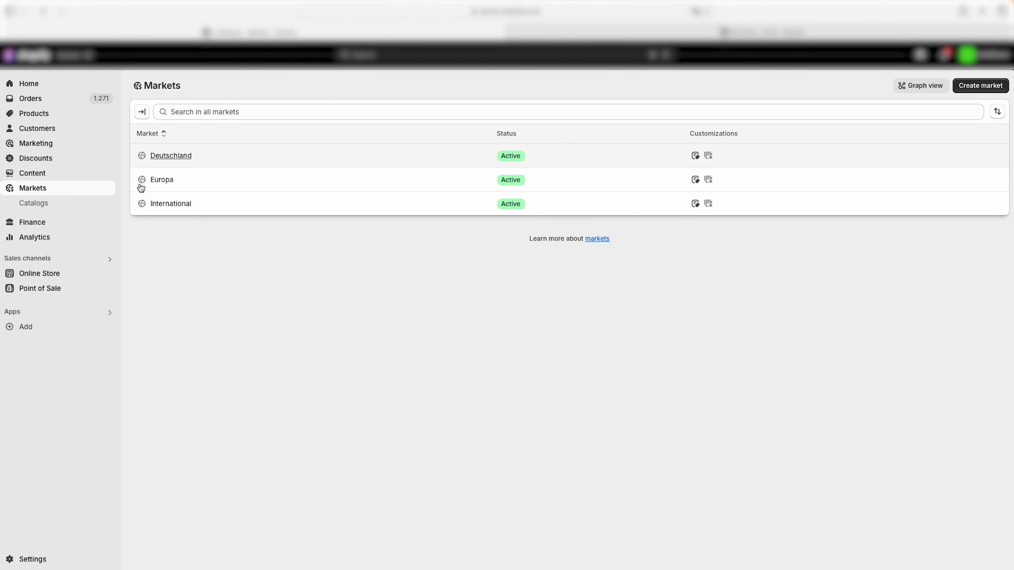
View the Finance overview and open the Analytics dashboard.
click(35, 223)
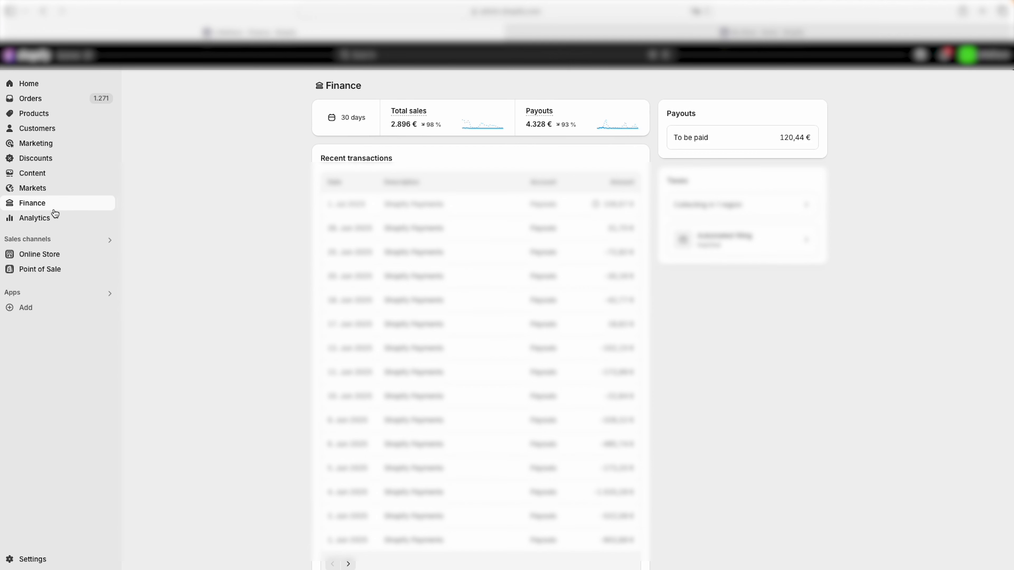
click(52, 218)
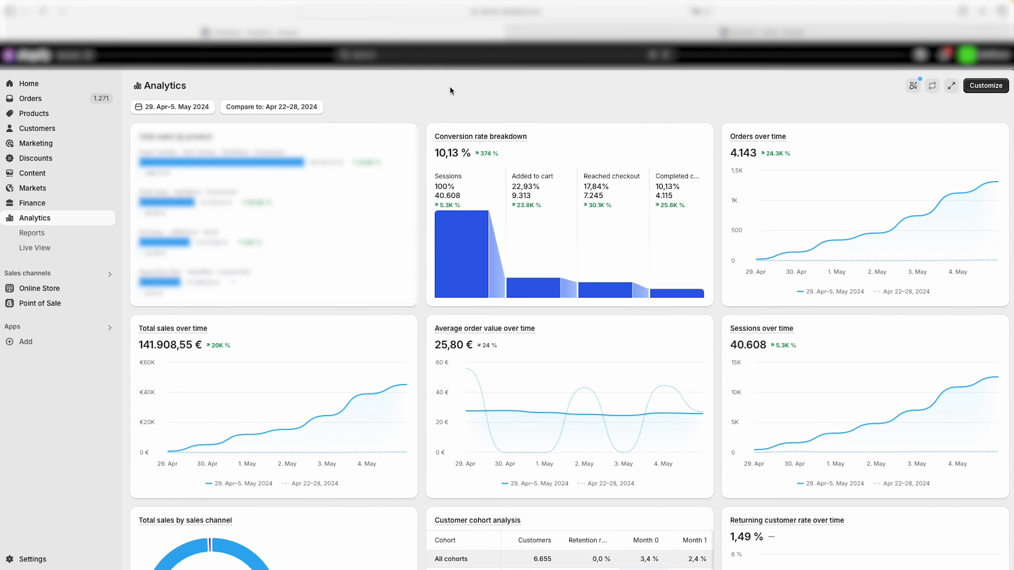
Browse the library of available metrics in the Analytics dashboard customization, and leave it without making changes.
click(985, 85)
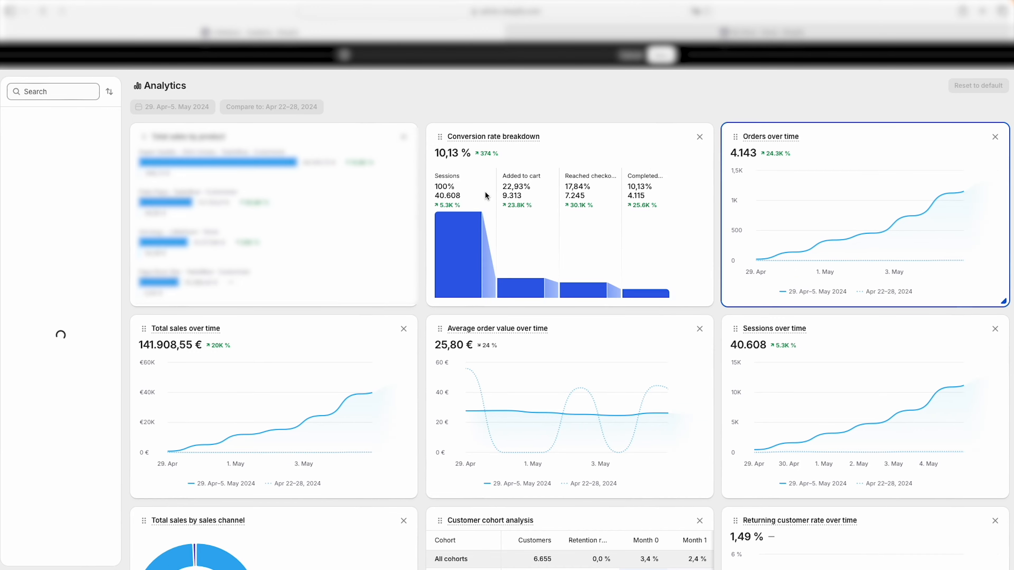
scroll(279, 200, down, 12)
scroll(39, 260, down, 20)
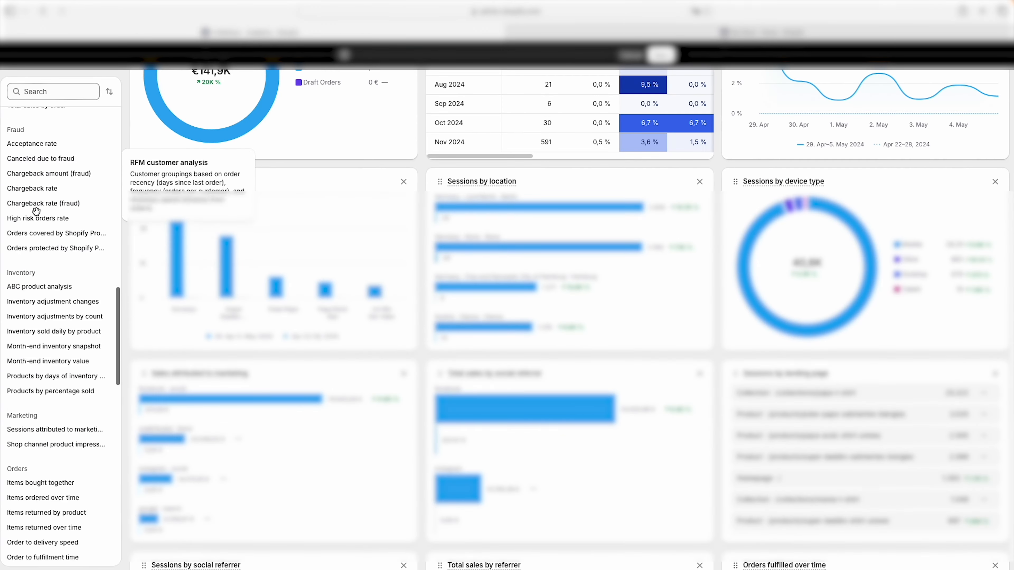
scroll(52, 255, up, 20)
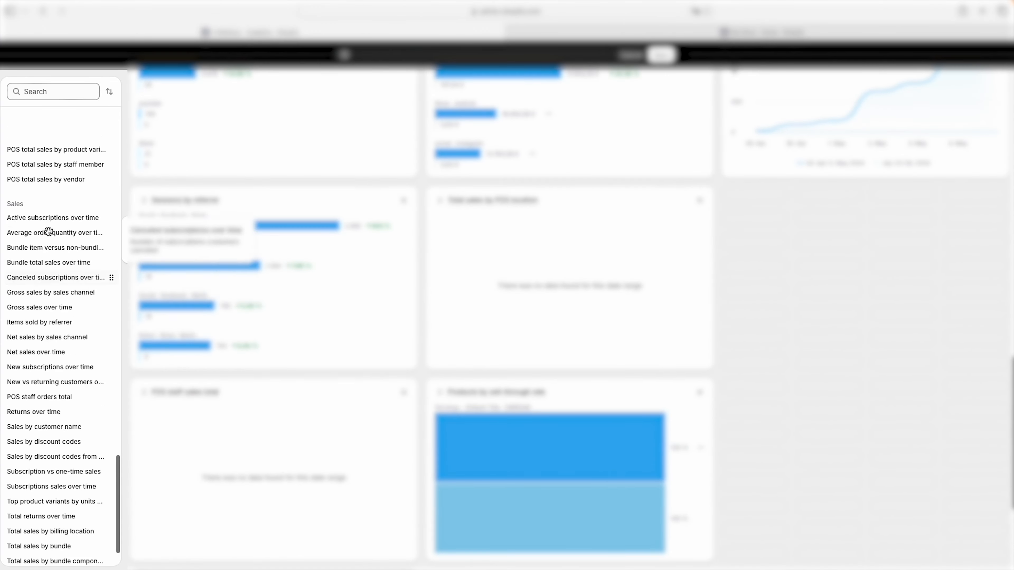
scroll(65, 230, up, 10)
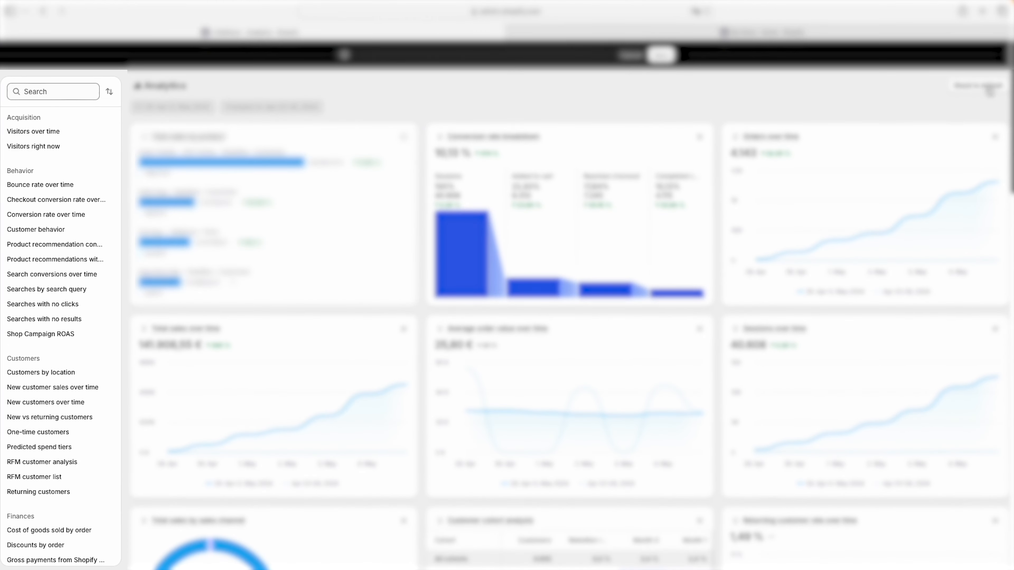
click(635, 59)
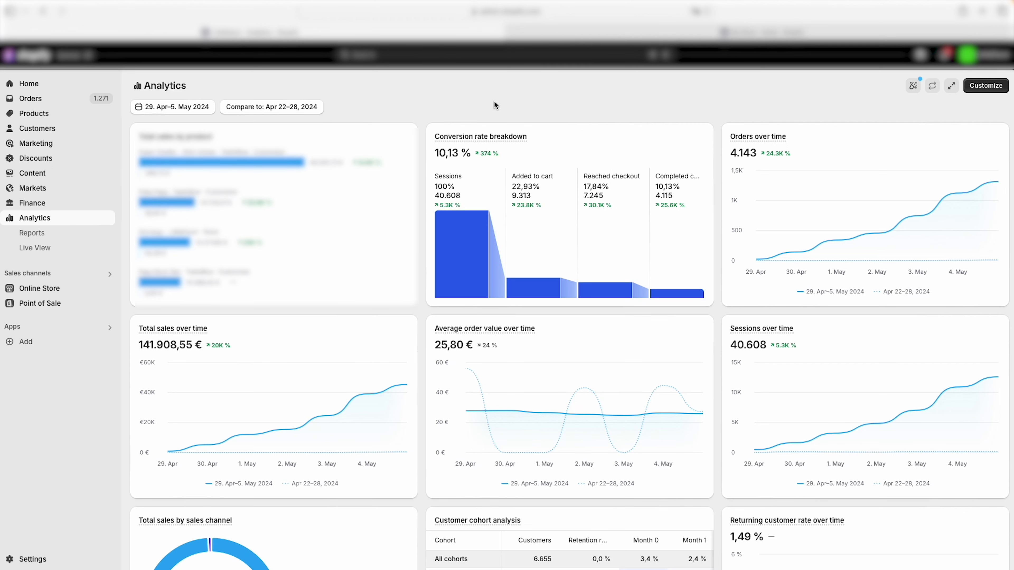
Examine the conversion rate breakdown by funnel stage and the average order value in the Analytics dashboard.
mouse_move(179, 138)
drag(584, 186, 659, 188)
click(660, 189)
double_click(439, 195)
click(691, 196)
drag(680, 196, 655, 185)
click(667, 109)
drag(434, 344, 506, 350)
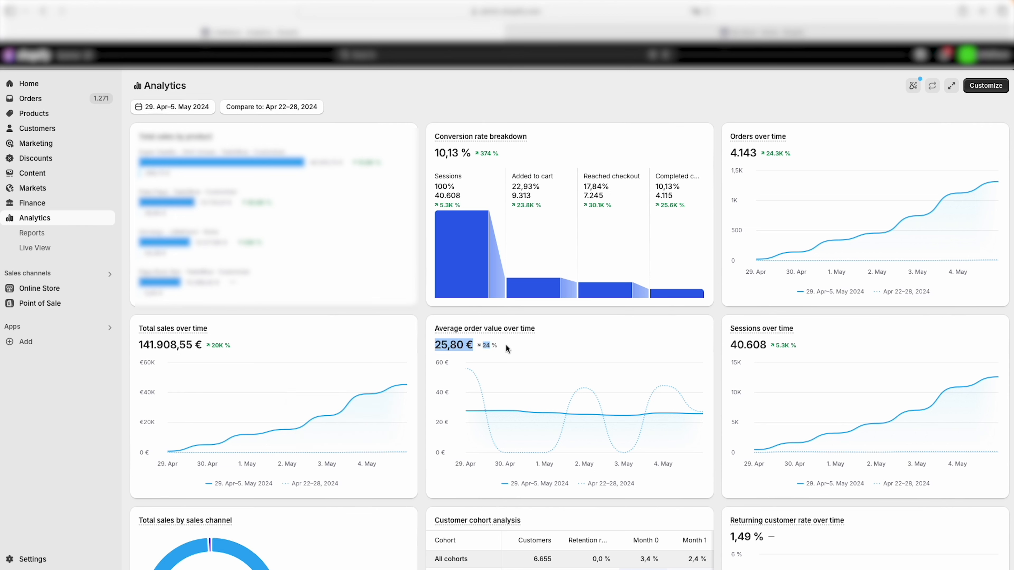
click(504, 351)
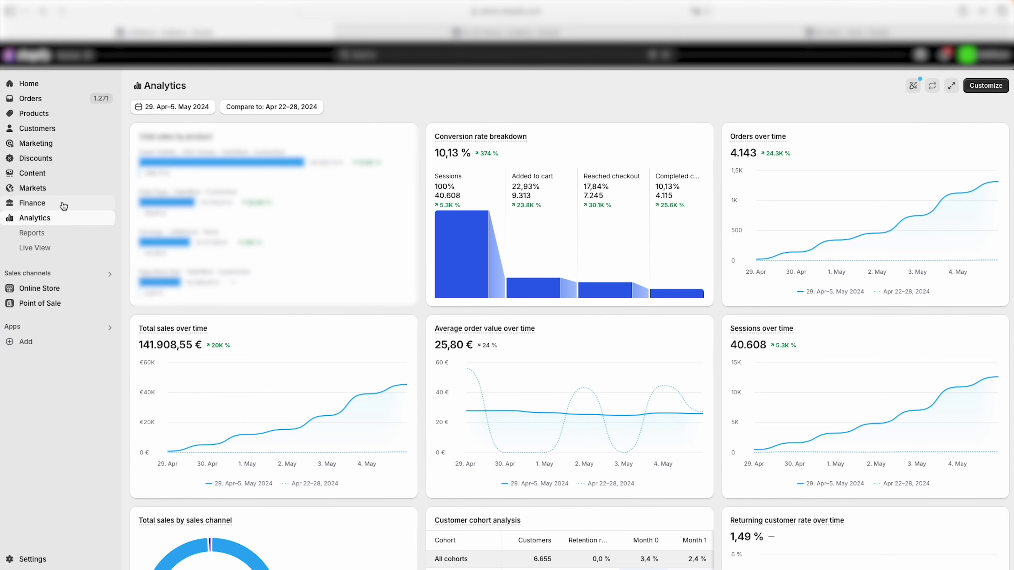
Switch to the trial store's admin and open its settings.
click(342, 33)
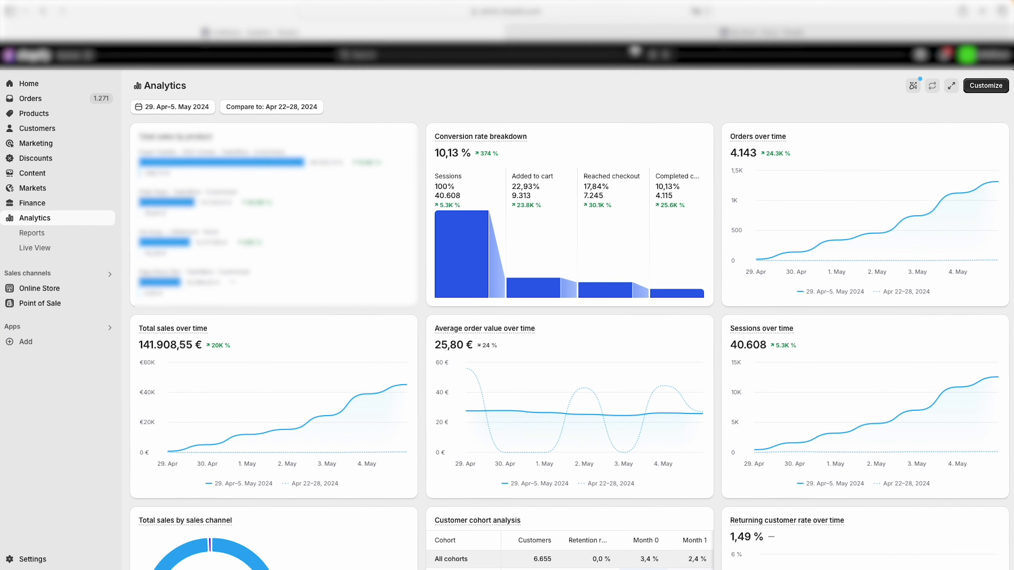
click(626, 35)
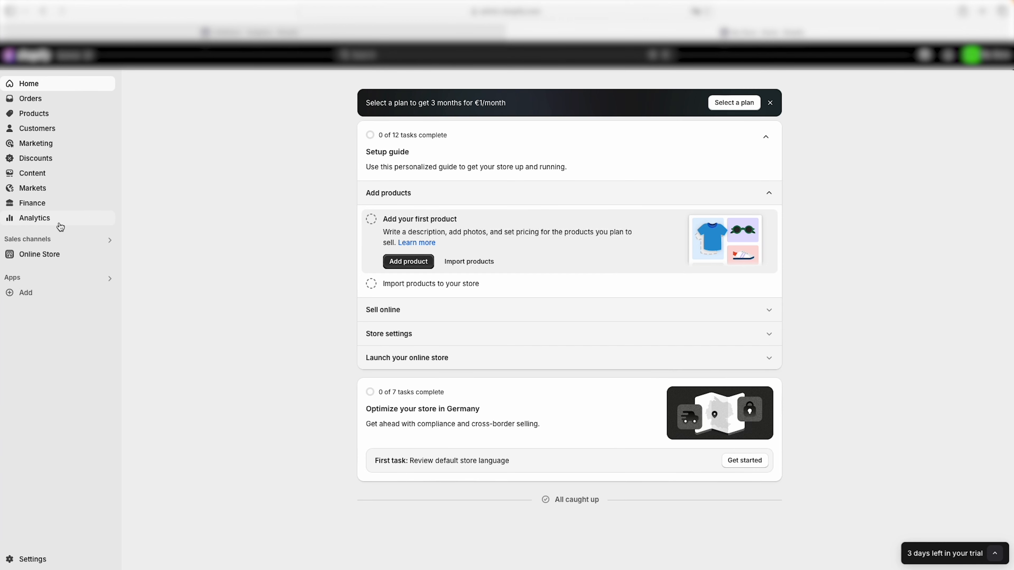
click(15, 560)
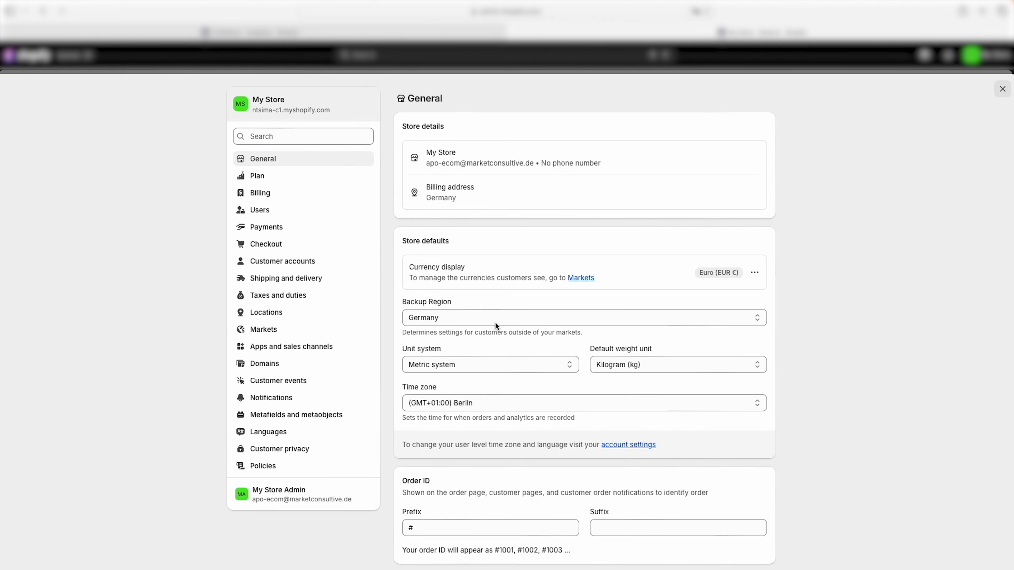
Review the General settings, covering store details, store defaults, order ID format, order processing, store assets and resources.
scroll(542, 230, down, 9)
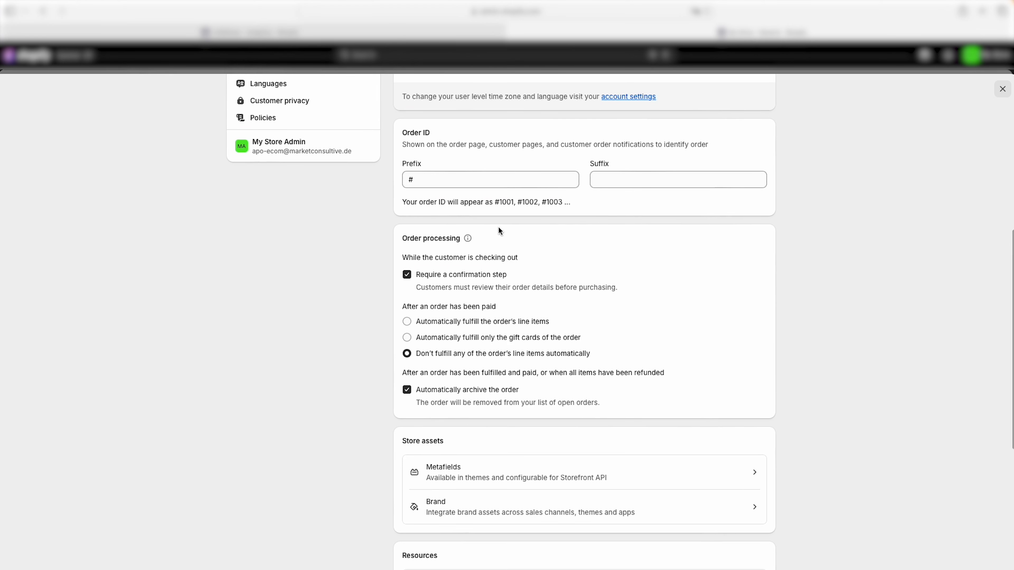
scroll(500, 235, down, 8)
scroll(500, 239, up, 17)
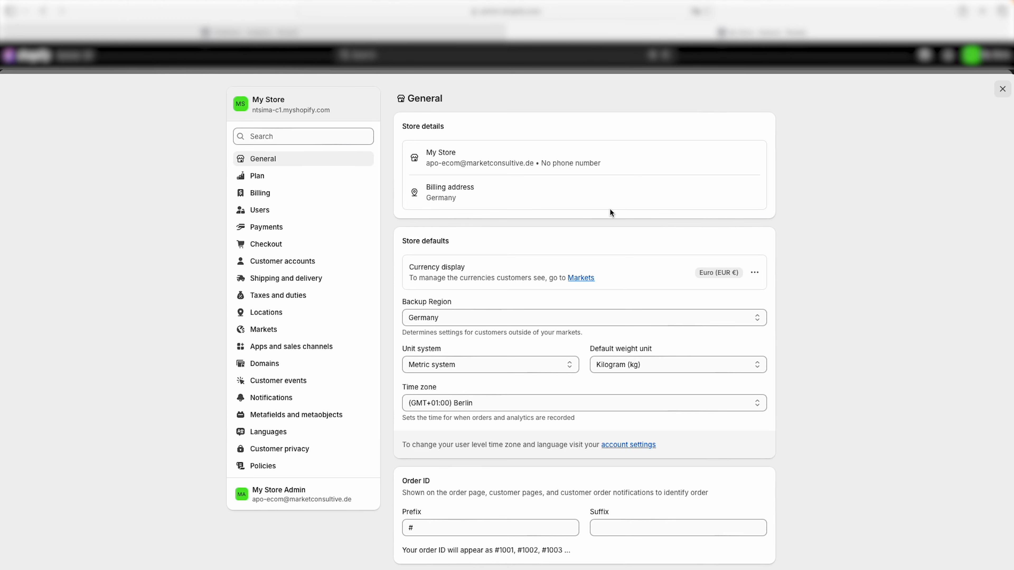
scroll(575, 264, down, 4)
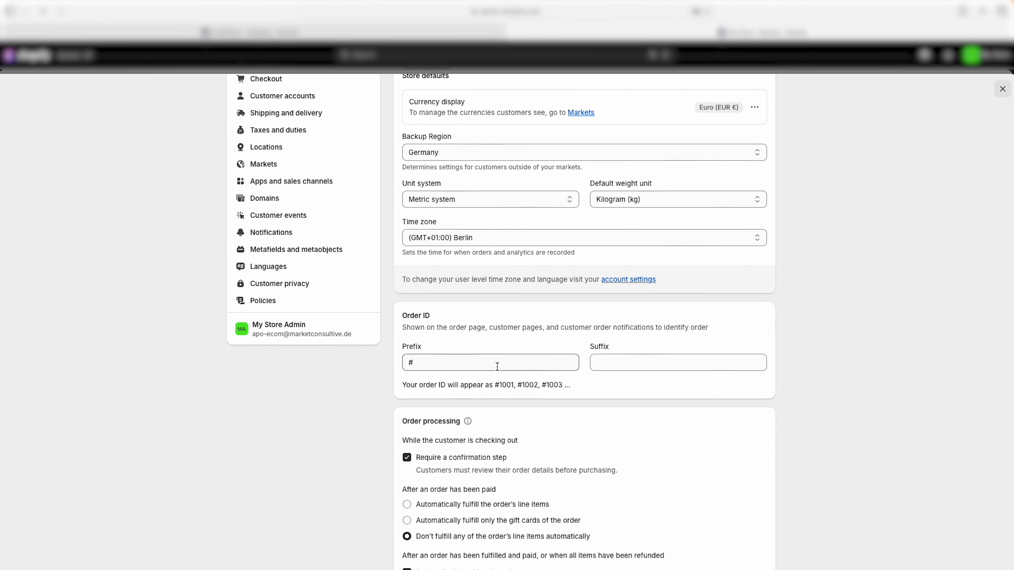
scroll(491, 352, down, 3)
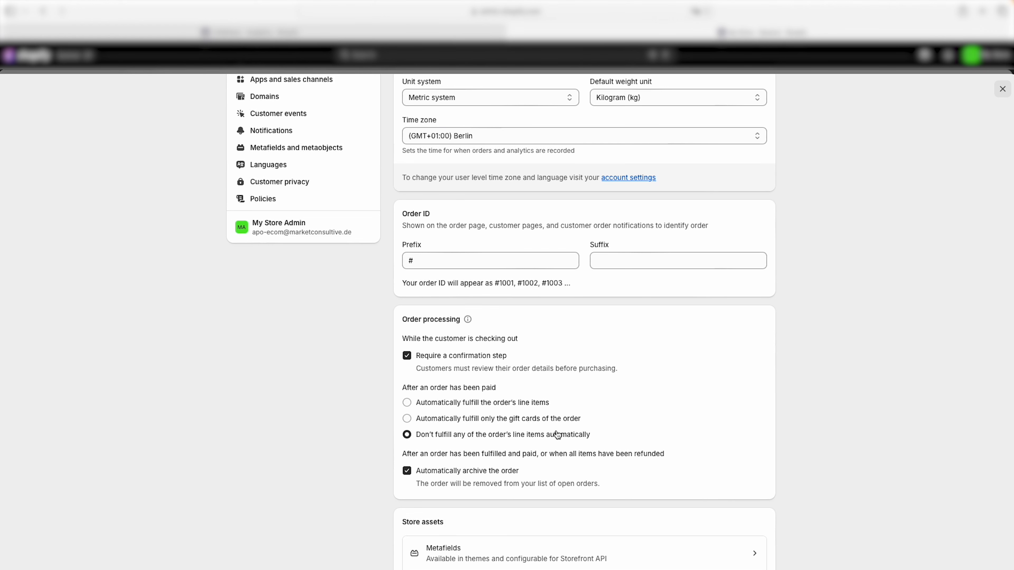
scroll(465, 434, down, 3)
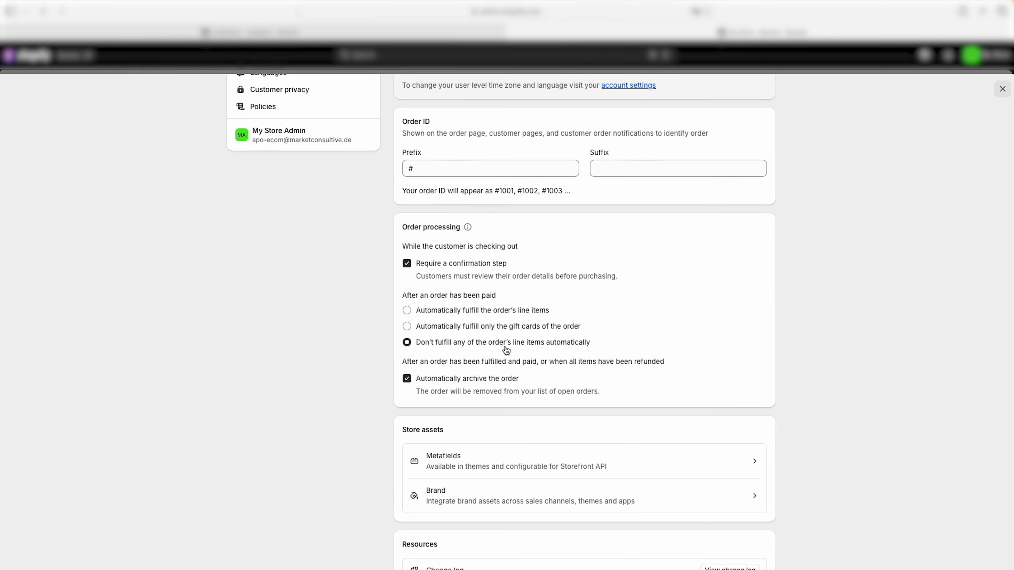
scroll(505, 352, down, 8)
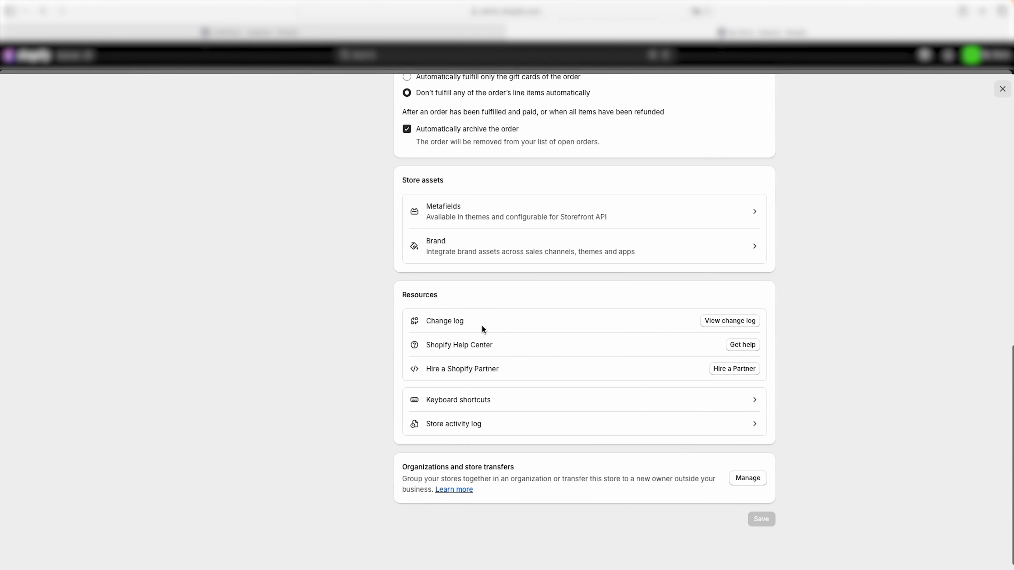
scroll(399, 320, up, 15)
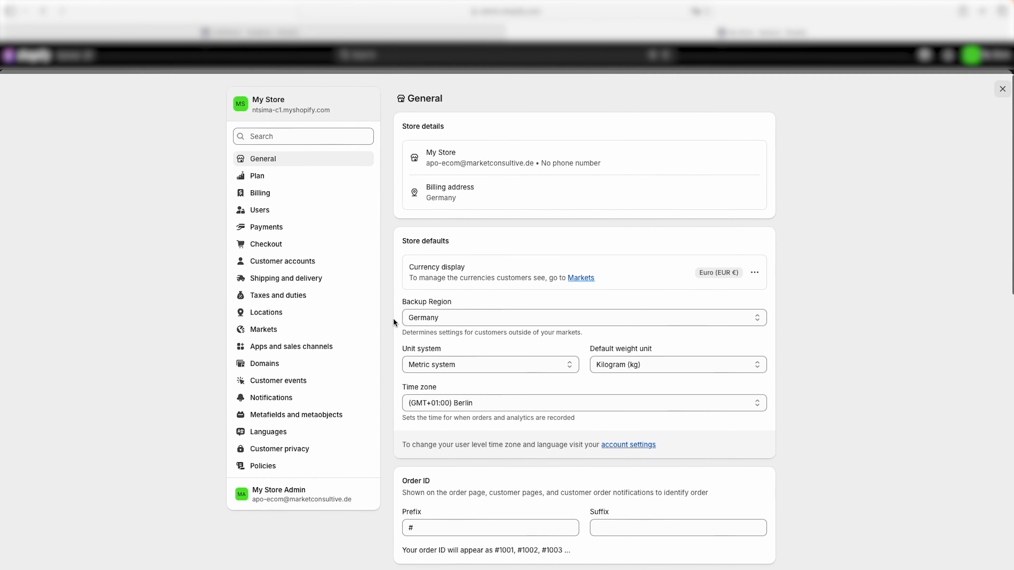
Open the plan selection for the trial store and review the introductory prices of the Basic and Grow plans.
click(272, 177)
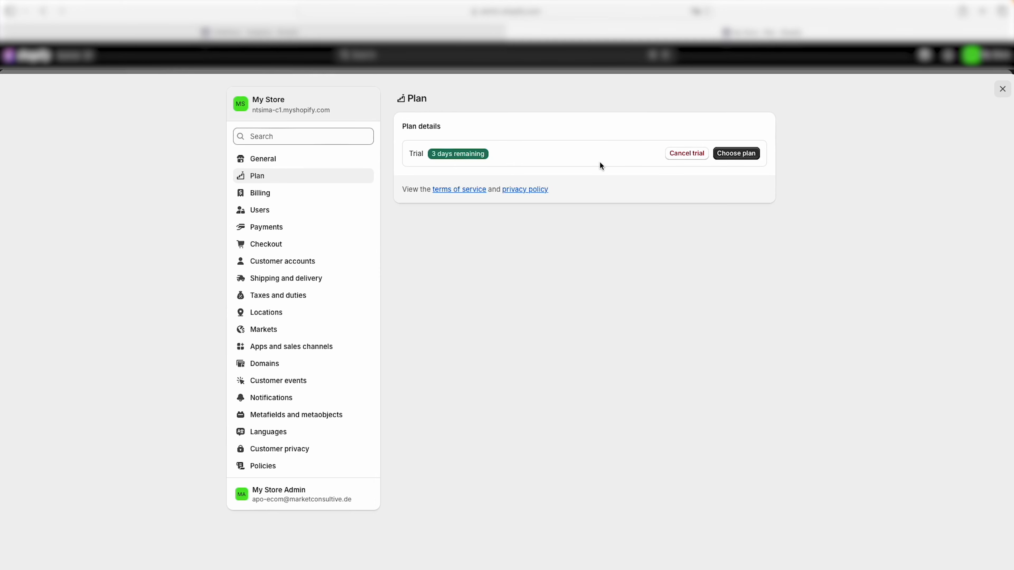
click(735, 154)
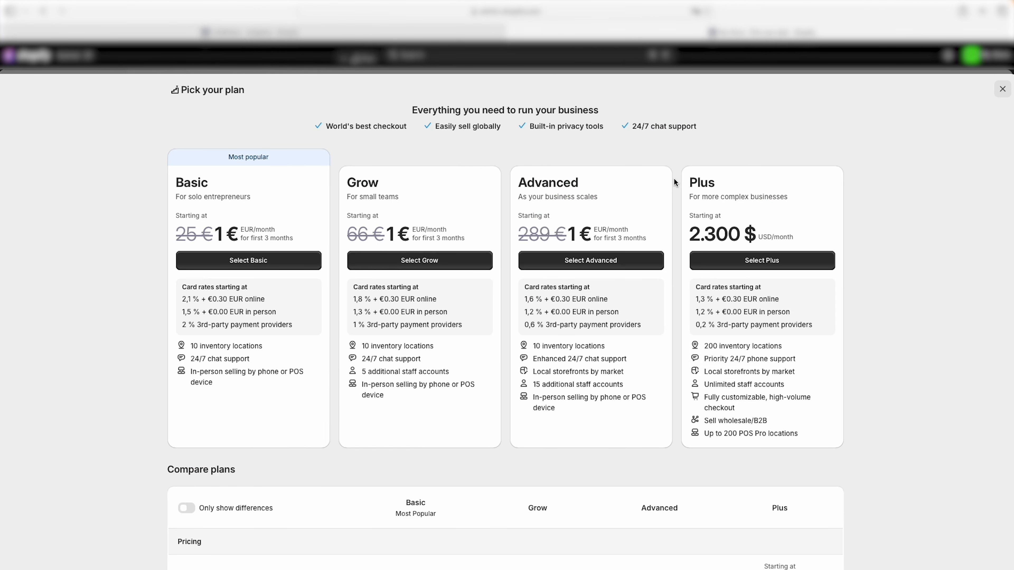
drag(215, 233, 292, 236)
click(291, 235)
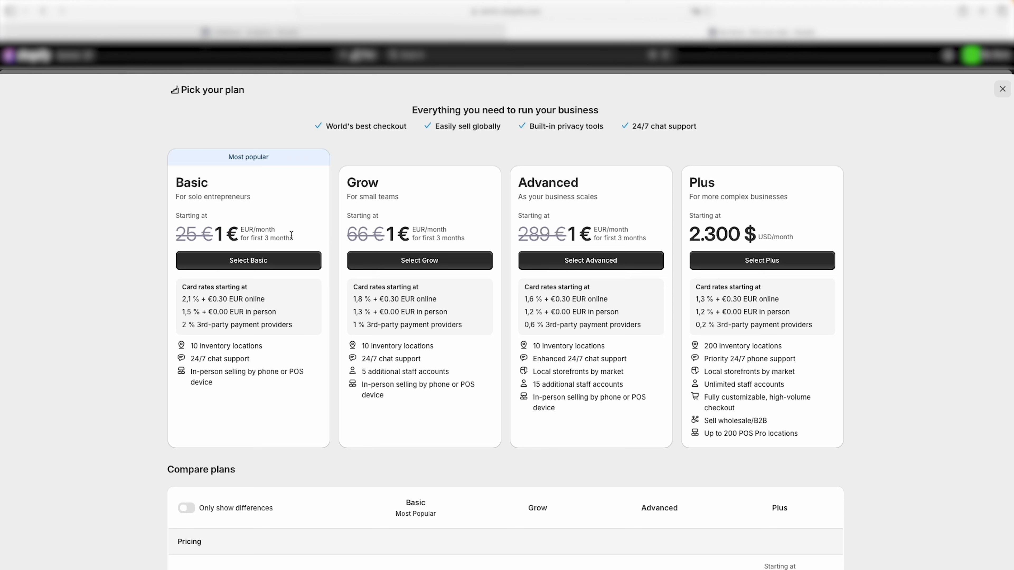
drag(409, 230, 465, 240)
click(537, 234)
Compare the regular prices of the Basic, Grow, Advanced and Plus plans.
drag(201, 234, 148, 231)
drag(366, 229, 348, 229)
drag(520, 231, 563, 231)
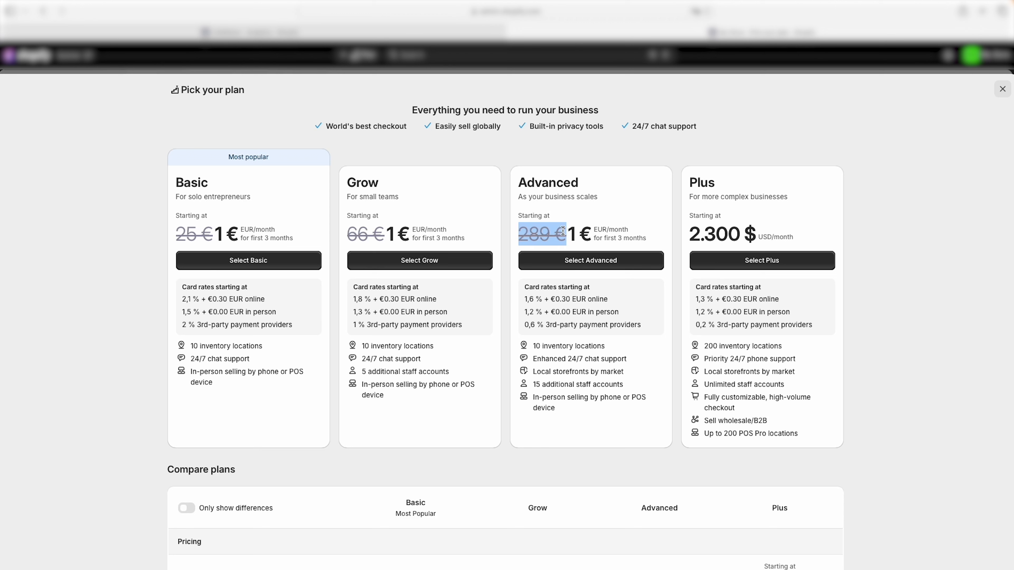
drag(701, 233, 755, 230)
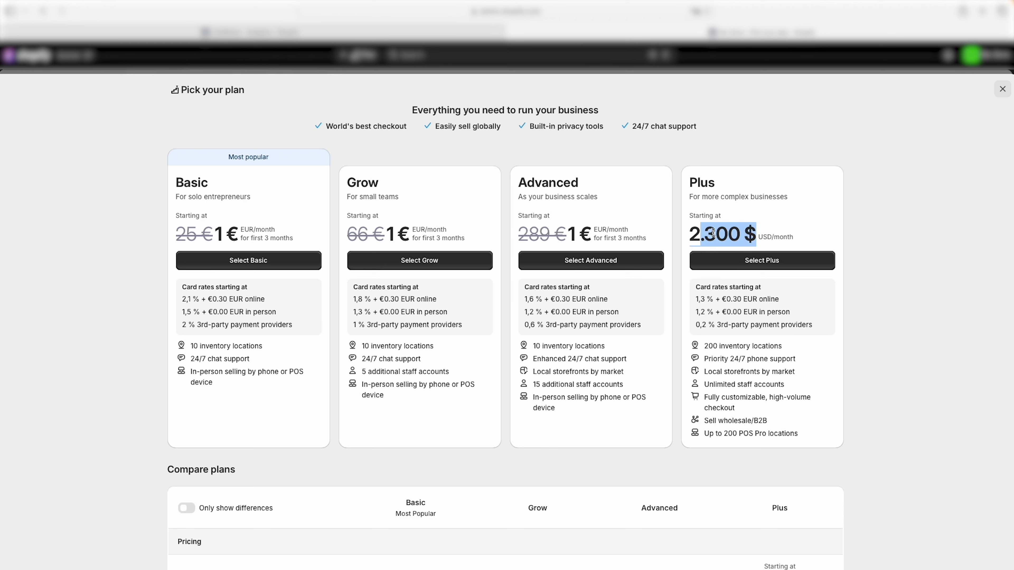
click(384, 312)
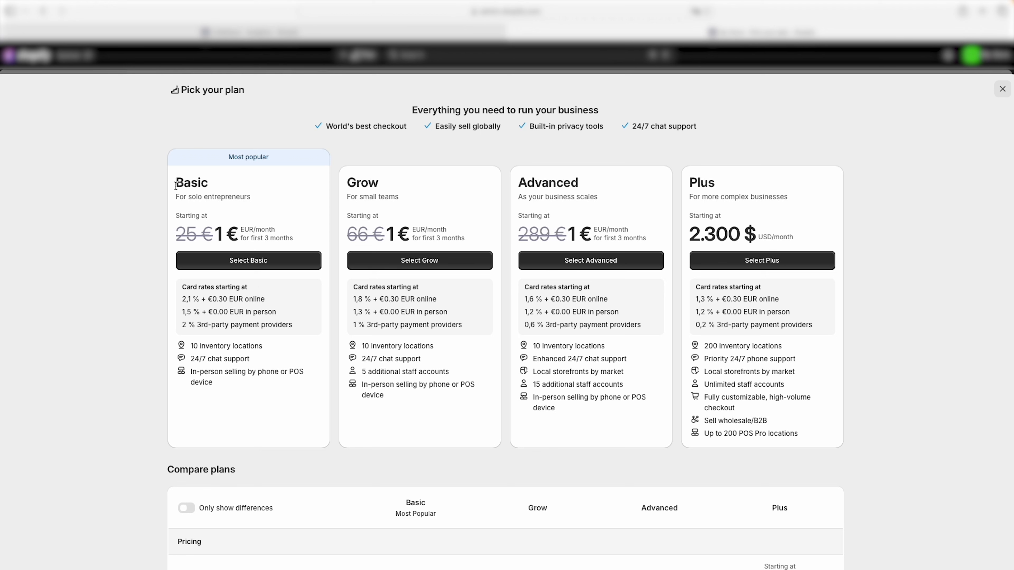
drag(174, 183, 257, 186)
click(254, 183)
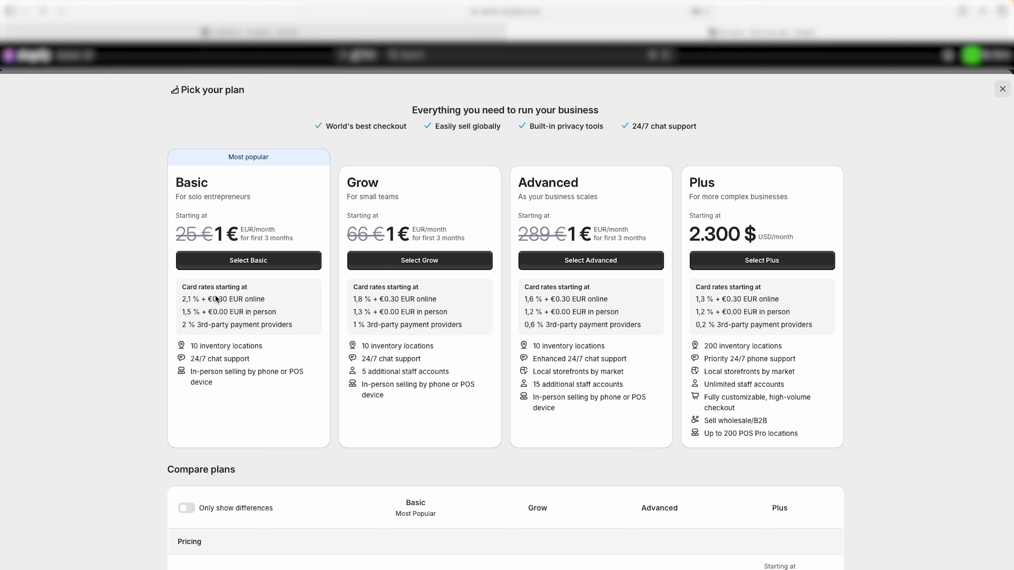
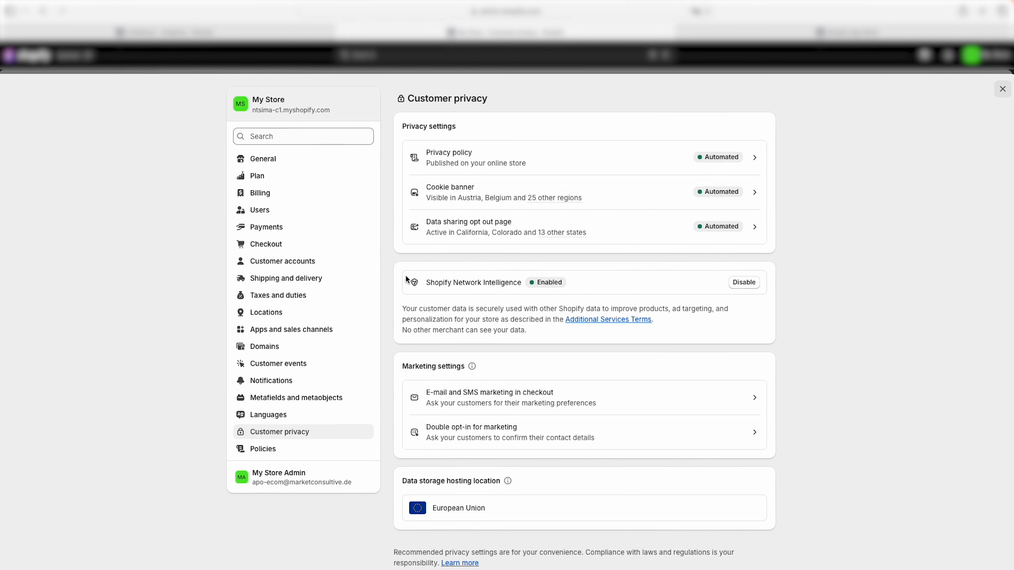
Open the store's Return and refund policy and insert the template text.
click(259, 452)
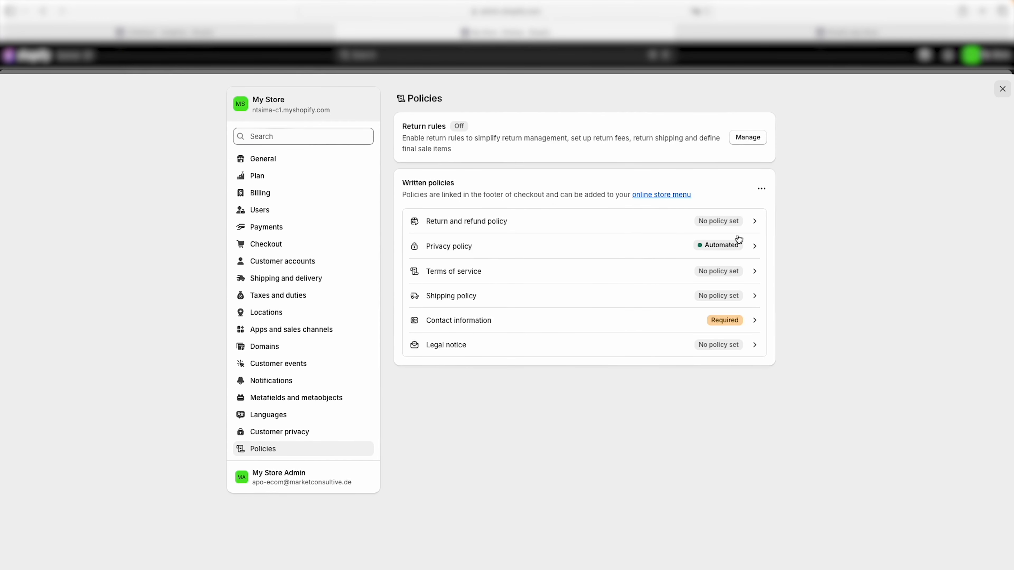
click(741, 222)
drag(387, 215, 454, 213)
click(455, 213)
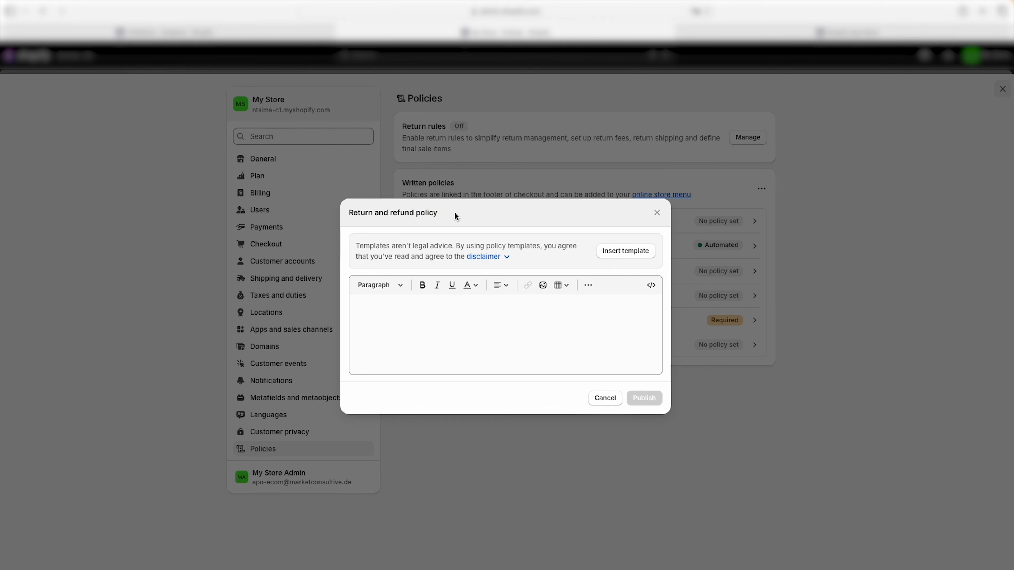
click(624, 251)
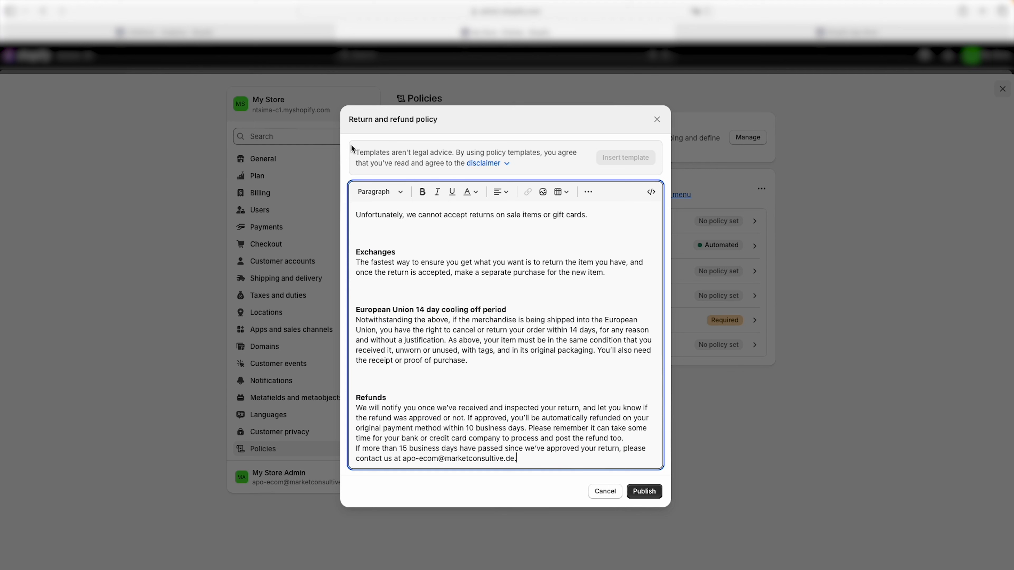
Read the note on policy templates and legal advice, and publish the Return and refund policy.
drag(354, 149, 451, 146)
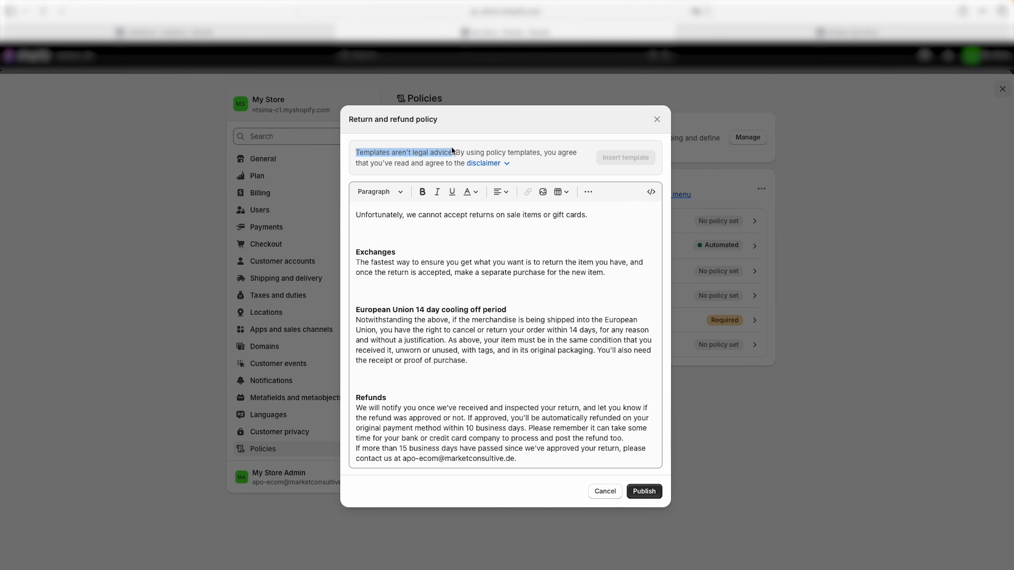
click(461, 152)
click(518, 324)
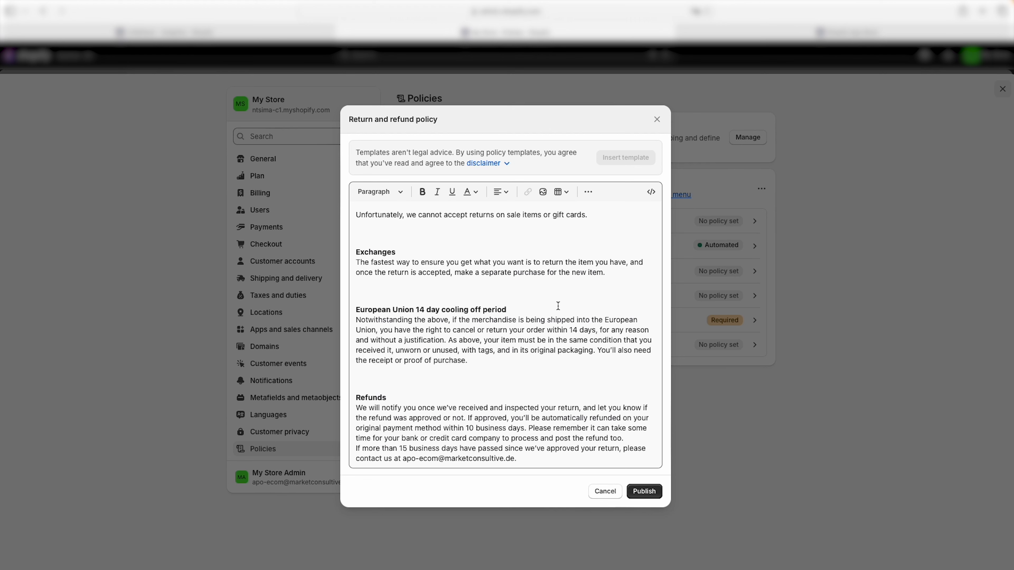
click(658, 119)
click(645, 493)
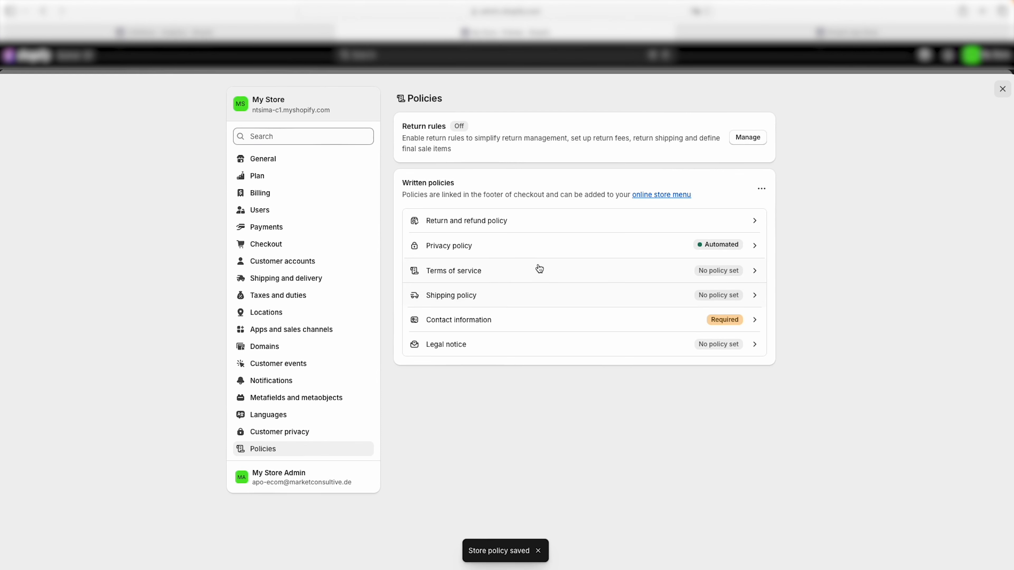
Open the Terms of service policy, insert the template text and review the contact placeholders in Section 24.
click(537, 269)
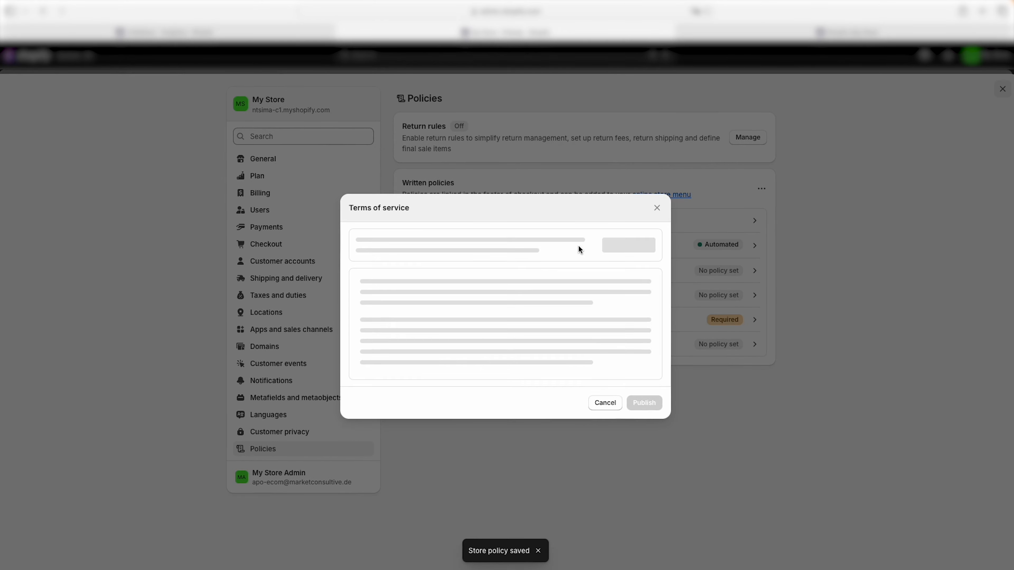
click(626, 251)
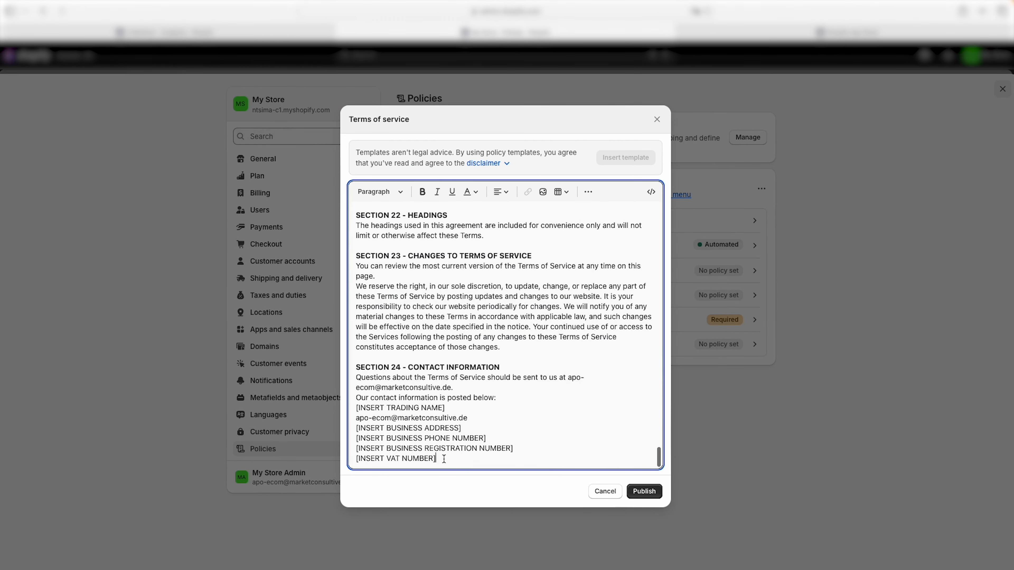
drag(360, 428, 464, 428)
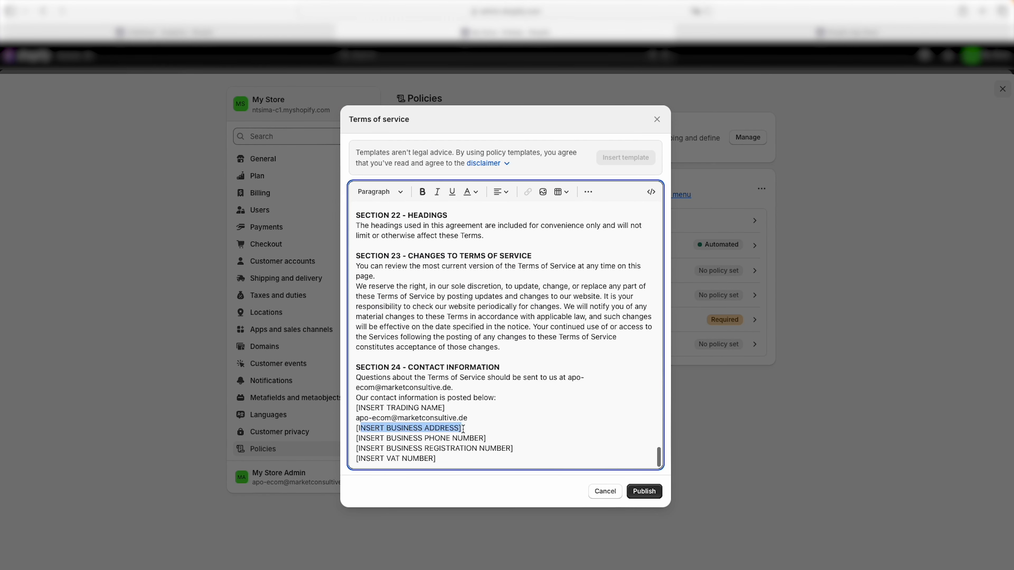
click(390, 439)
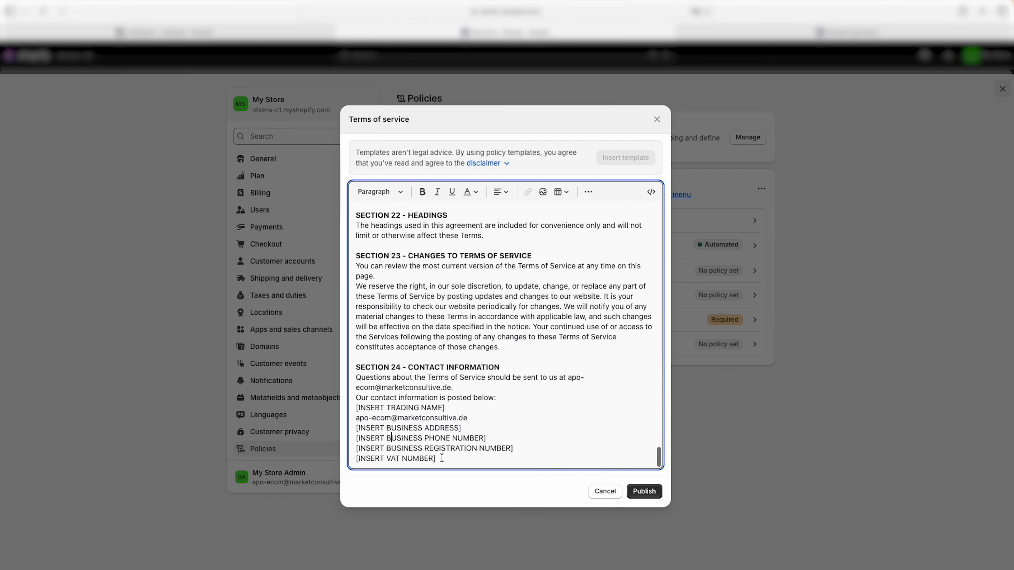
drag(437, 459, 358, 361)
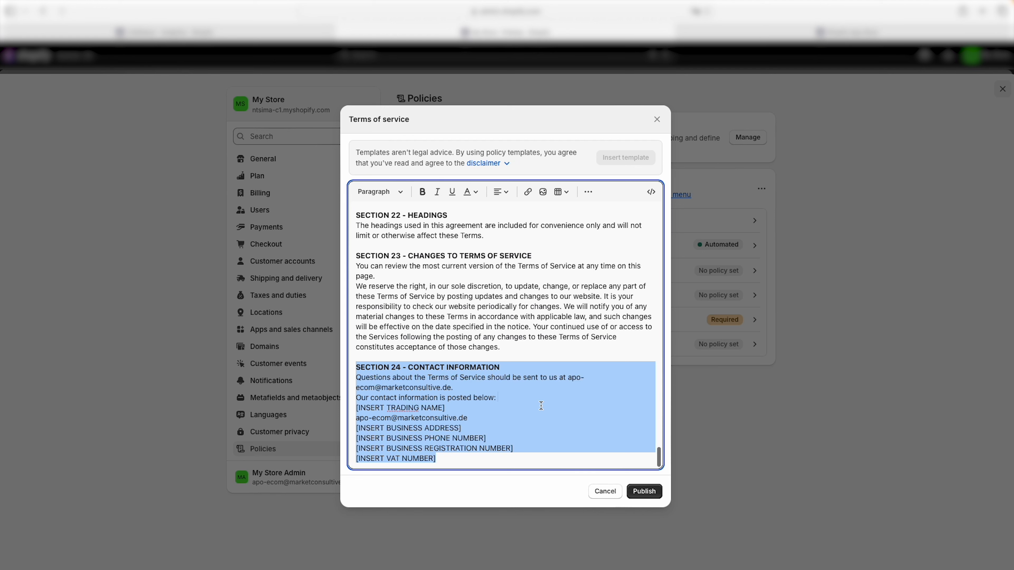
click(542, 329)
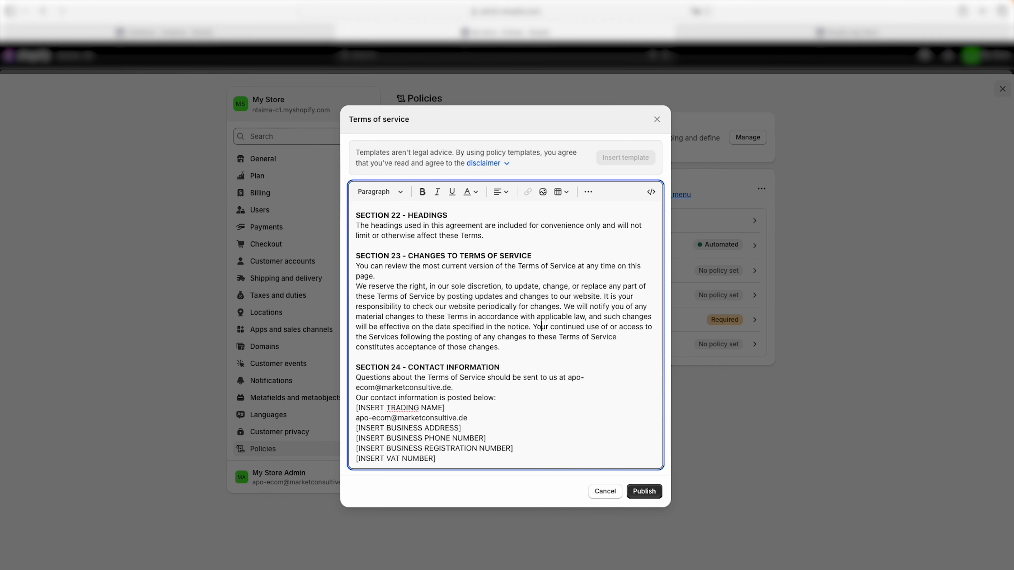
Search Google for Händlerbund in a new tab, allow the location request and open a result.
click(983, 11)
text(itdlerbund)
key(Return)
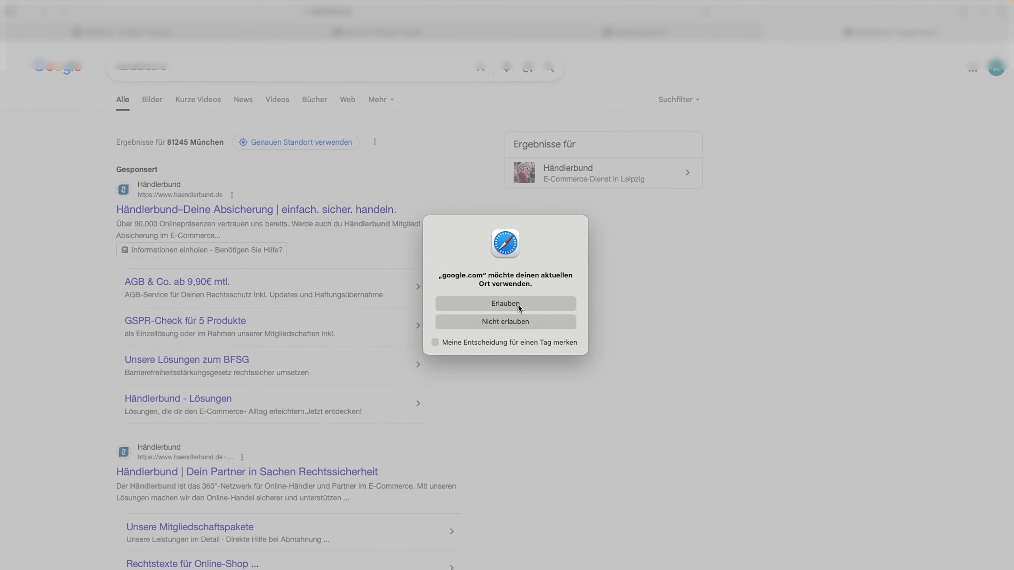
click(518, 304)
scroll(439, 319, down, 3)
click(311, 407)
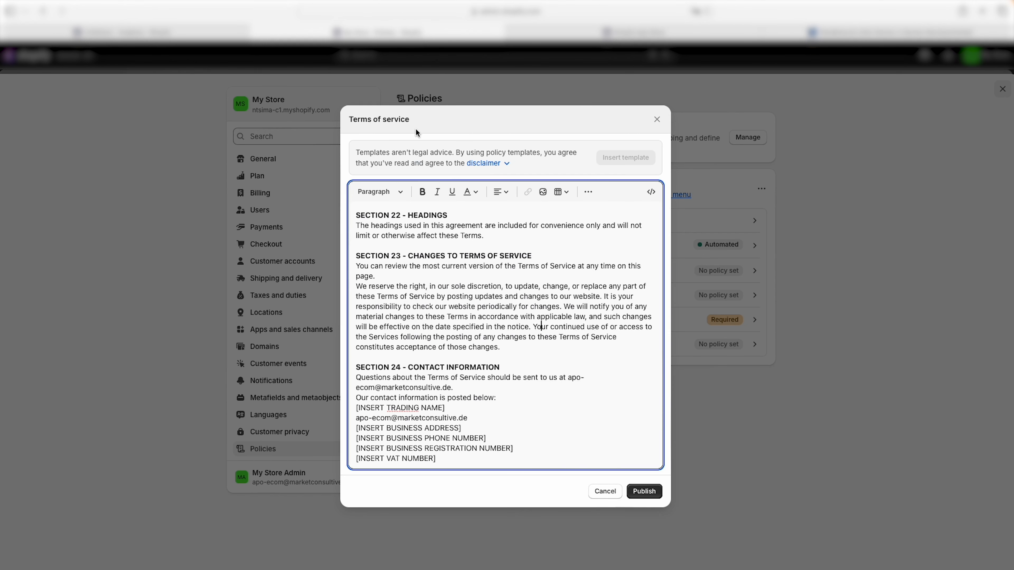
Return to the Terms of service draft, check the trading name placeholder and publish the policy.
drag(408, 122, 419, 123)
click(407, 123)
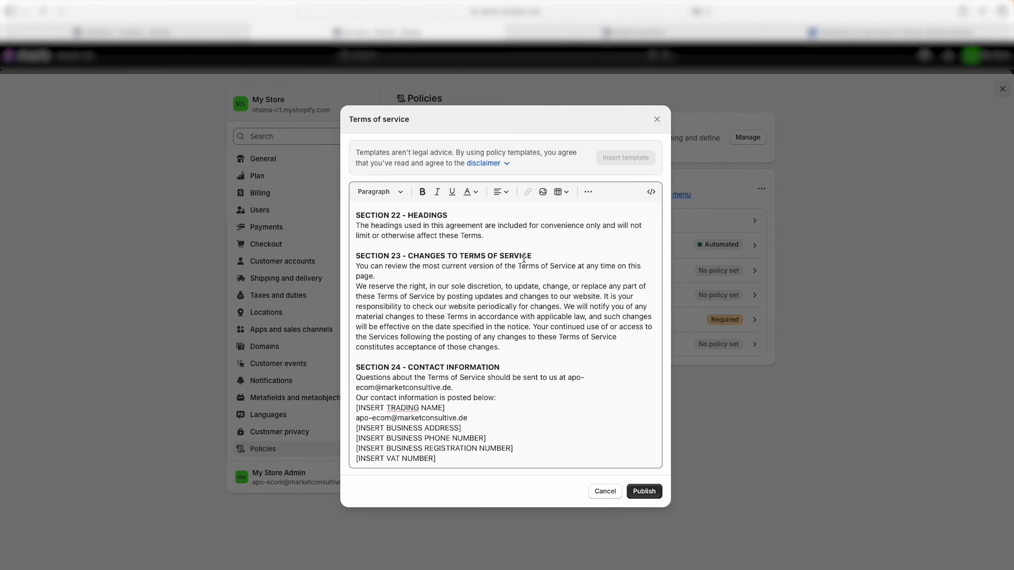
triple_click(456, 407)
click(456, 408)
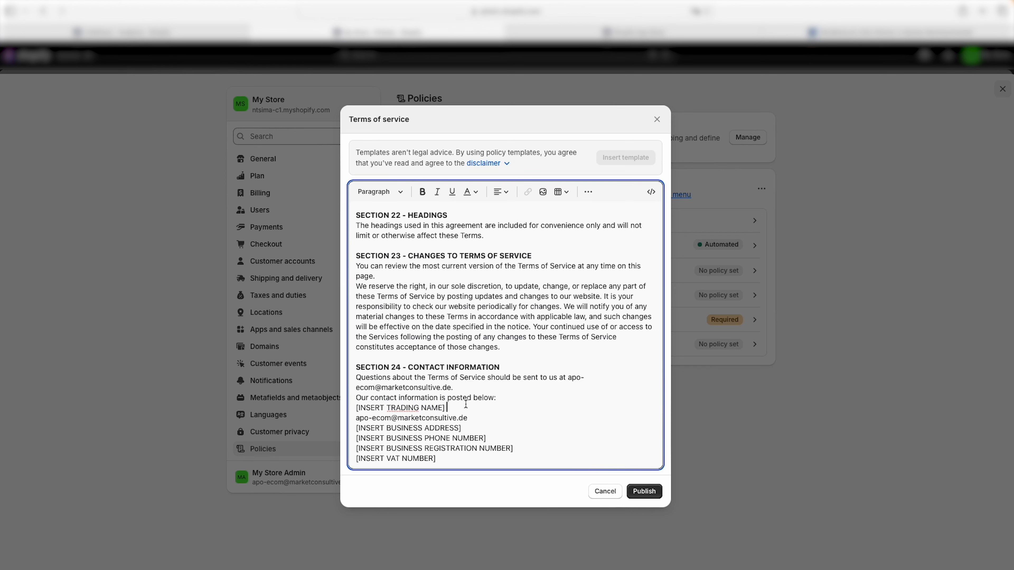
click(644, 491)
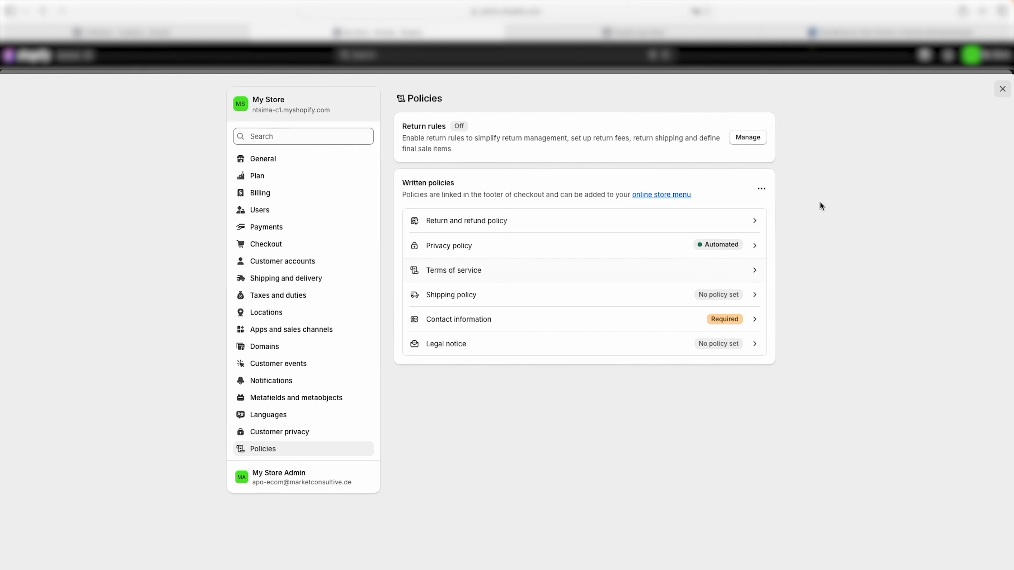
Leave the settings and open the Footer menu among the store's content menus.
click(1002, 89)
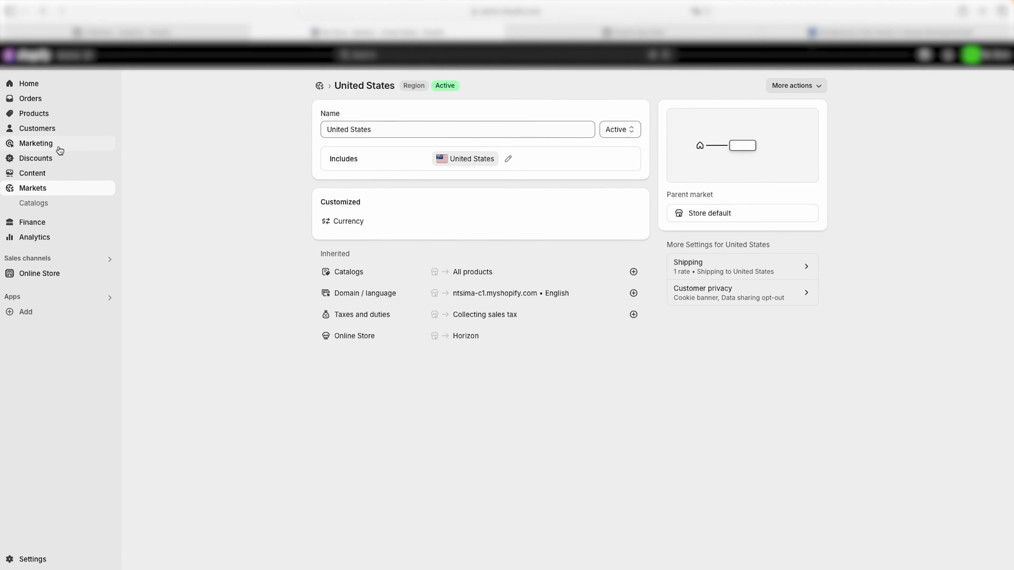
click(39, 176)
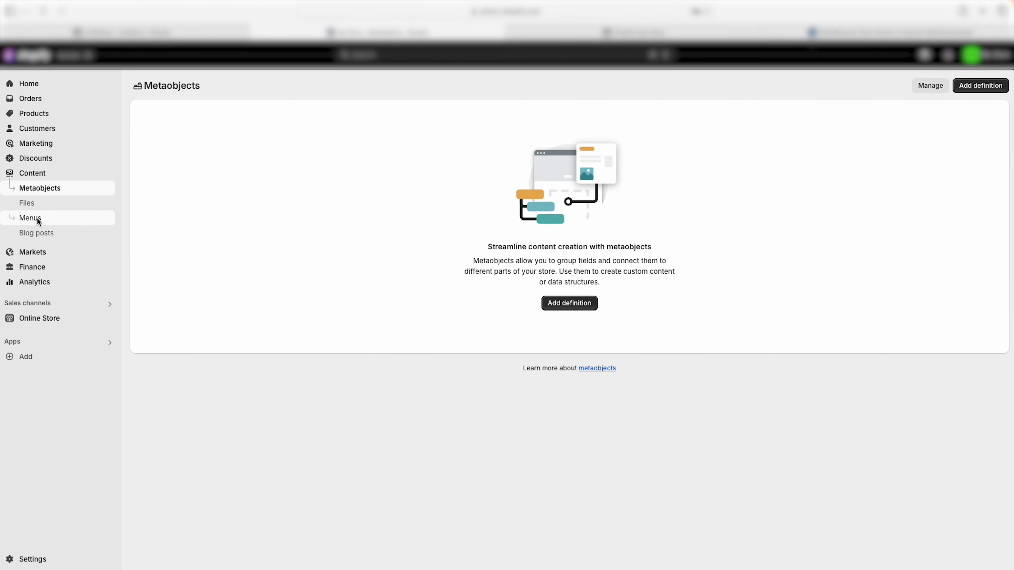
click(38, 221)
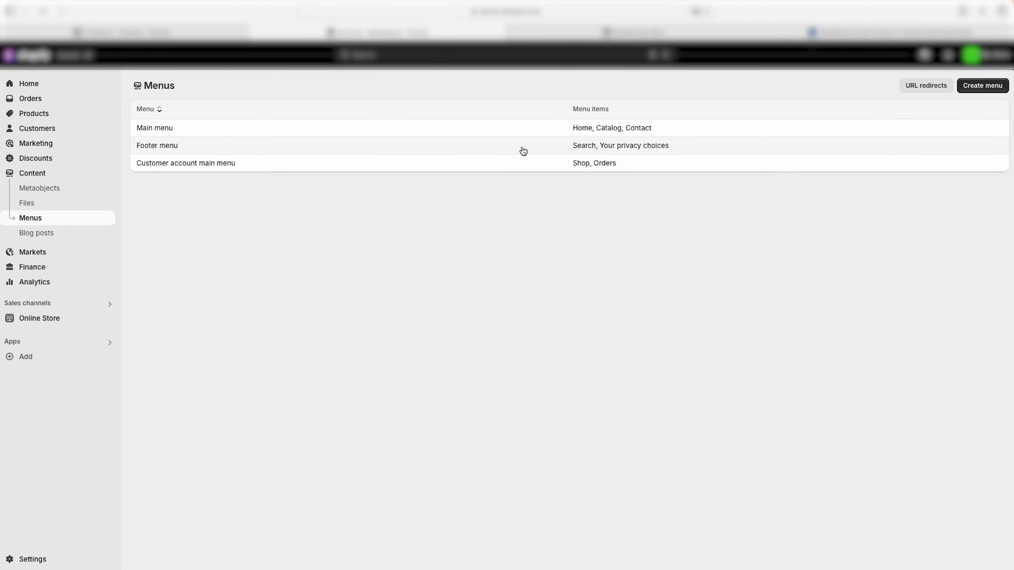
click(155, 148)
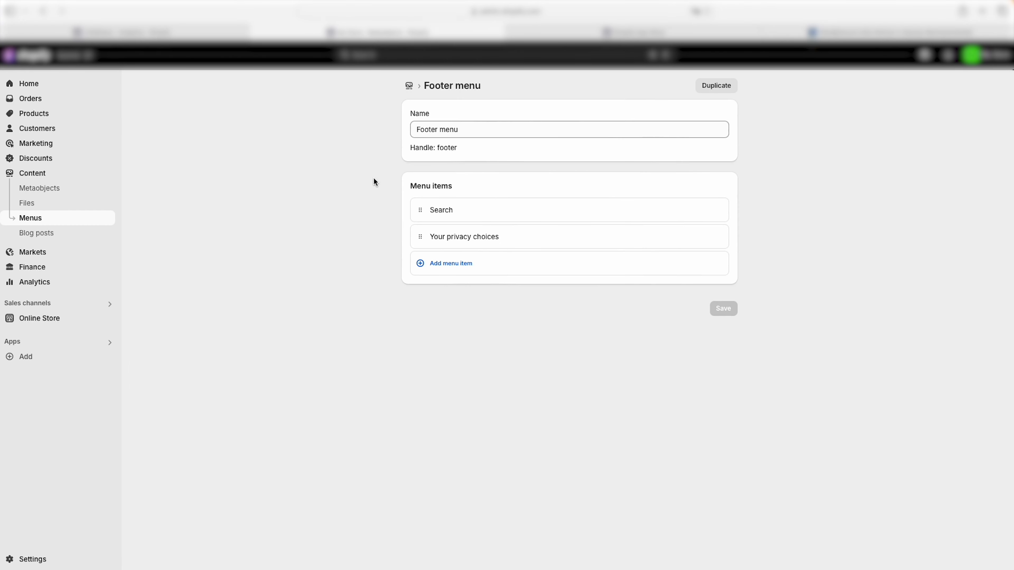
Add a menu item linked to the Privacy Policy to the Footer menu and save it.
click(457, 266)
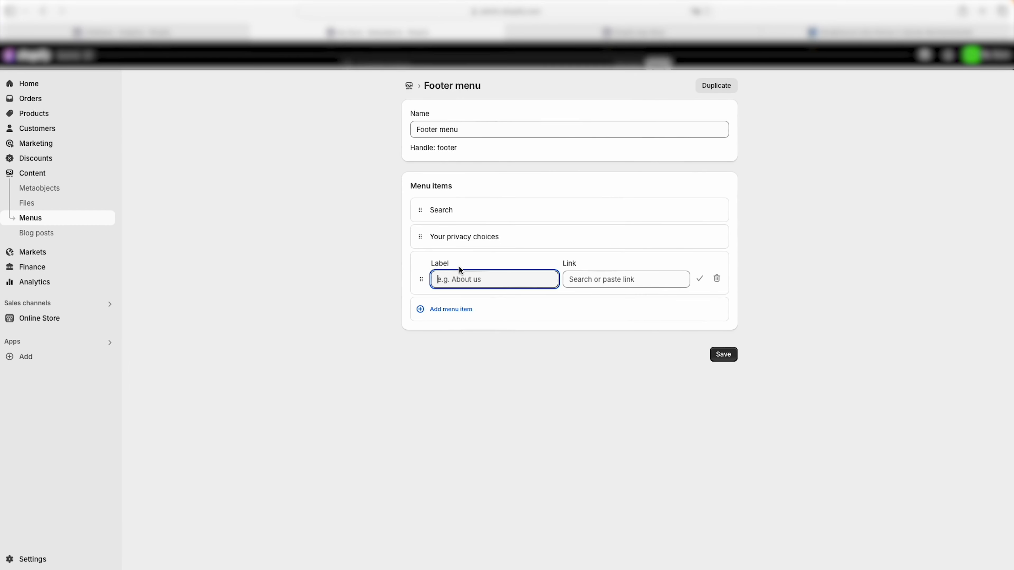
click(605, 280)
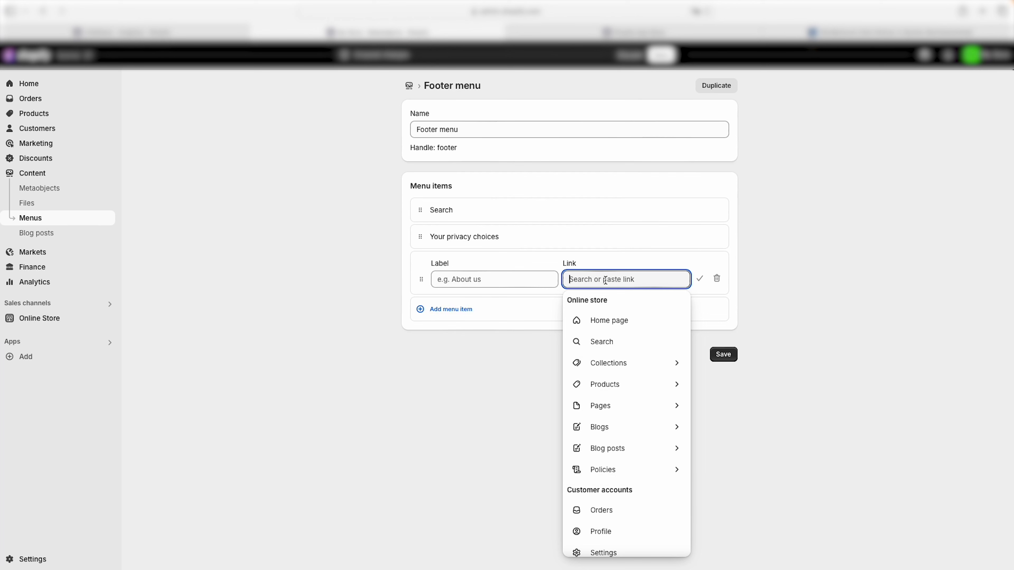
click(620, 472)
click(587, 324)
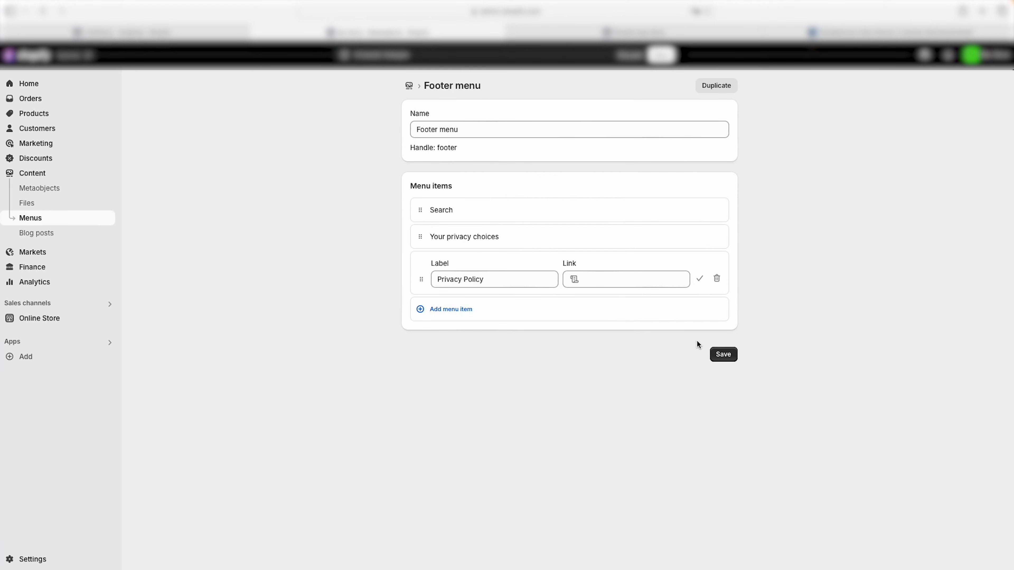
click(723, 355)
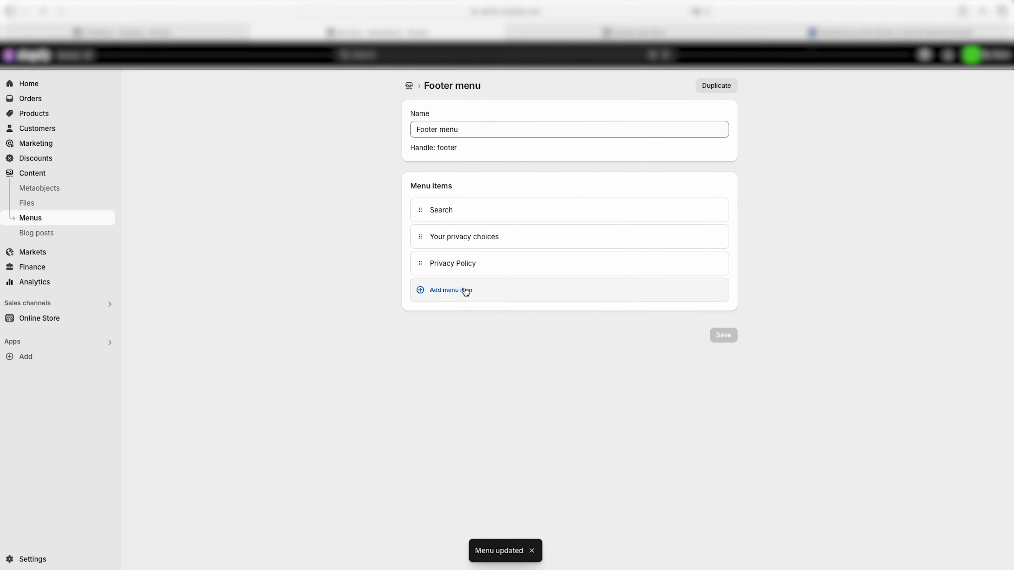
Add a menu item linked to the Terms of Service policy to the Footer menu and save it.
click(463, 290)
click(591, 306)
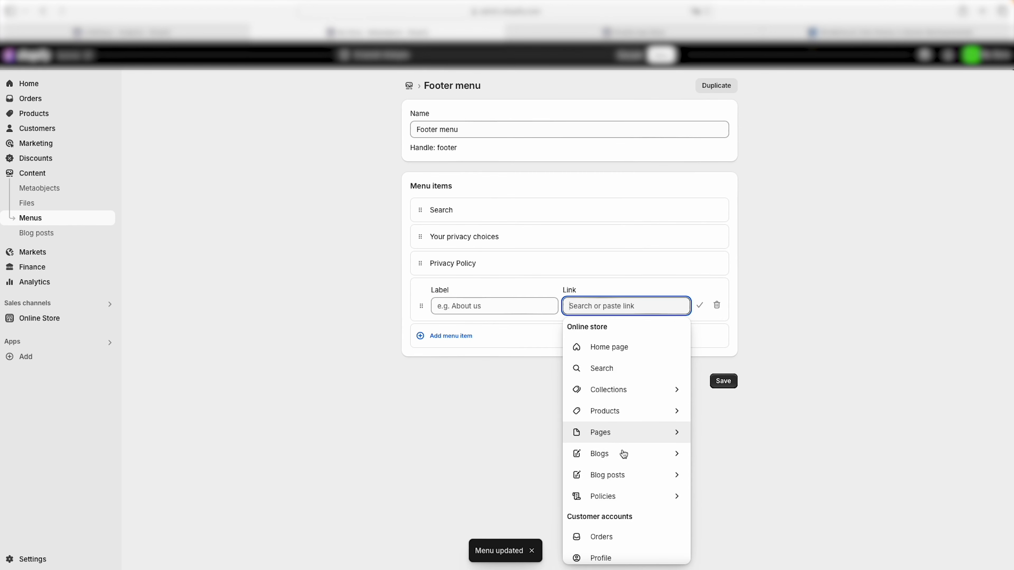
click(627, 497)
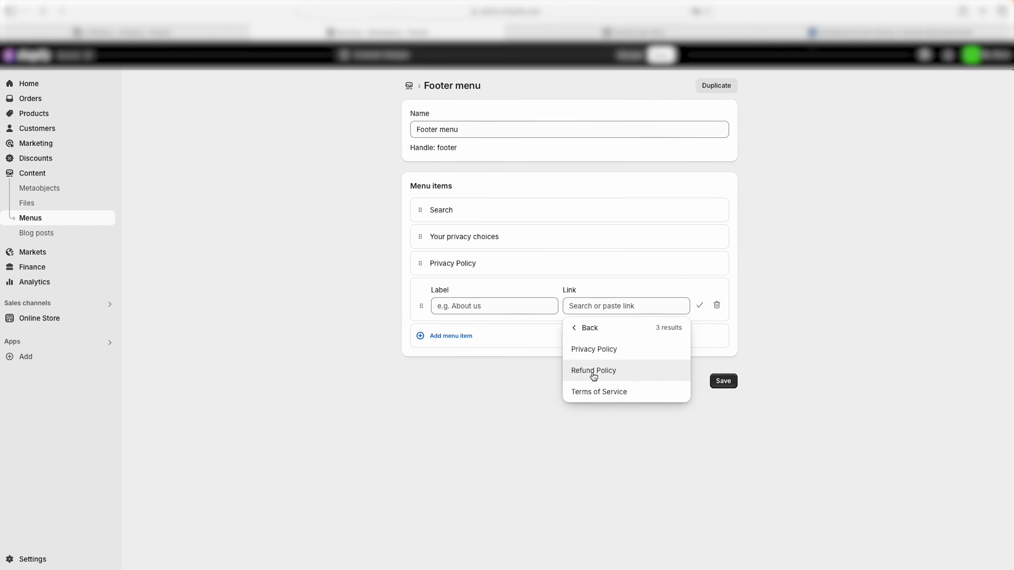
click(617, 389)
click(723, 382)
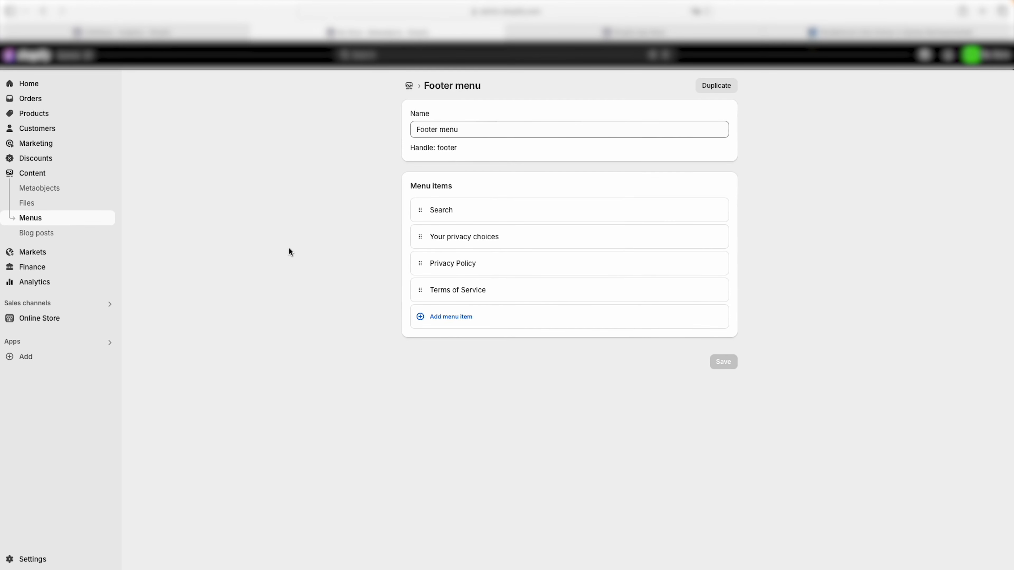
View the store's general settings and close them again.
click(16, 559)
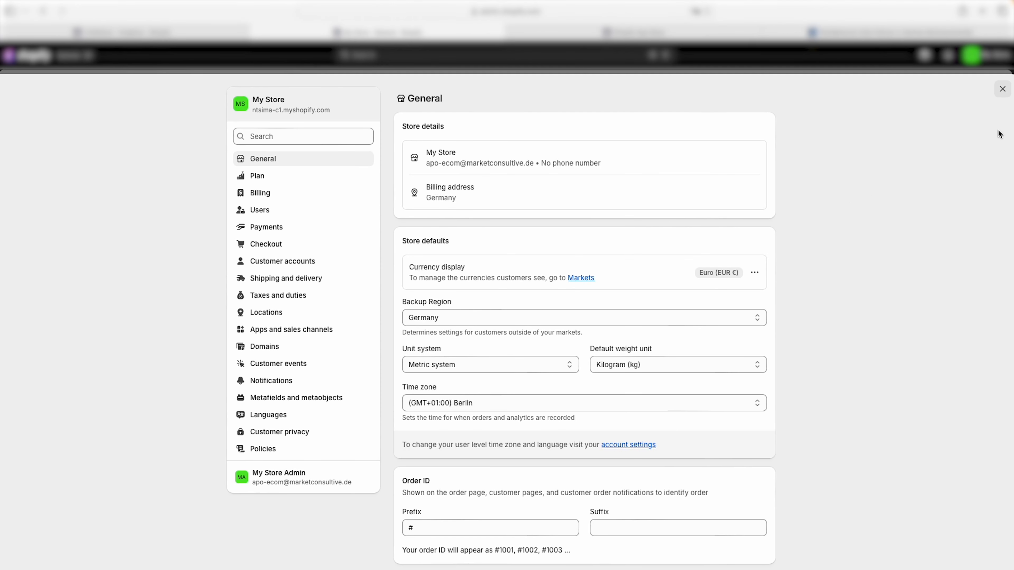
click(1002, 89)
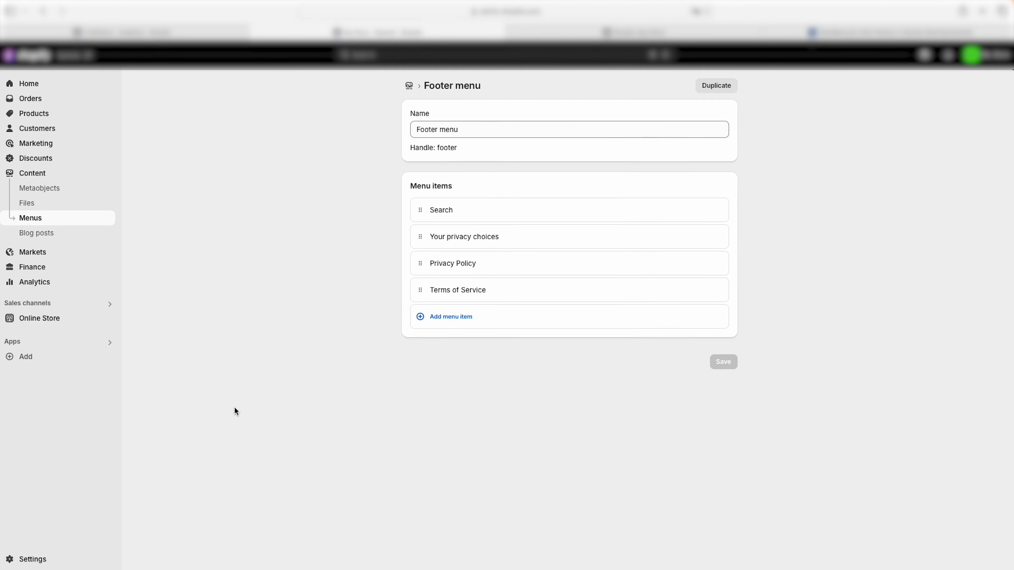
Open the online store's themes and look over the current Horizon theme and the popular free themes.
click(38, 323)
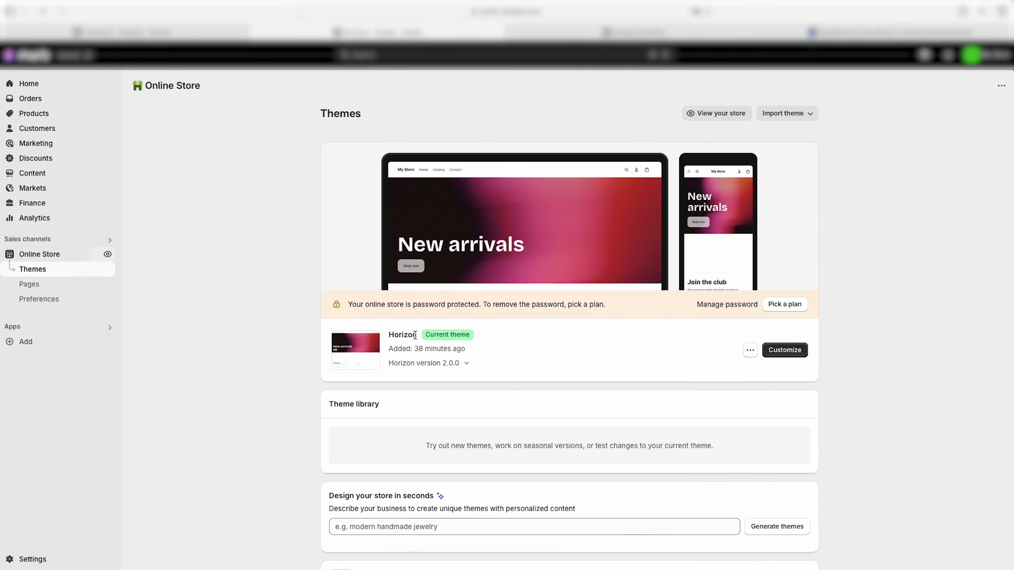
double_click(400, 334)
click(750, 350)
click(750, 353)
scroll(550, 361, down, 2)
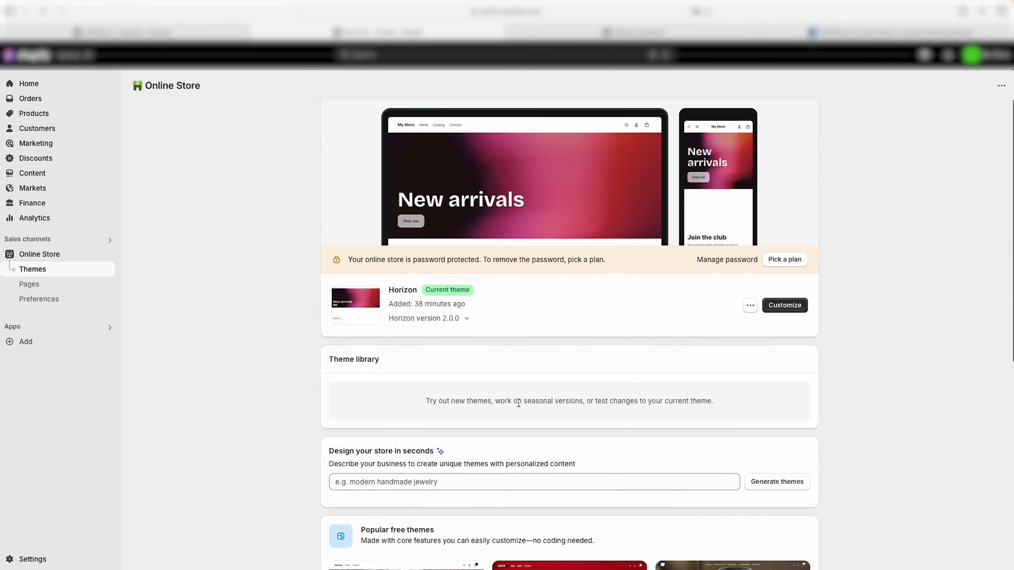
scroll(518, 402, down, 10)
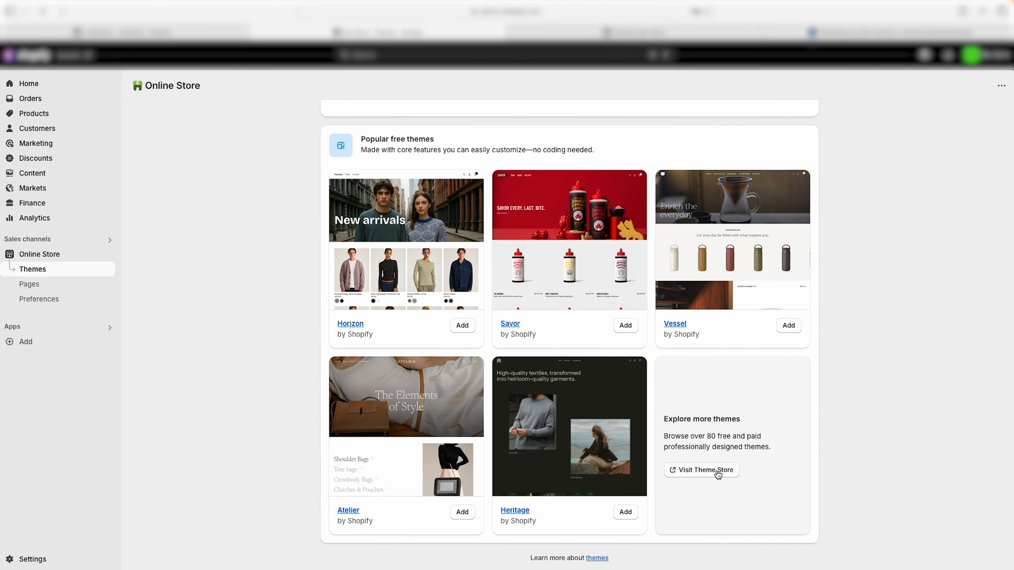
Visit the Theme Store, accept the cookie notice and open the Prestige theme's page.
click(717, 471)
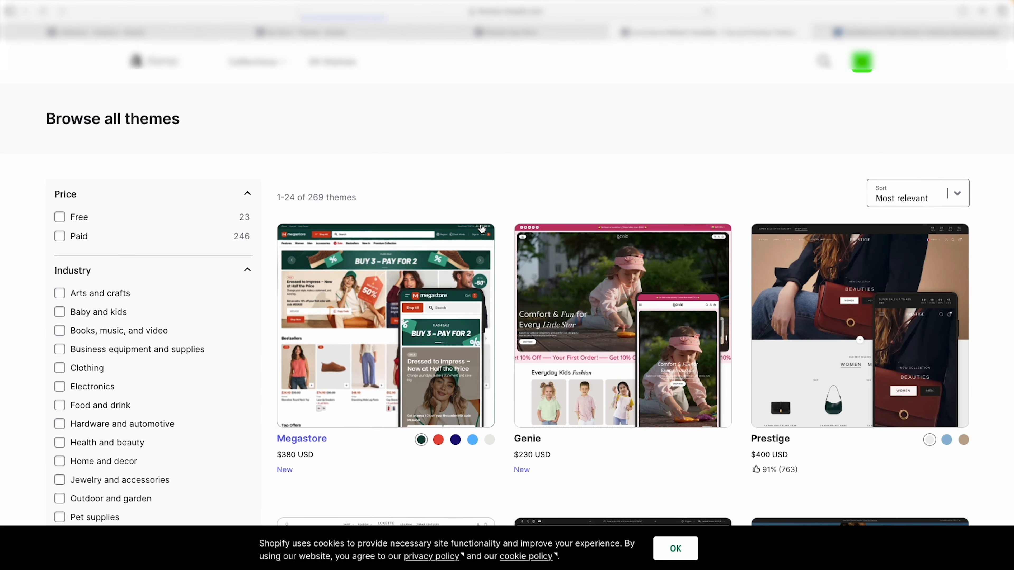
click(674, 548)
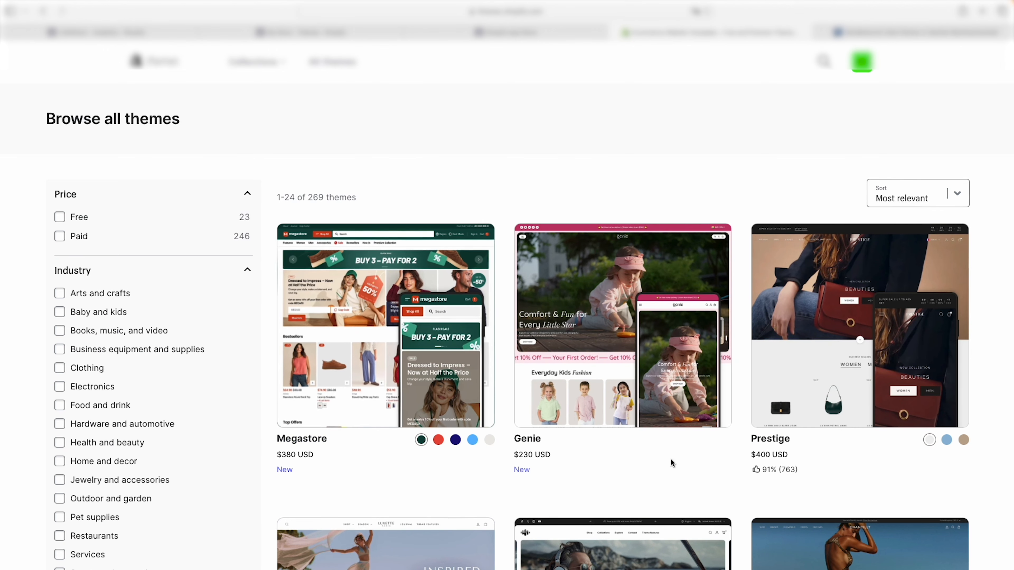
click(784, 443)
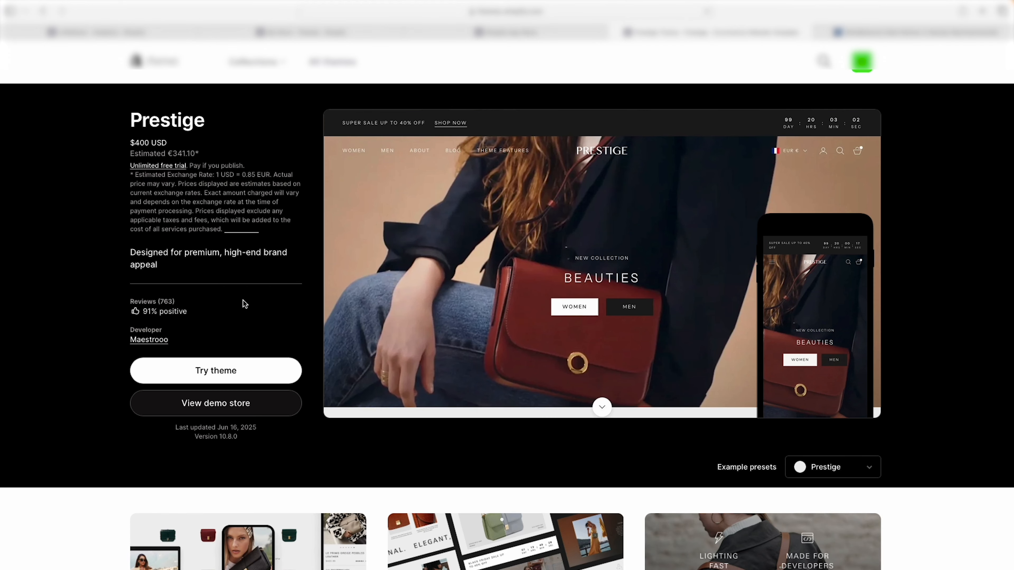
Open the Prestige theme's demo store in a new tab and look through its home page.
right_click(253, 401)
click(323, 408)
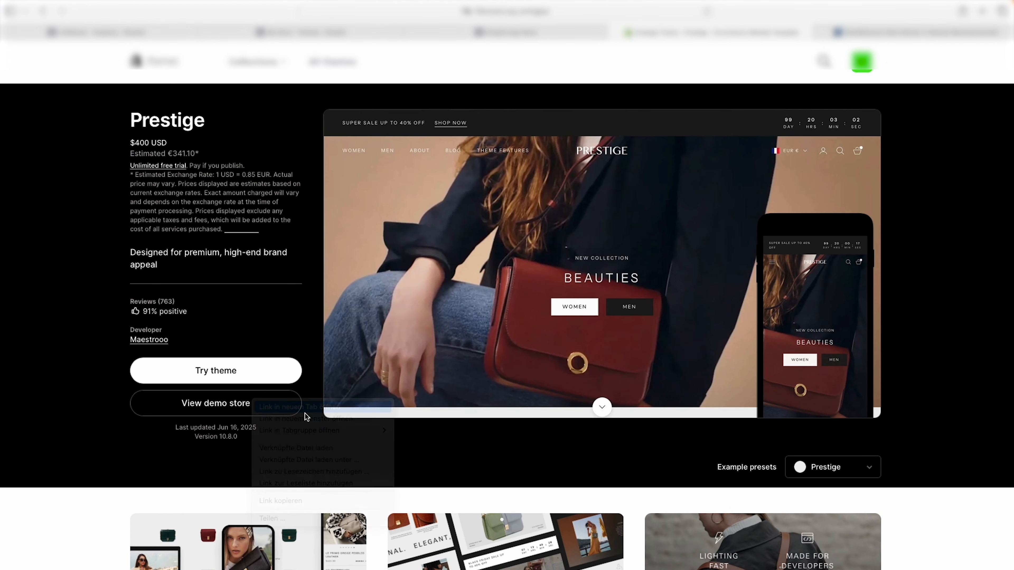
click(758, 32)
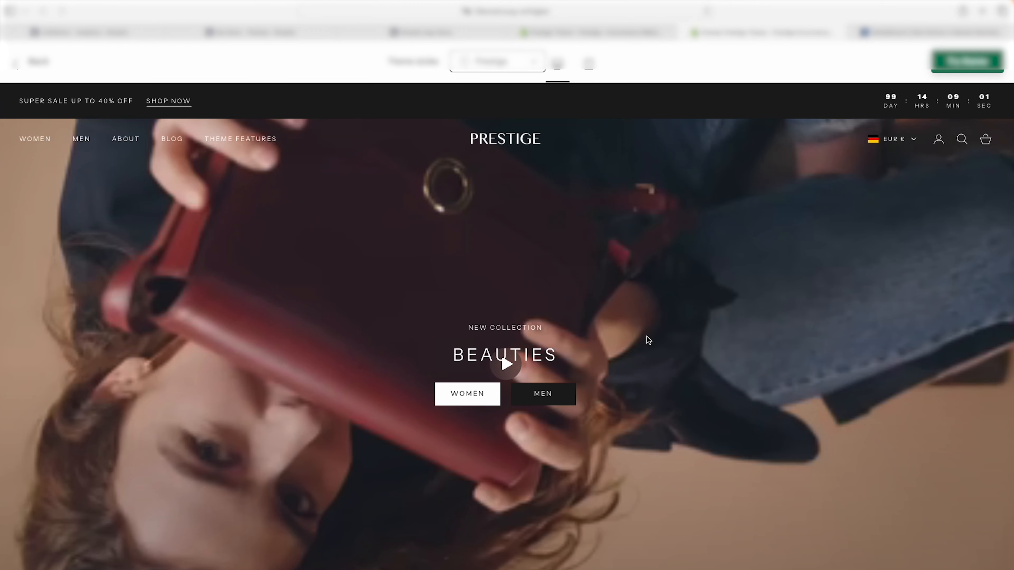
scroll(531, 296, down, 10)
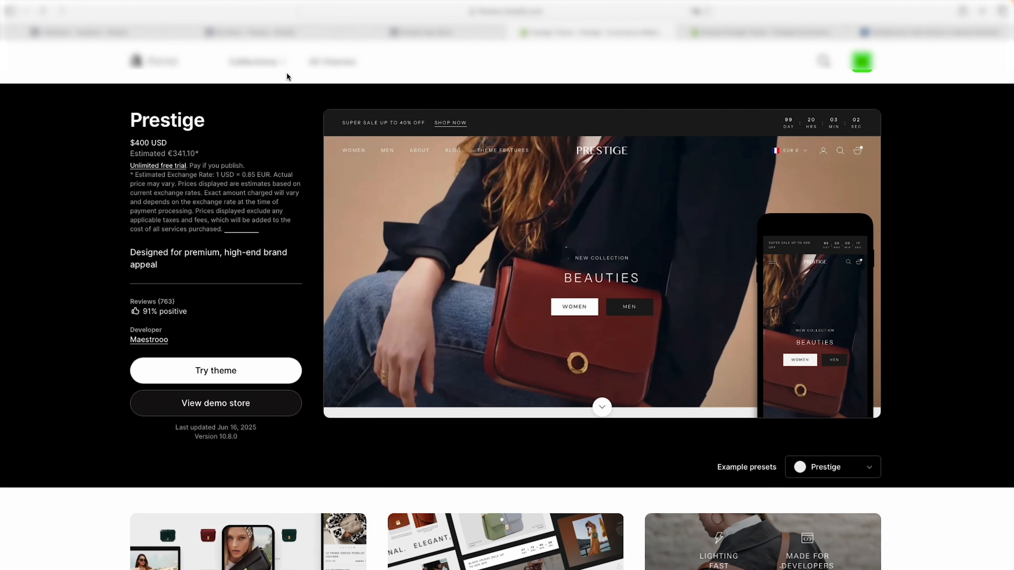
Go back to the list of all themes and filter it to free themes.
click(339, 63)
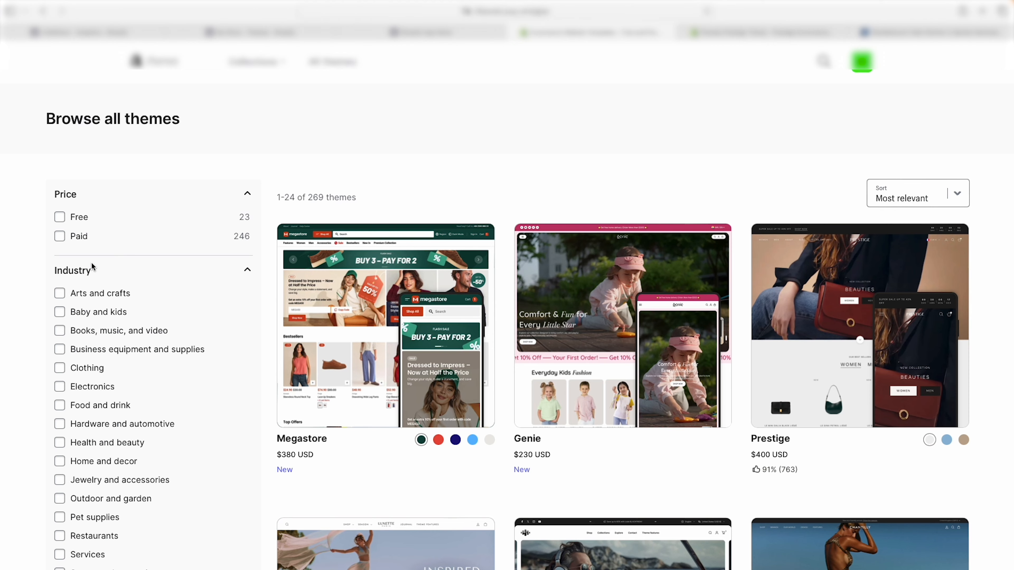
click(74, 217)
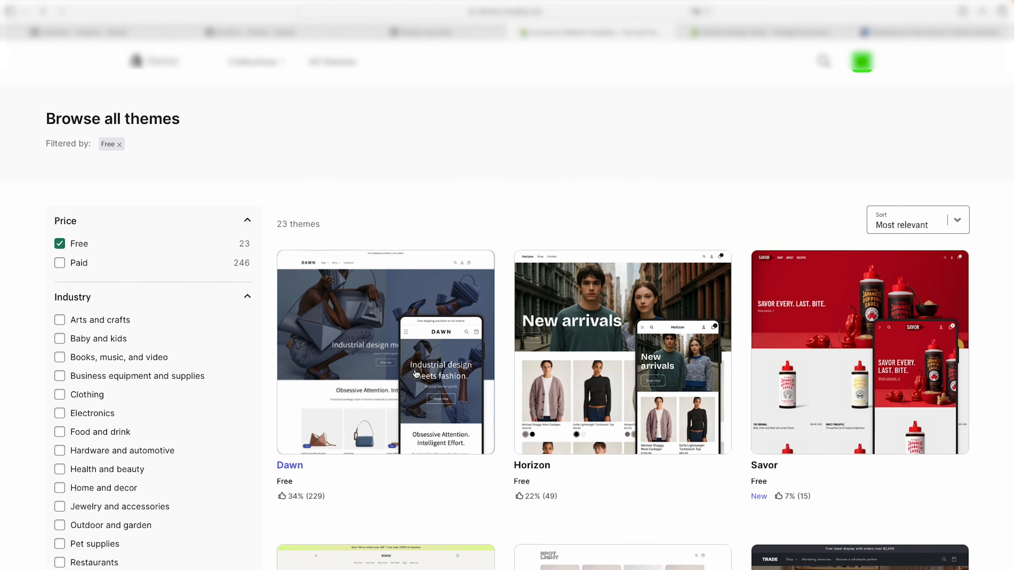
Look through the Theme Store's list of free themes, from Dawn and Horizon down to Studio, Ritual and Ride.
scroll(478, 353, down, 7)
scroll(395, 263, up, 6)
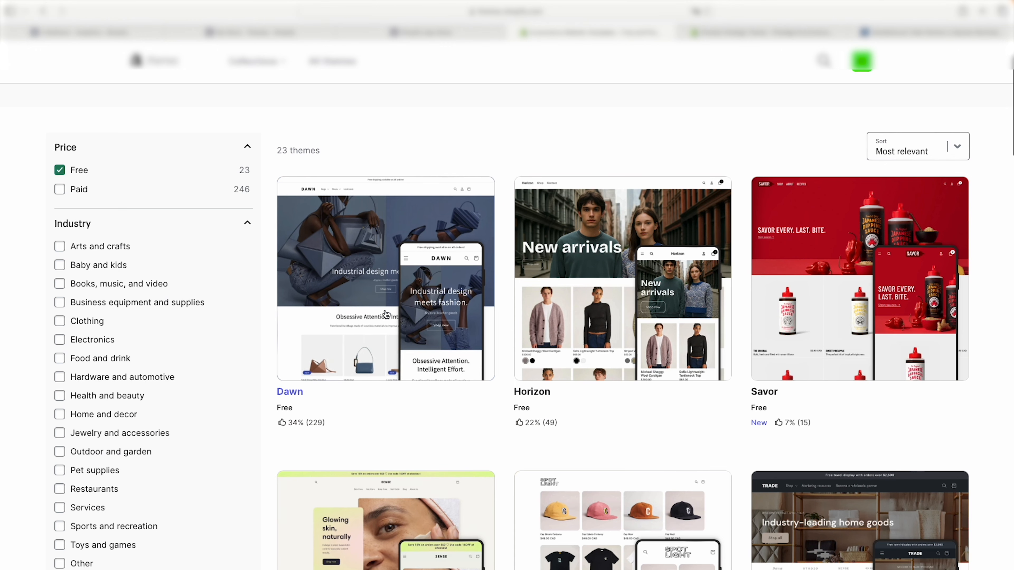
scroll(415, 314, down, 10)
scroll(602, 311, down, 10)
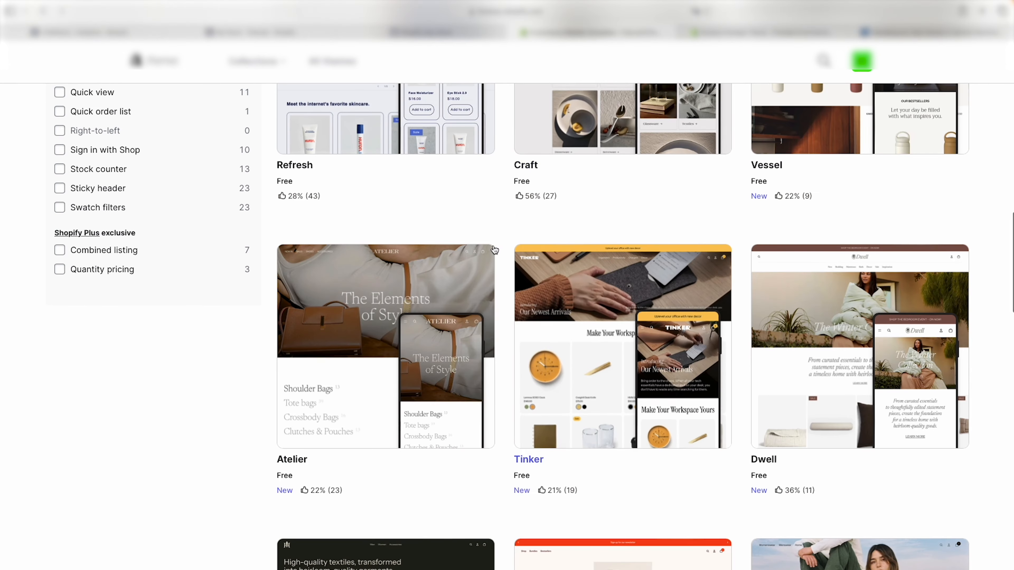
scroll(625, 286, down, 12)
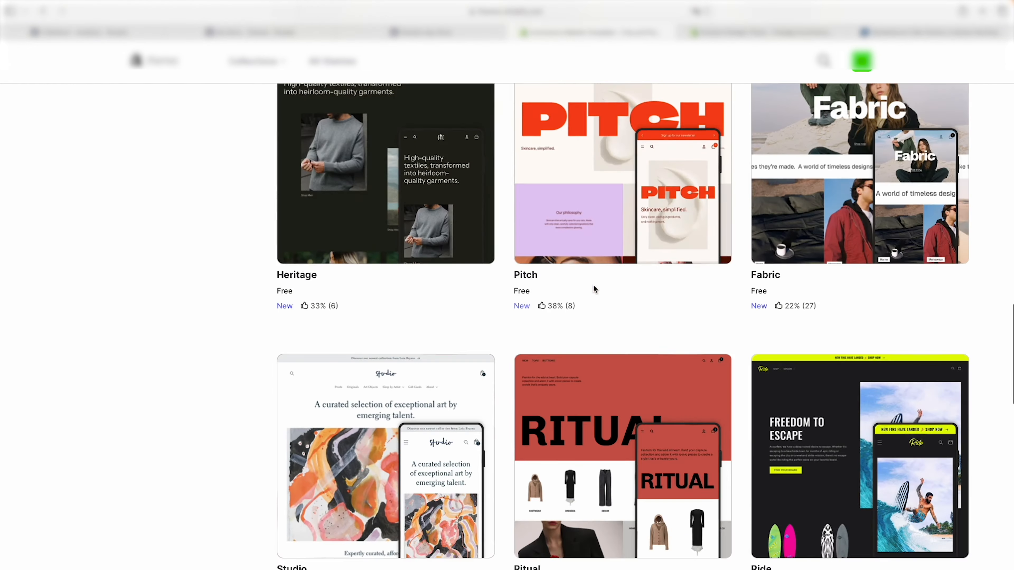
scroll(511, 359, up, 20)
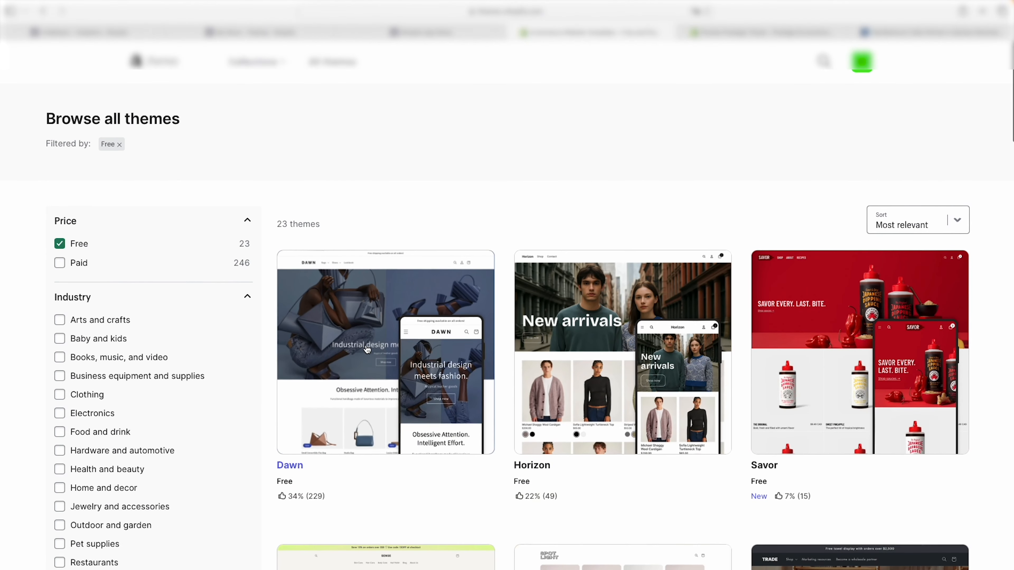
Open the Dawn theme's page in a new tab, add the theme to the store and publish it.
right_click(359, 436)
click(412, 327)
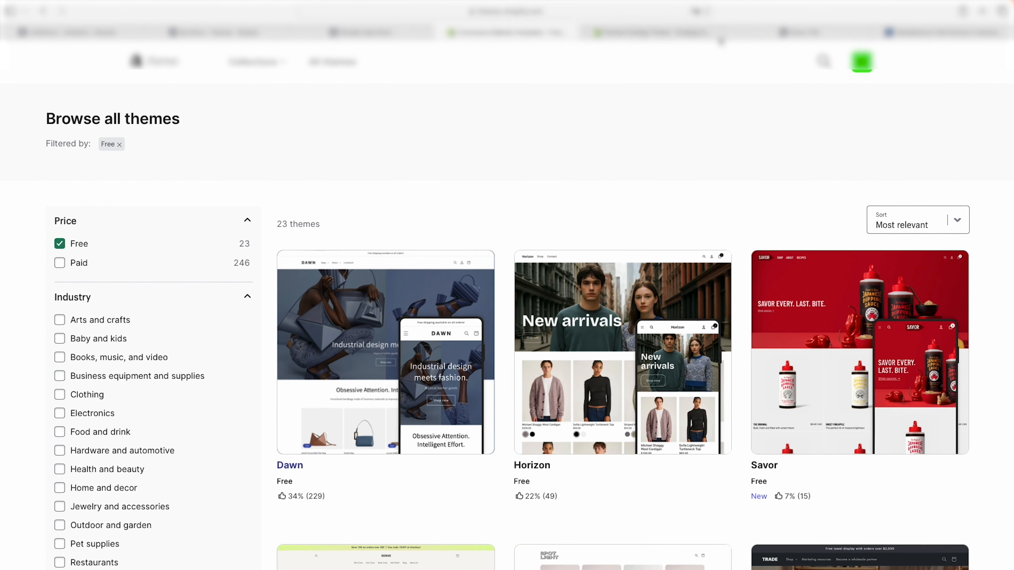
click(773, 38)
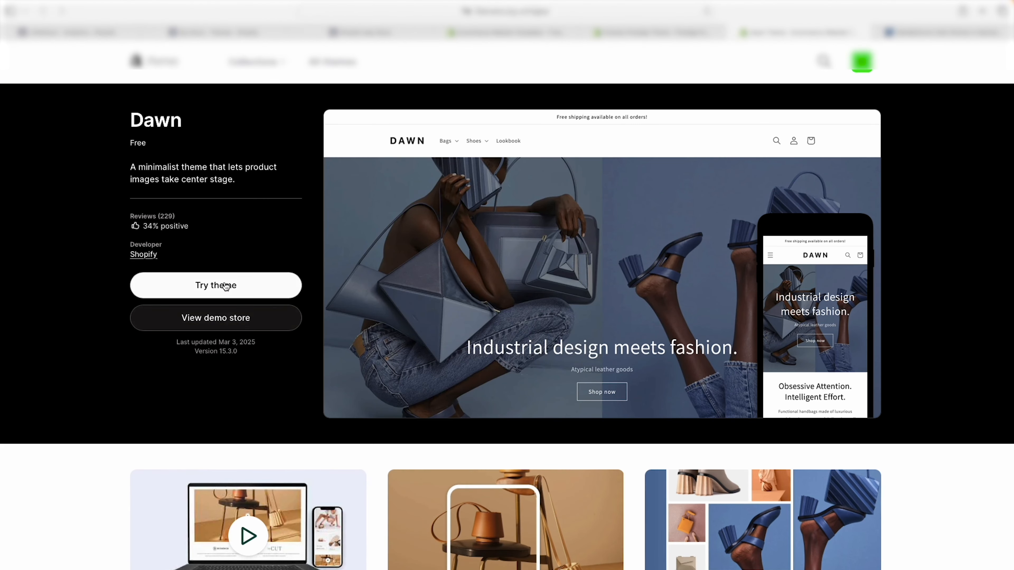
click(229, 290)
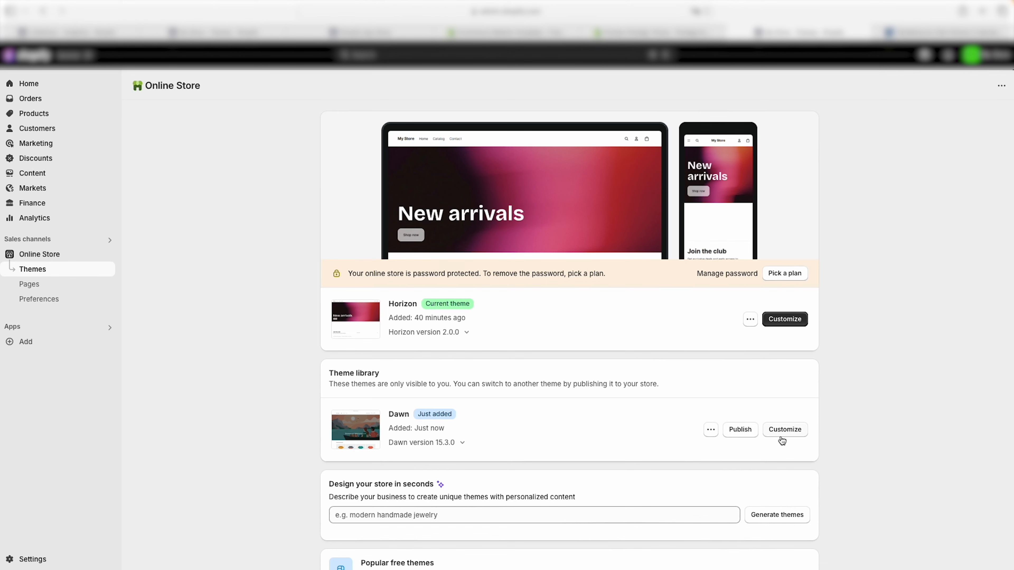
click(739, 430)
click(639, 396)
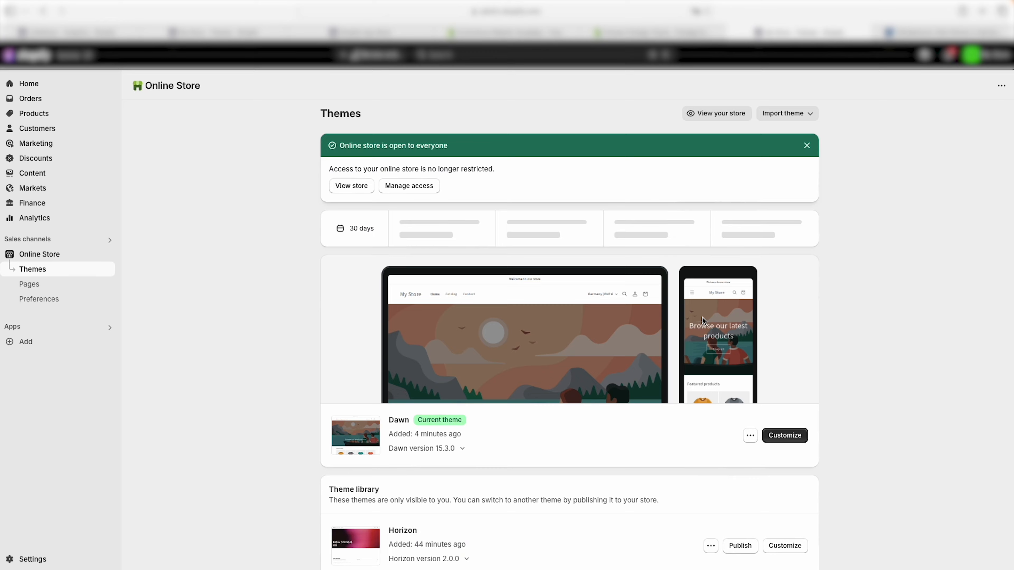
Open the Dawn theme for customization and look over its home page from the banner to the footer.
click(777, 435)
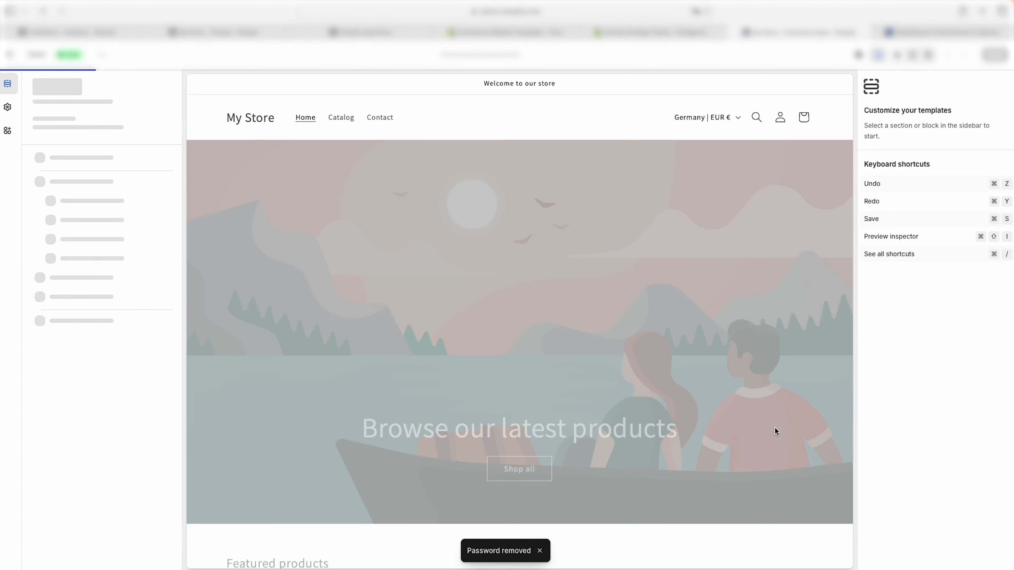
scroll(491, 256, down, 10)
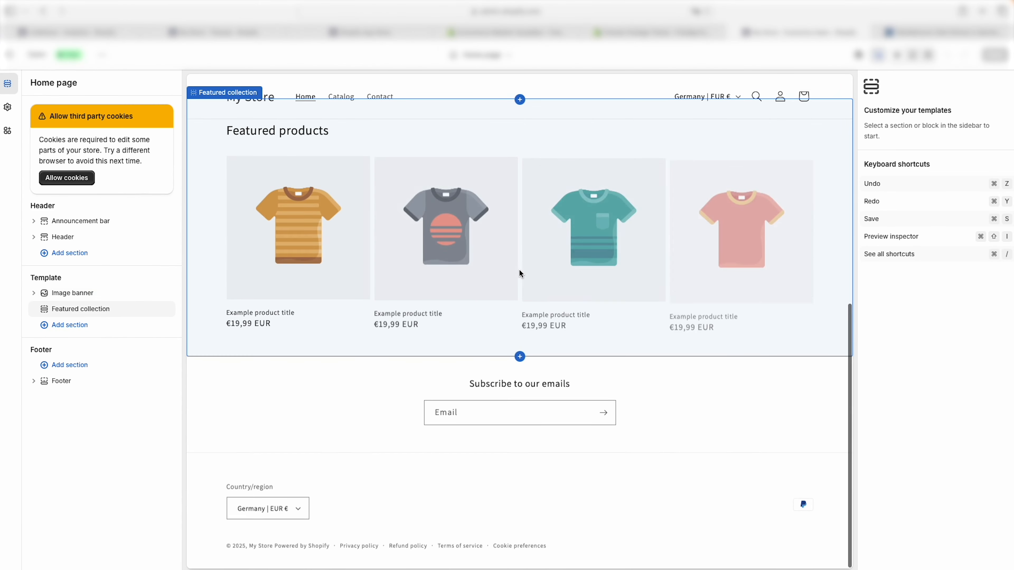
scroll(593, 417, up, 10)
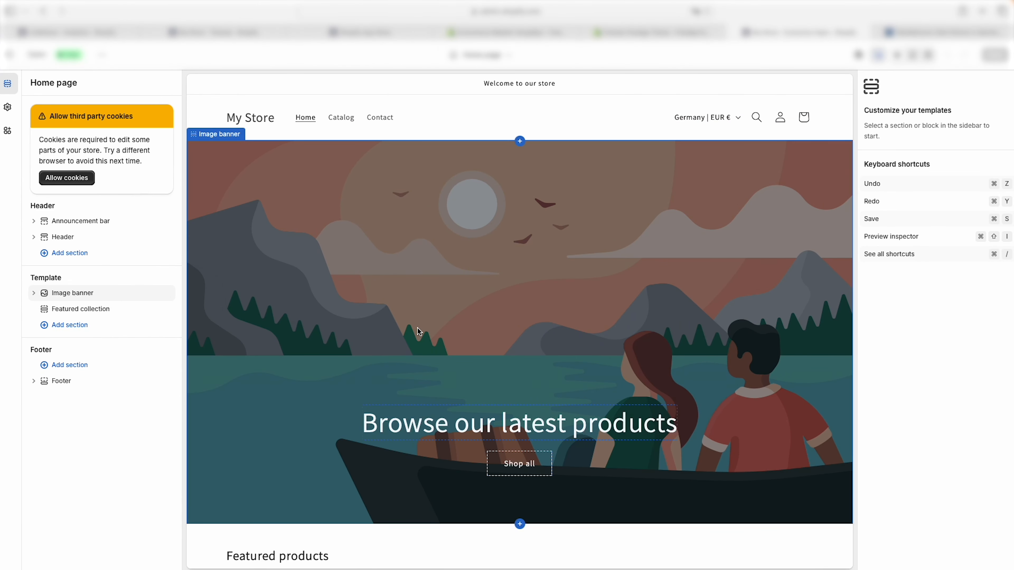
scroll(416, 328, down, 10)
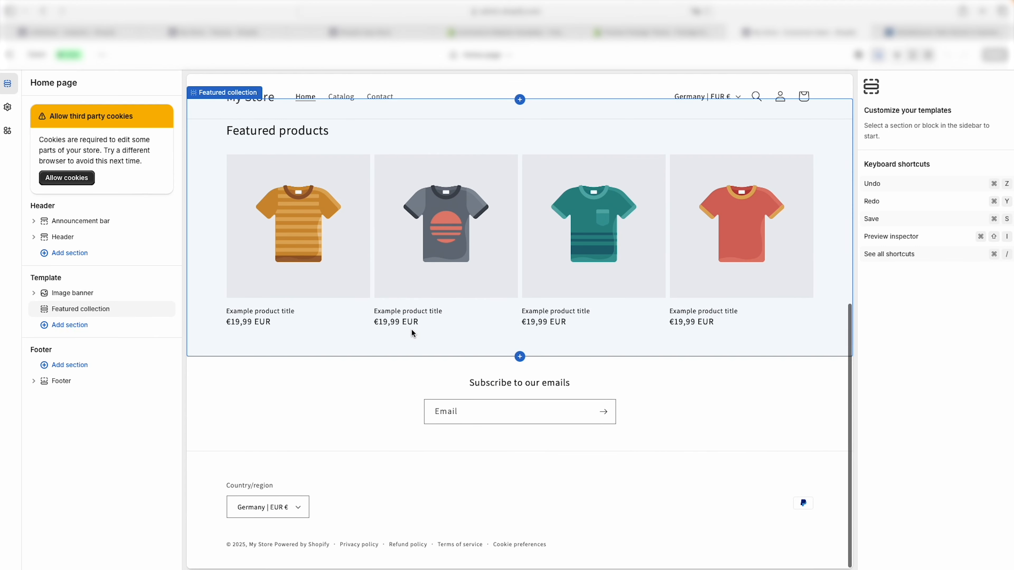
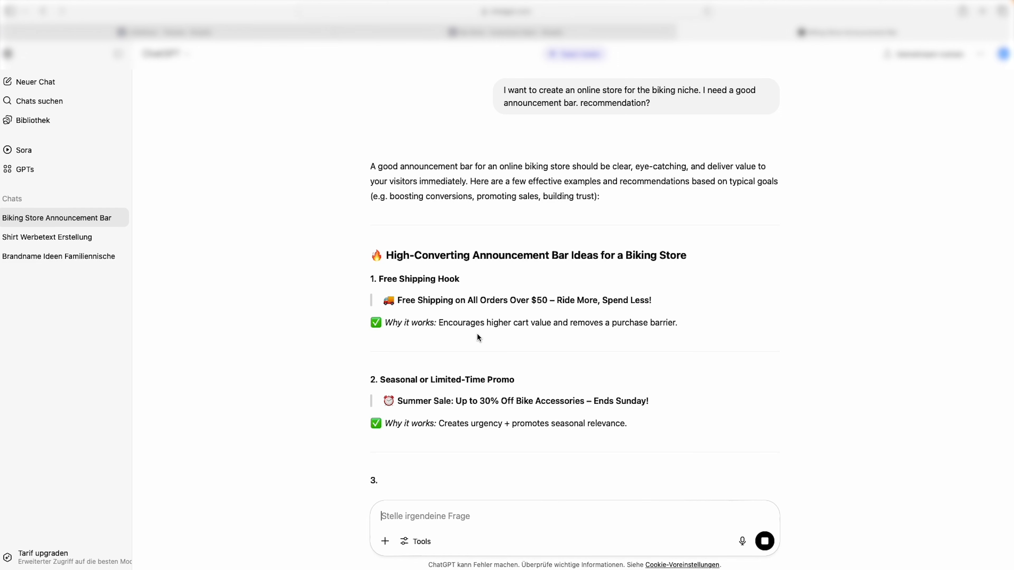
Copy ChatGPT's suggestion "Free Shipping on All Orders Over $50 – Ride More, Spend Less!" into the store's announcement text.
drag(383, 300, 661, 300)
key(super+c)
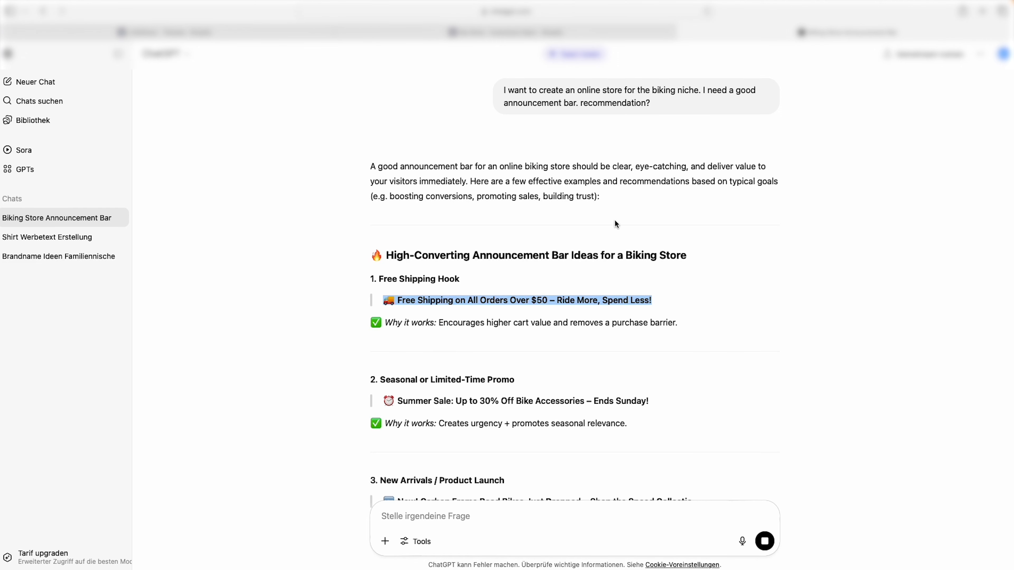
click(530, 33)
key(super+v)
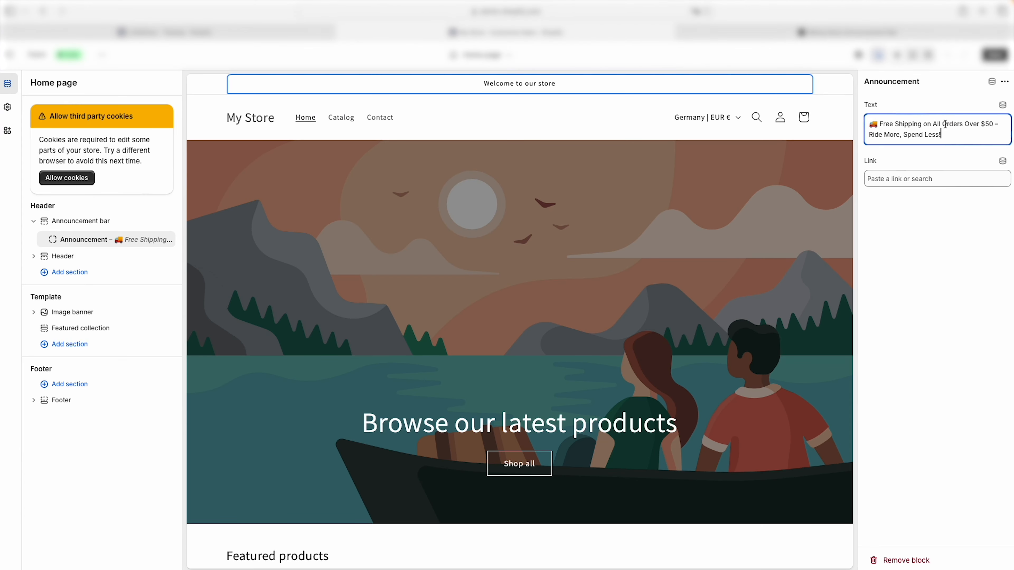
Set the free shipping amount in the announcement text to 65€ and save the theme.
double_click(982, 125)
key(BackSpace)
text(65)
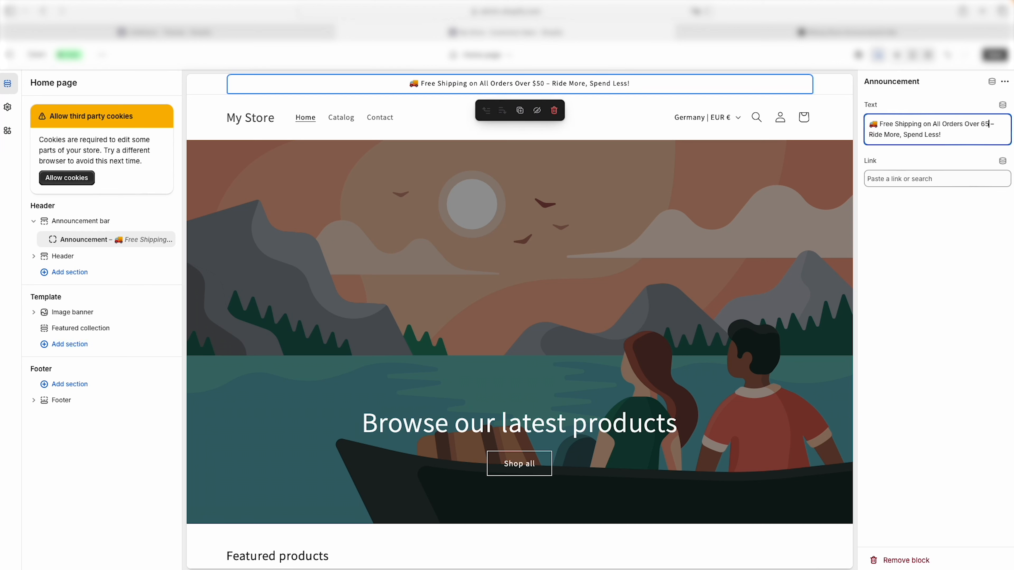
text(€)
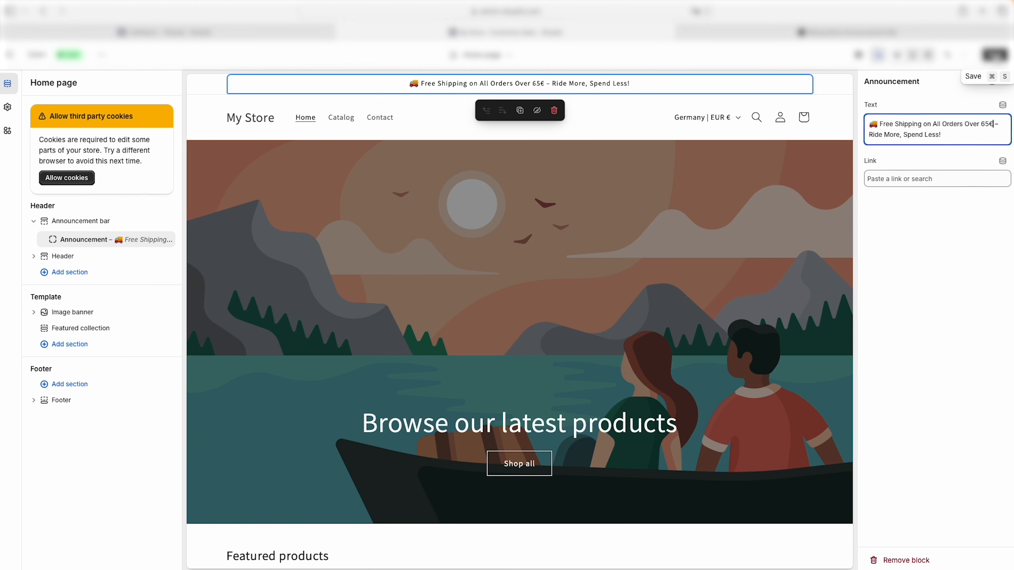
click(995, 55)
Link the announcement to All collections.
click(874, 179)
click(930, 212)
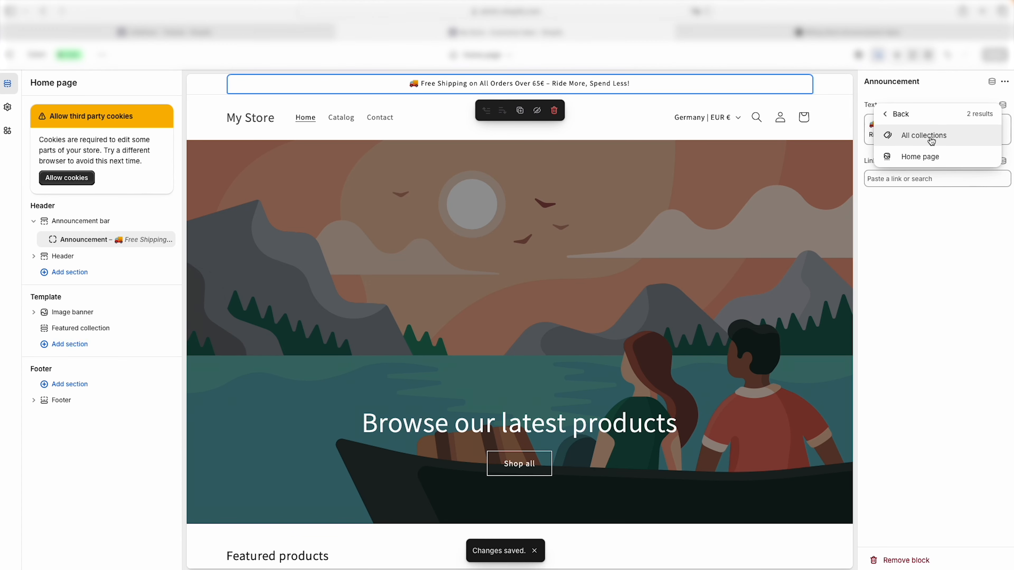
click(931, 138)
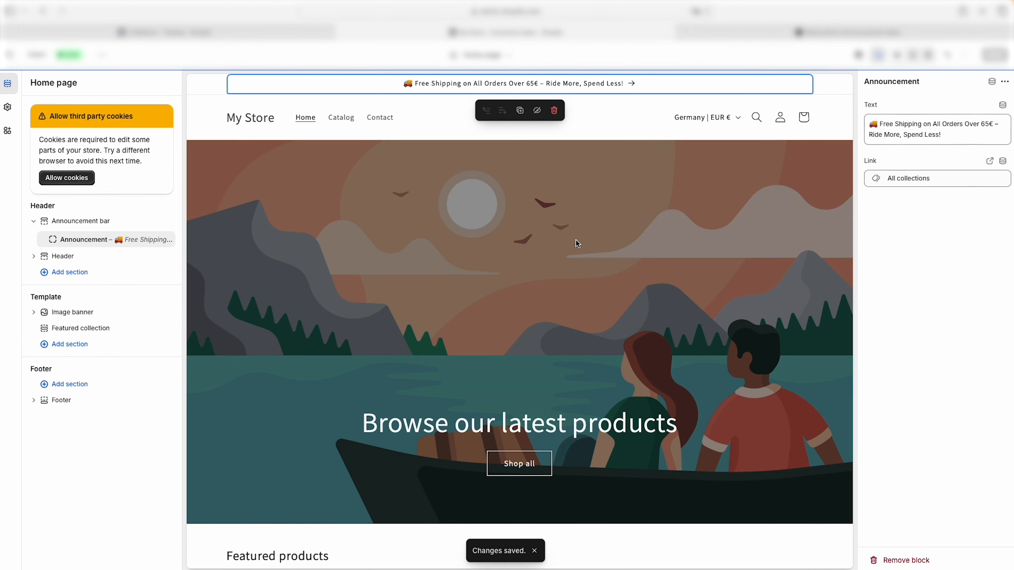
Check the announcement bar's color scheme choices and open the color schemes in the theme settings.
click(89, 123)
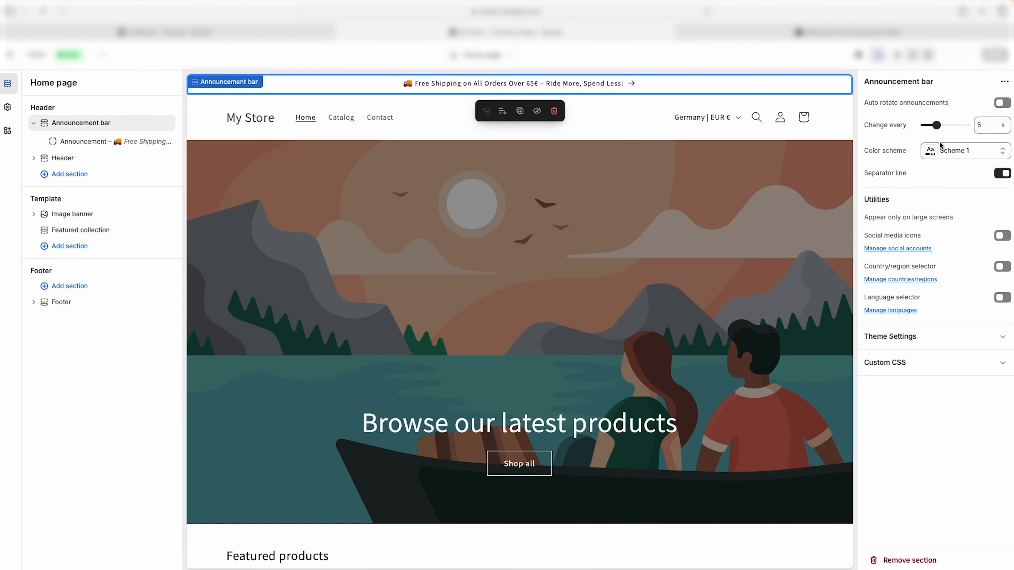
click(943, 152)
click(968, 152)
click(8, 107)
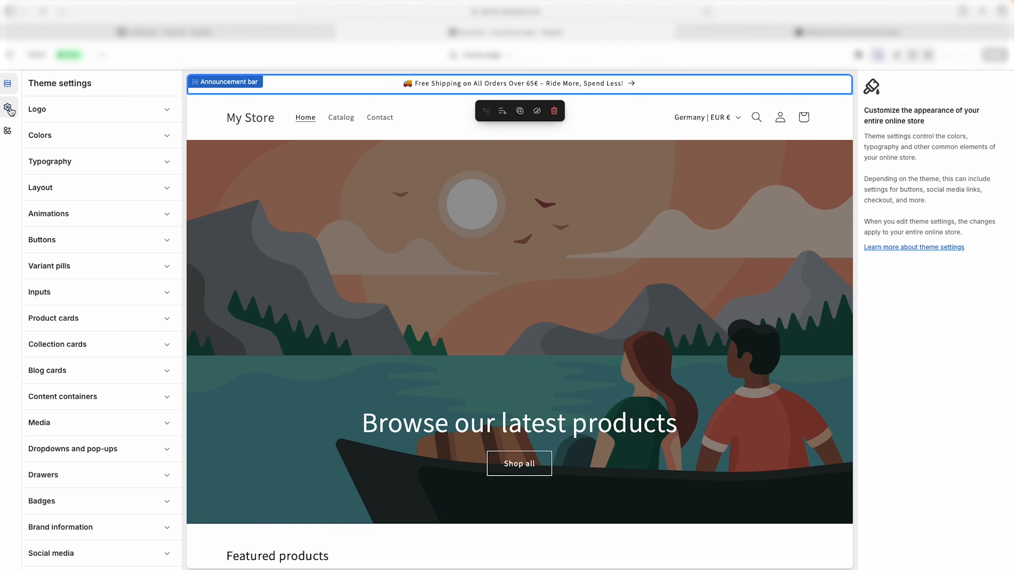
click(47, 137)
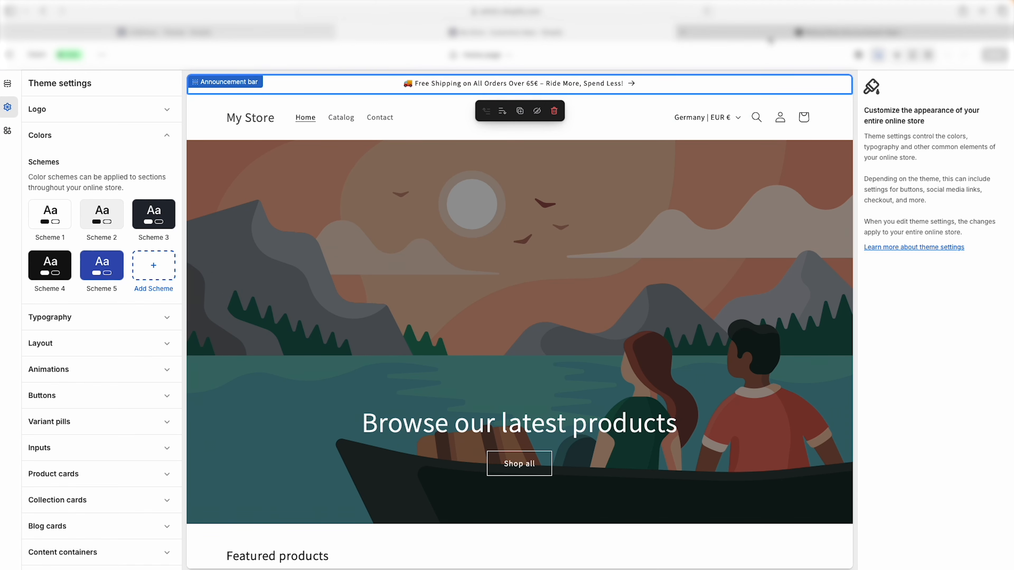
Switch to ChatGPT and ask which colors to use for a biking store.
click(770, 40)
click(490, 520)
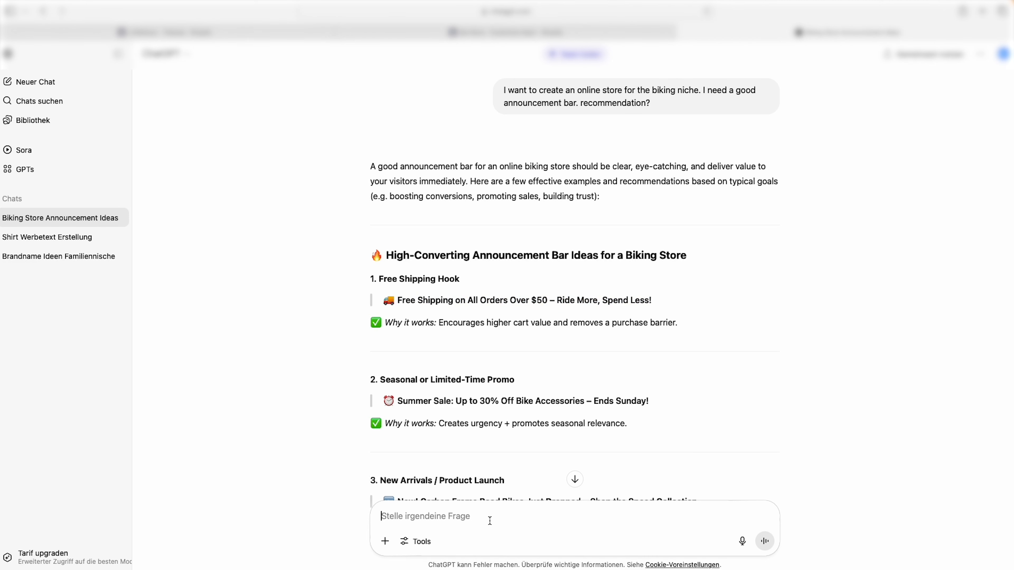
text(what d)
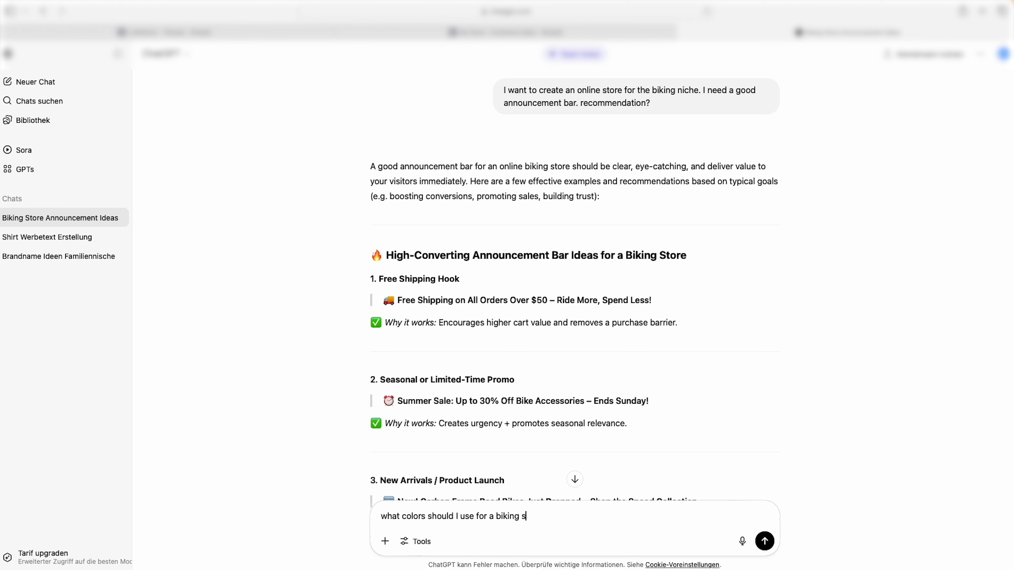
key(Return)
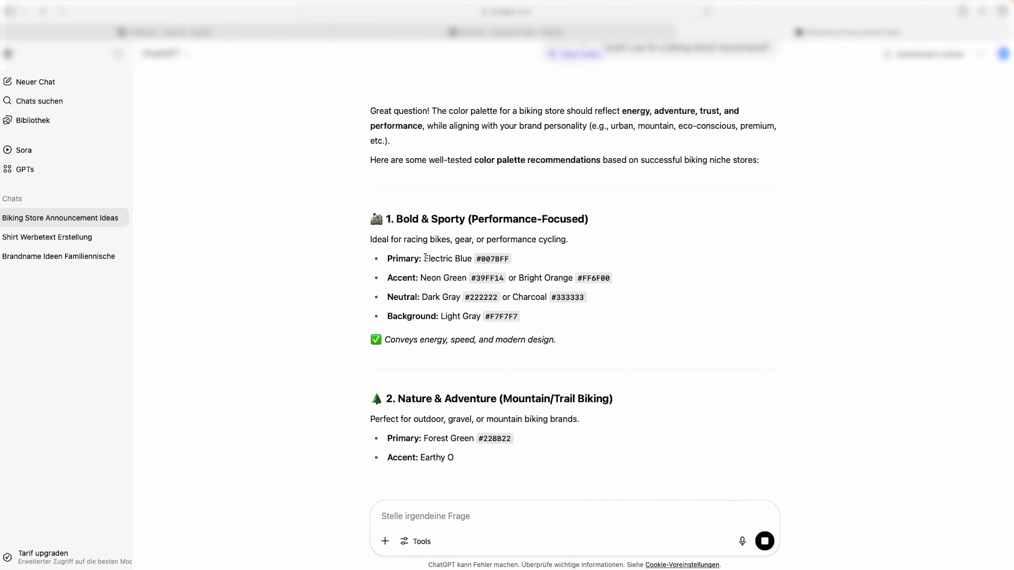
Copy Electric Blue #007BFF from ChatGPT, use it as the background of a new theme color scheme and save.
drag(479, 259, 512, 260)
key(super+c)
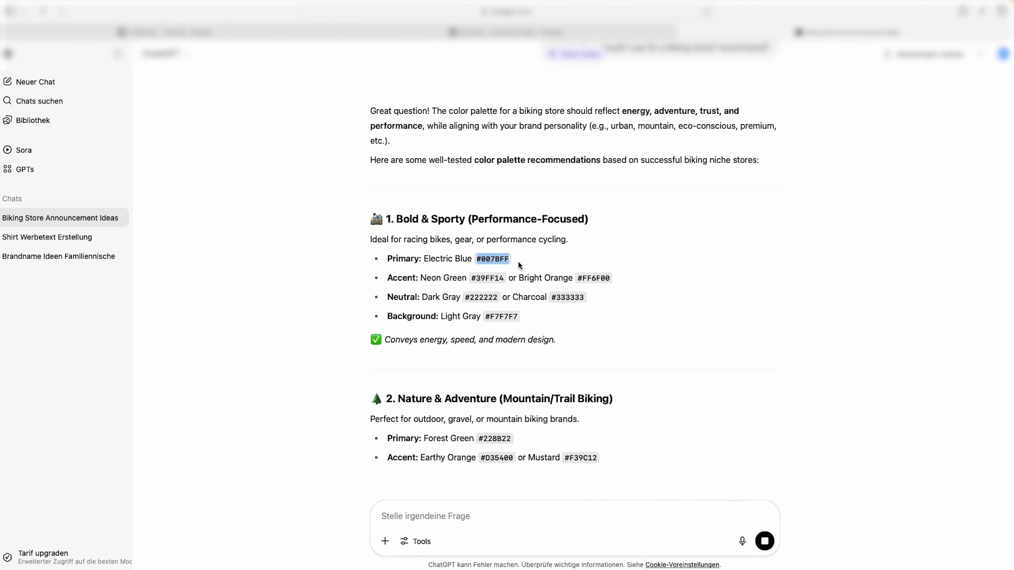
click(399, 33)
click(149, 262)
click(141, 190)
click(170, 303)
key(super+v)
double_click(170, 303)
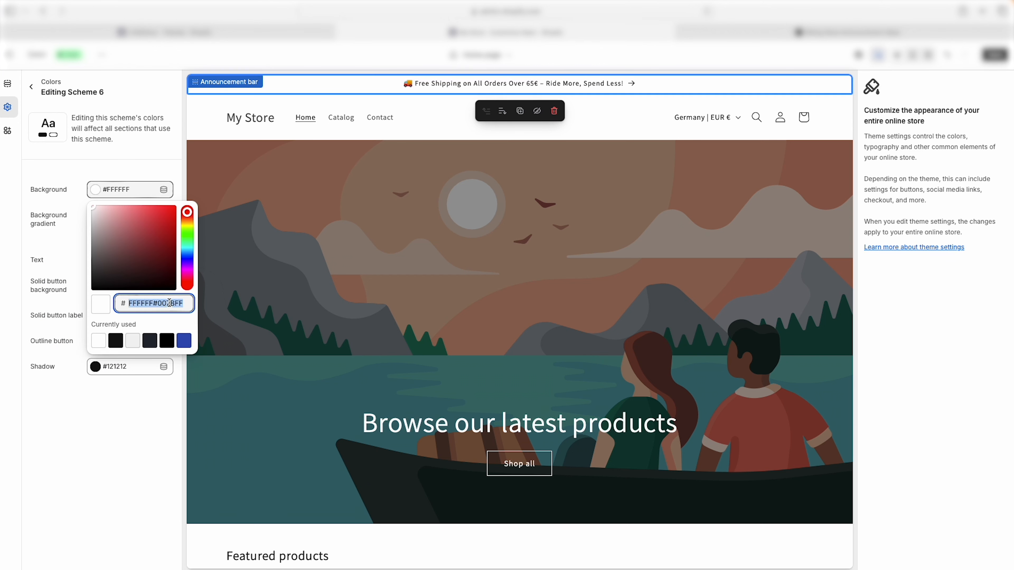
key(super+v)
key(Return)
click(76, 398)
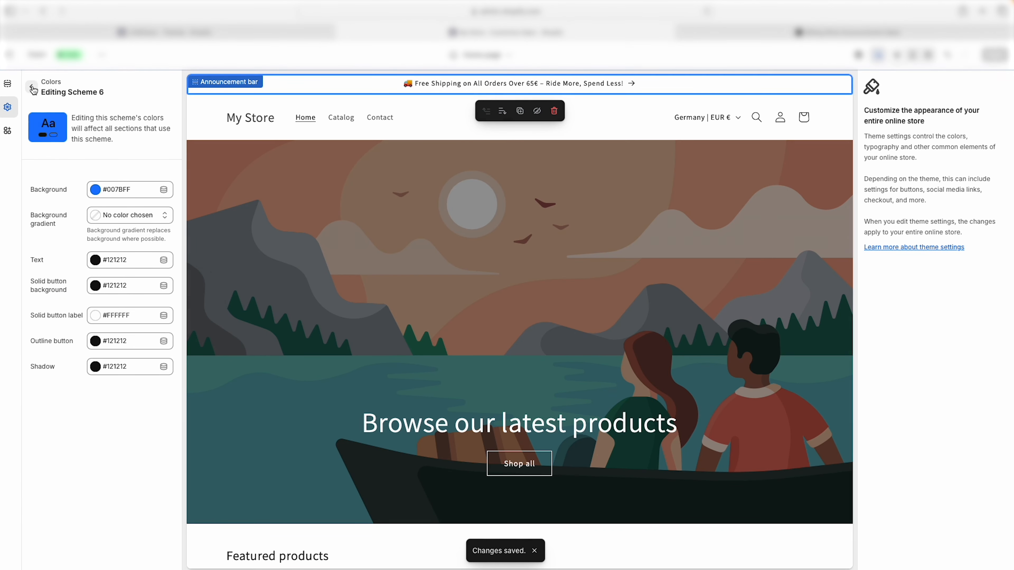
click(31, 86)
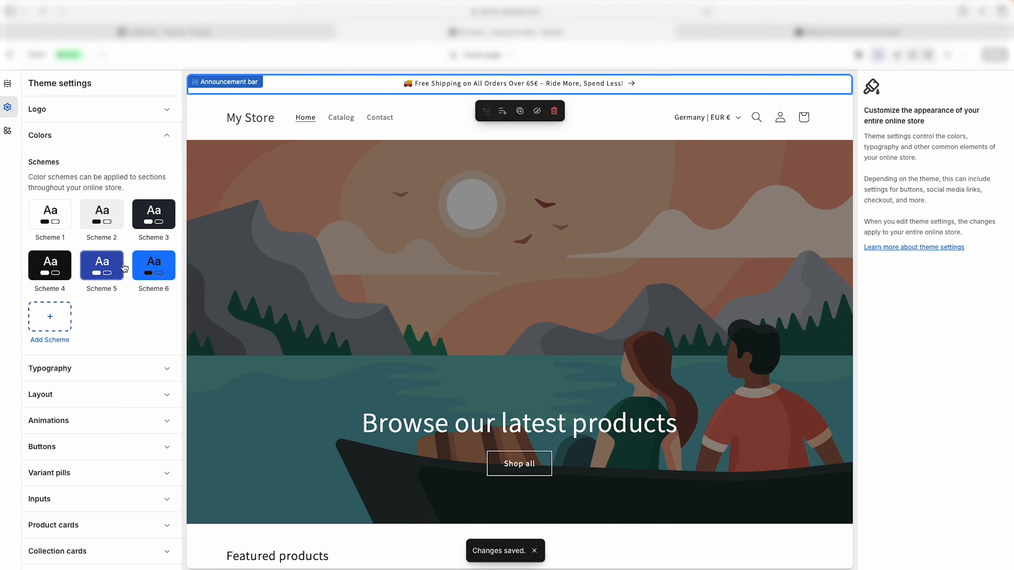
Add another color scheme with ChatGPT's Bright Orange #FF6F00 as its background color.
click(52, 317)
click(795, 34)
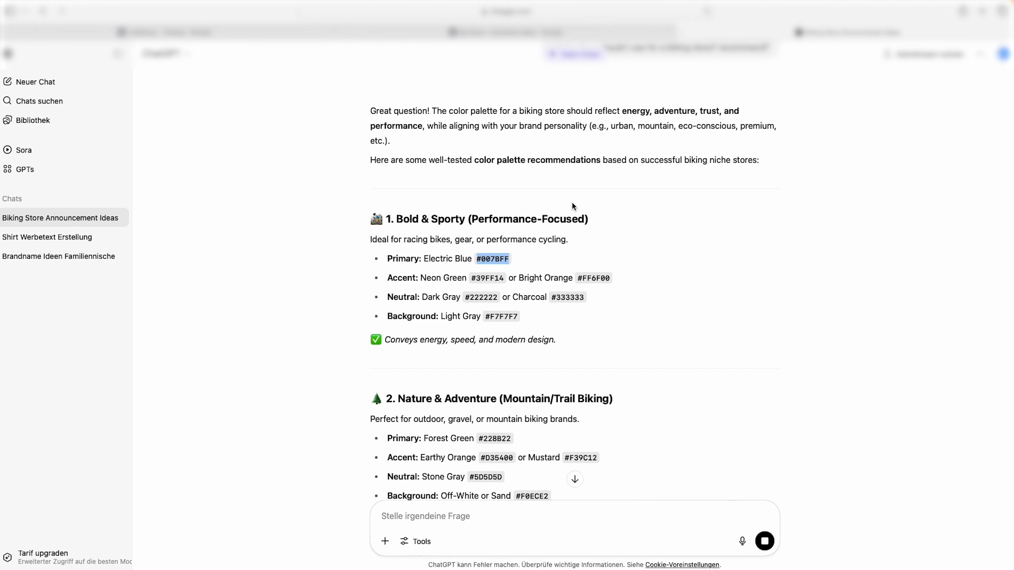
click(487, 267)
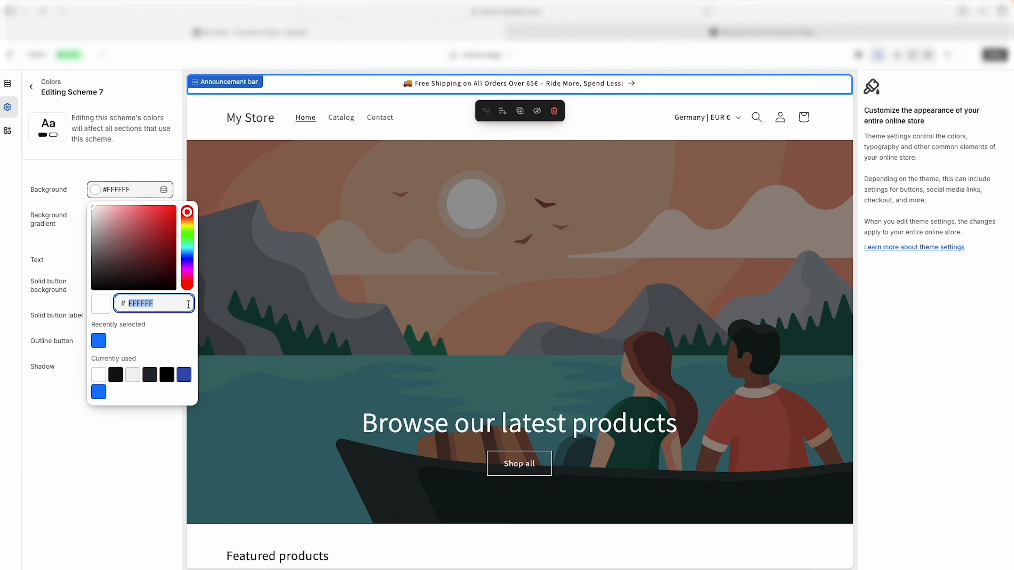
text(FF6F00)
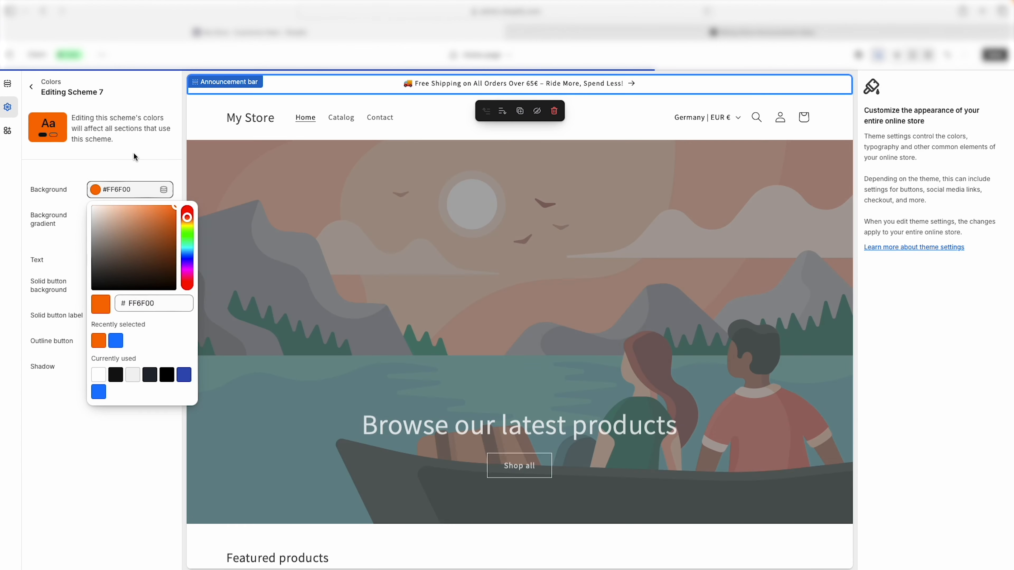
click(112, 162)
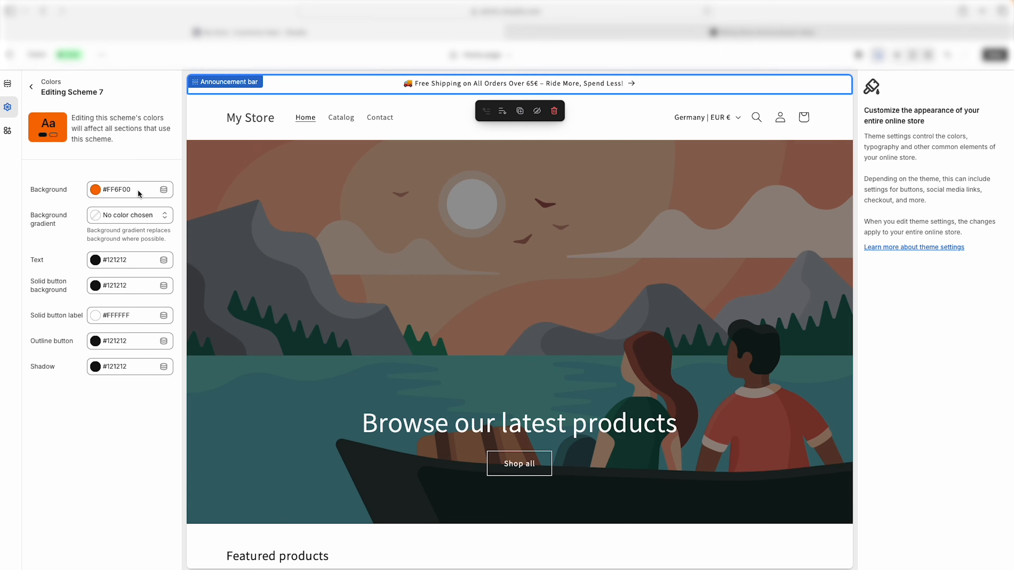
drag(50, 260, 54, 263)
click(54, 263)
click(31, 89)
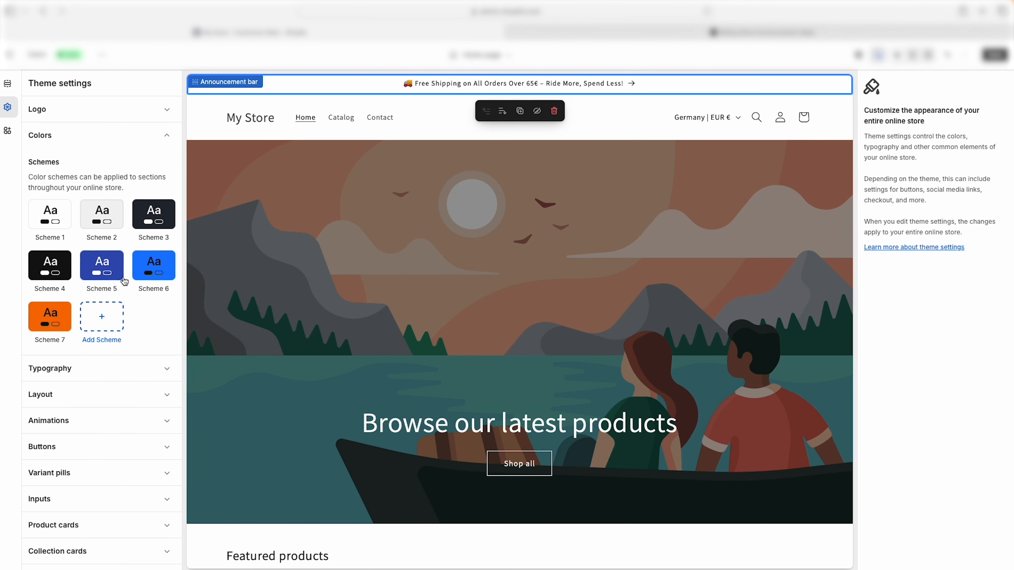
Add another theme color scheme with ChatGPT's Charcoal #333333 as its background color.
click(111, 316)
click(748, 34)
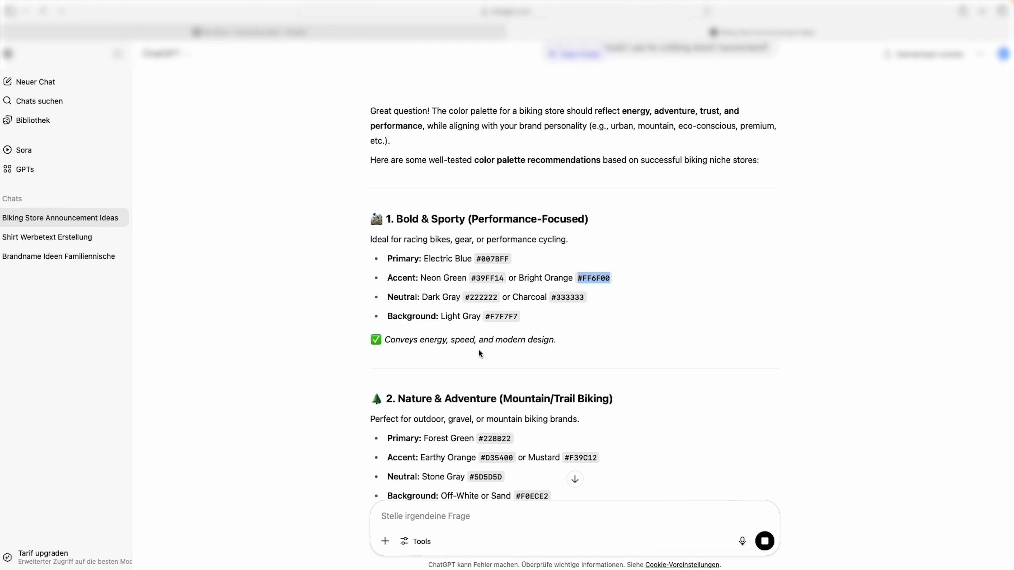
click(429, 298)
double_click(567, 297)
key(ctrl+c)
click(251, 32)
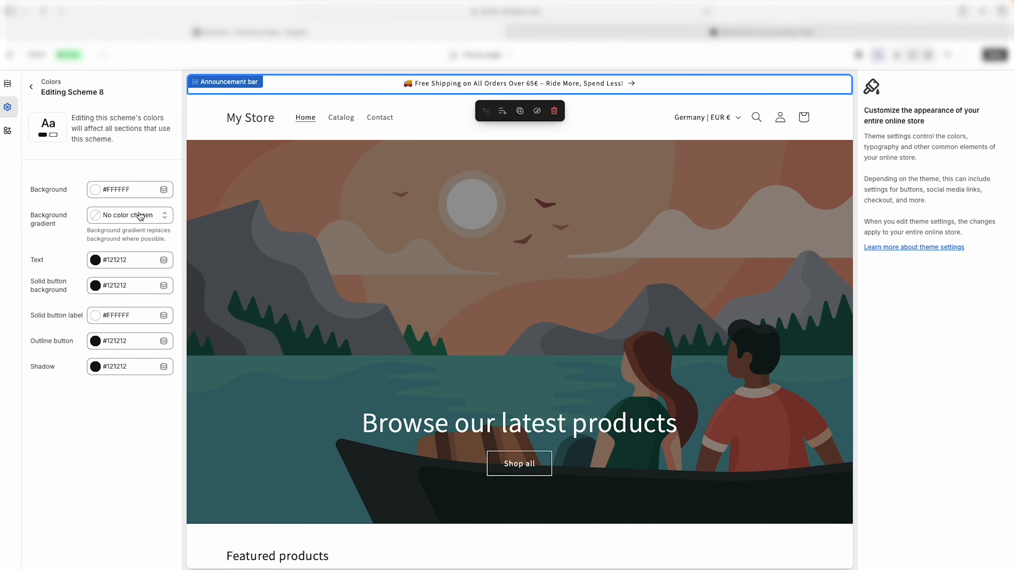
click(136, 193)
drag(172, 303, 61, 304)
key(ctrl+v)
click(32, 87)
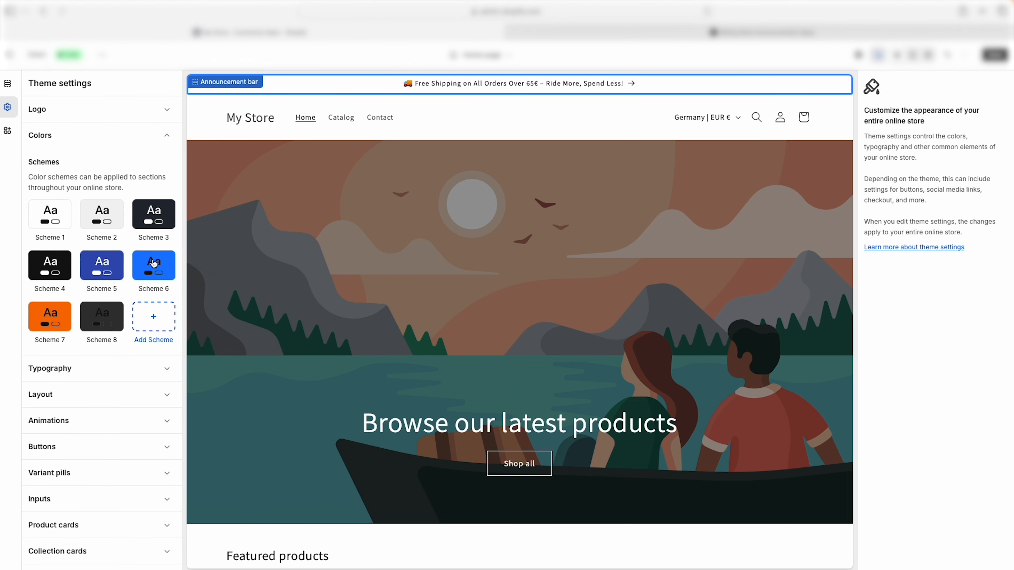
Set the announcement bar's color scheme to Scheme 6.
click(10, 89)
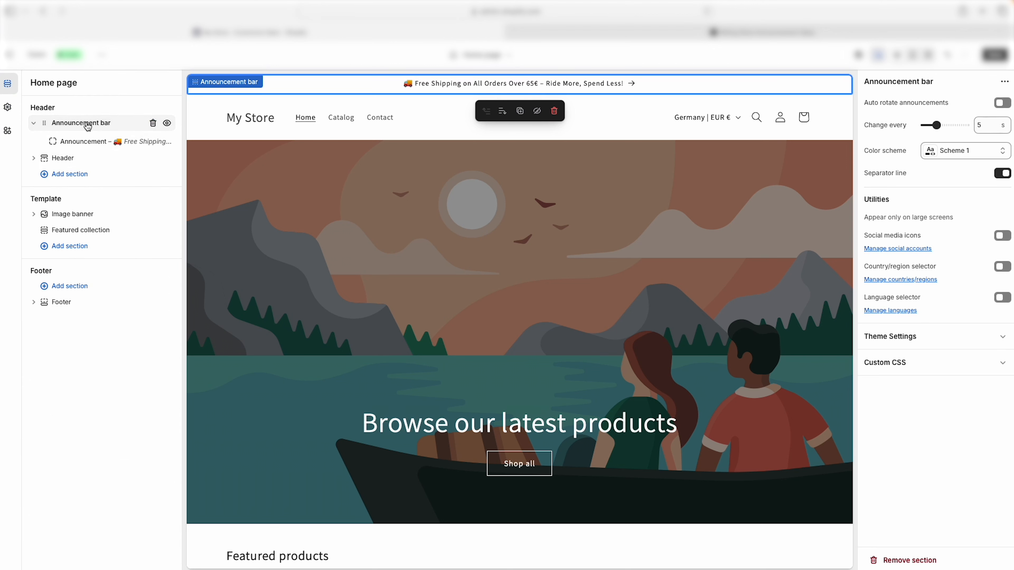
click(972, 153)
click(942, 319)
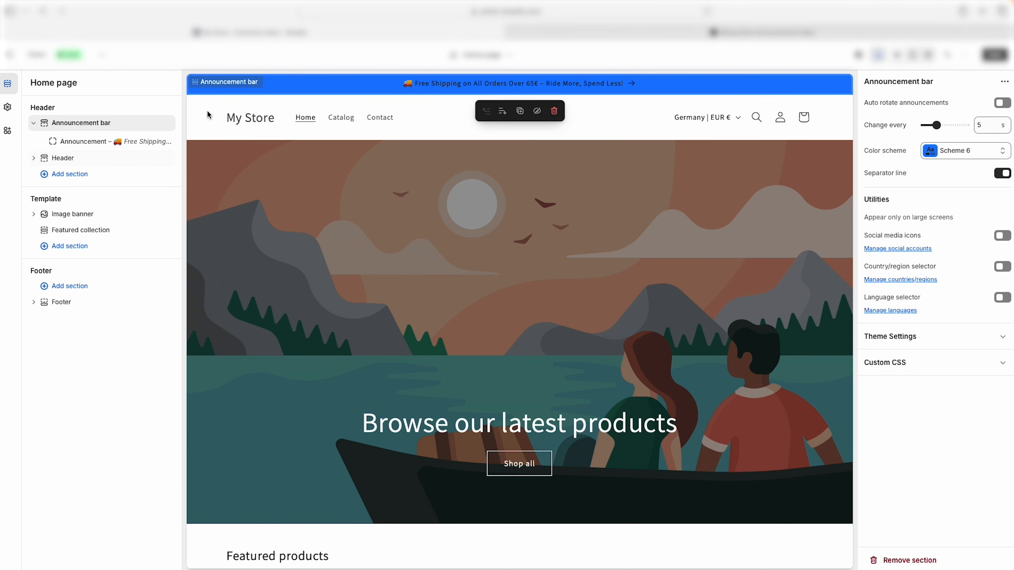
Try the header's logo position at Top center and Top left, restore Middle left, and set the mobile logo position to Left.
click(72, 161)
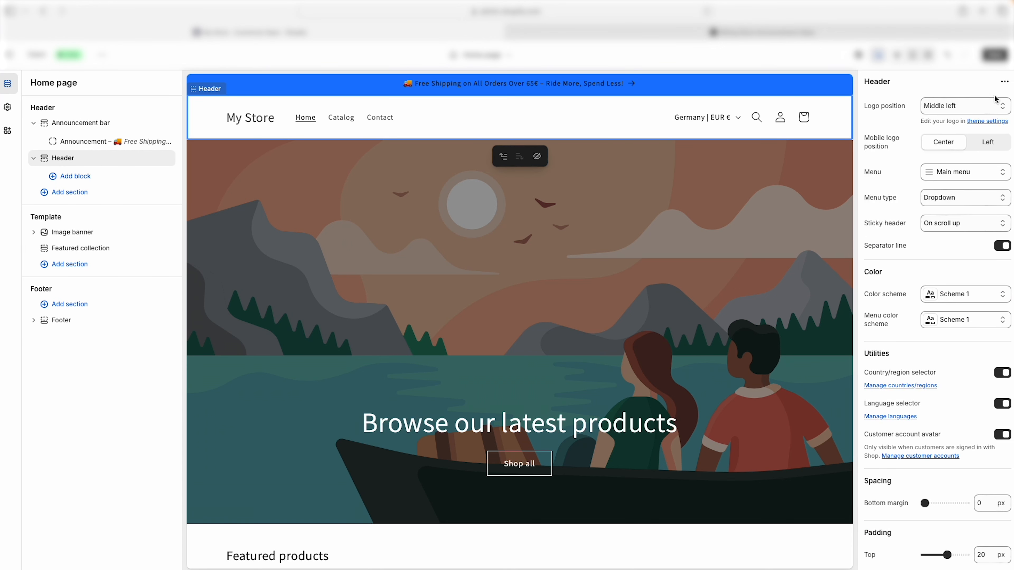
click(956, 107)
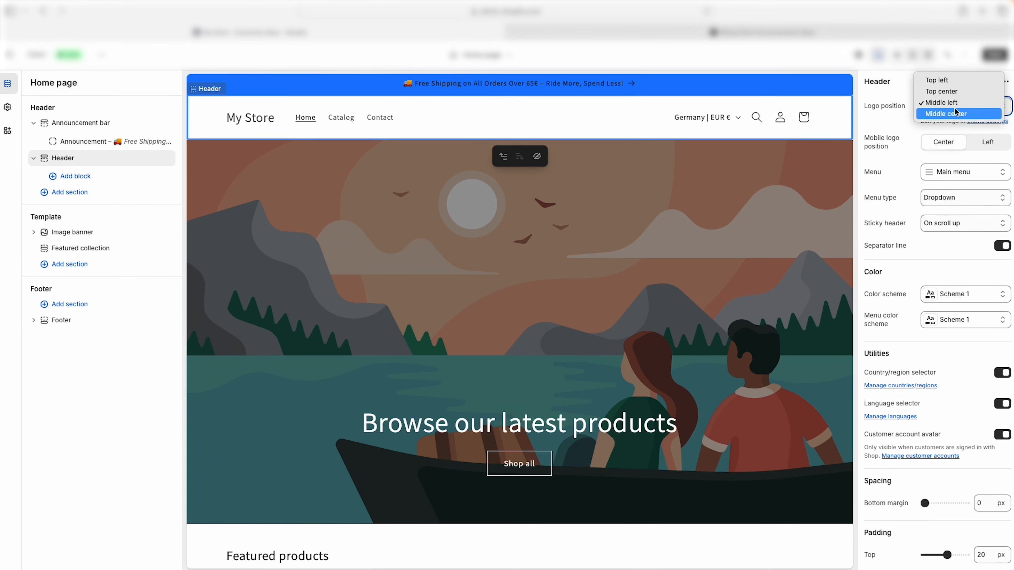
click(960, 95)
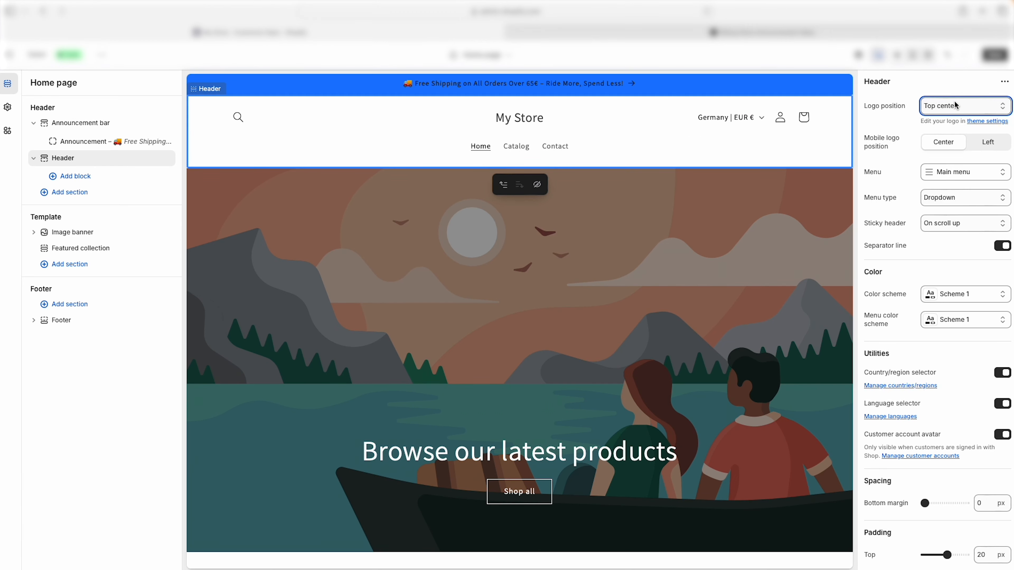
click(953, 107)
click(950, 96)
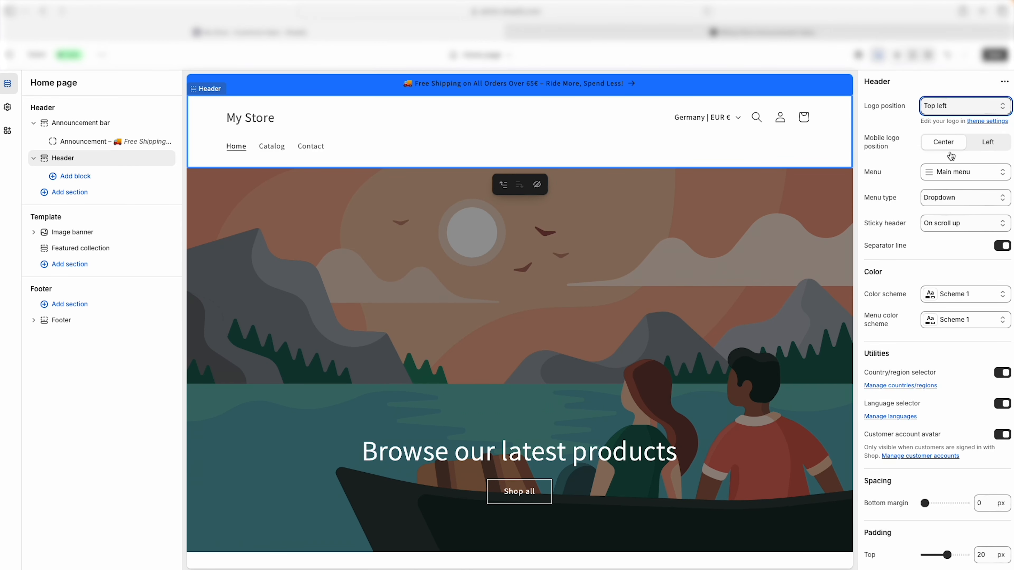
click(970, 172)
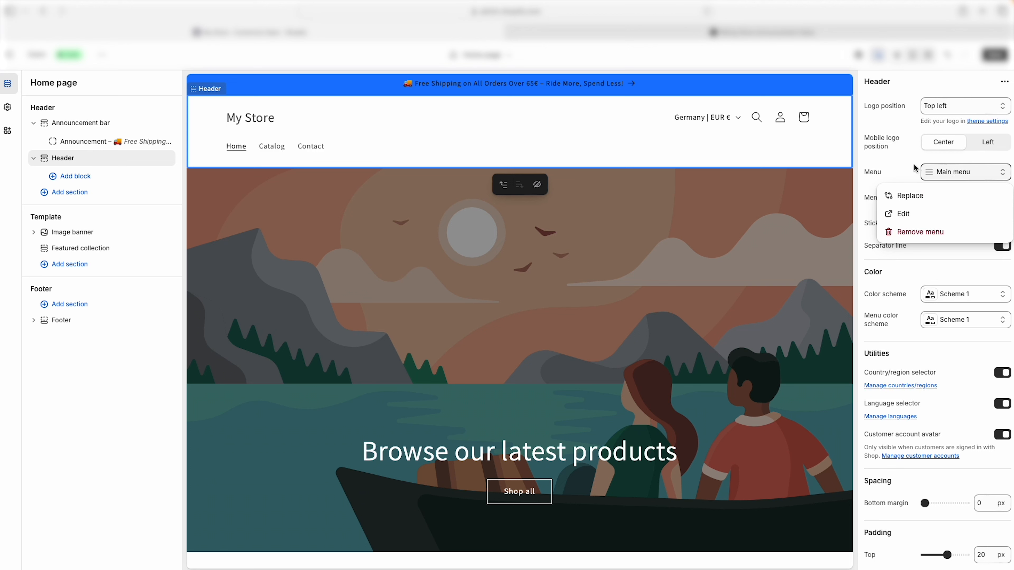
click(943, 178)
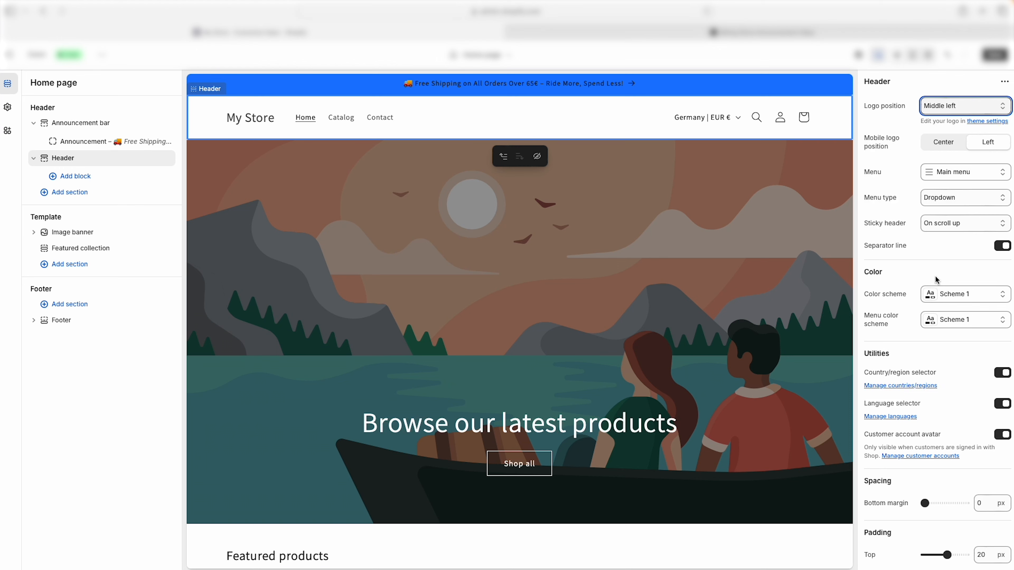
Check ChatGPT's recommended background color and look through the header's remaining settings.
key(ctrl+Tab)
drag(393, 316, 505, 314)
click(515, 318)
click(435, 38)
scroll(947, 366, down, 3)
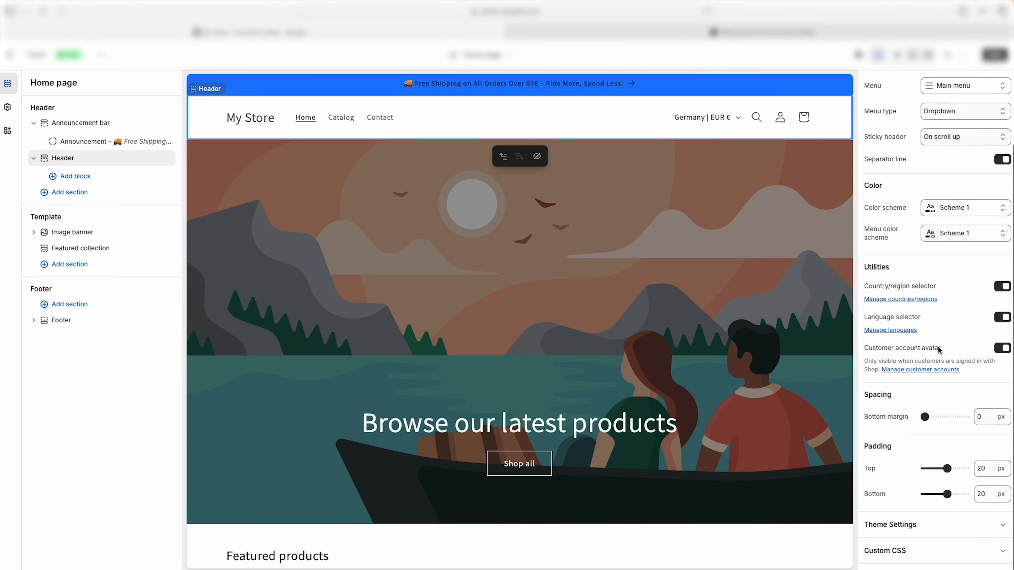
scroll(930, 343, up, 3)
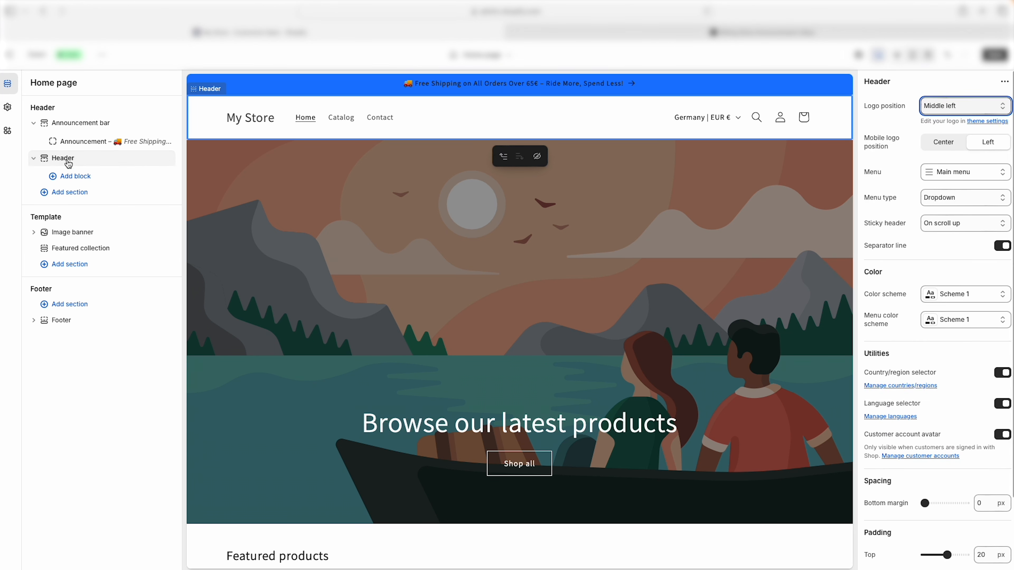
Open the theme's logo settings and view the velotrailz logo image in its own window.
click(974, 123)
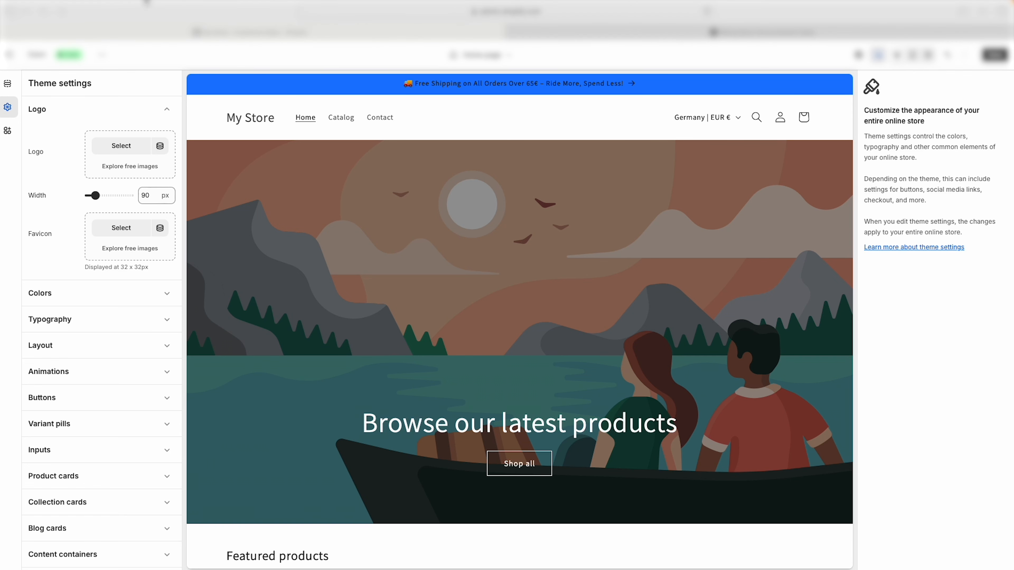
mouse_move(36, 1)
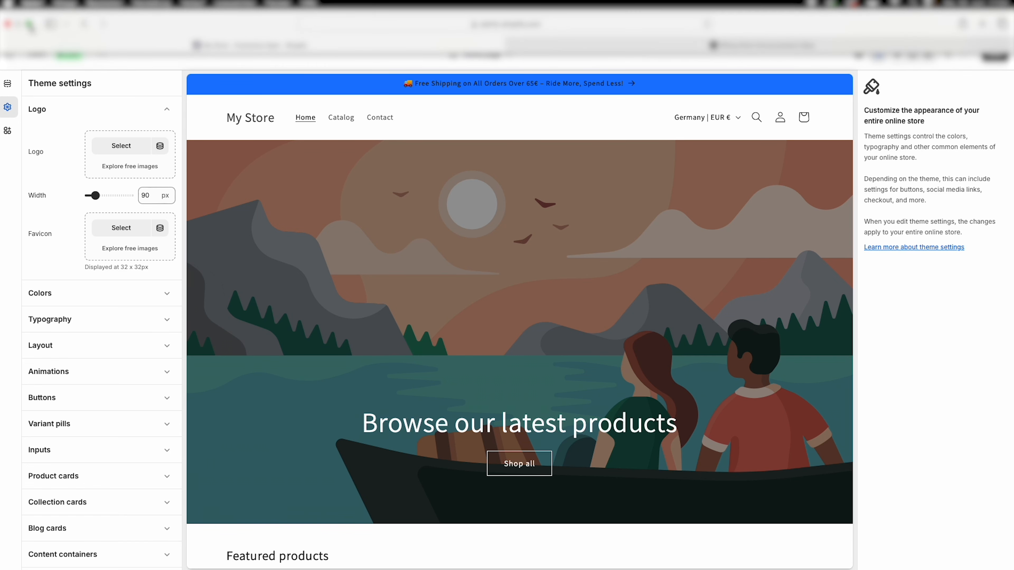
click(30, 25)
key(super+Tab)
drag(343, 60, 419, 28)
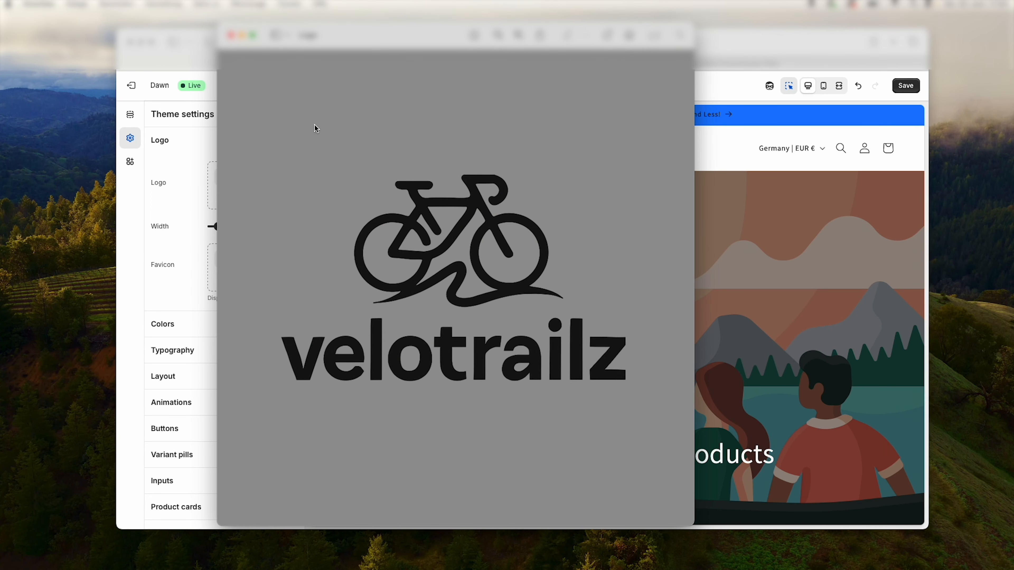
drag(403, 34, 0, 40)
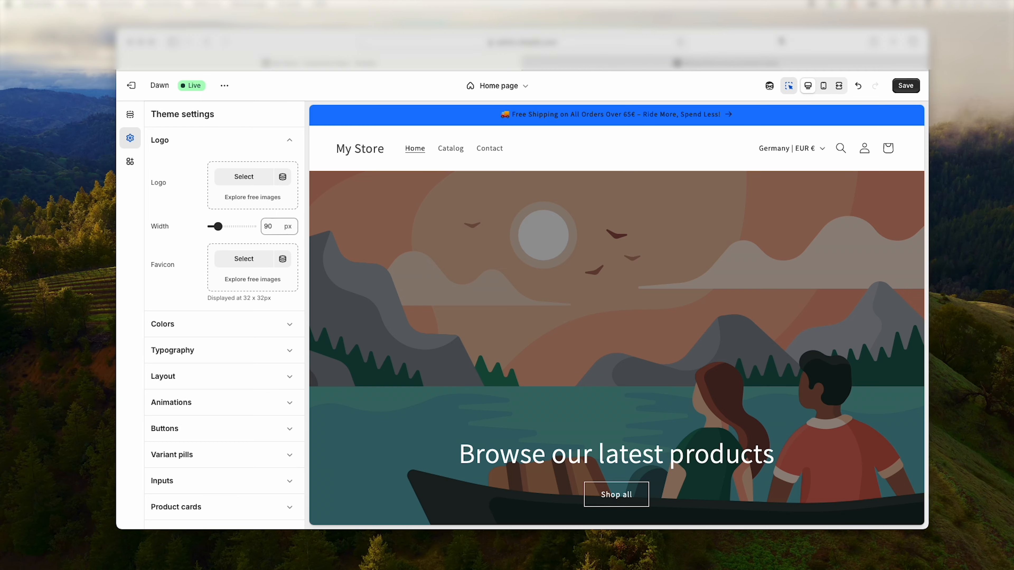
double_click(734, 42)
click(152, 25)
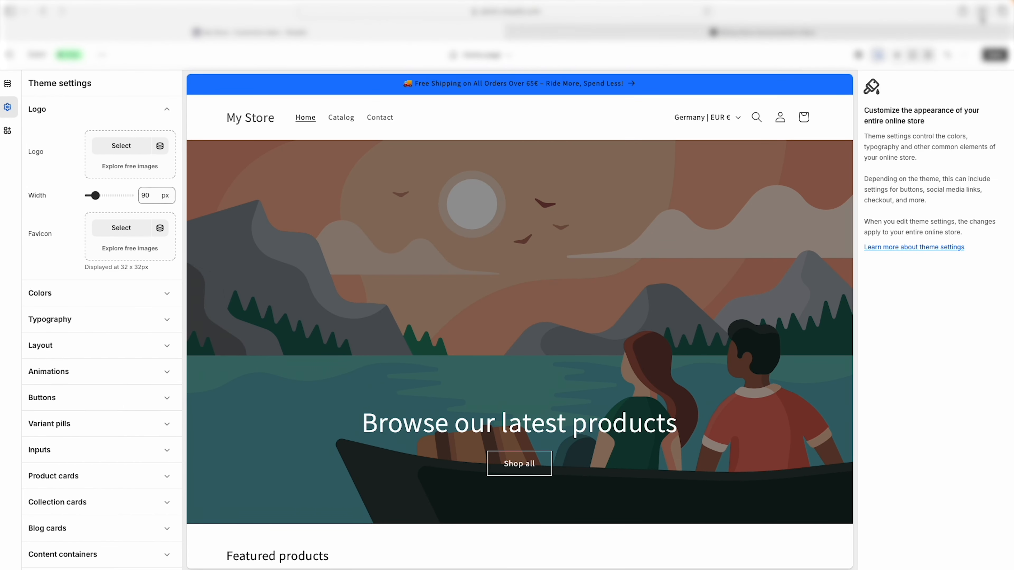
Open the Ideogram website in a new browser tab.
click(982, 12)
text(ideogra)
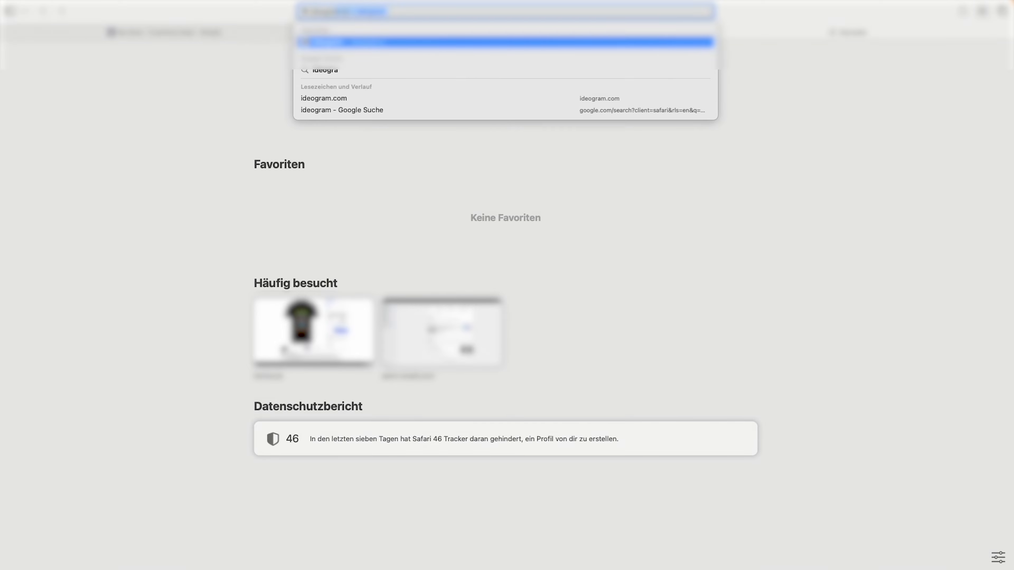
key(Return)
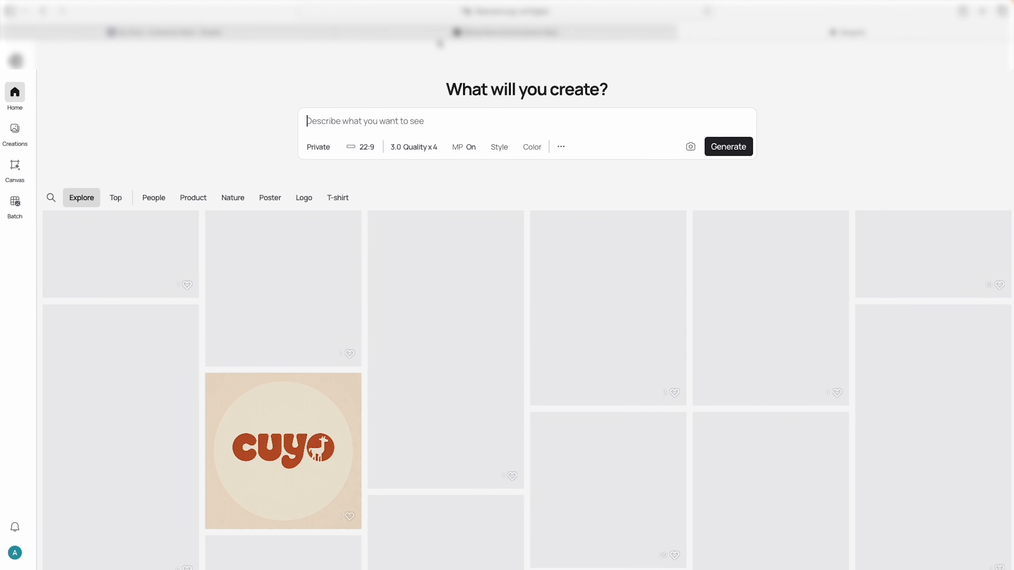
Switch to ChatGPT and request an Ideogram prompt for a simple, one-color black logo in the biking niche.
click(470, 39)
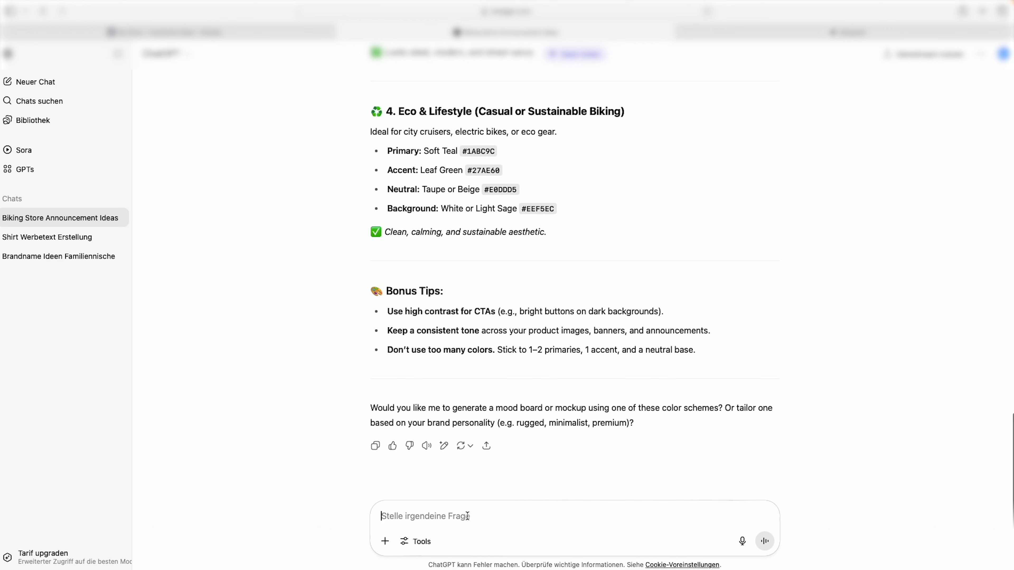
text(i want to d)
text(reate )
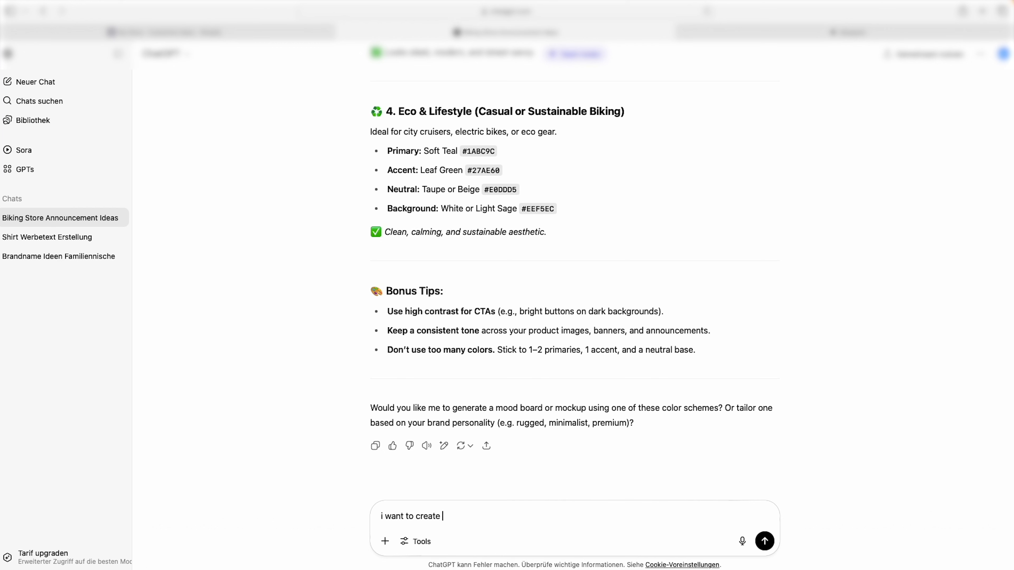
text(a logo with ideogram. biking niche. simple.)
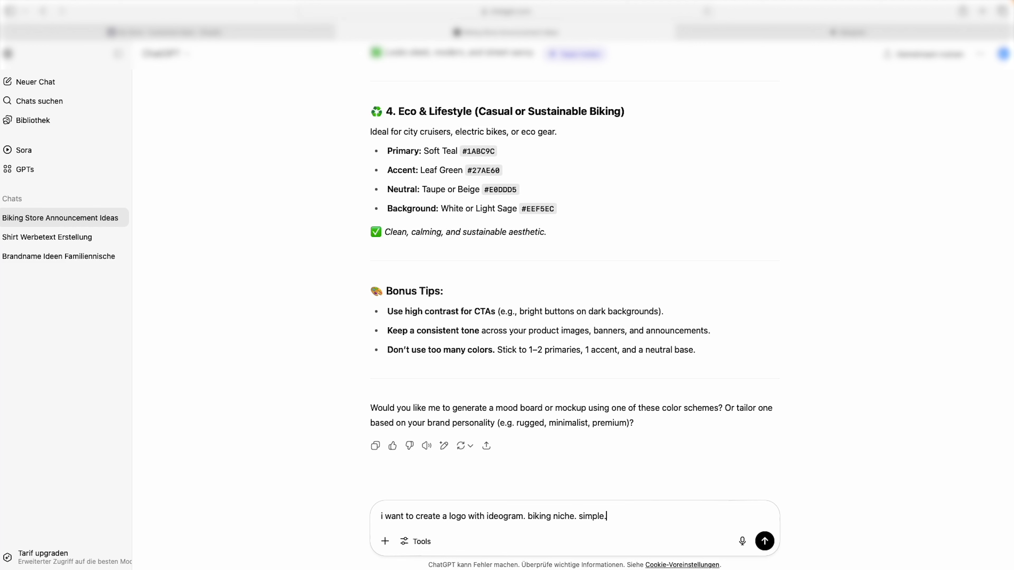
text( nothing too crazy. one color. black)
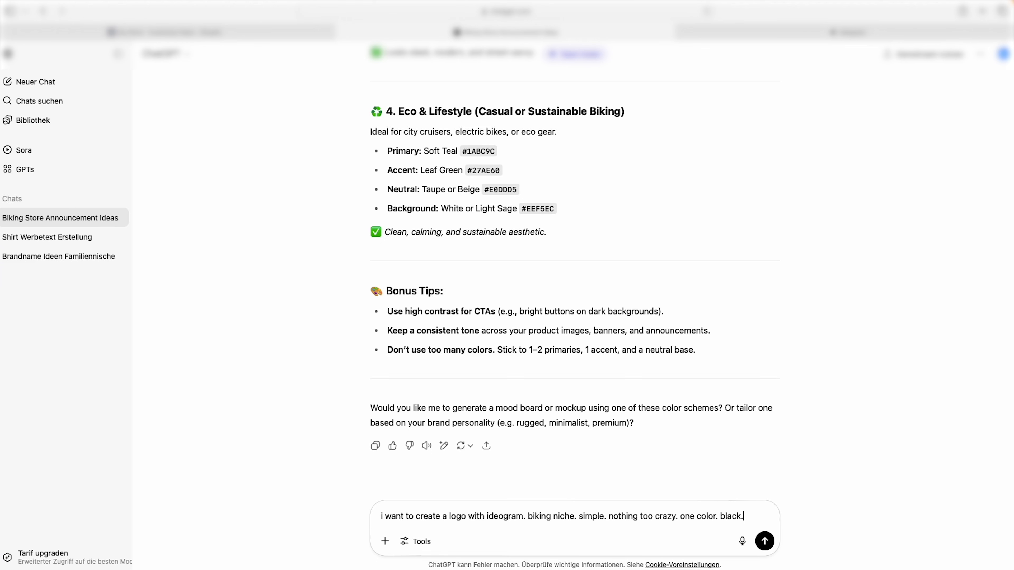
key(shift+Return)
text(prompt)
key(Return)
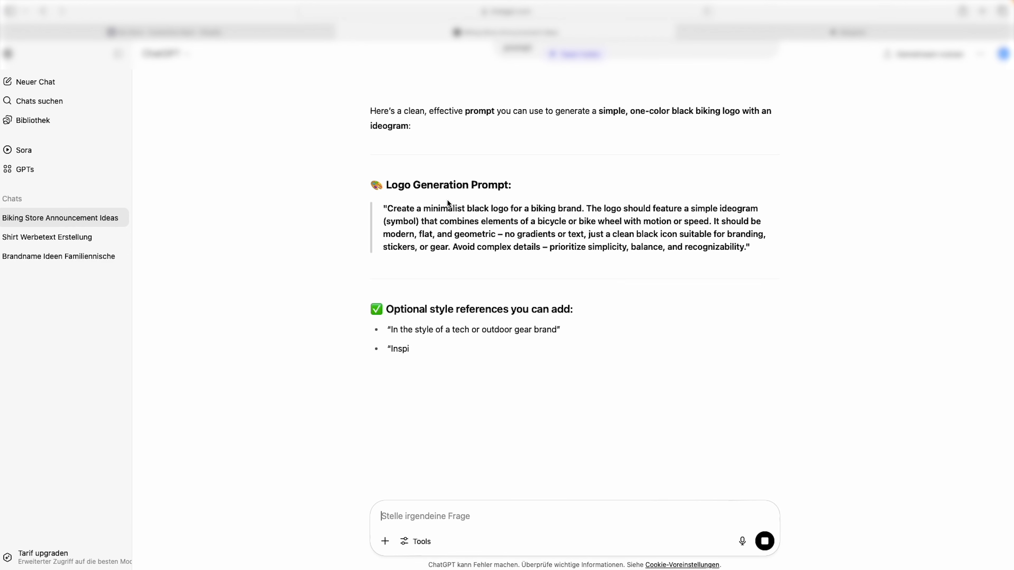
Copy the logo prompt from ChatGPT into Ideogram and generate the logo images.
drag(383, 209, 803, 242)
key(ctrl+c)
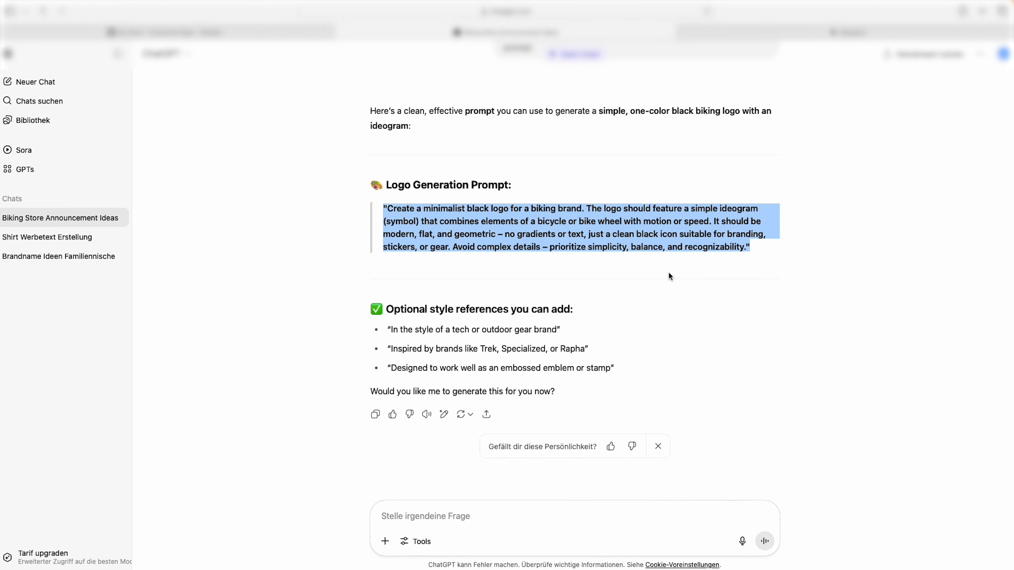
click(654, 276)
click(817, 36)
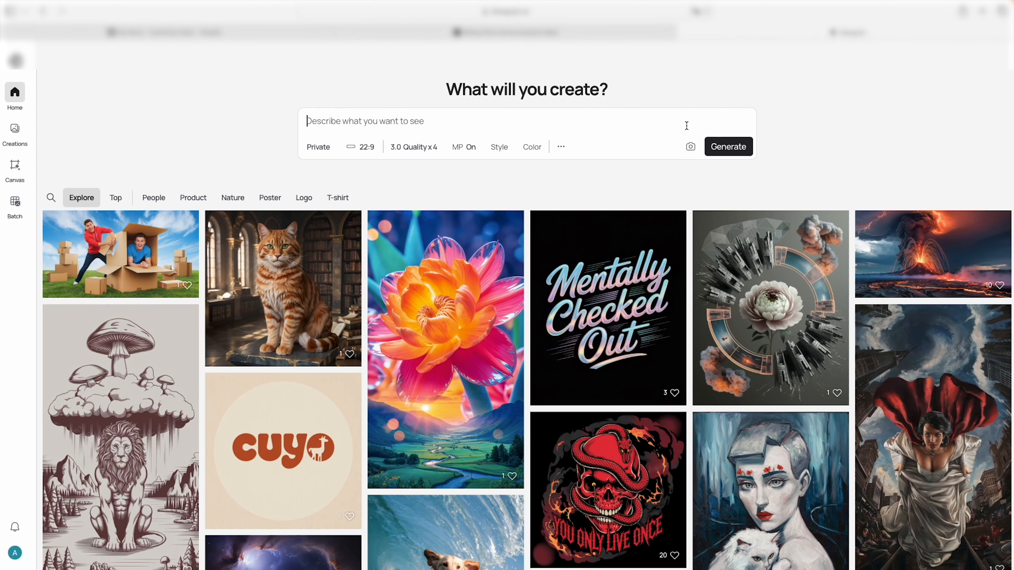
click(408, 126)
key(ctrl+v)
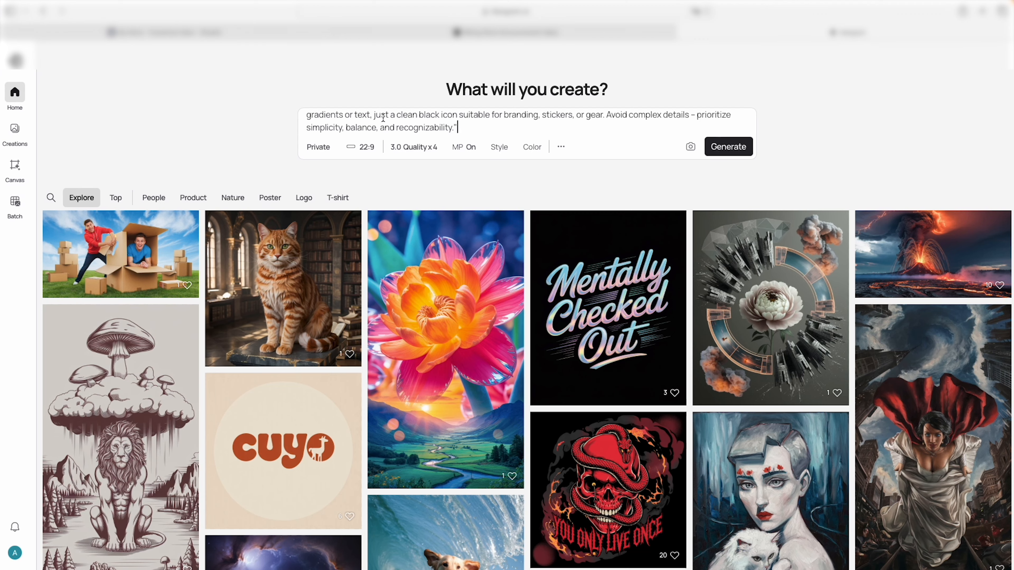
click(729, 185)
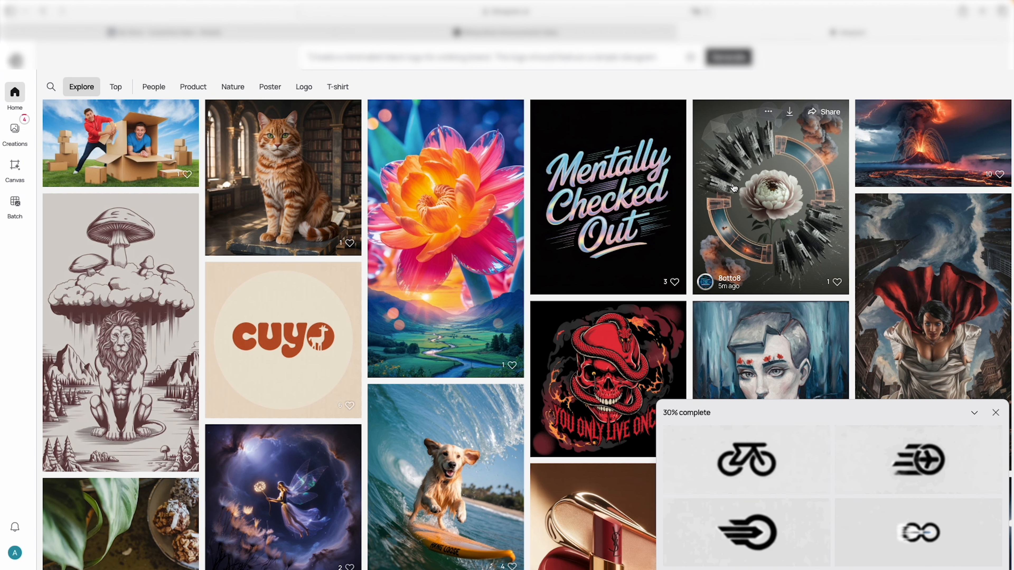
Switch back to ChatGPT and ask for the logo prompt with the shop name velotrailz as text underneath.
click(639, 57)
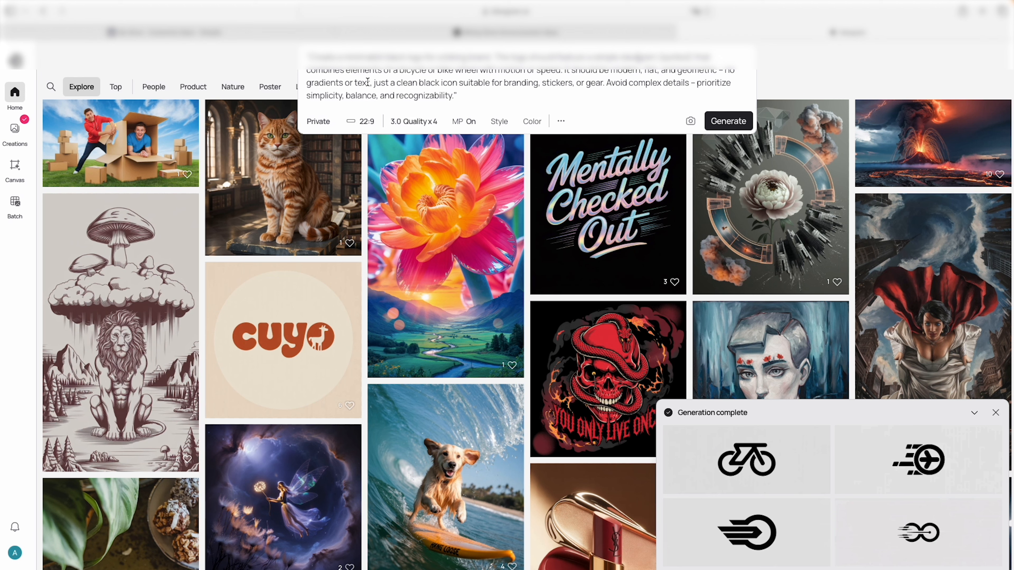
click(451, 34)
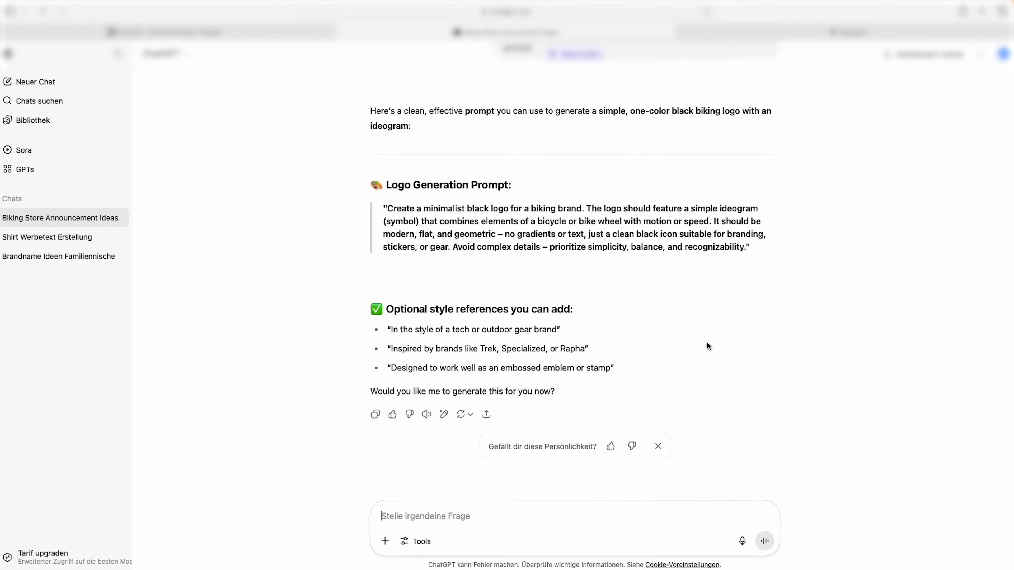
text(the text should be underneath. shop is calle)
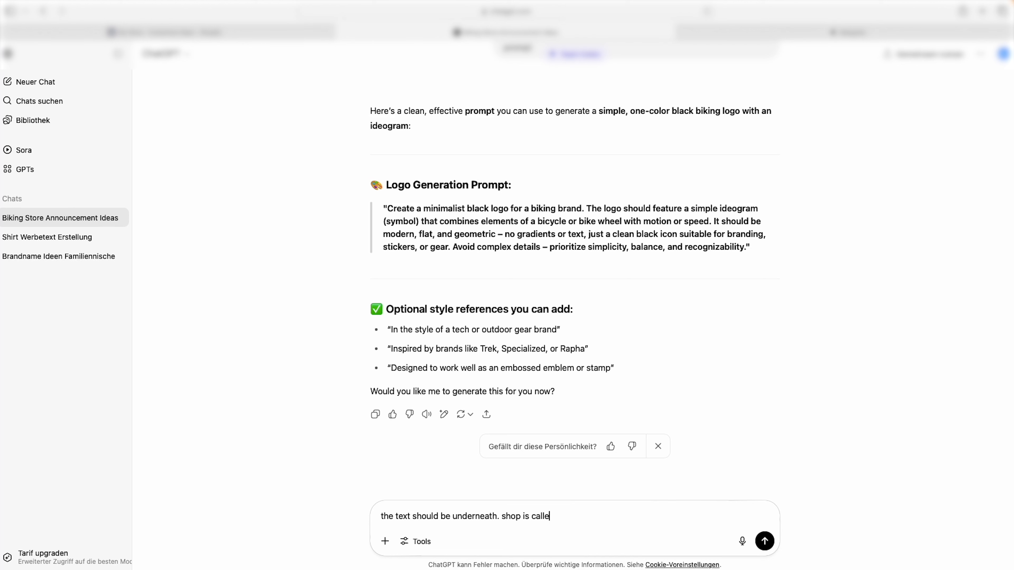
text(d velotrailz)
key(Return)
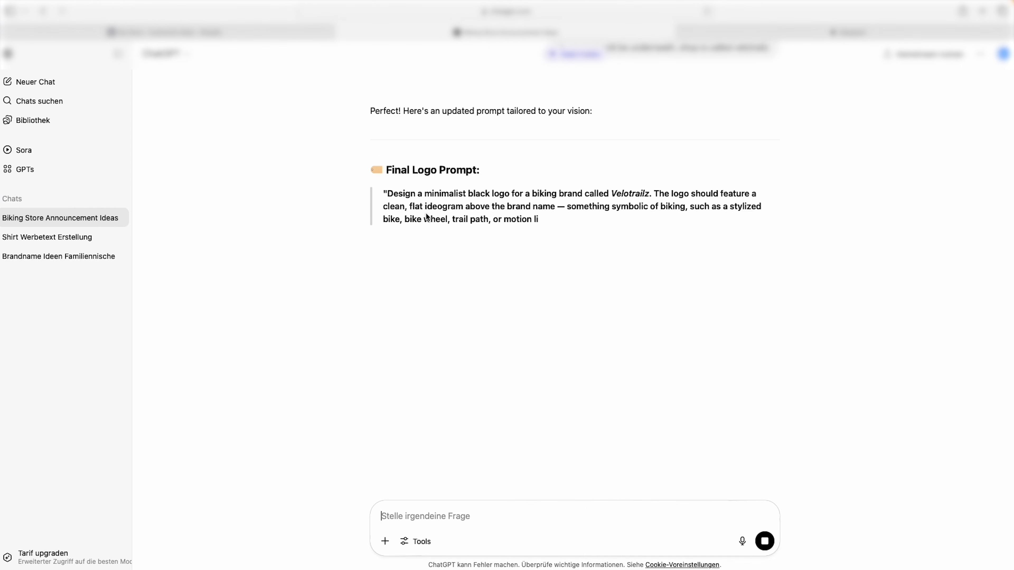
Copy the final Velotrailz logo prompt from ChatGPT, replace the existing prompt in Ideogram with it, and generate the images.
drag(383, 193, 787, 252)
key(ctrl+c)
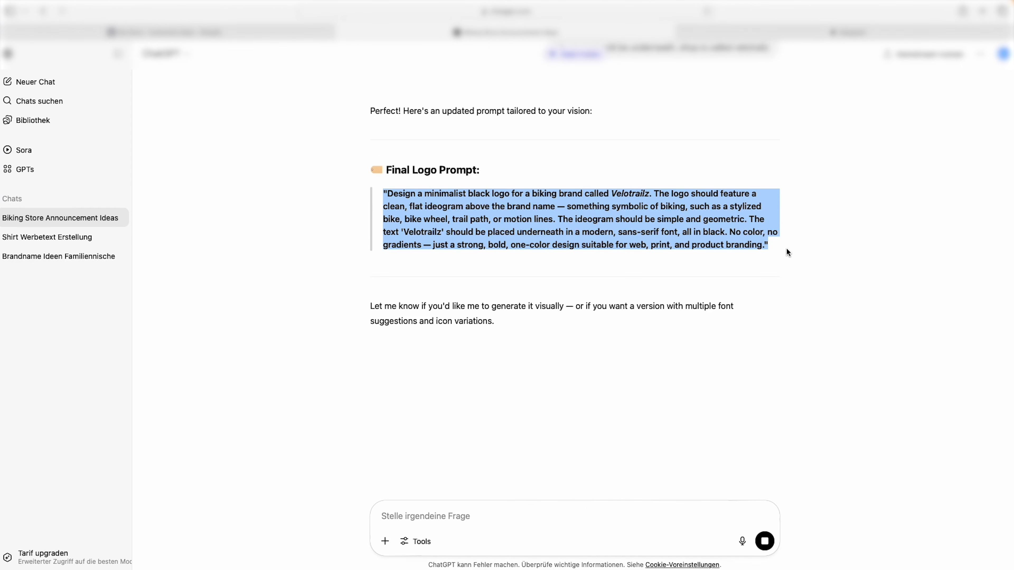
click(813, 34)
click(535, 94)
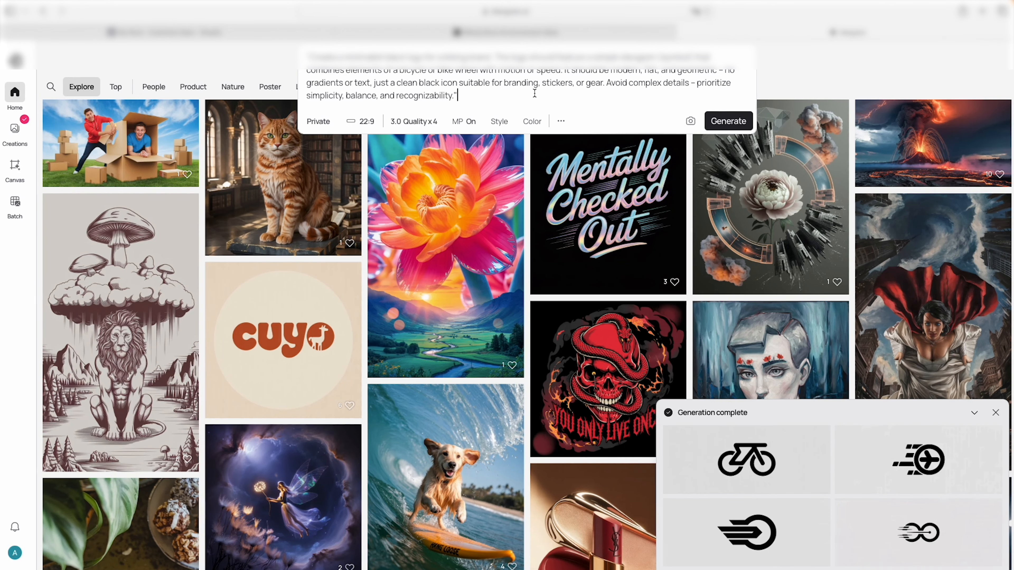
key(ctrl+a)
key(ctrl+v)
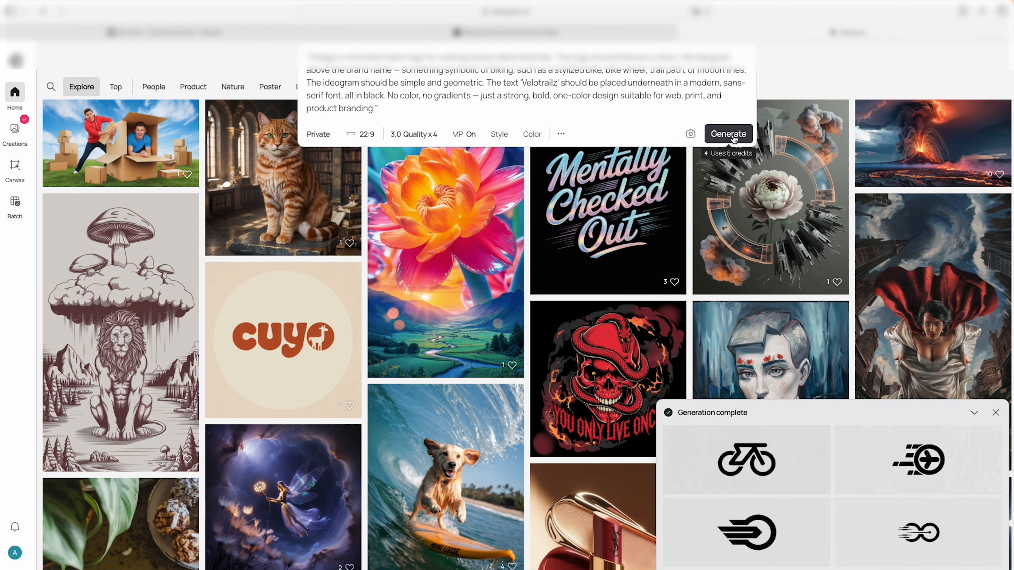
click(733, 135)
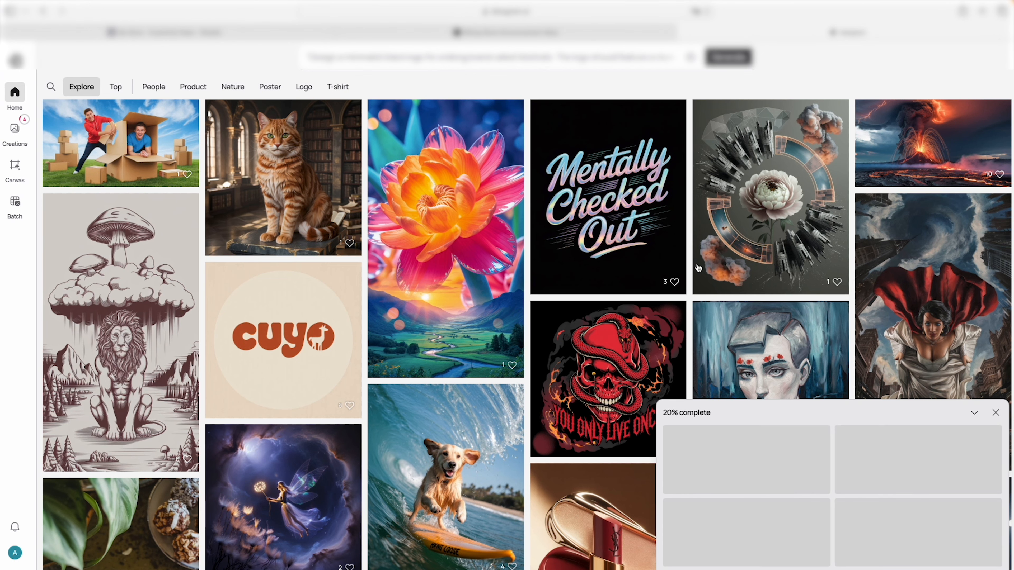
click(595, 35)
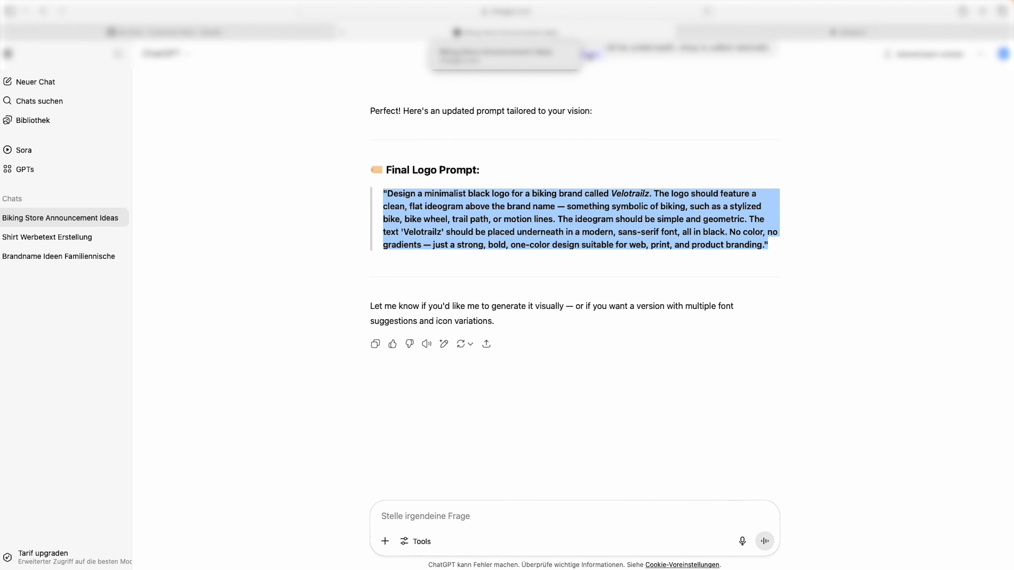
click(577, 384)
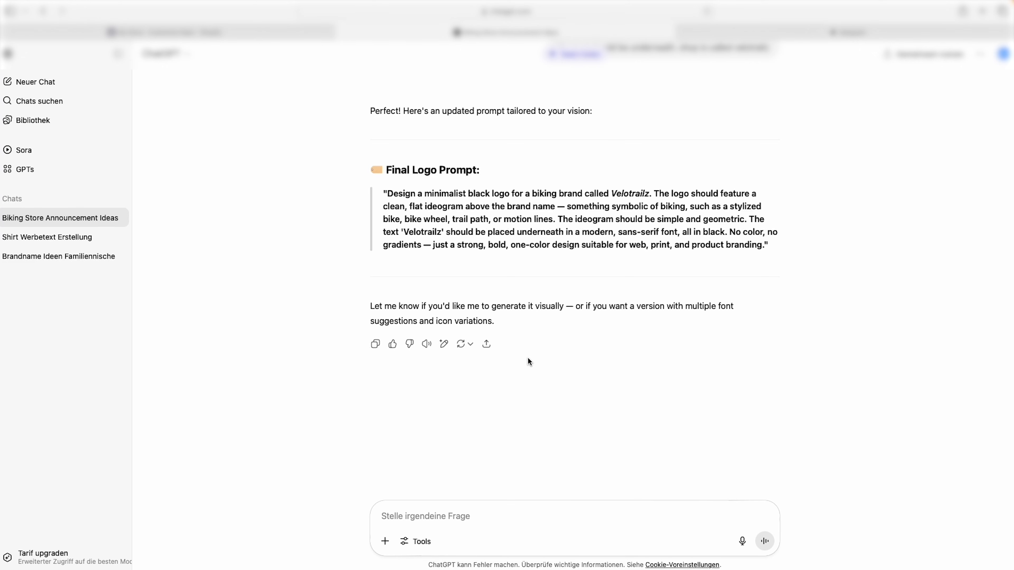
key(ctrl+Tab)
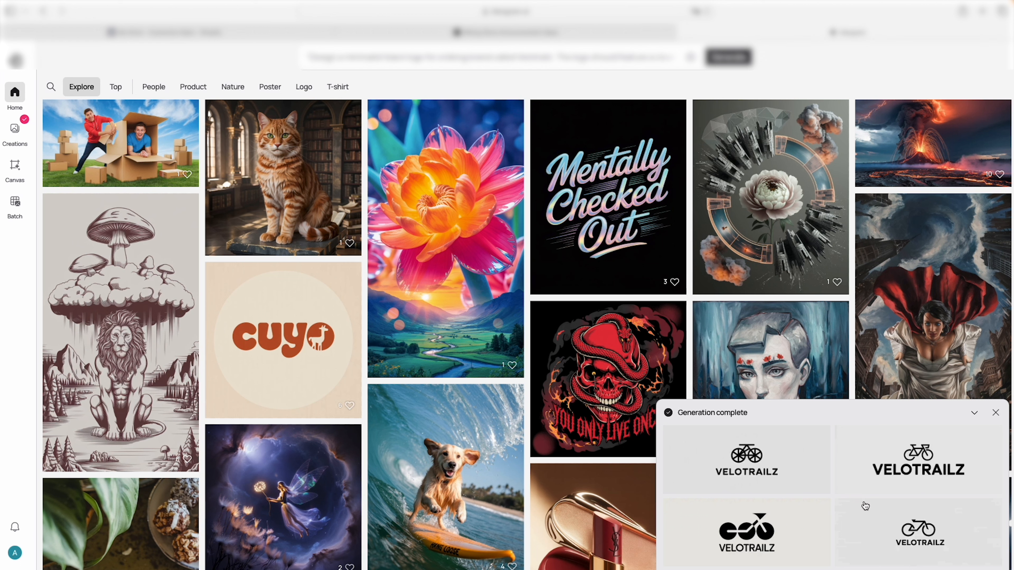
Remix the generated logo showing a bicycle above large bold VELOTRAILZ text with an adjusted image weight, and view the original's download formats.
click(938, 467)
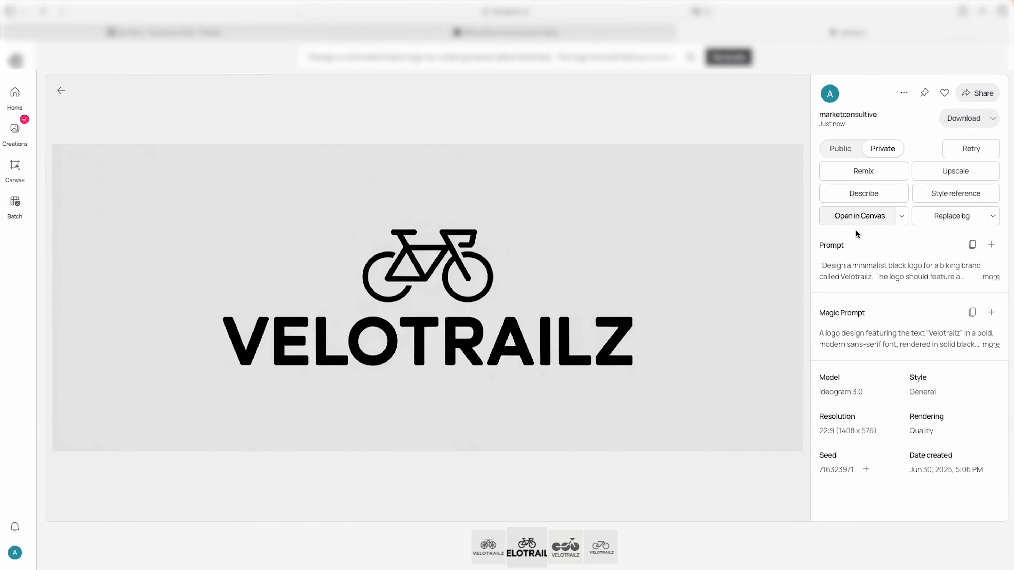
click(869, 174)
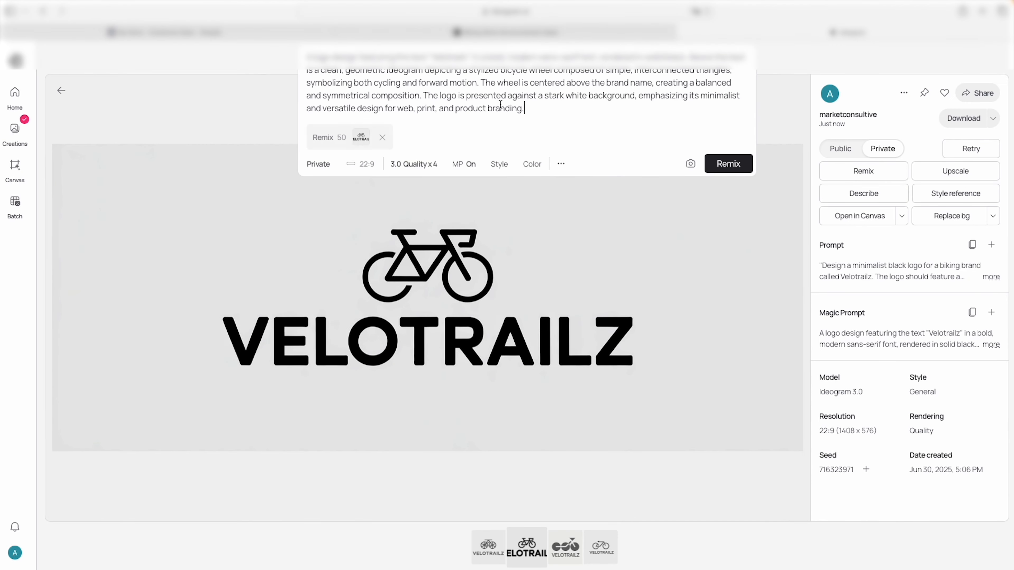
click(344, 137)
drag(427, 200, 420, 201)
click(734, 165)
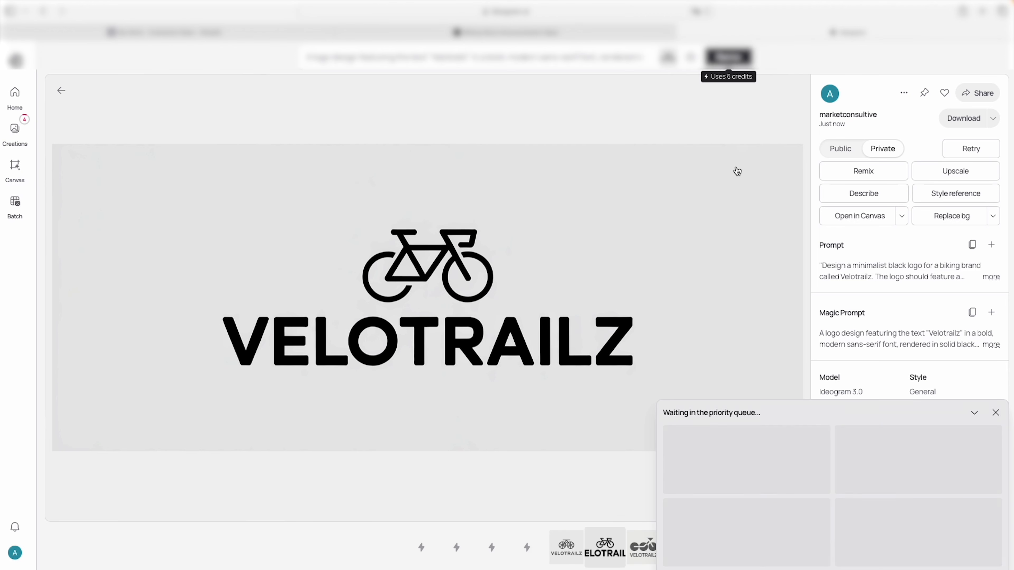
click(998, 121)
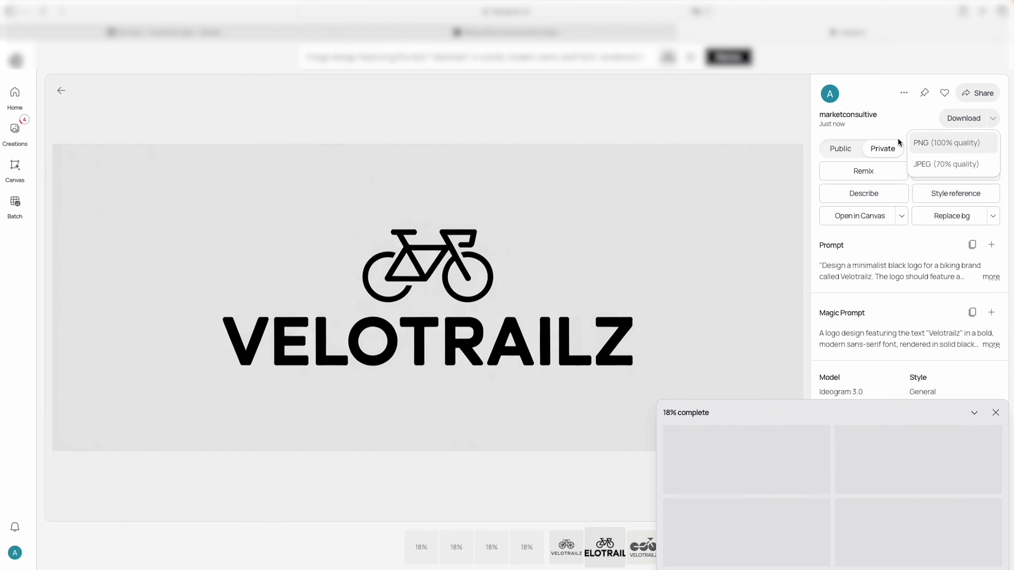
click(859, 78)
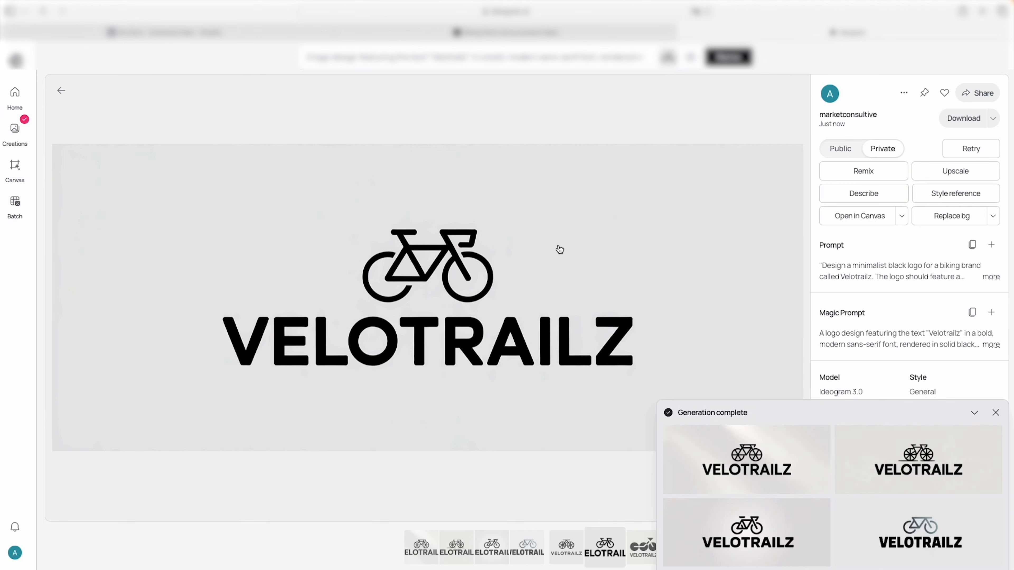
Switch to the Shopify theme editor and upload the velotrailz Logo image file as the store logo.
click(200, 32)
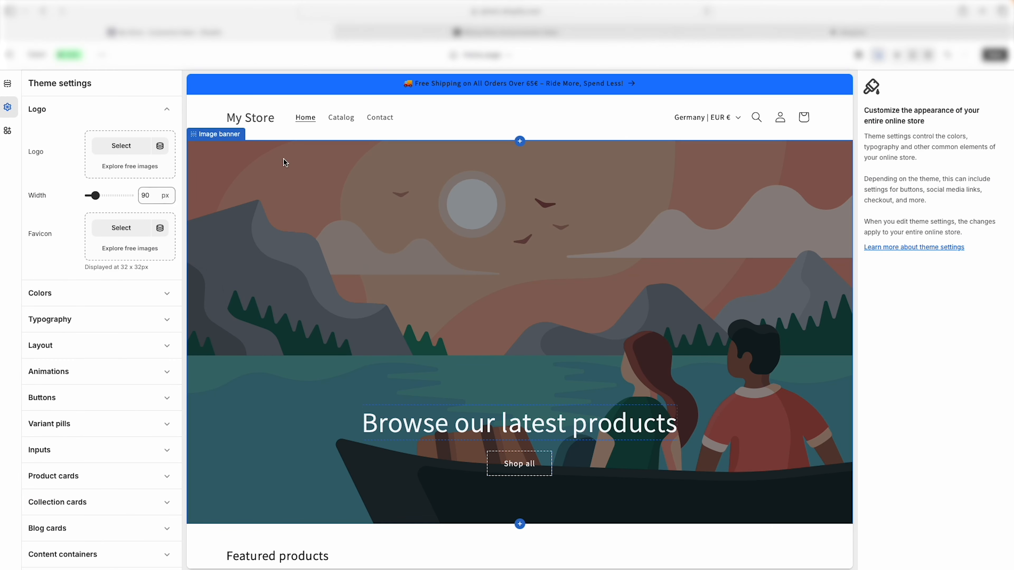
click(120, 146)
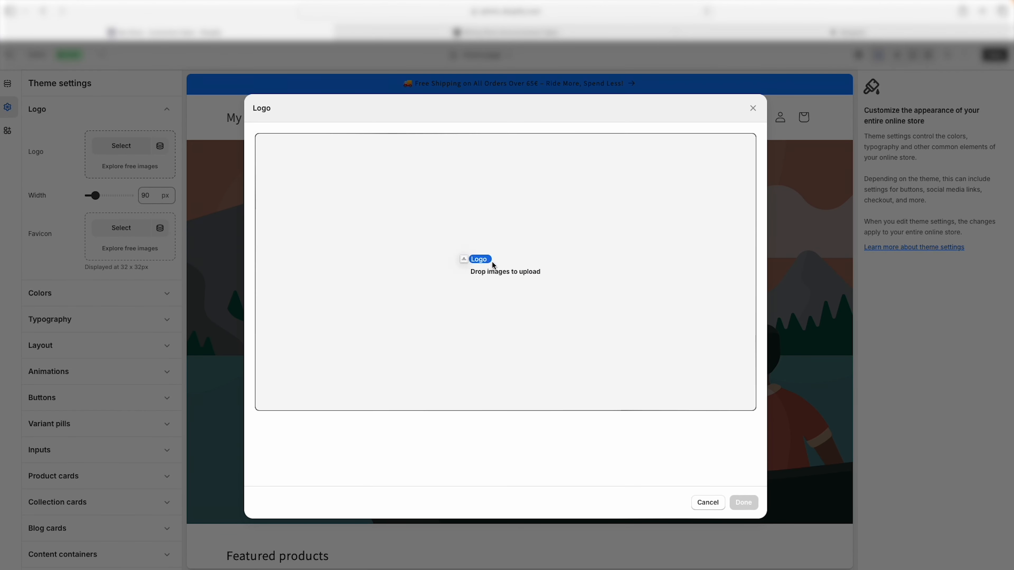
drag(491, 264, 494, 263)
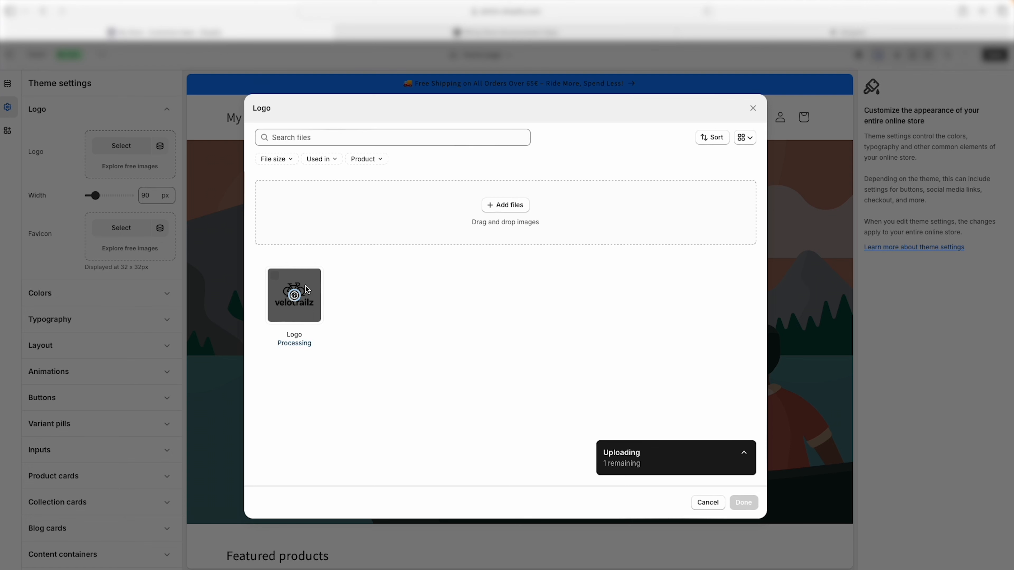
click(748, 505)
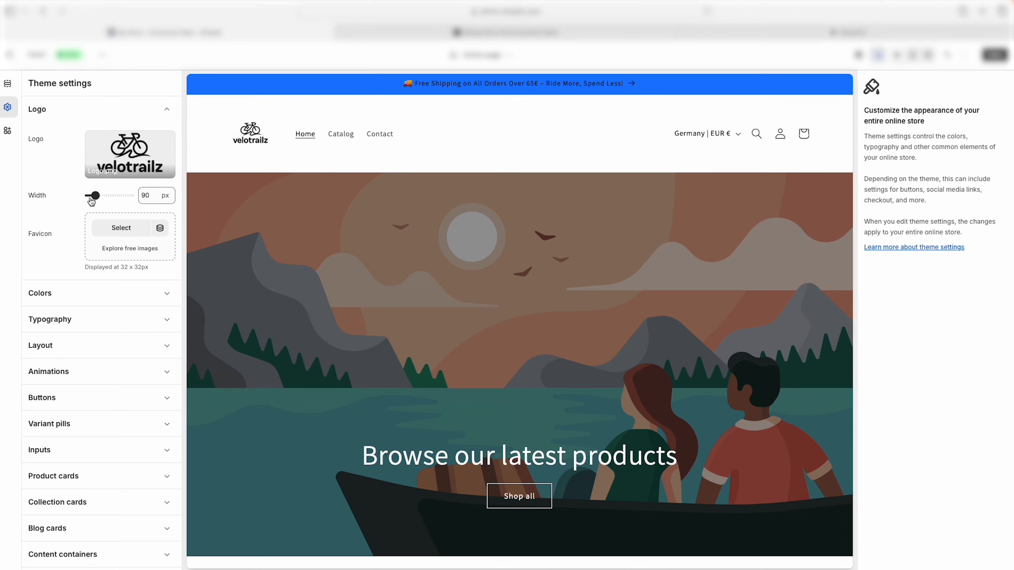
Set the uploaded Logo image as the favicon and save the theme settings.
click(143, 237)
click(291, 306)
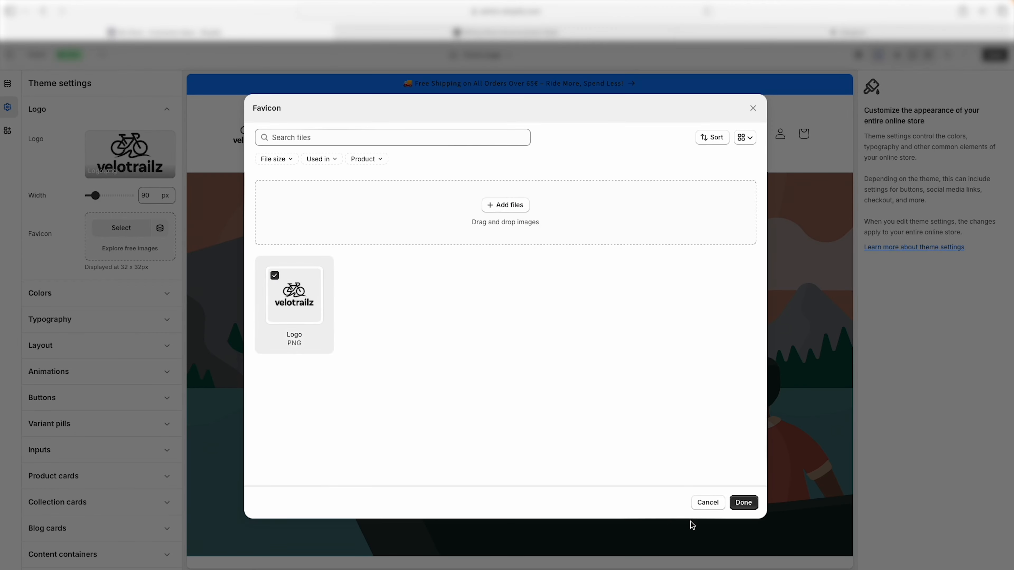
click(744, 502)
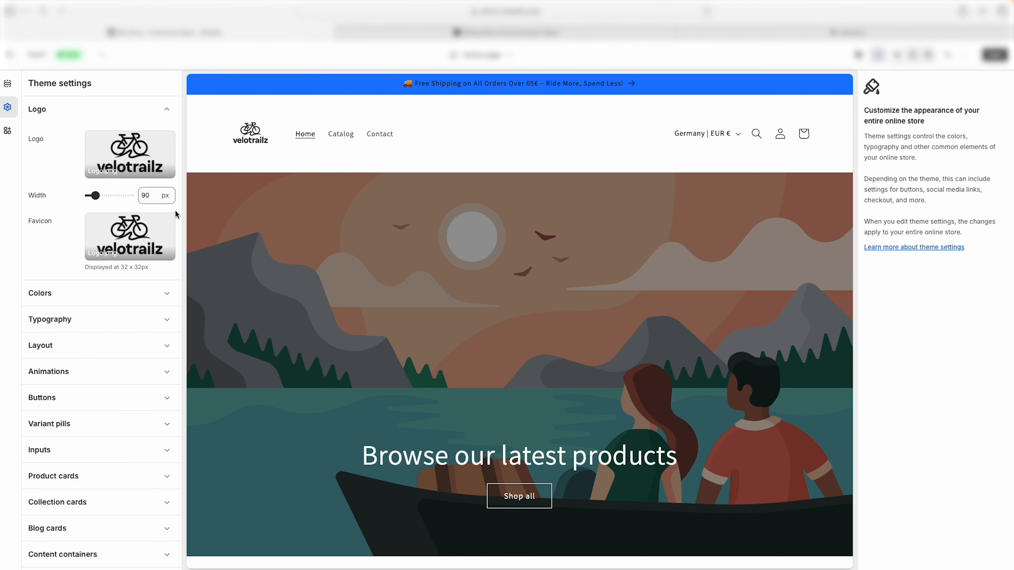
click(995, 55)
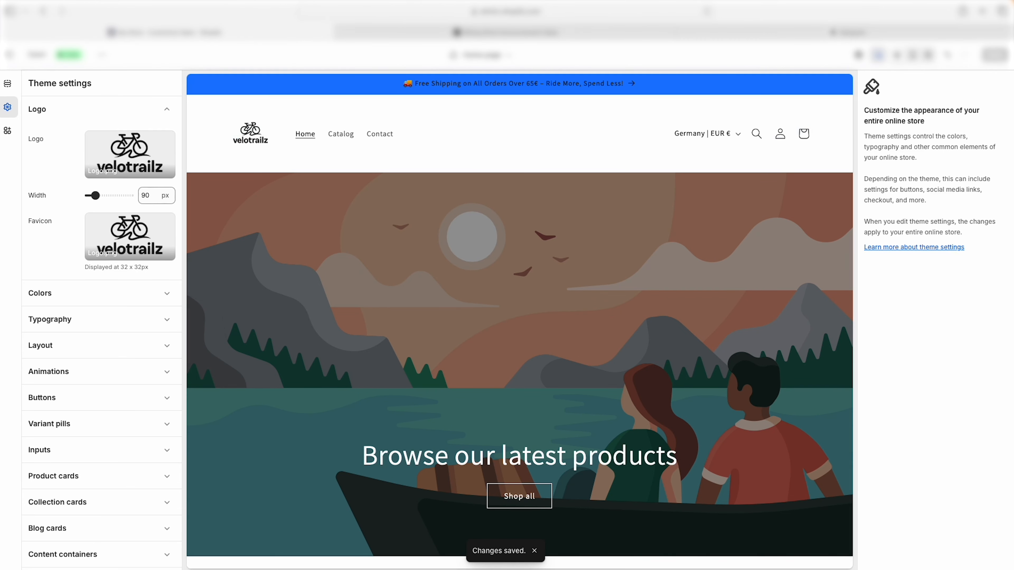
Return to the home page's section list in the Shopify theme editor and look over the image banner.
click(8, 83)
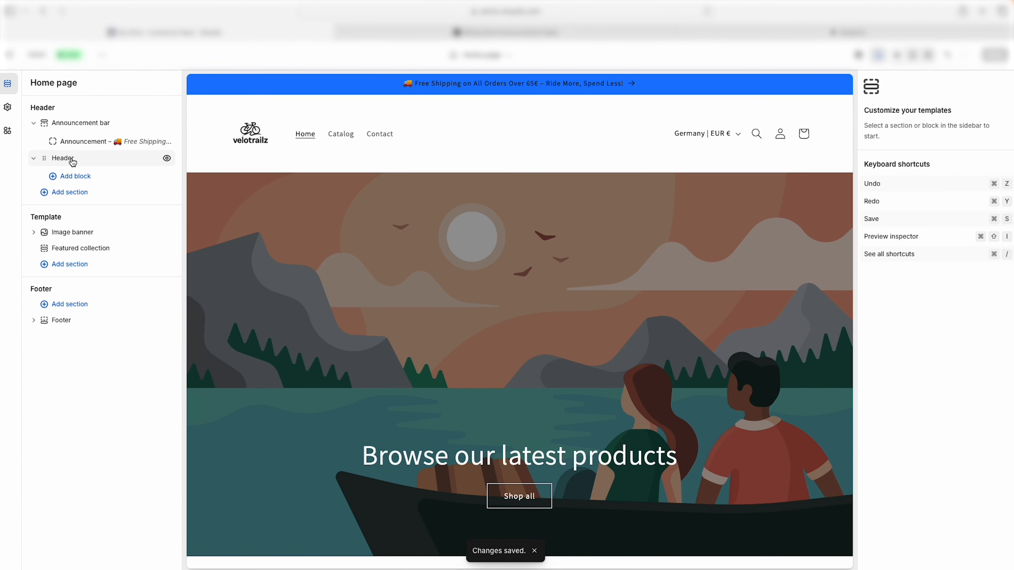
scroll(351, 298, down, 3)
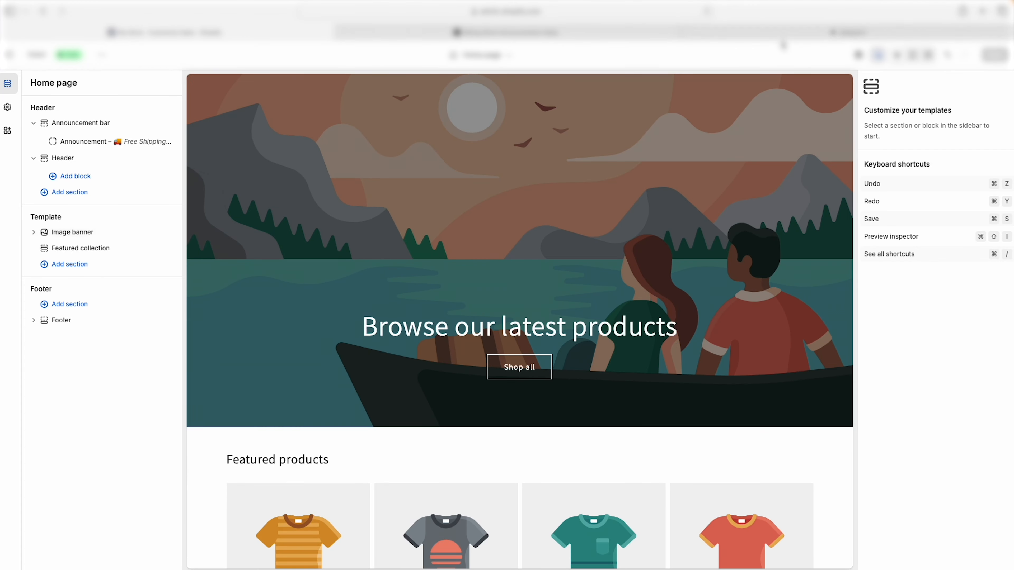
click(790, 34)
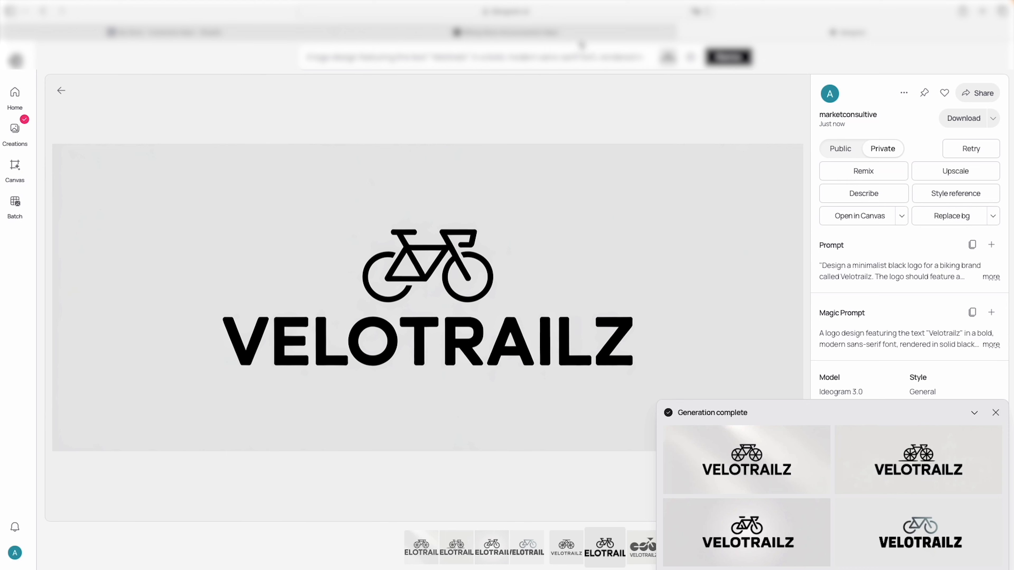
click(579, 32)
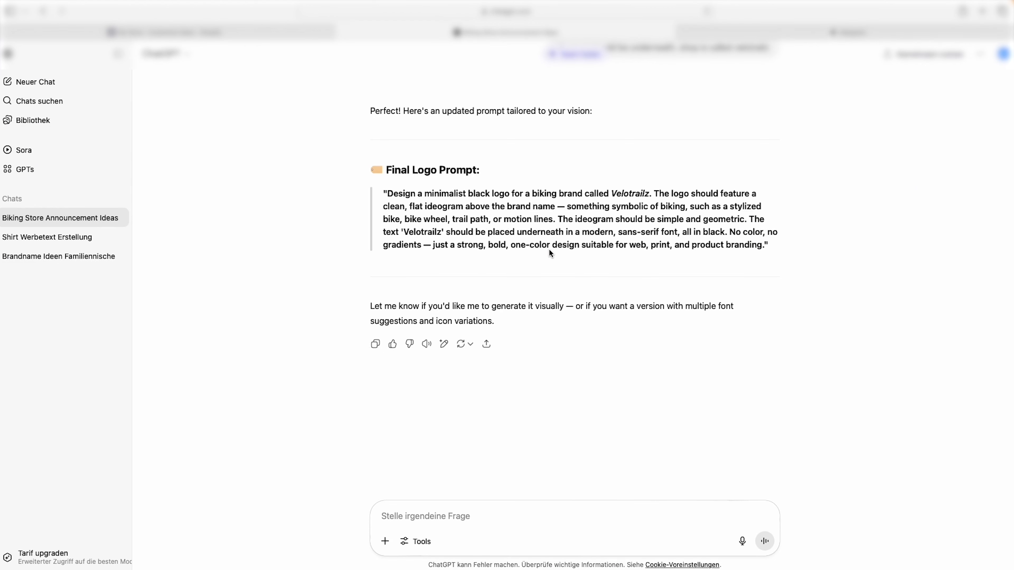
click(263, 33)
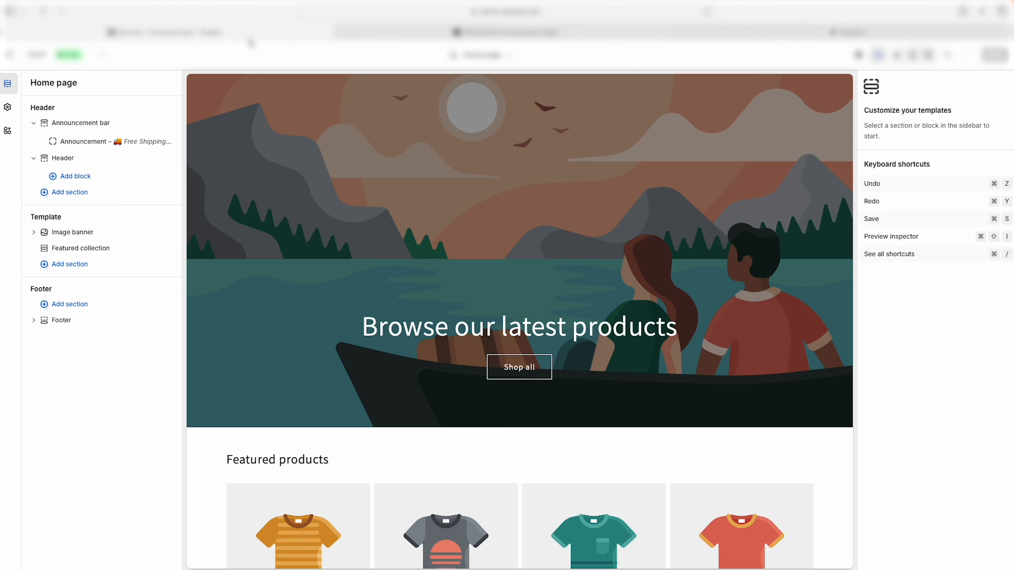
scroll(453, 172, up, 1)
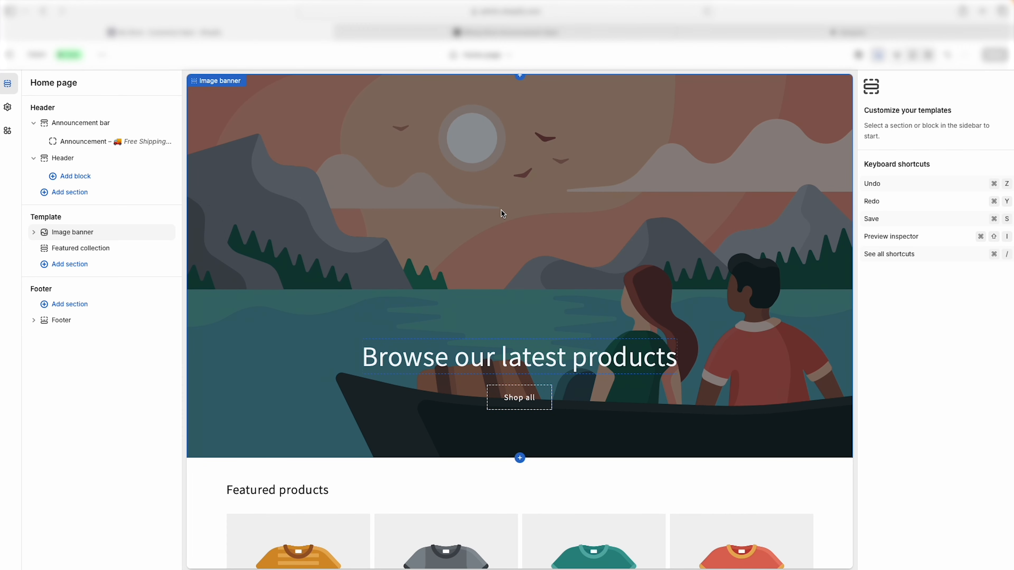
Upload the Banner_1 image file and use it as Image 1 of the home page's image banner.
click(484, 200)
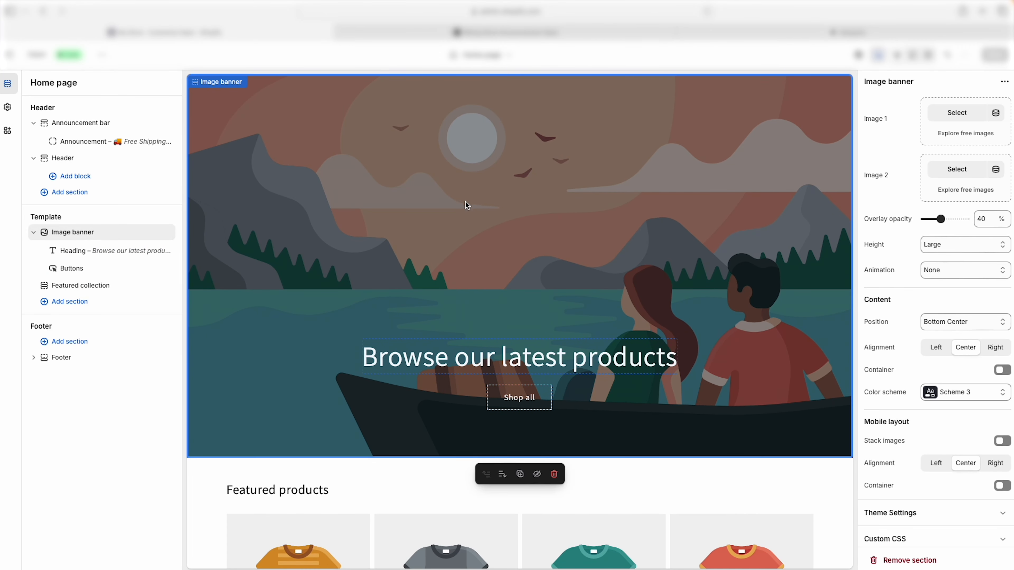
click(960, 118)
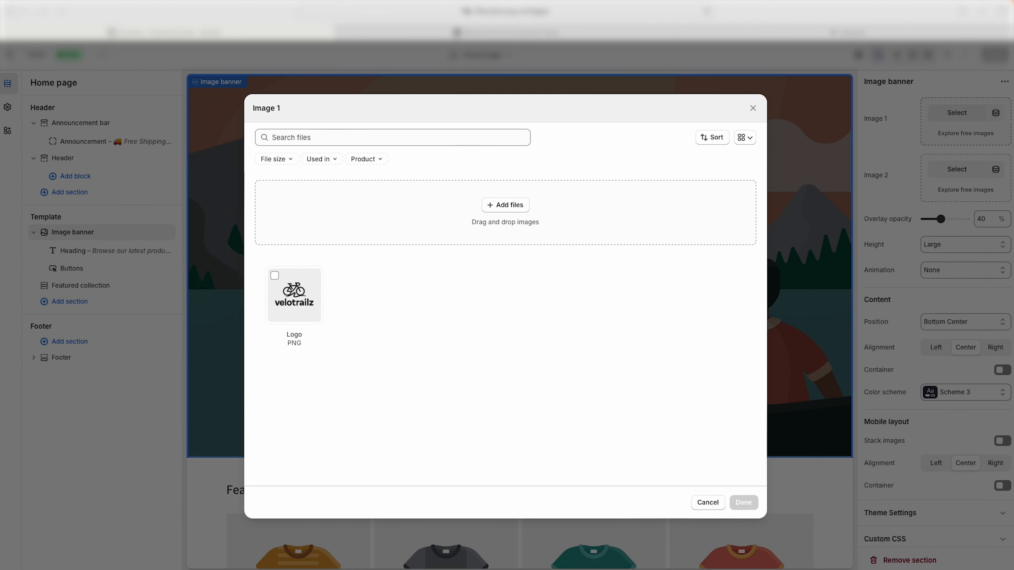
drag(580, 250, 462, 303)
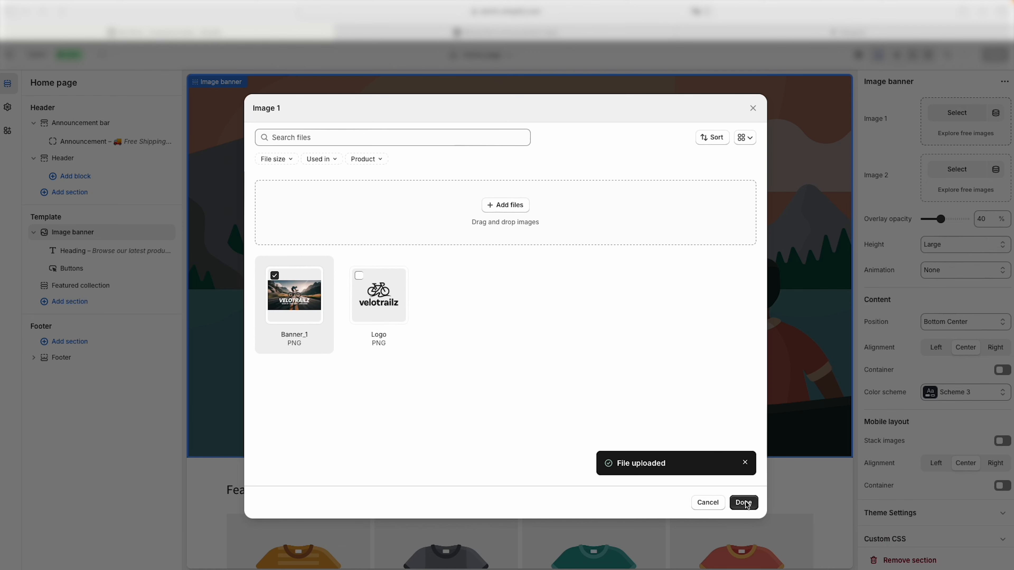
click(748, 505)
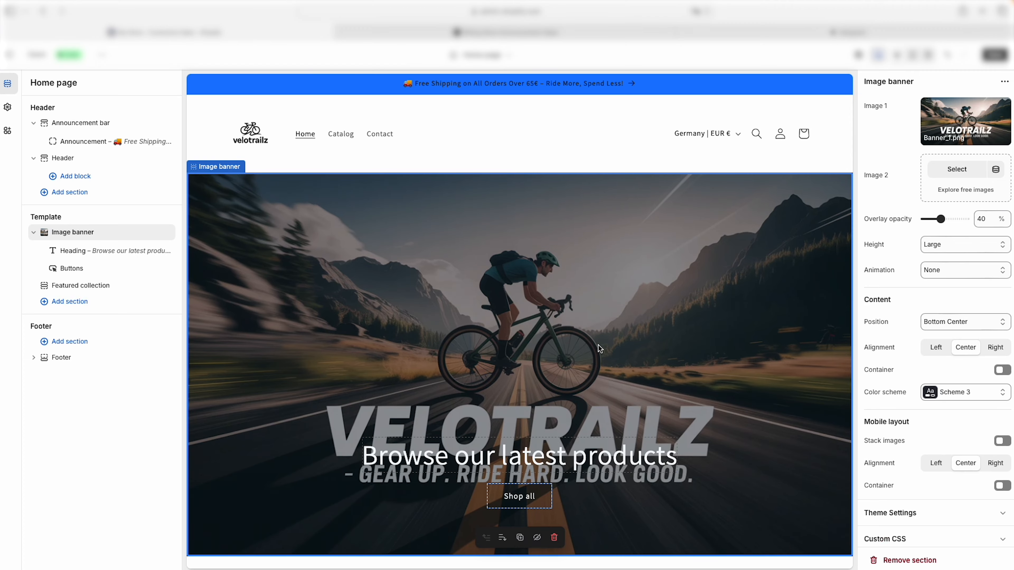
Clear the image banner's heading text and turn off the outline style of the Shop all button.
scroll(633, 377, down, 3)
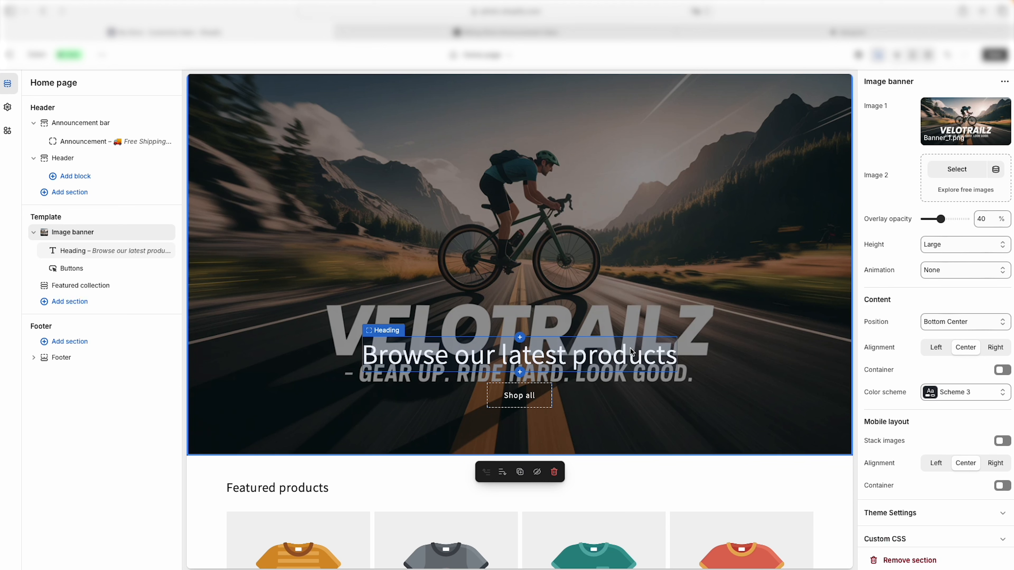
click(622, 358)
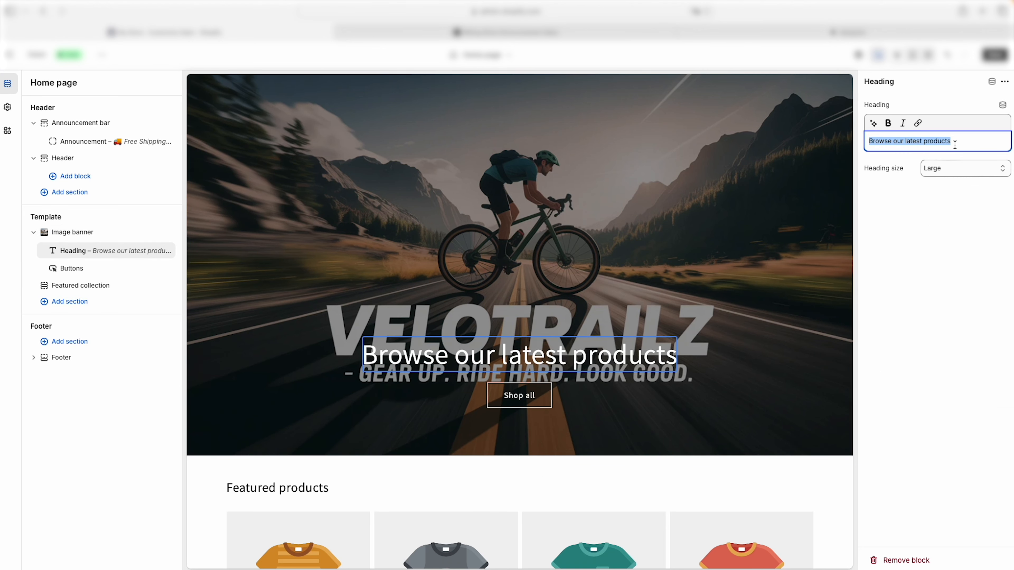
key(BackSpace)
click(519, 395)
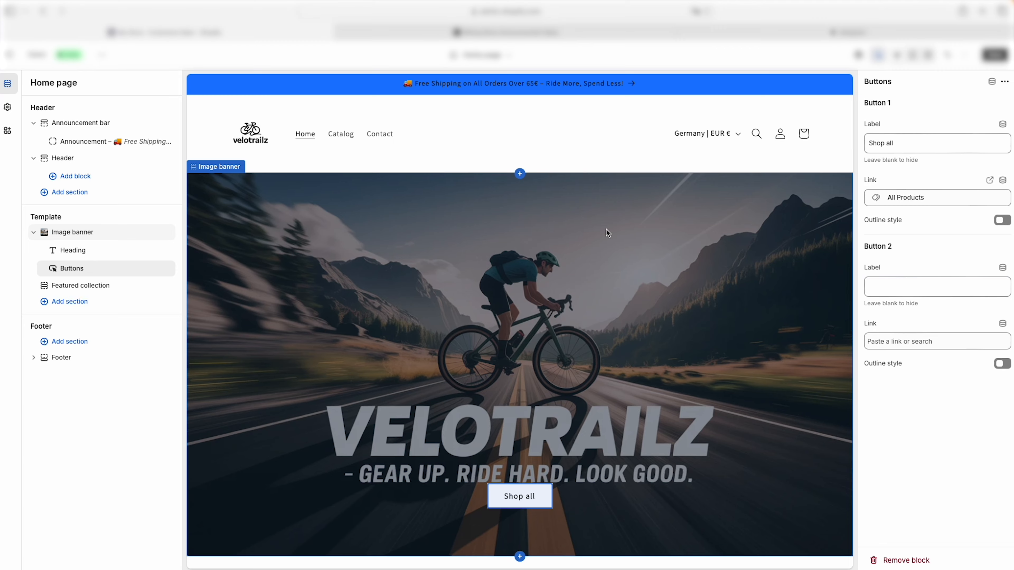
Save the banner changes and review the home page preview from the banner down to the footer.
scroll(603, 256, down, 1)
scroll(575, 241, up, 1)
scroll(630, 267, down, 8)
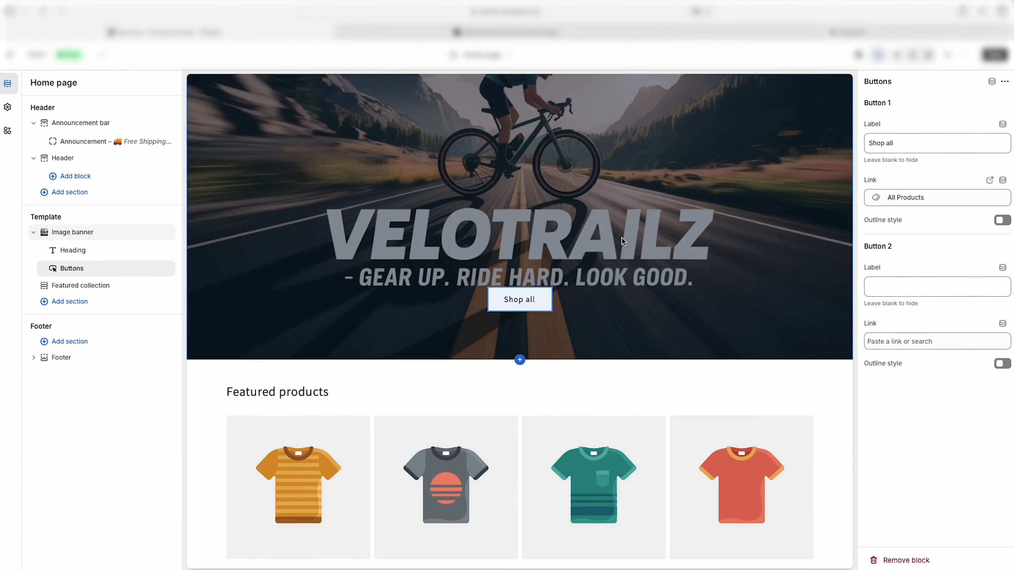
scroll(448, 387, down, 5)
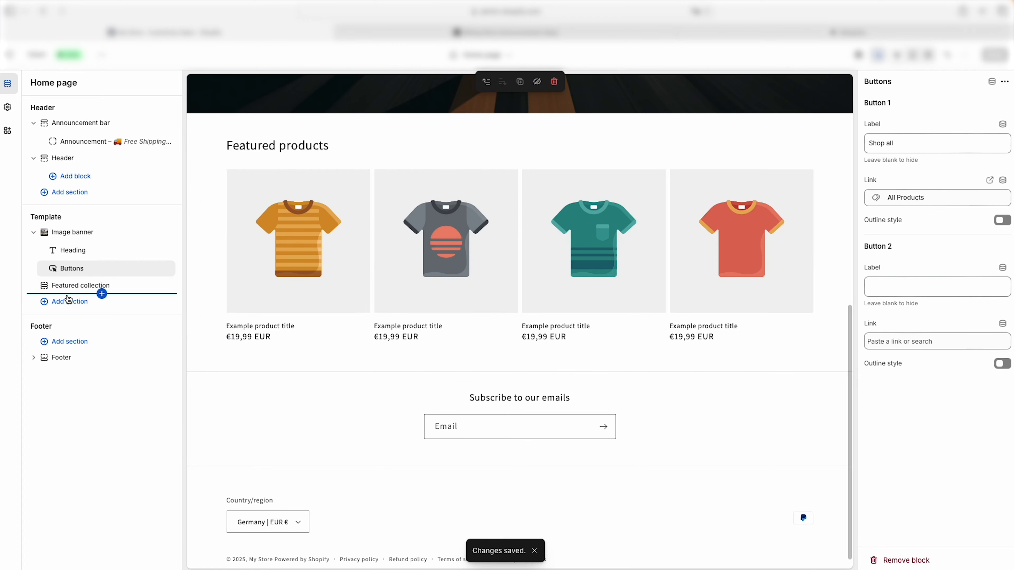
scroll(419, 271, down, 1)
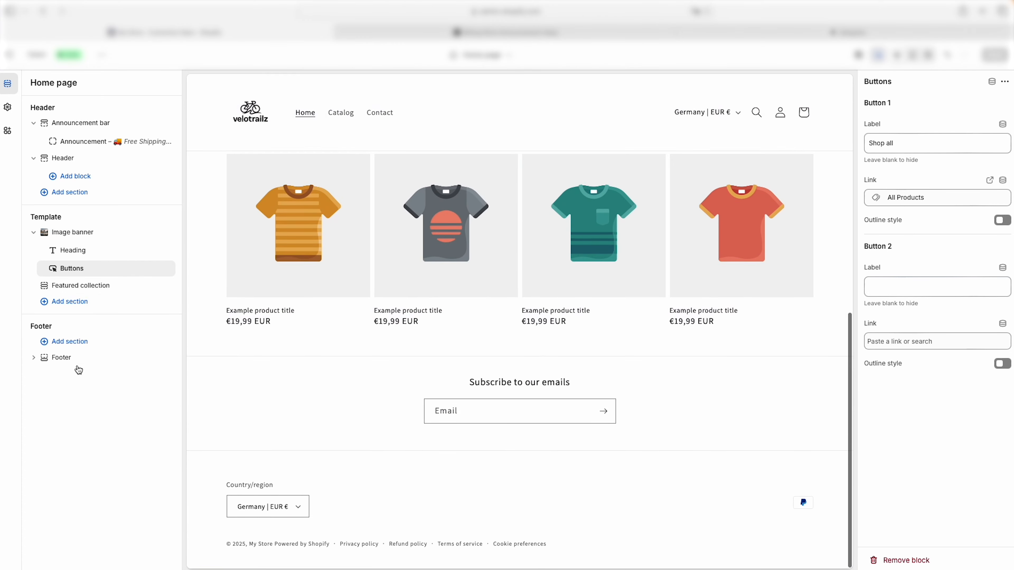
Try Scheme 6 as the footer's color scheme, and settle on Scheme 7.
click(82, 360)
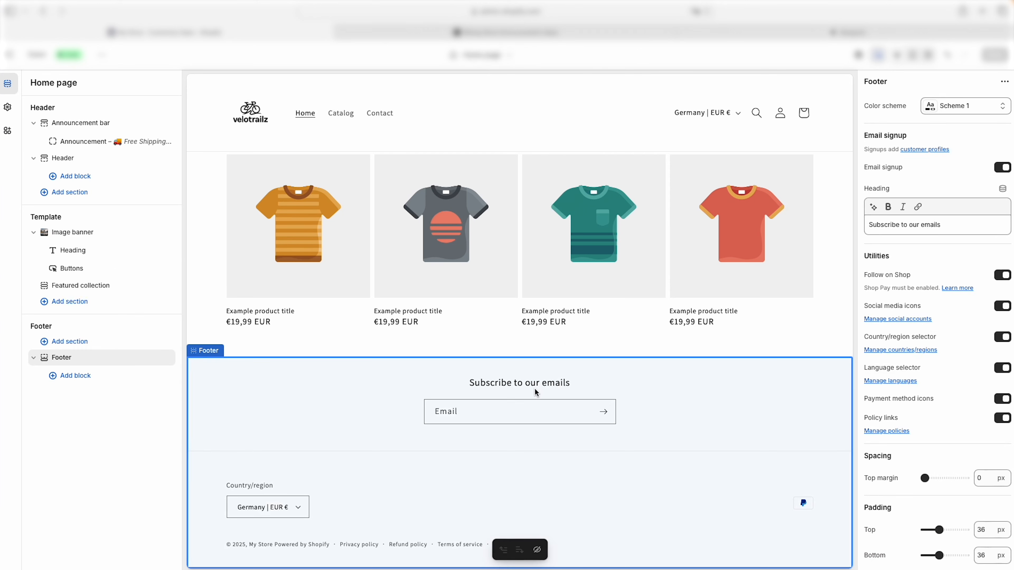
click(966, 109)
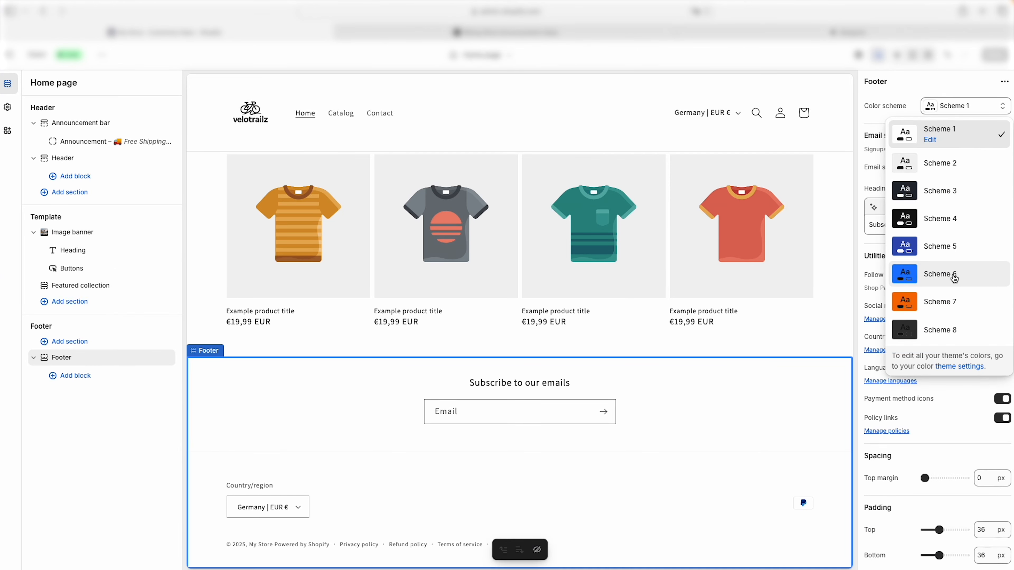
click(952, 275)
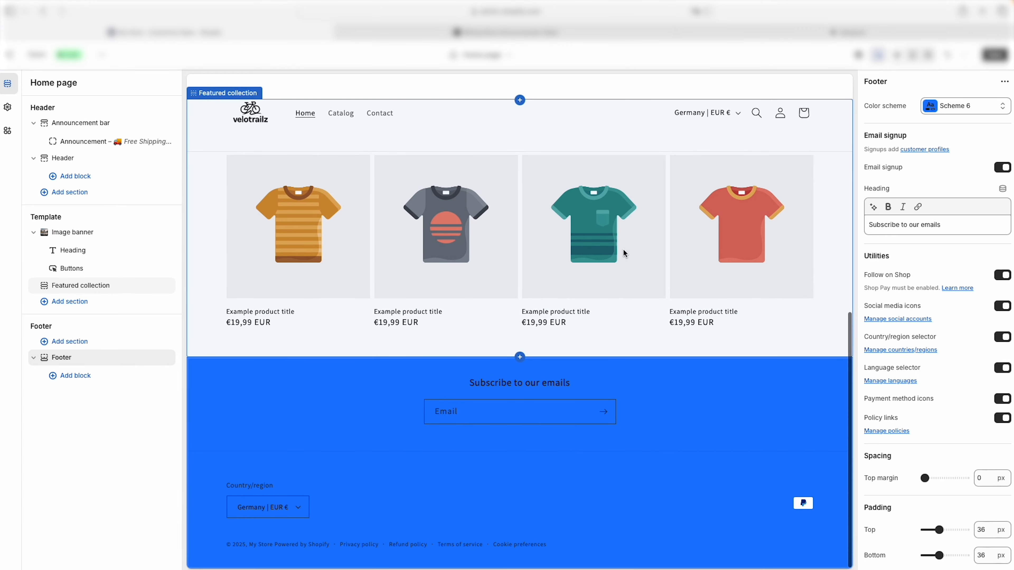
click(951, 104)
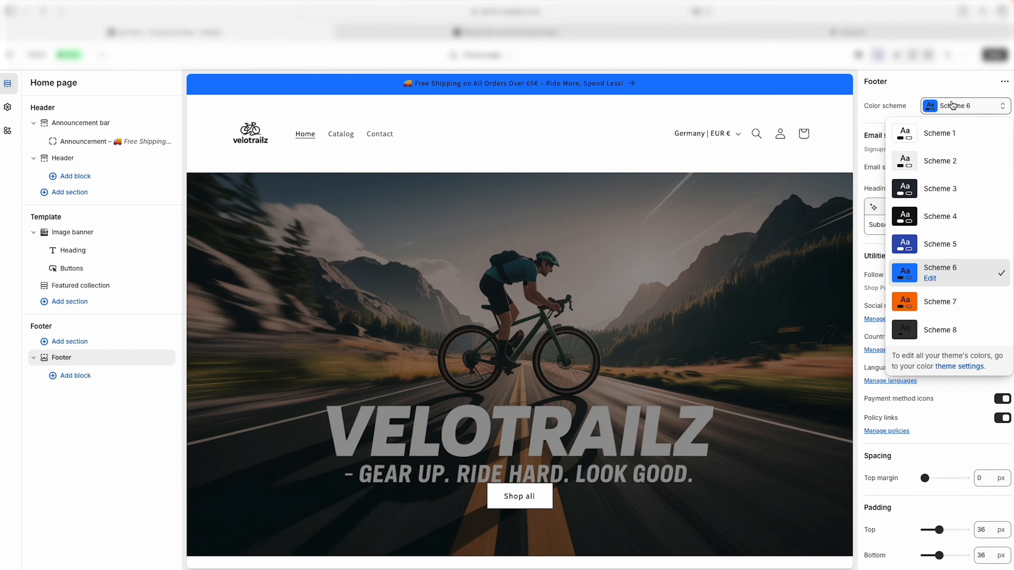
click(942, 302)
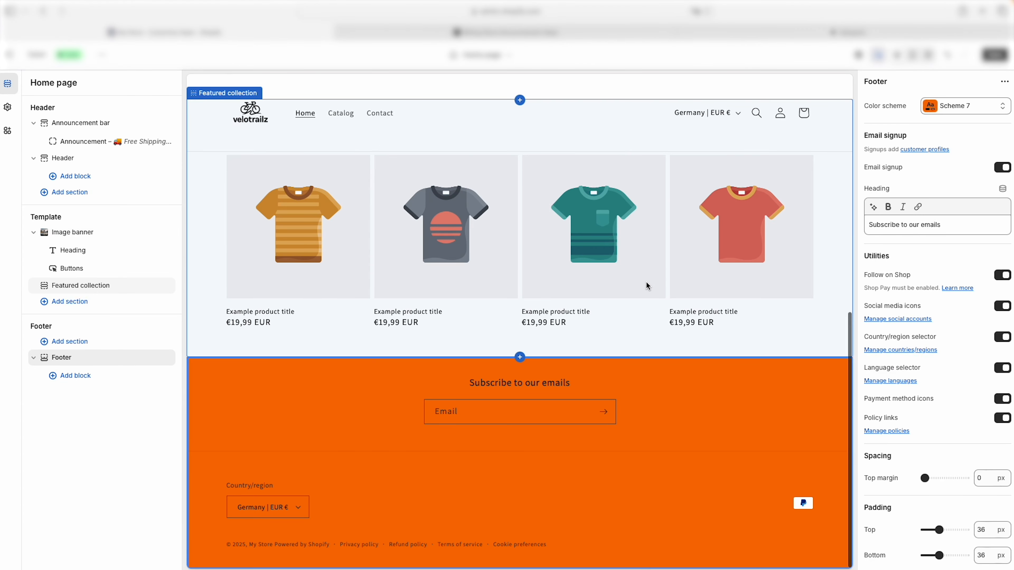
Set the announcement bar's color scheme to Scheme 7 to match the footer.
scroll(619, 238, up, 10)
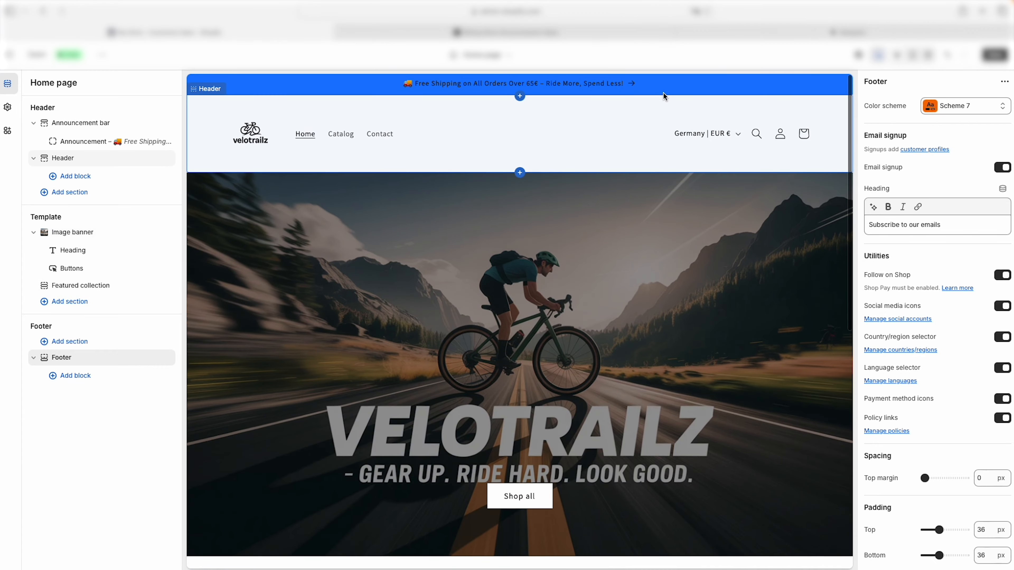
click(669, 91)
scroll(565, 187, down, 5)
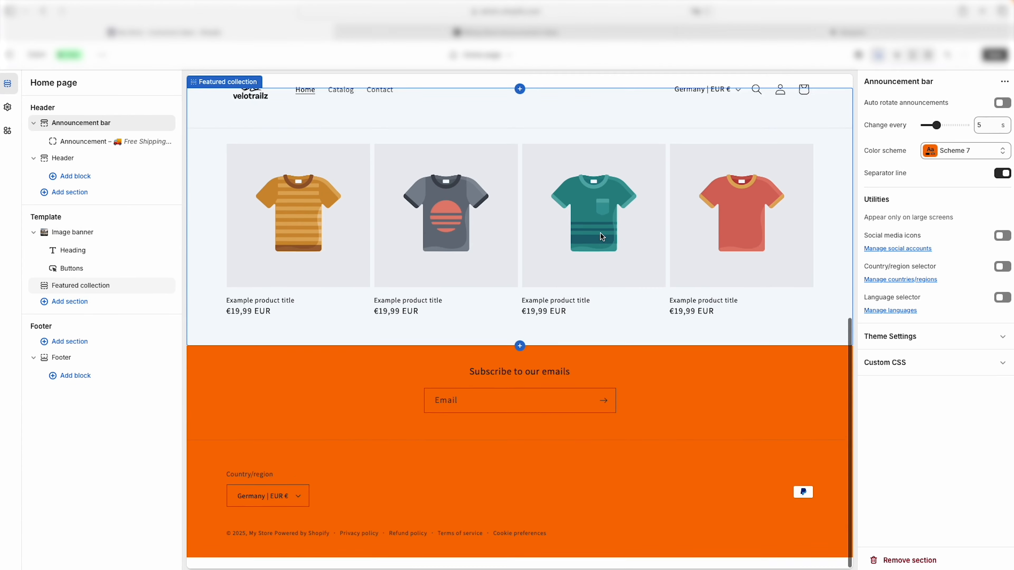
Review the home page preview from the banner to the footer and save the color scheme changes.
scroll(631, 211, up, 5)
scroll(551, 220, down, 2)
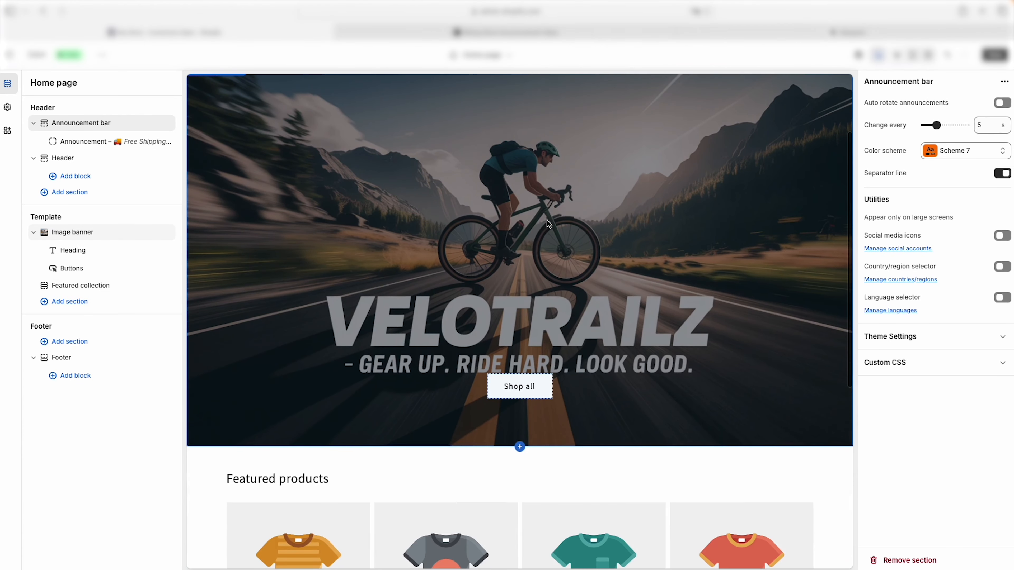
scroll(494, 233, down, 2)
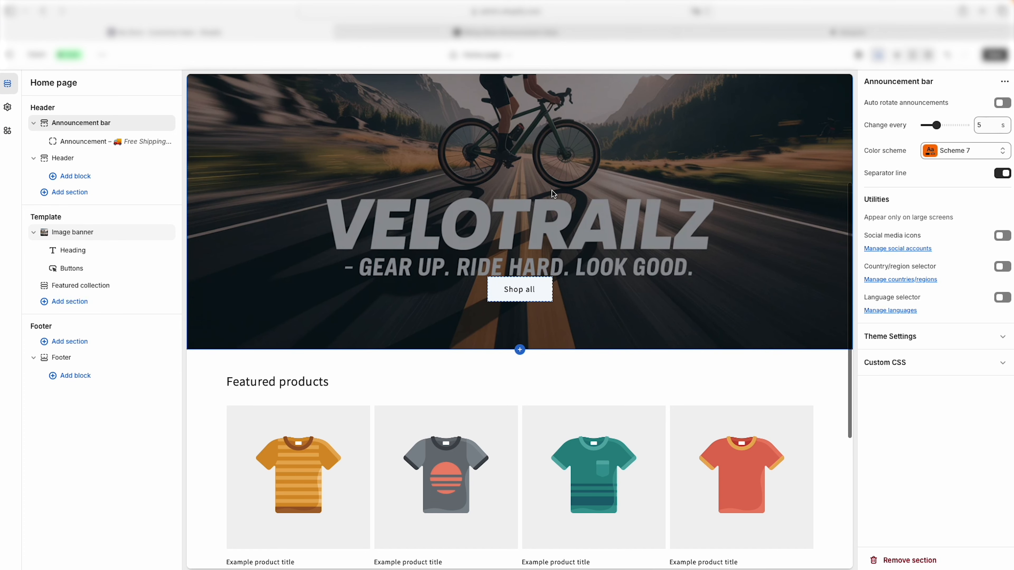
scroll(553, 190, down, 5)
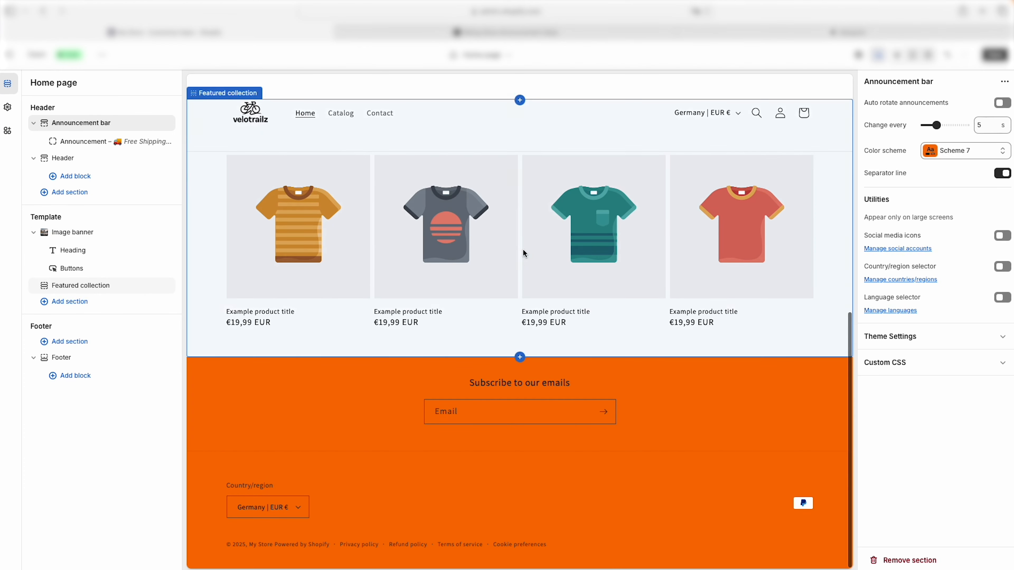
scroll(523, 252, up, 4)
scroll(486, 335, down, 2)
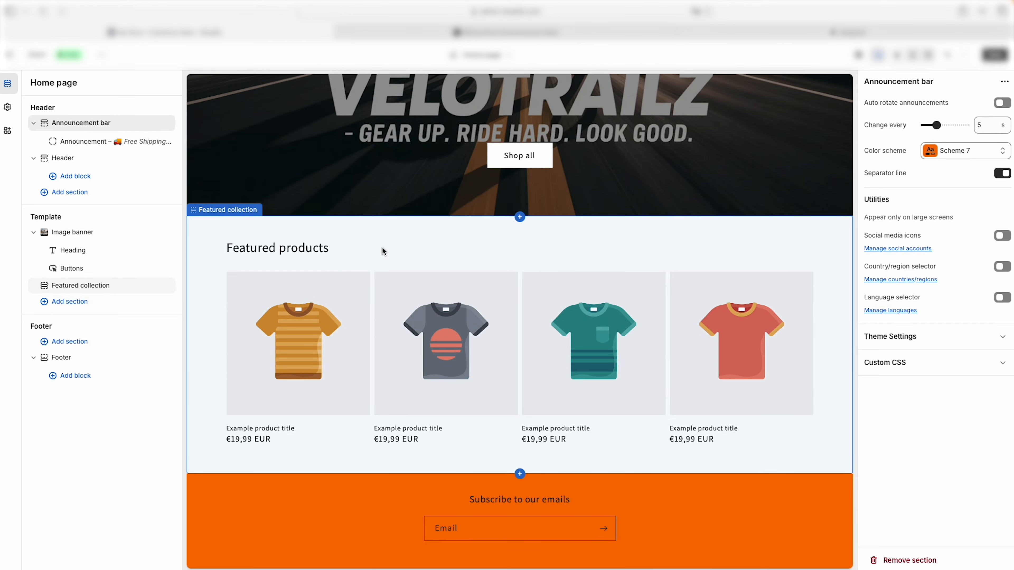
key(ctrl+s)
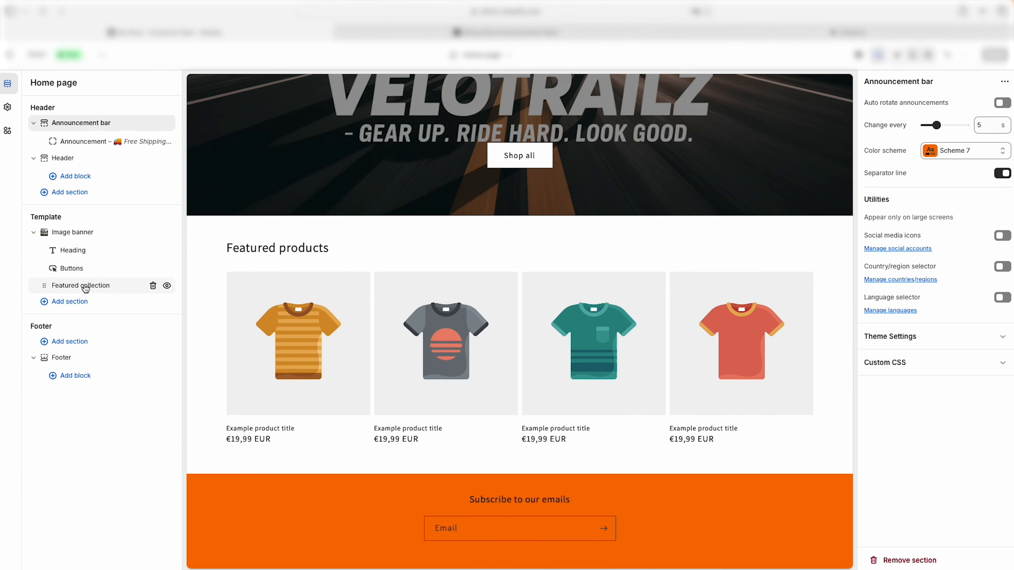
Add a Collection list section to the home page template and place it directly above the featured collection.
click(79, 302)
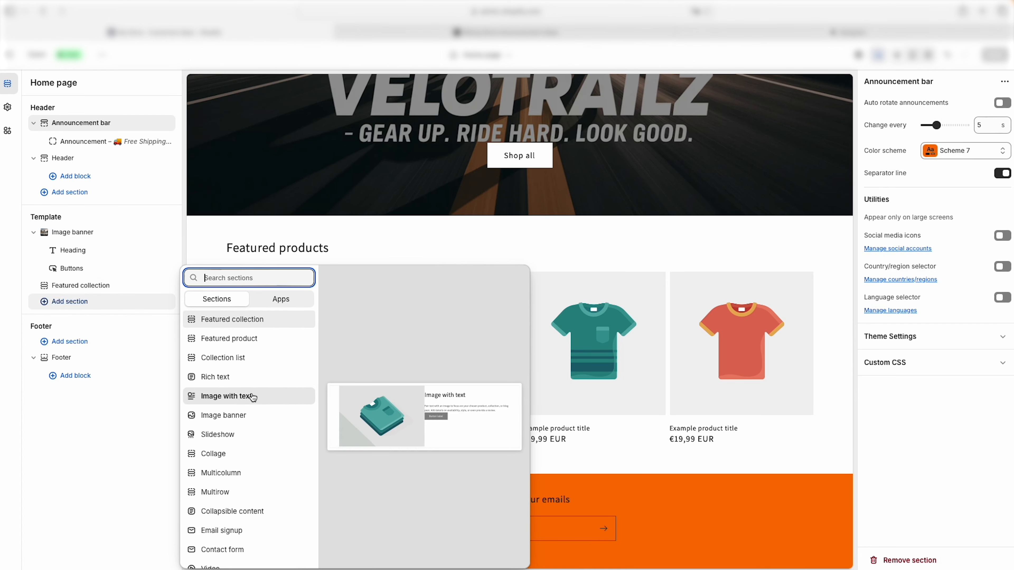
click(255, 362)
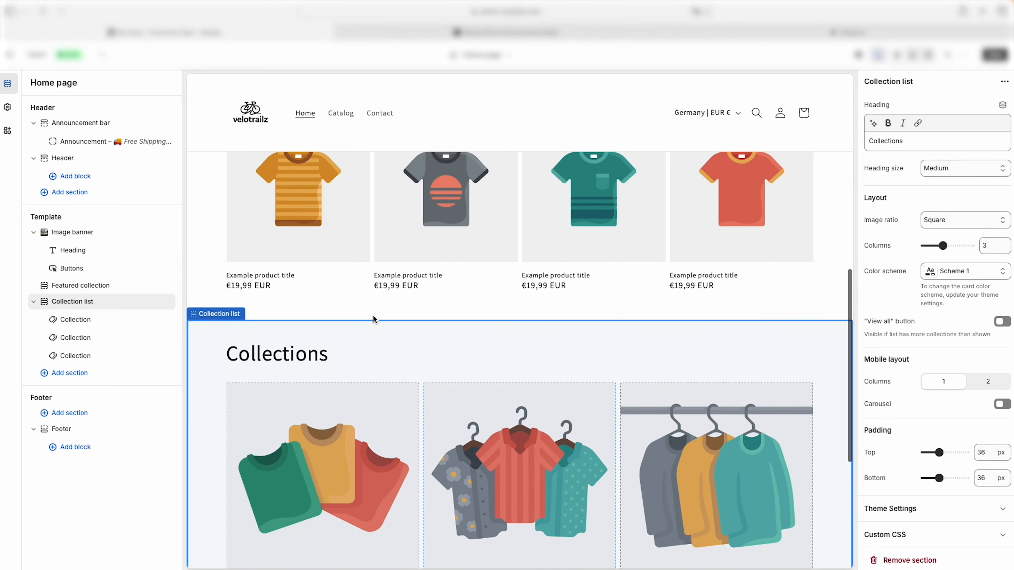
drag(73, 302, 79, 276)
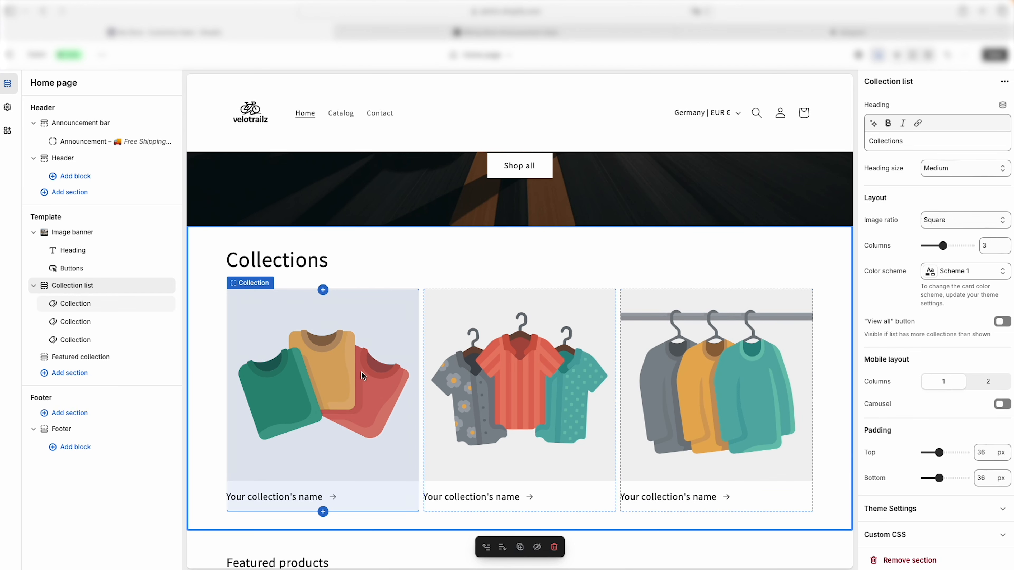
scroll(428, 333, down, 5)
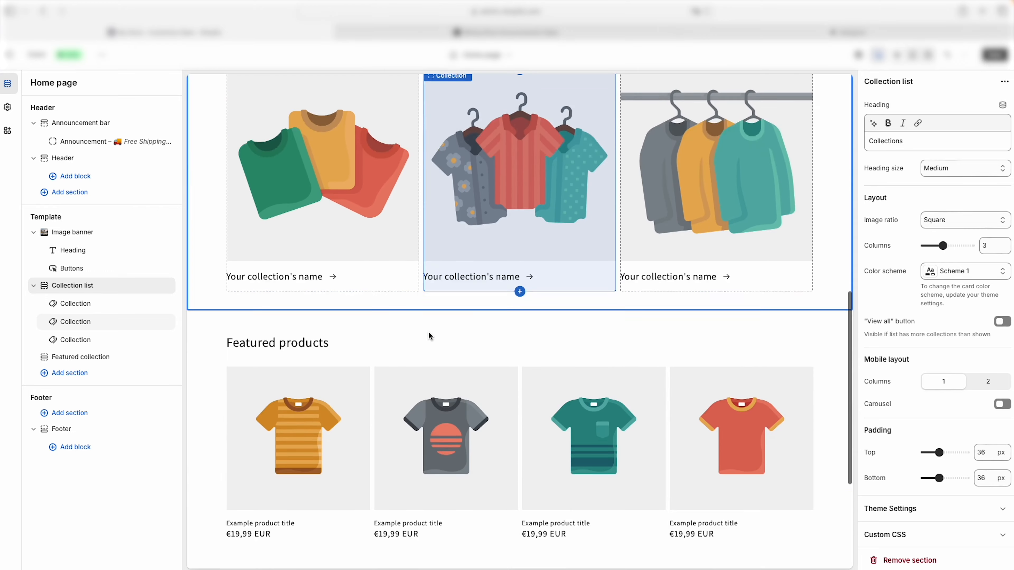
scroll(429, 333, down, 1)
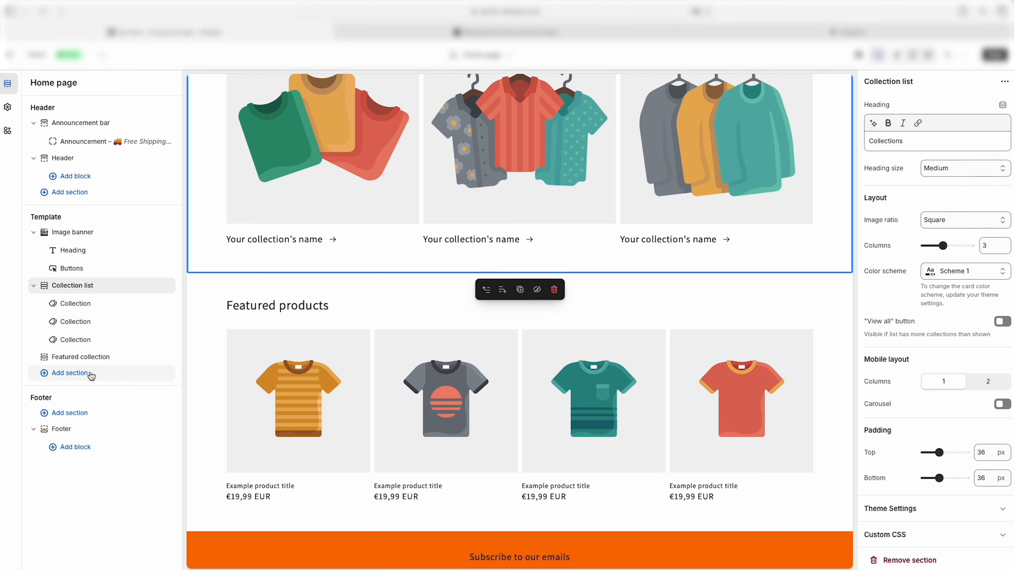
Add an Image with text section to the template and move it between the collection list and the featured collection.
click(70, 373)
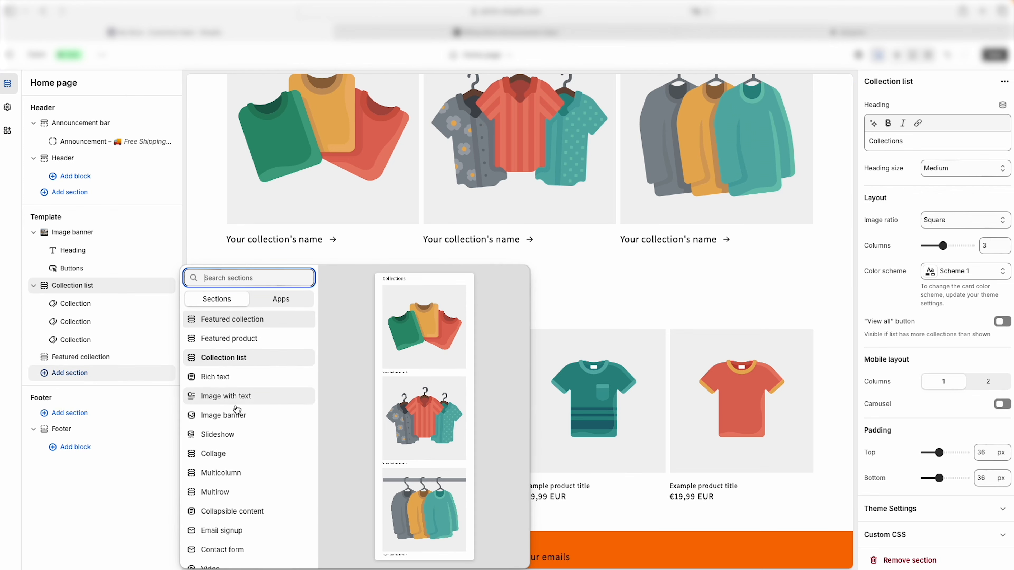
click(251, 404)
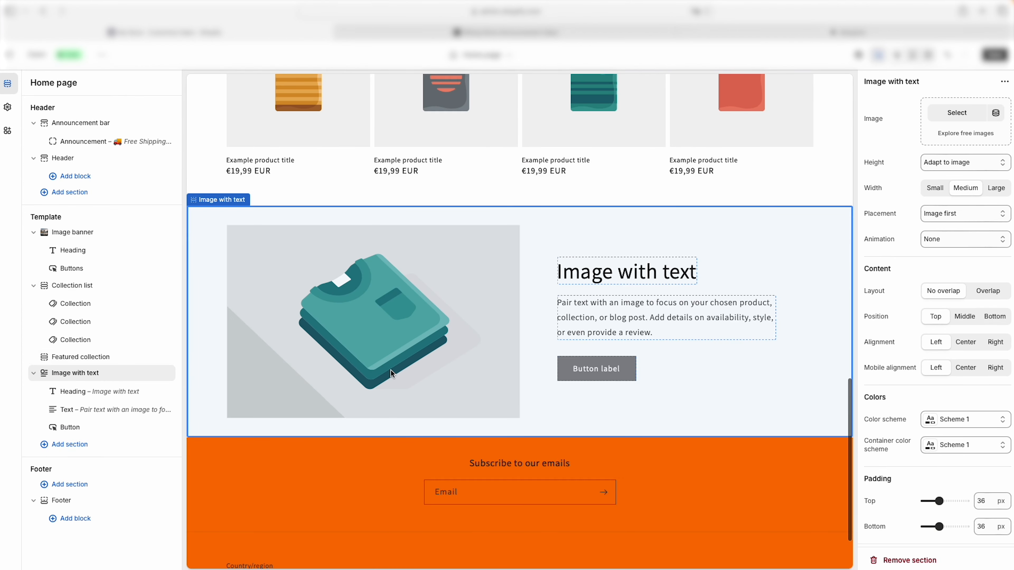
drag(76, 373, 94, 357)
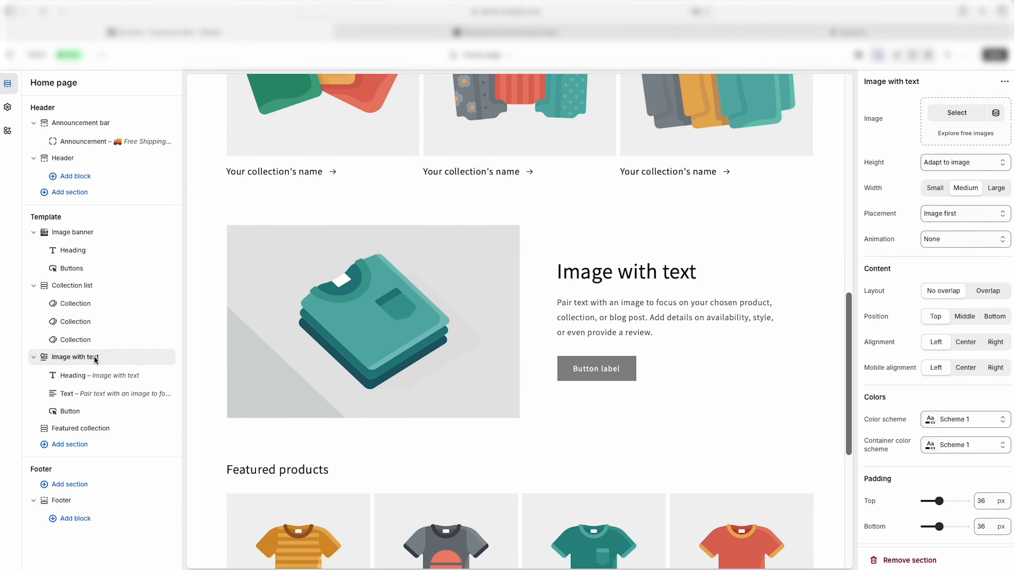
Upload the Banner2 image file and use it as the image of the Image with text section.
scroll(535, 295, up, 10)
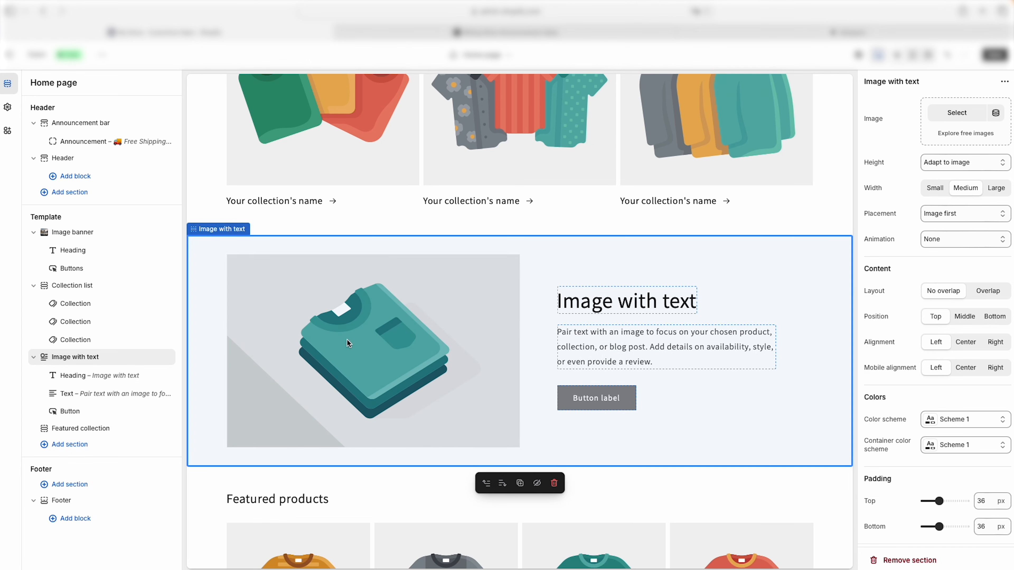
click(958, 114)
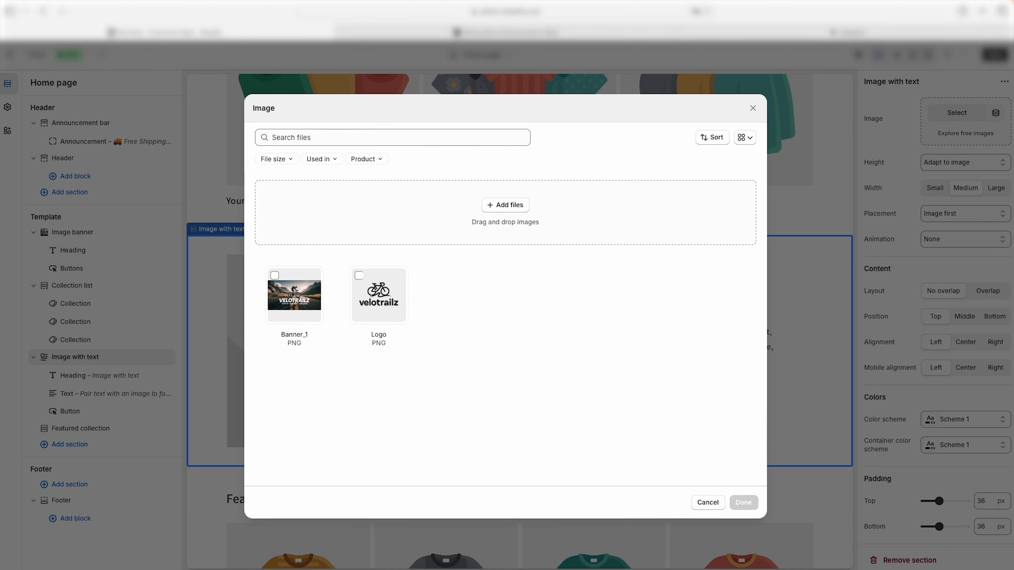
drag(278, 200, 390, 224)
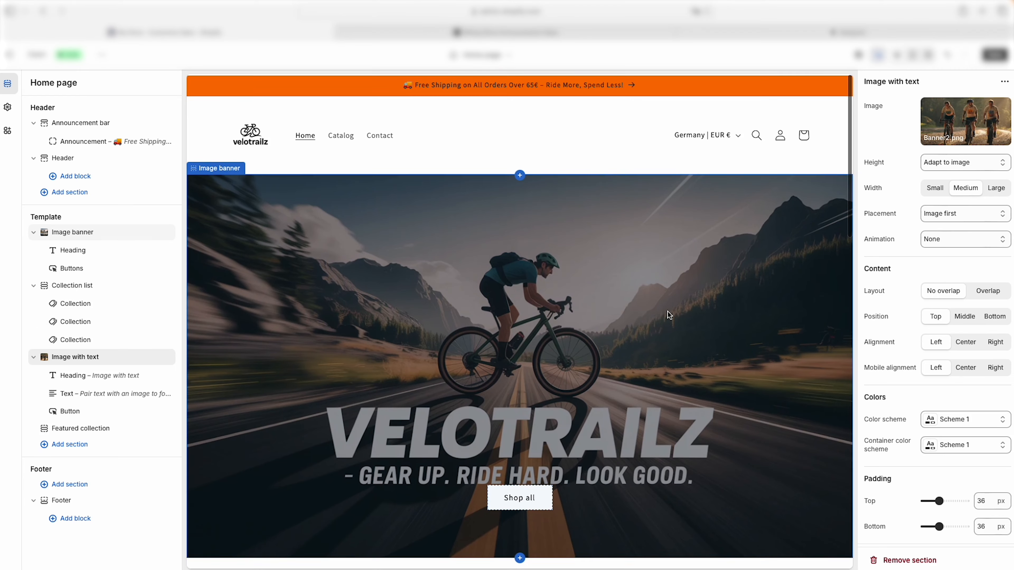
Replace Image 1 of the home page's image banner with Banner2 from the library.
click(628, 297)
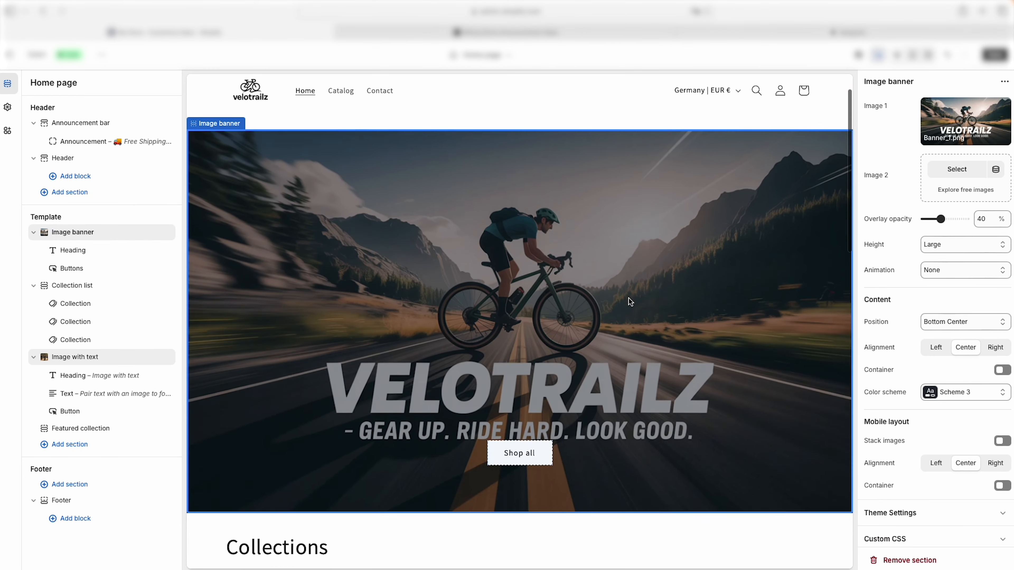
click(970, 127)
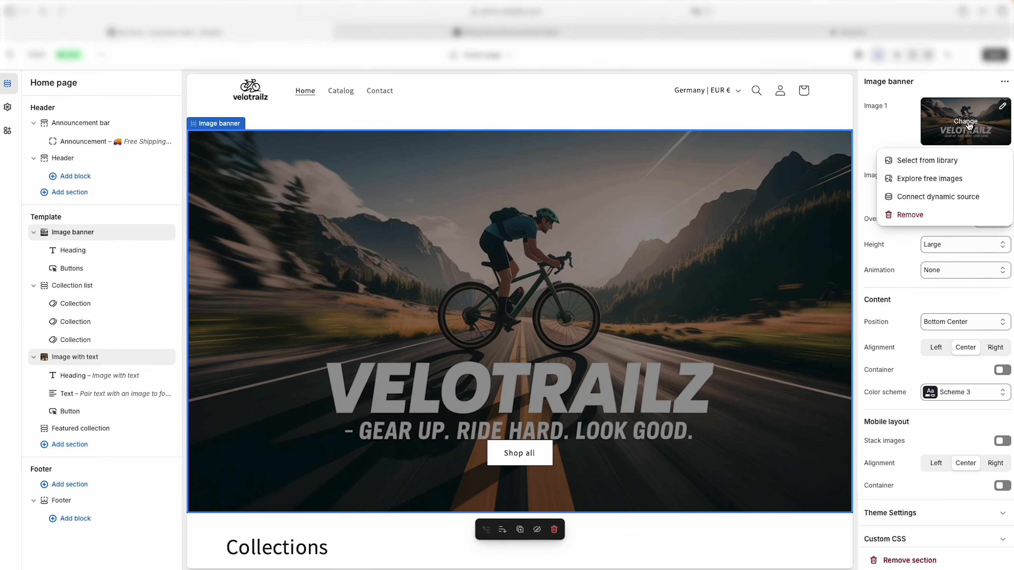
click(950, 160)
click(300, 302)
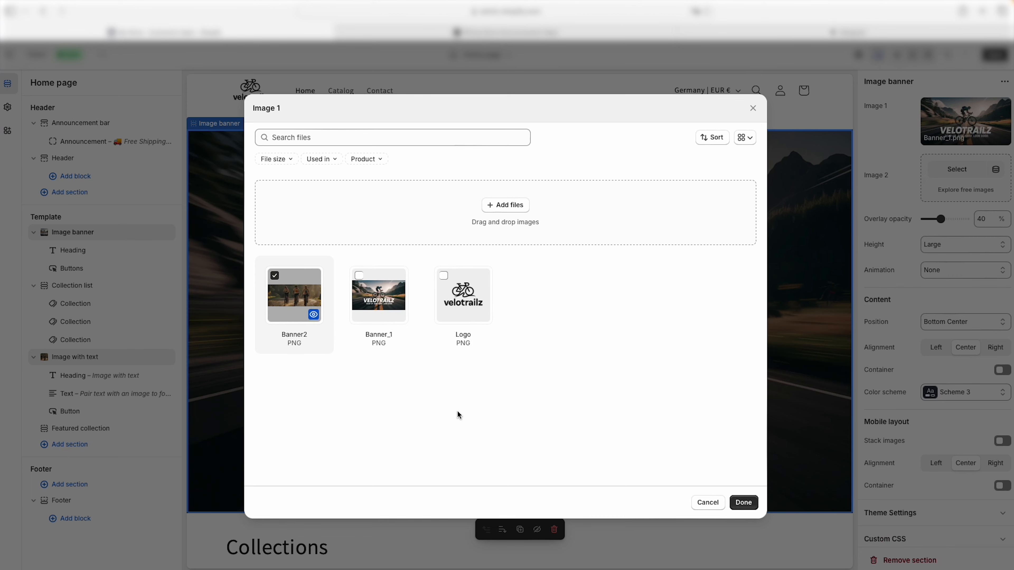
click(742, 503)
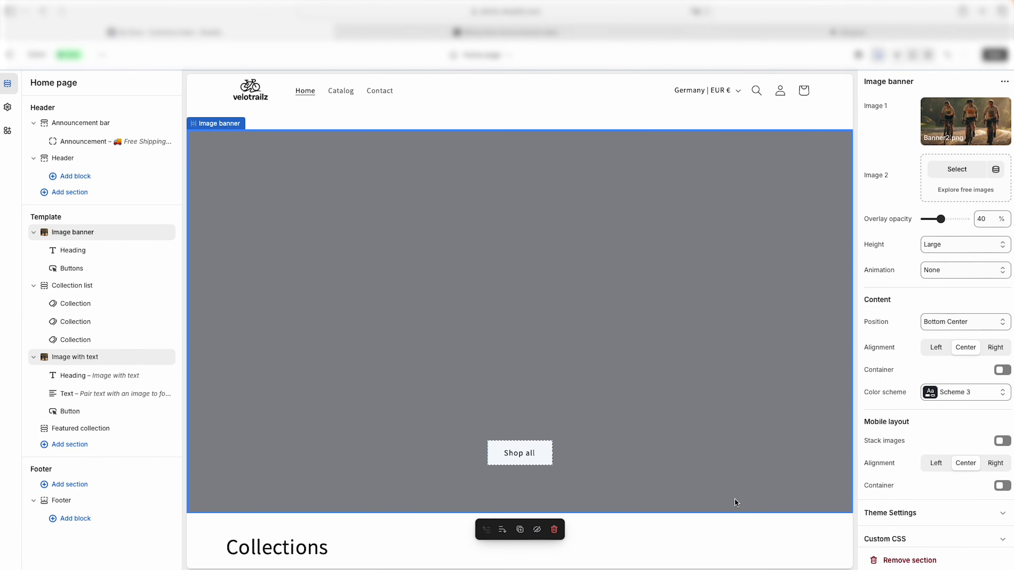
scroll(515, 355, up, 2)
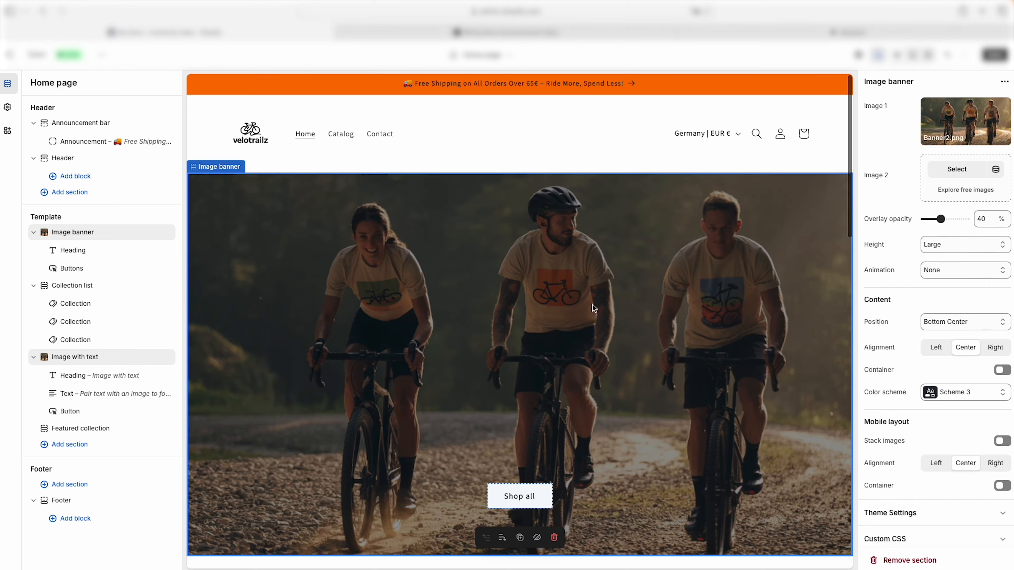
Change the Image with text section's image to Banner_1 from the library.
scroll(593, 306, down, 10)
click(442, 229)
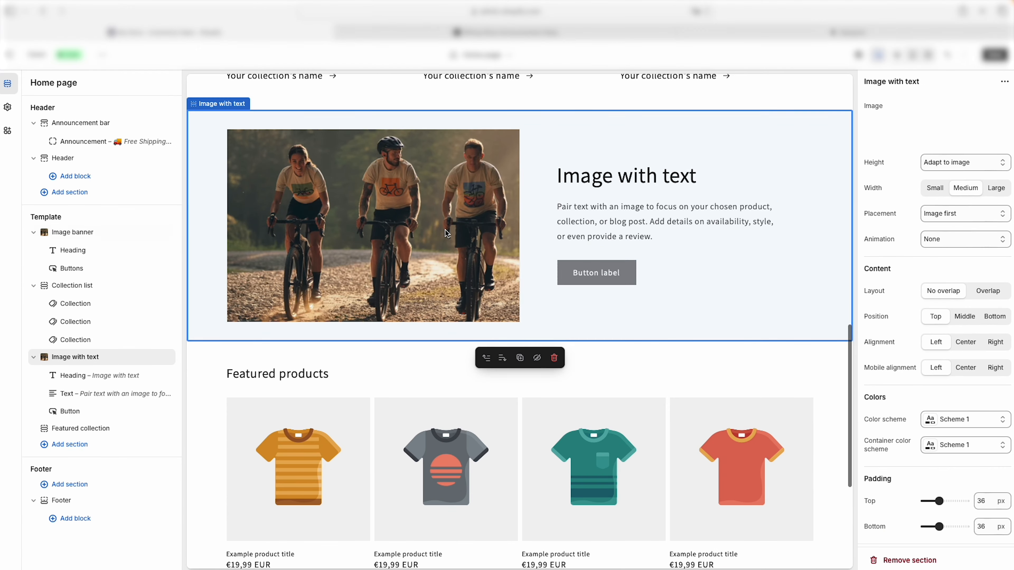
click(961, 129)
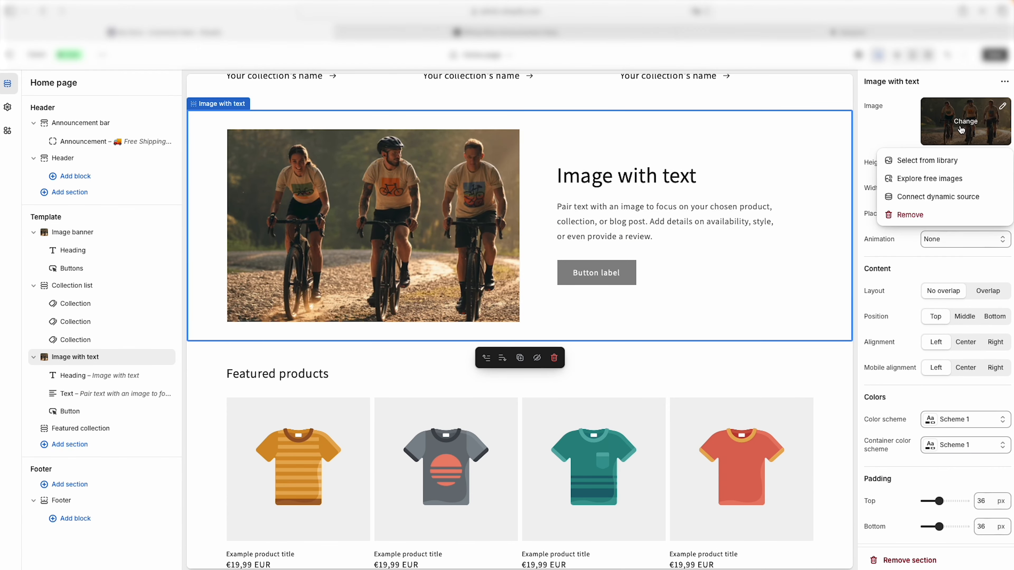
click(940, 161)
click(378, 285)
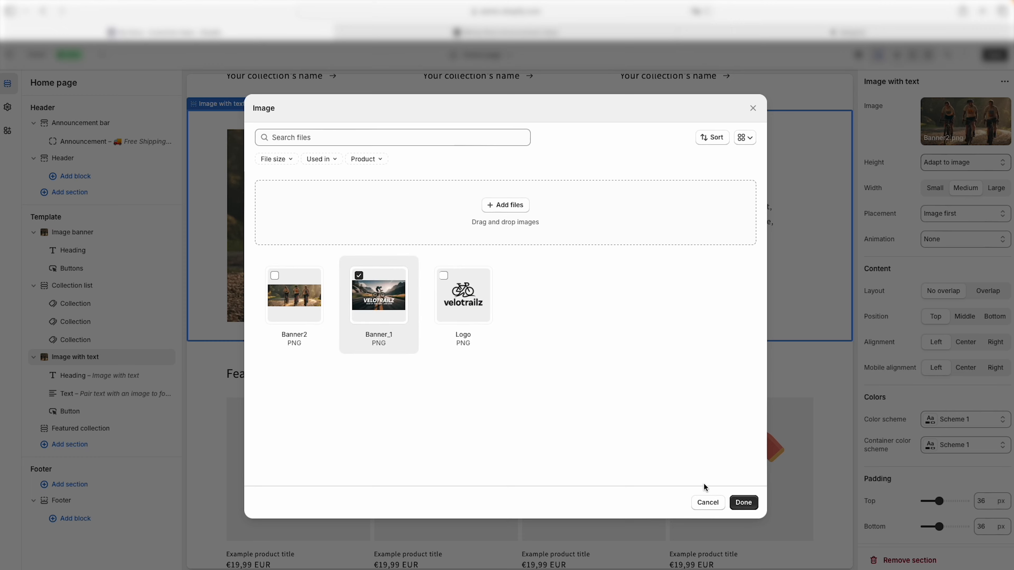
click(743, 503)
Set the Image with text section's heading to "SHOP OUR SUMMER COLLECTION" and copy that heading text.
click(643, 255)
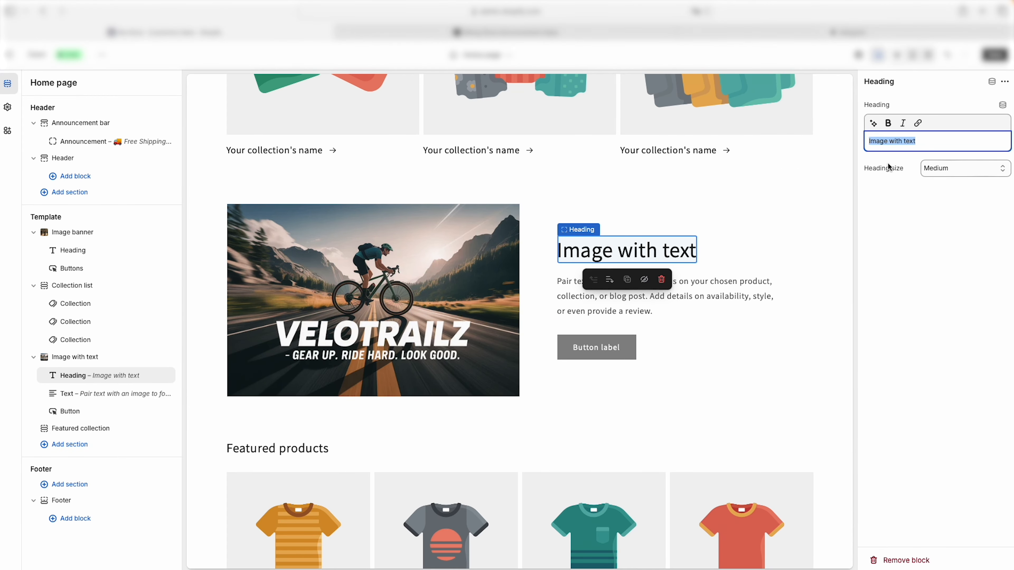
text(SHO)
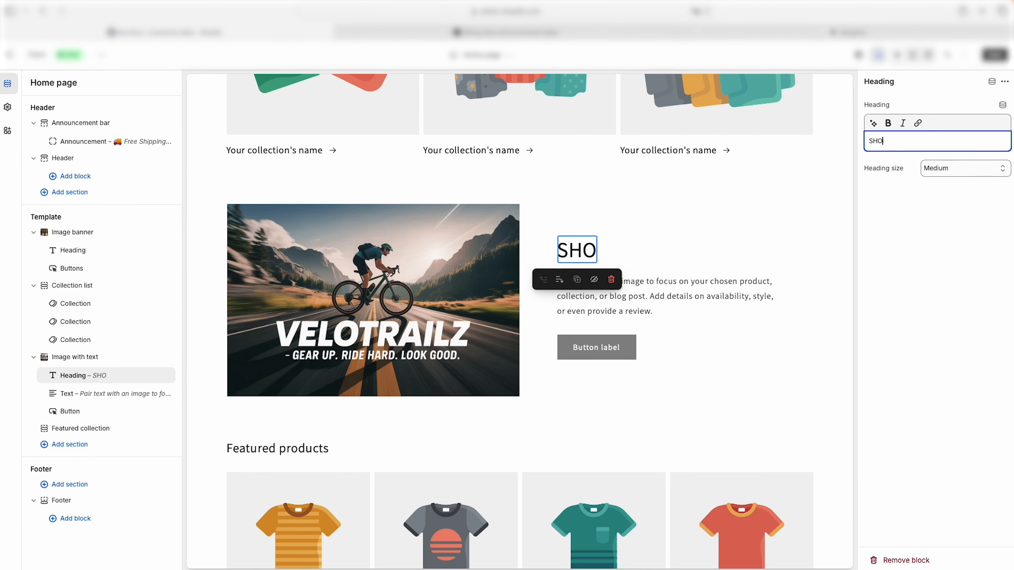
text(P OUR SUMMER COLLECTION)
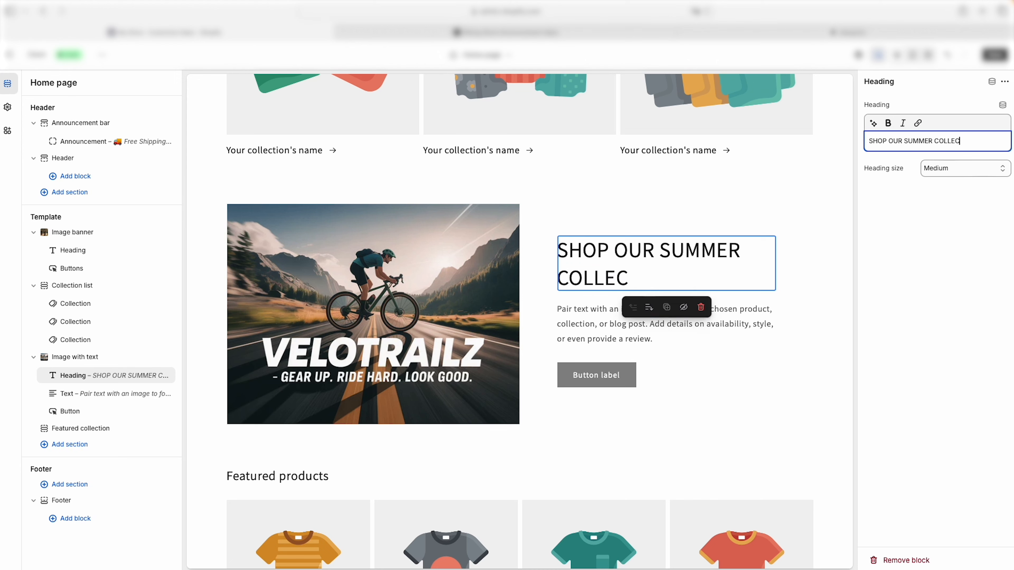
key(ctrl+a)
key(ctrl+c)
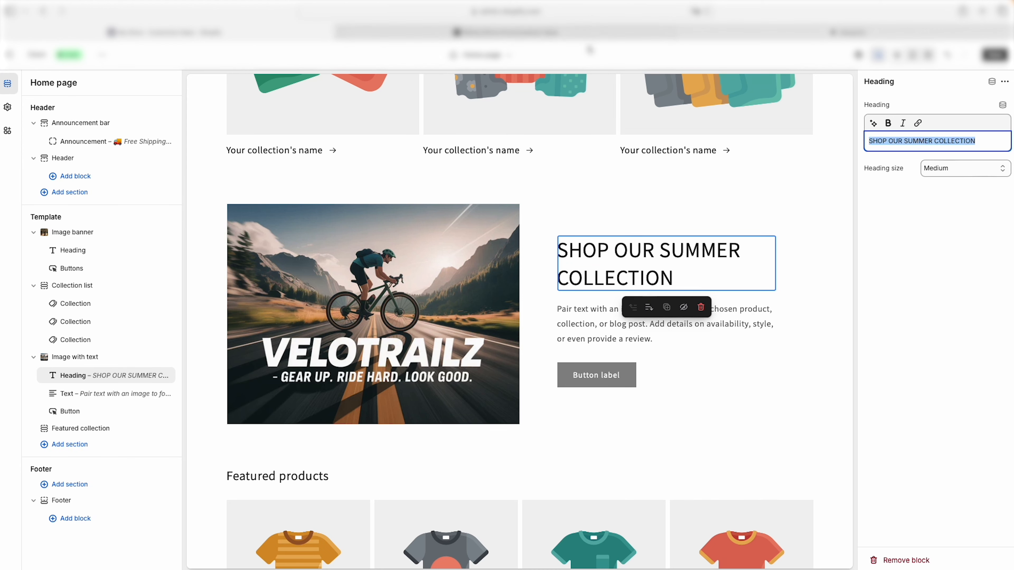
Switch to ChatGPT and request a headline and text promoting the summer collection, based on "SHOP OUR SUMMER COLLECTION".
click(602, 37)
key(ctrl+v)
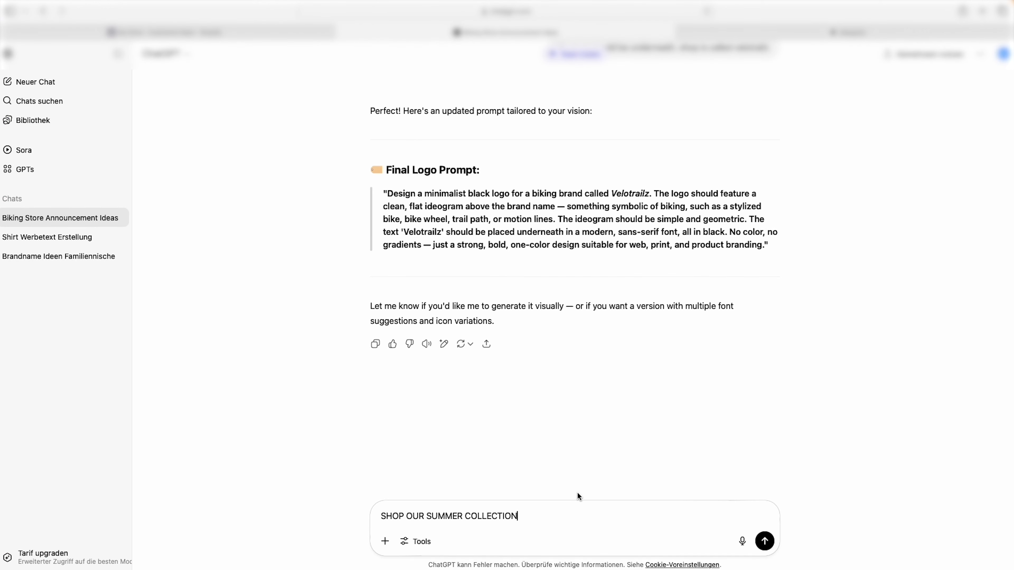
key(shift+Return)
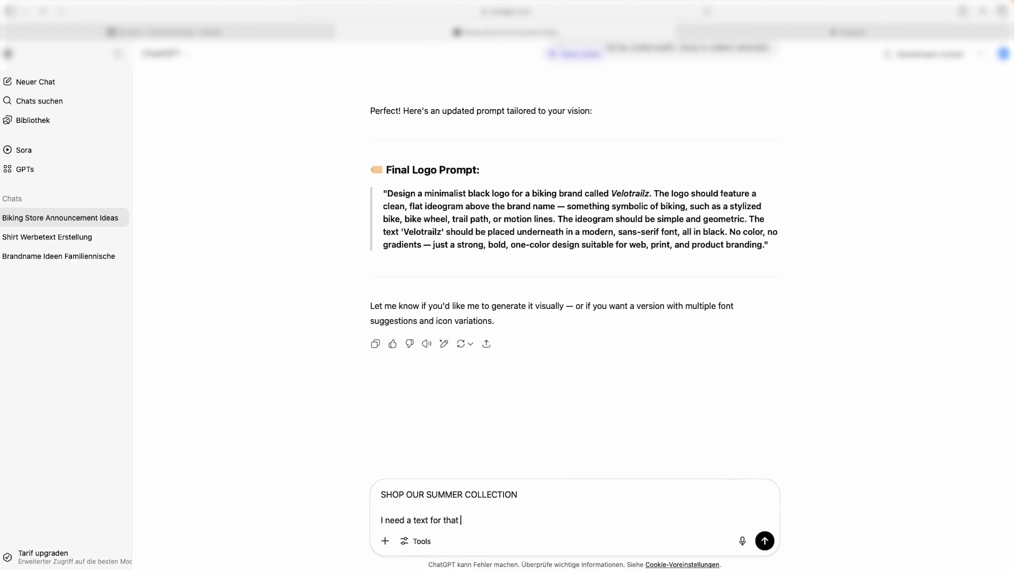
text(I need a text for that. promote the summer collection. headline + te)
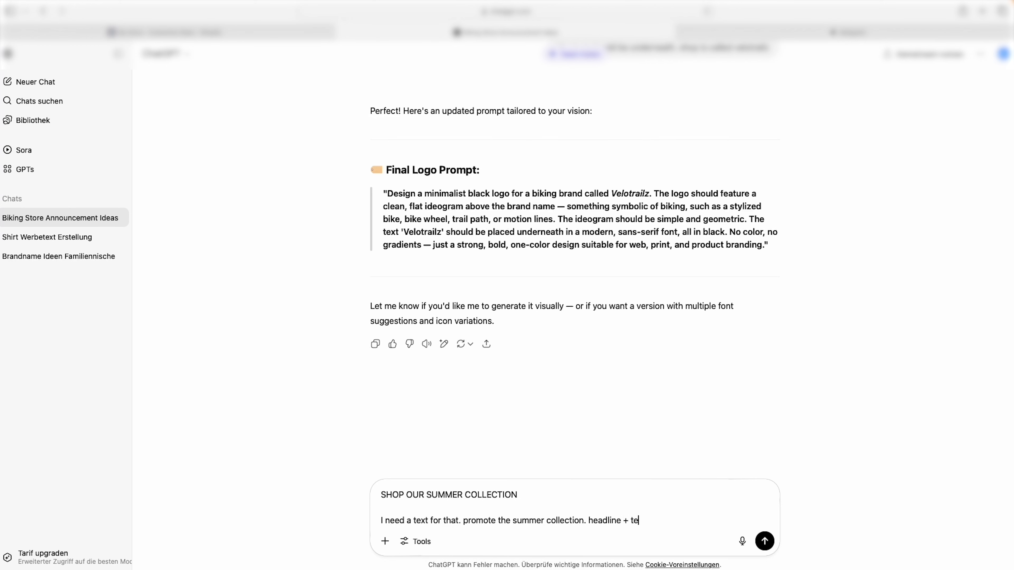
text(xt)
key(Return)
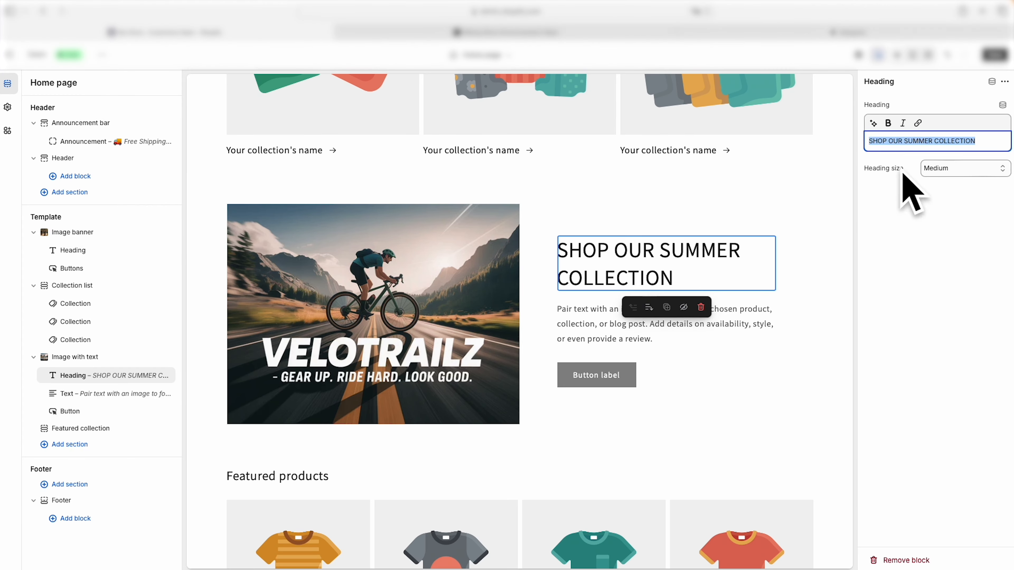
Replace the Image with text section's text in Shopify with ChatGPT's body copy beginning "Hit the trails in style with our latest summer gear".
click(720, 330)
text(Hit the trails in style with our latest summer gear. From ultra-light apparel to high-performance accessories, everything’s built for speed, comfort, and sun-soaked rides. Limited stock — ride the season your way.)
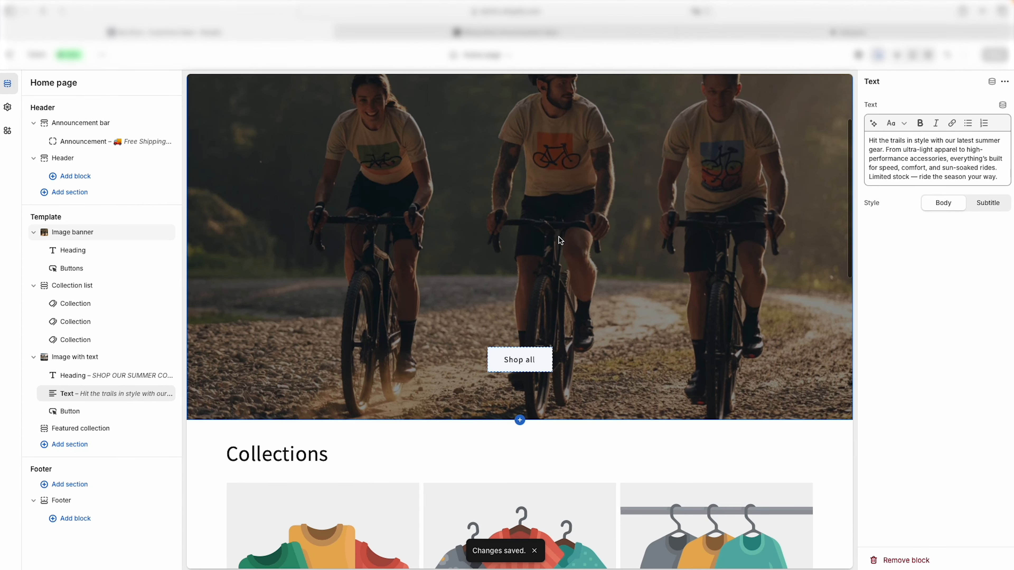
Open the image banner's heading block for editing, and ask ChatGPT "I need a text for my banner, slogan".
click(525, 285)
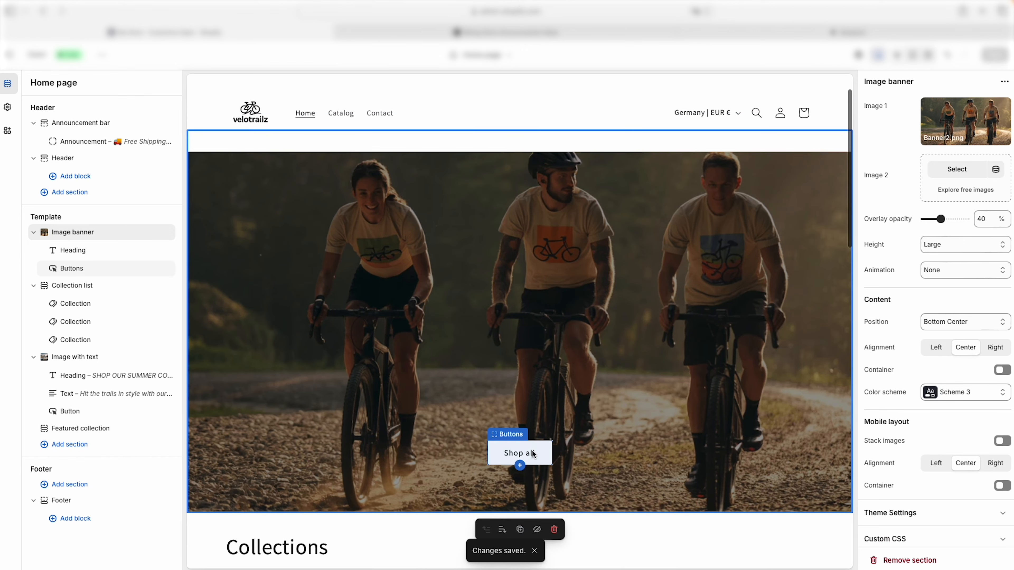
click(540, 453)
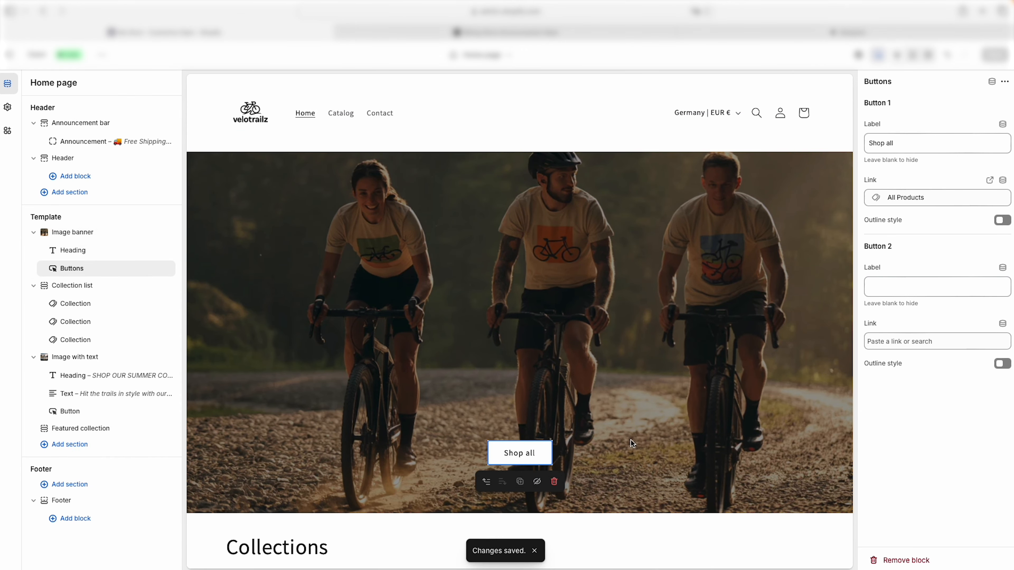
click(87, 251)
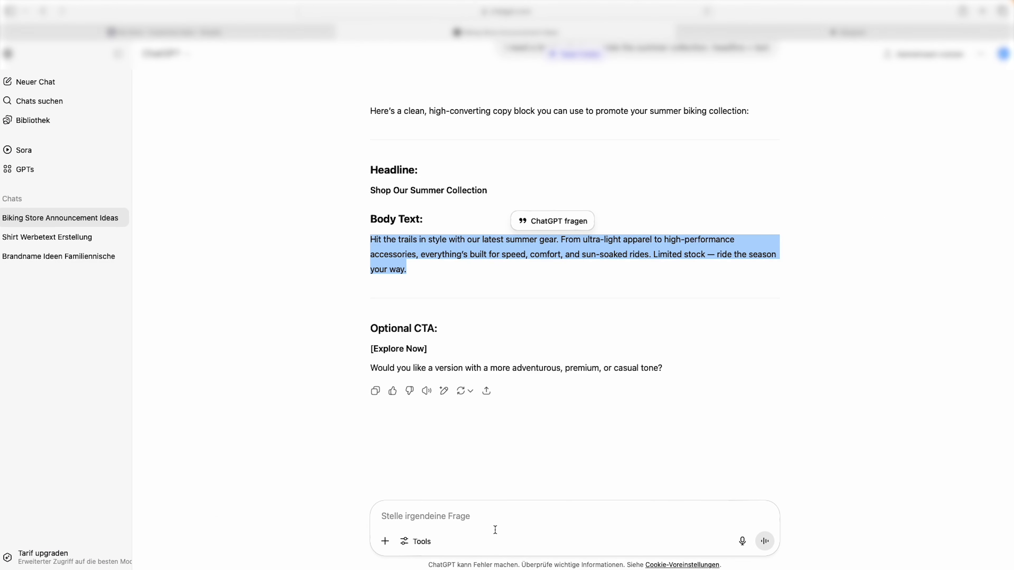
click(495, 517)
text(I)
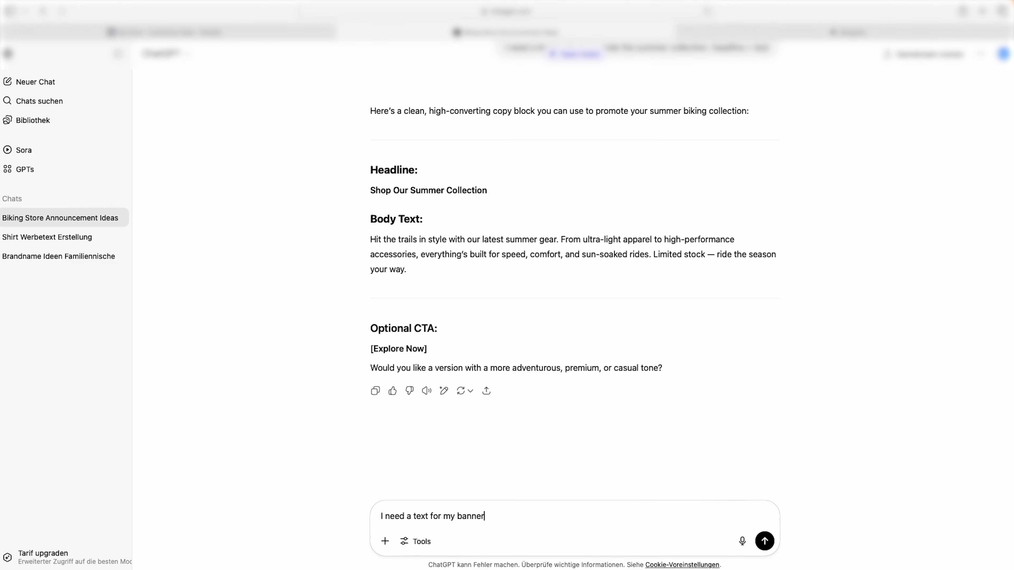
text(need a text for my banner, sloig)
key(BackSpace)
key(BackSpace)
text(gan)
key(Return)
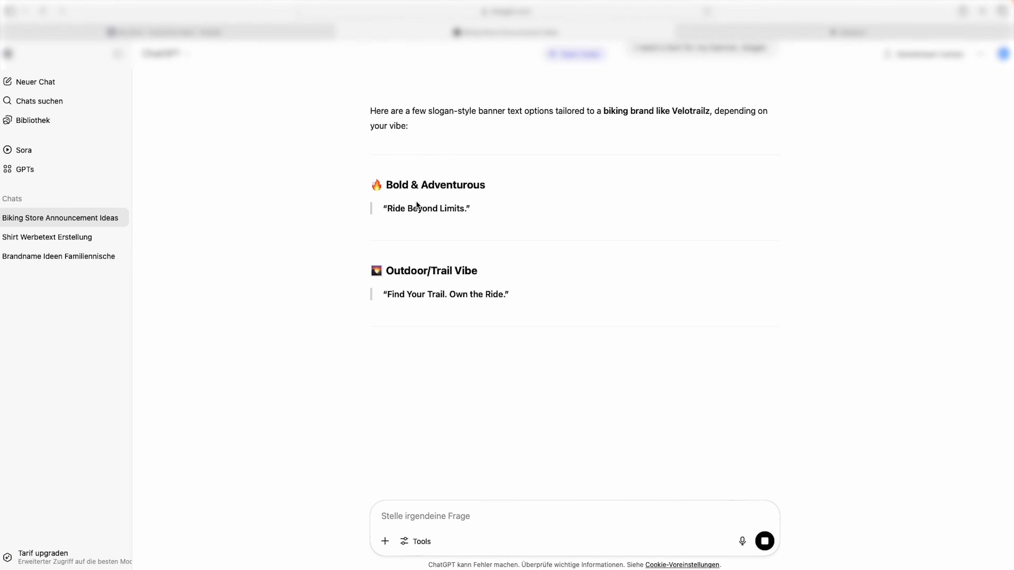
Copy the slogan "Ride Beyond Limits." from ChatGPT and use it as the image banner's heading in Shopify.
mouse_move(386, 209)
mouse_down()
mouse_move(467, 208)
mouse_move(385, 208)
mouse_up()
key(ctrl+c)
click(466, 208)
click(239, 32)
click(882, 143)
key(ctrl+v)
click(731, 329)
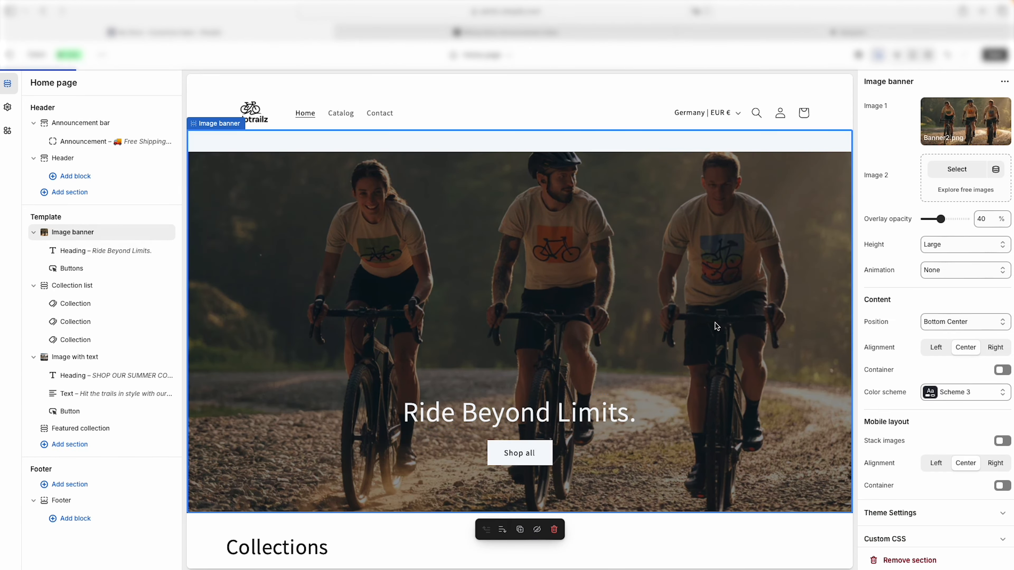
Apply Scheme 9, with white text and an orange button, to the image banner and save the theme.
scroll(541, 331, down, 4)
scroll(542, 334, down, 3)
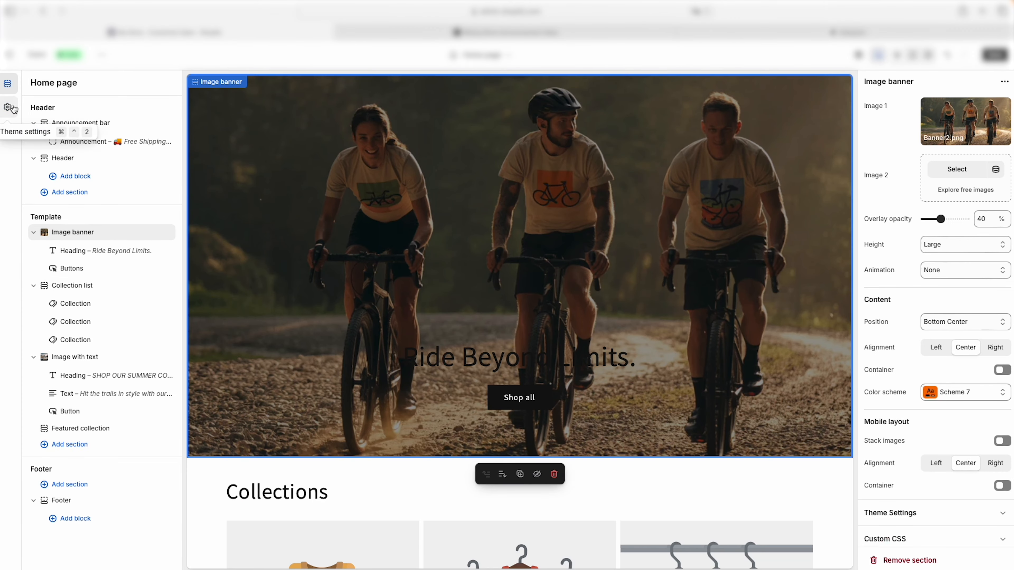
click(7, 107)
click(71, 294)
click(61, 317)
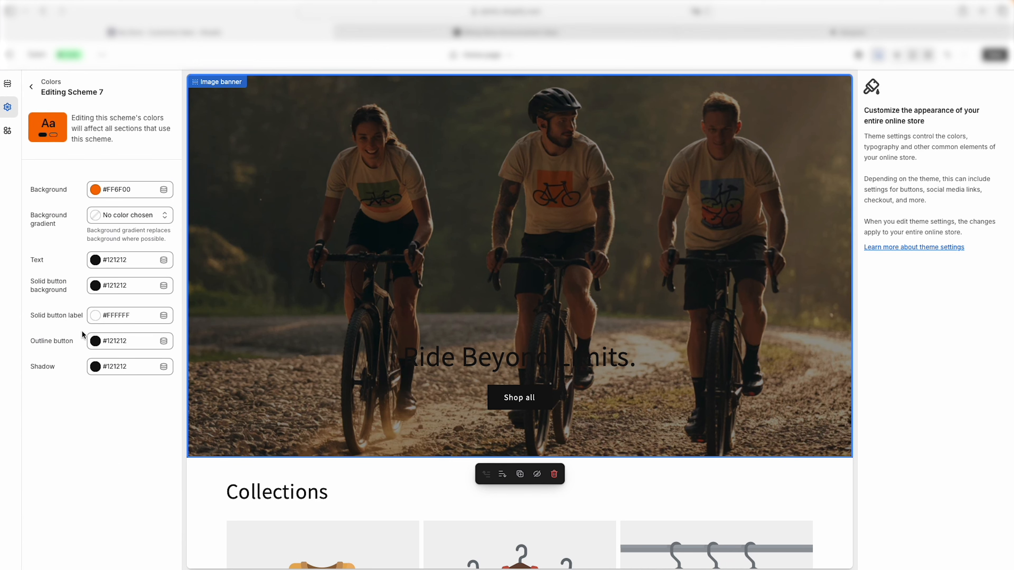
click(606, 349)
scroll(564, 199, up, 3)
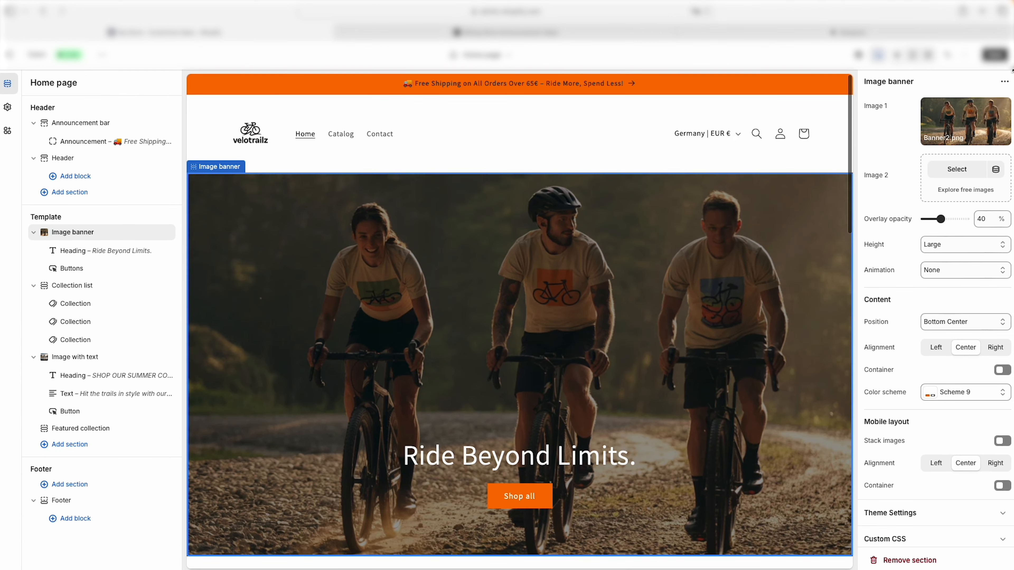
click(998, 56)
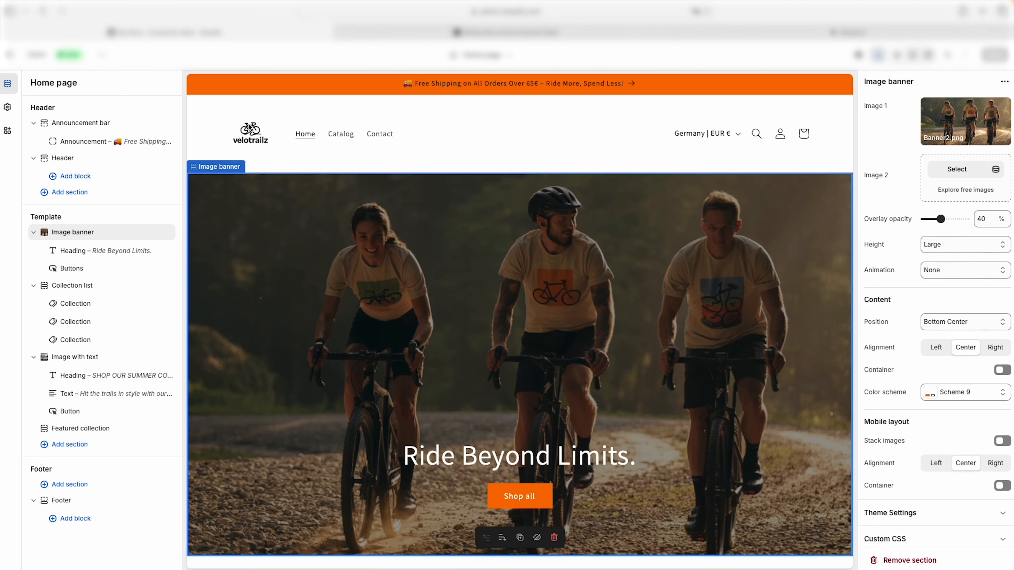
Copy the footer's "Subscribe to our emails" heading into ChatGPT and request a marketing text for it.
scroll(427, 246, down, 15)
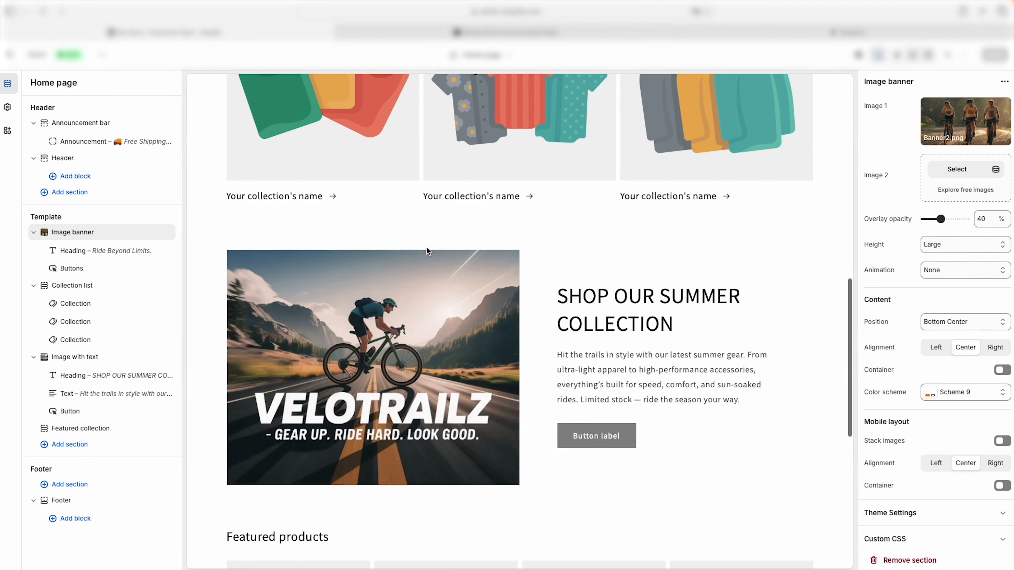
scroll(425, 234, up, 3)
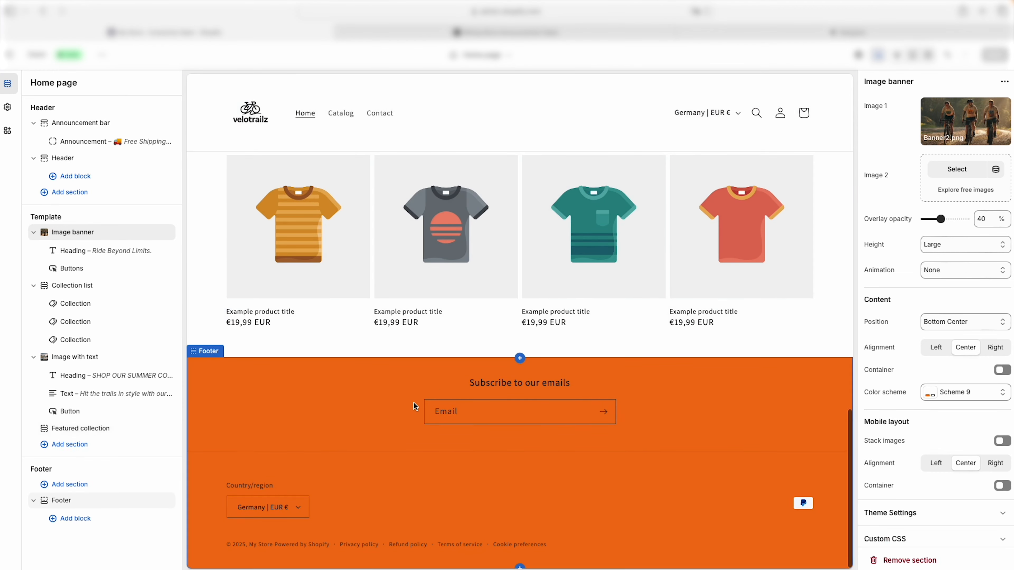
scroll(331, 332, up, 10)
scroll(360, 351, down, 12)
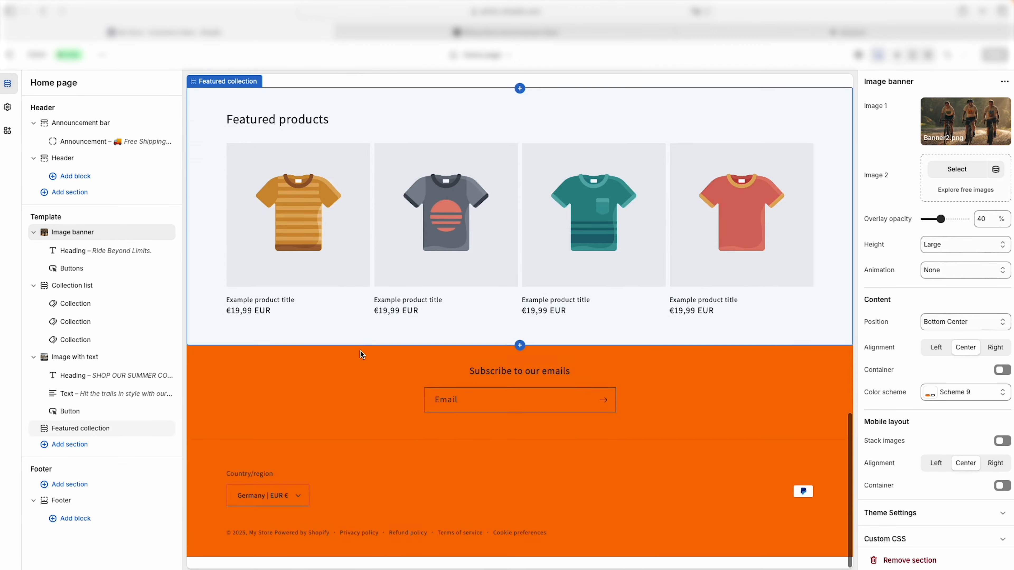
click(557, 382)
key(super+c)
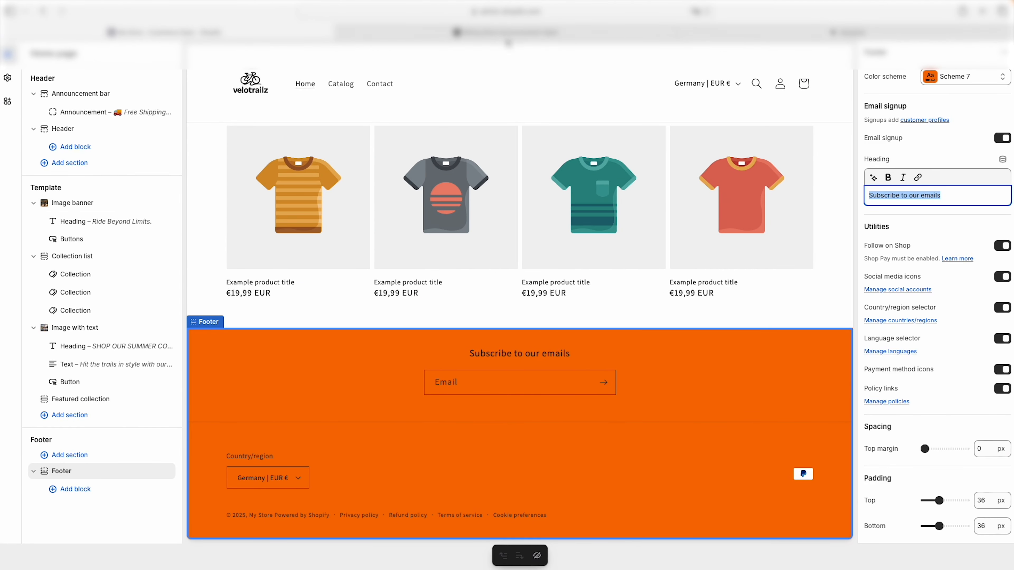
click(495, 30)
click(460, 514)
key(super+v)
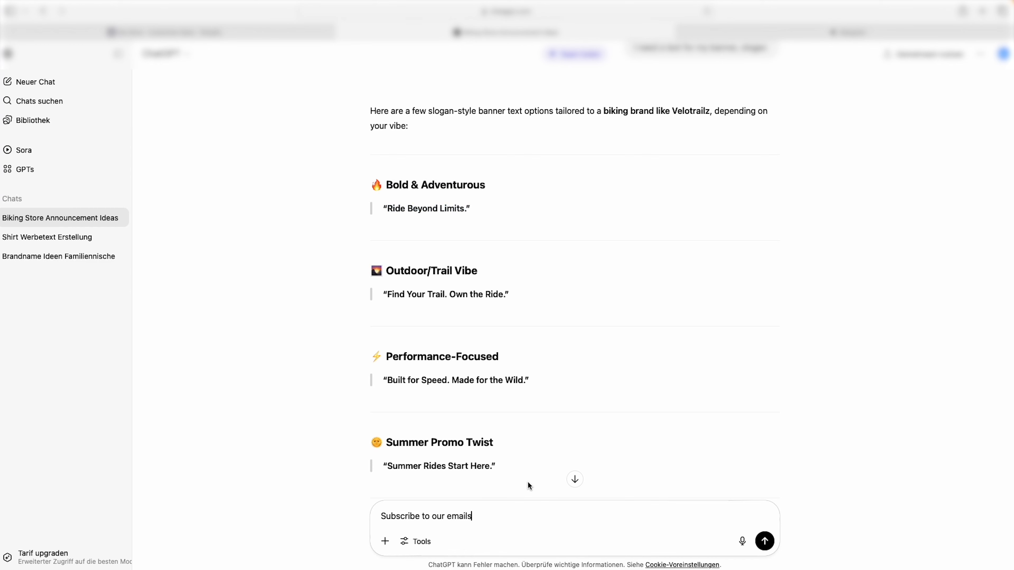
key(shift+Return)
key(shift+Return)
text(marketing te)
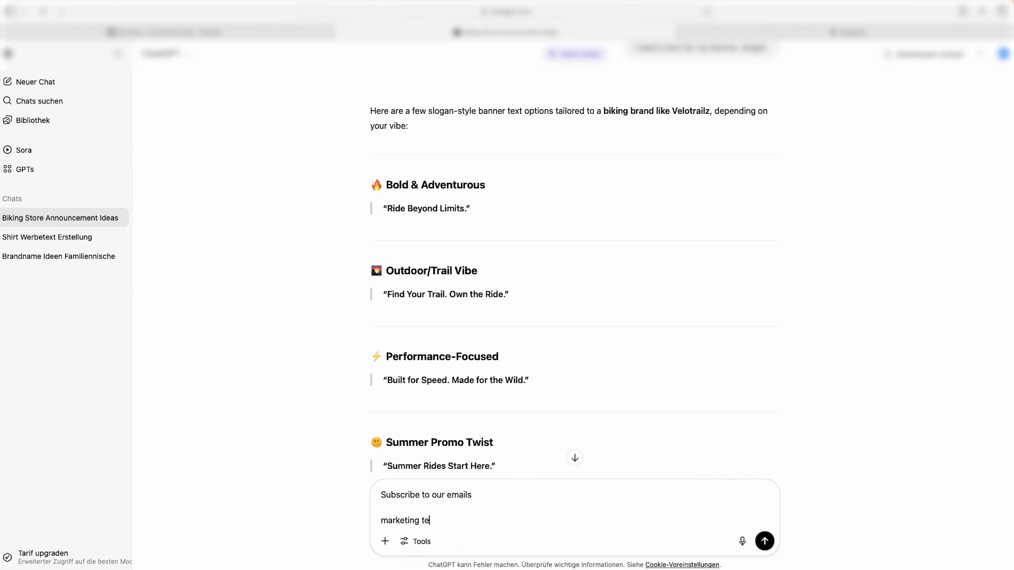
text(xt)
key(Return)
Set the footer's email signup heading to "Be the first to hear about new gear, exclusive offers, and trail-tested tips. No spam, just the good stuff.".
drag(458, 218, 770, 227)
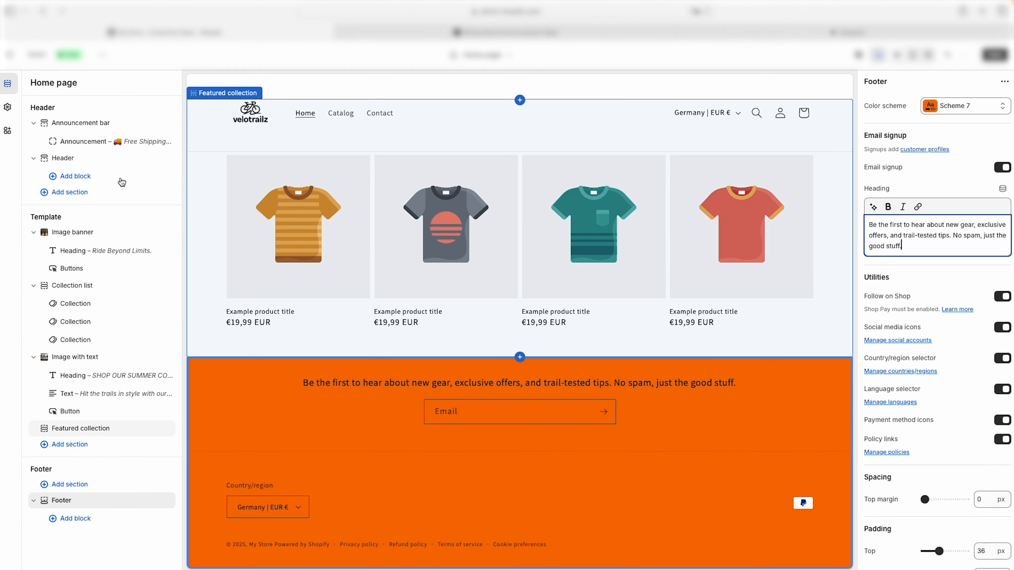
scroll(389, 213, up, 15)
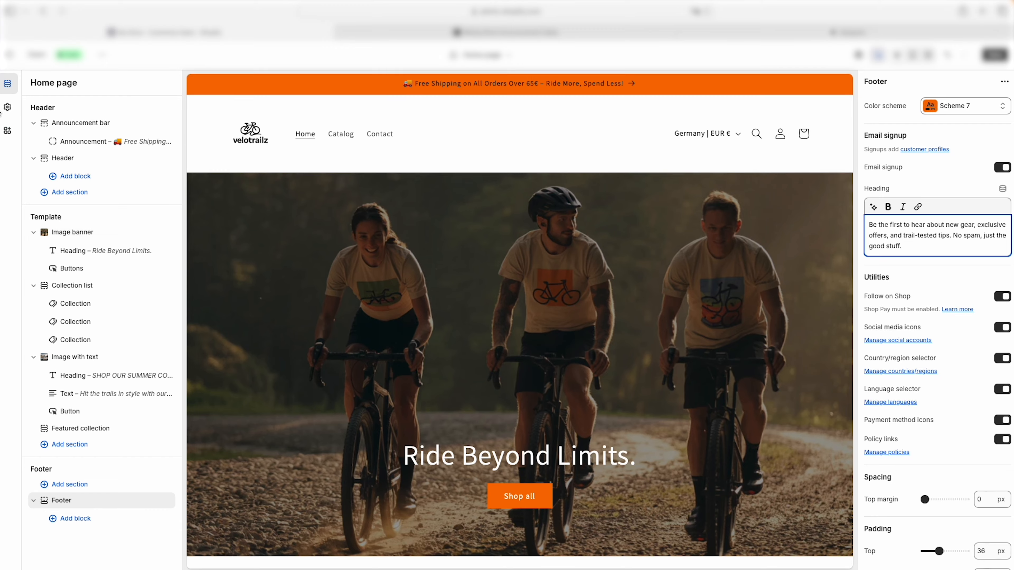
Save the theme changes and set the theme's Headings font to Archivo in the Bold style.
click(7, 106)
click(69, 144)
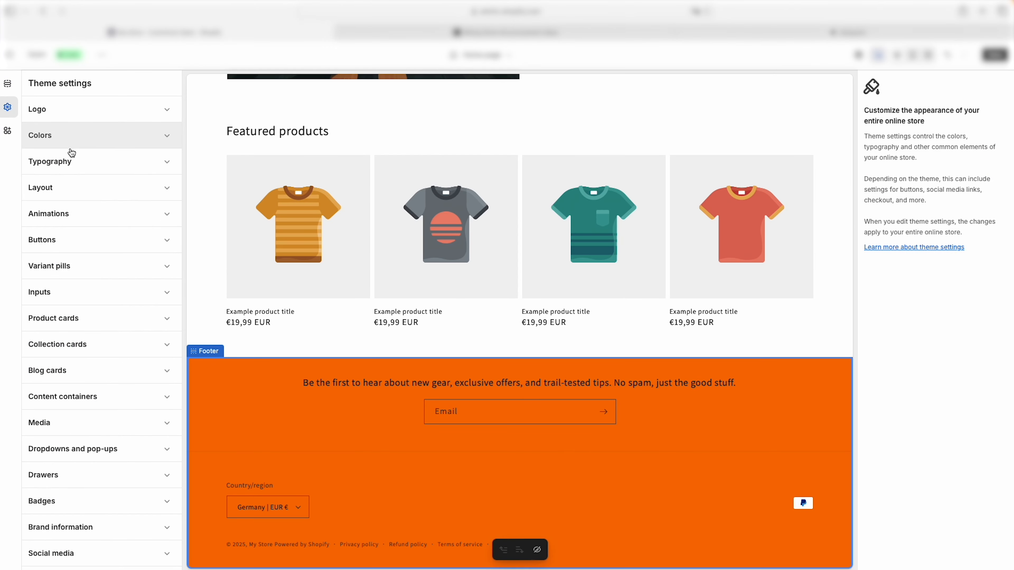
click(74, 164)
click(996, 55)
click(129, 211)
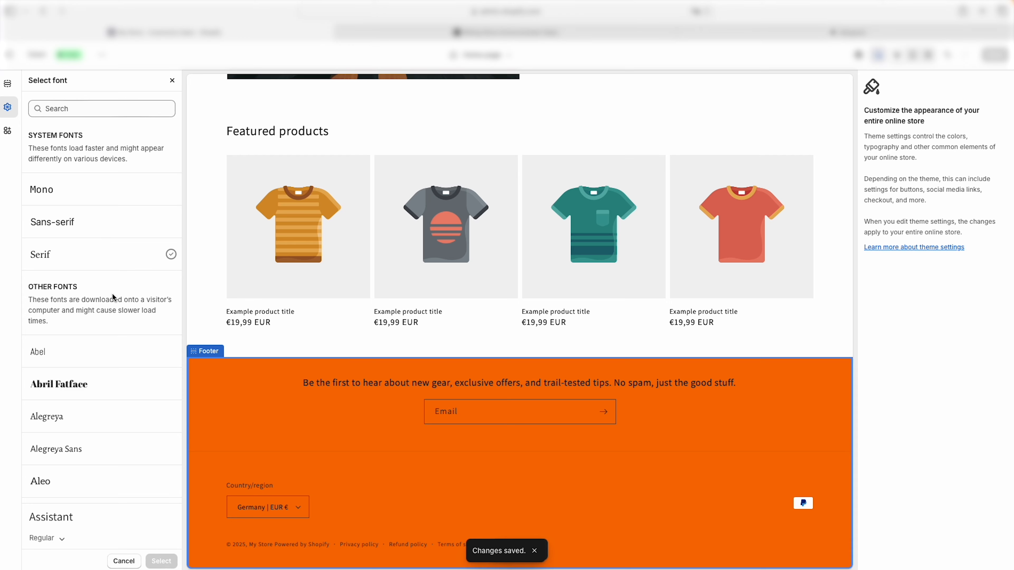
scroll(427, 301, up, 20)
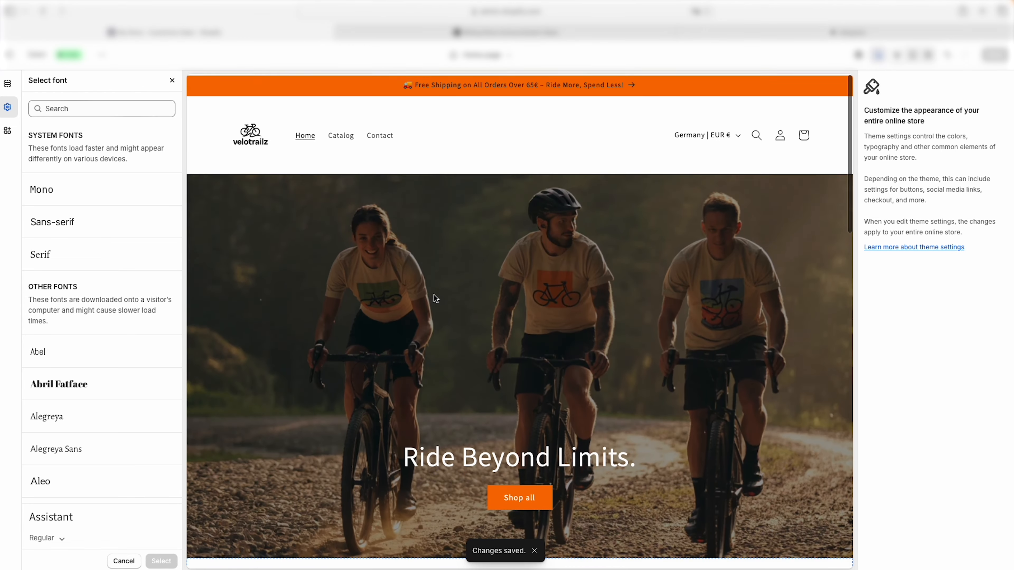
scroll(74, 344, down, 7)
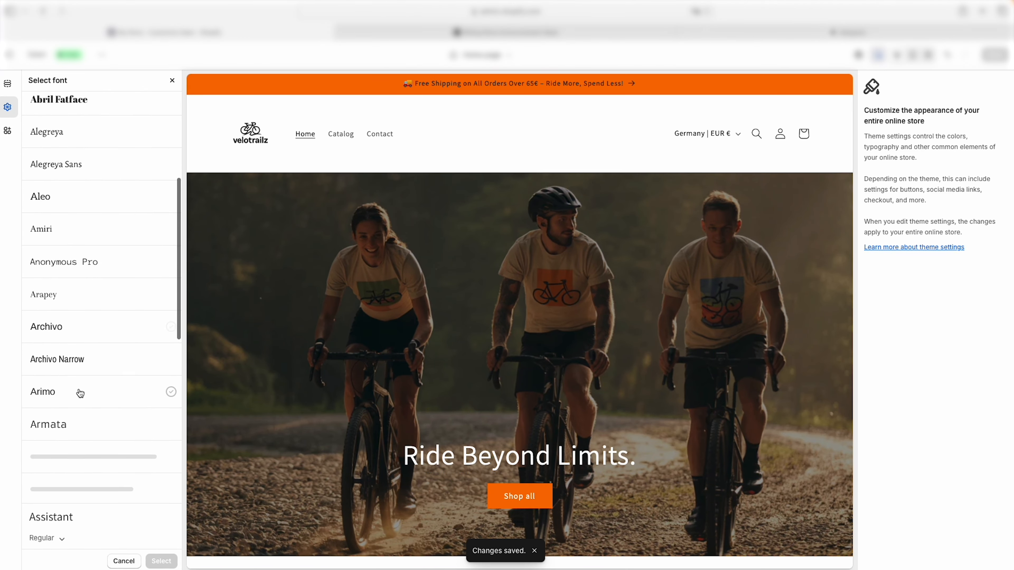
click(89, 321)
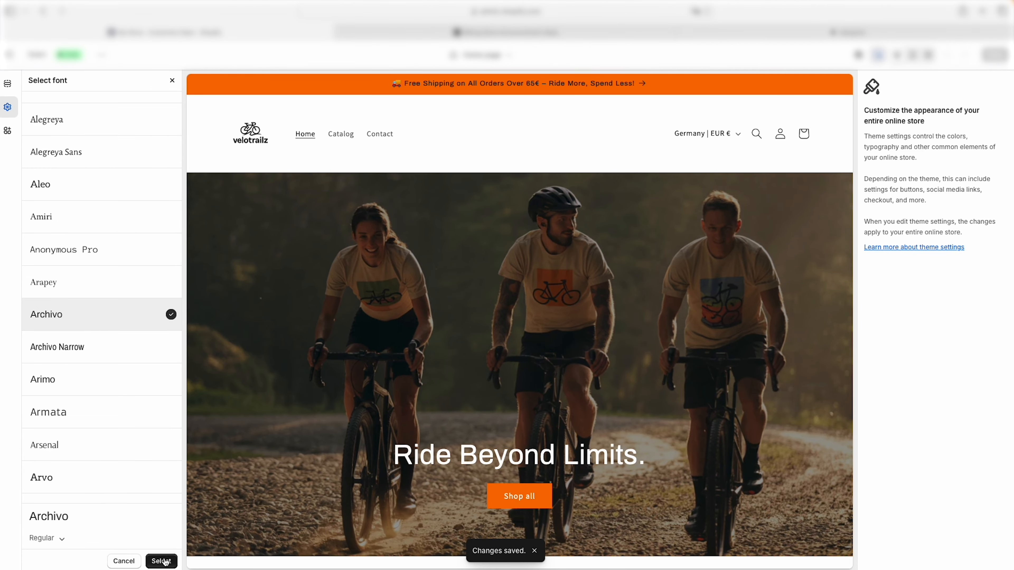
scroll(131, 505, down, 1)
click(62, 540)
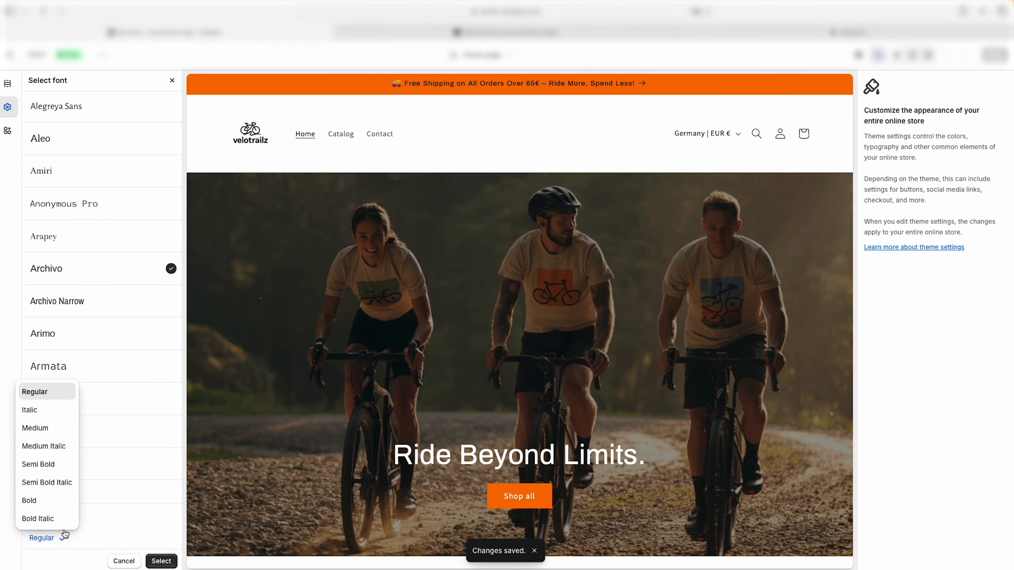
click(44, 501)
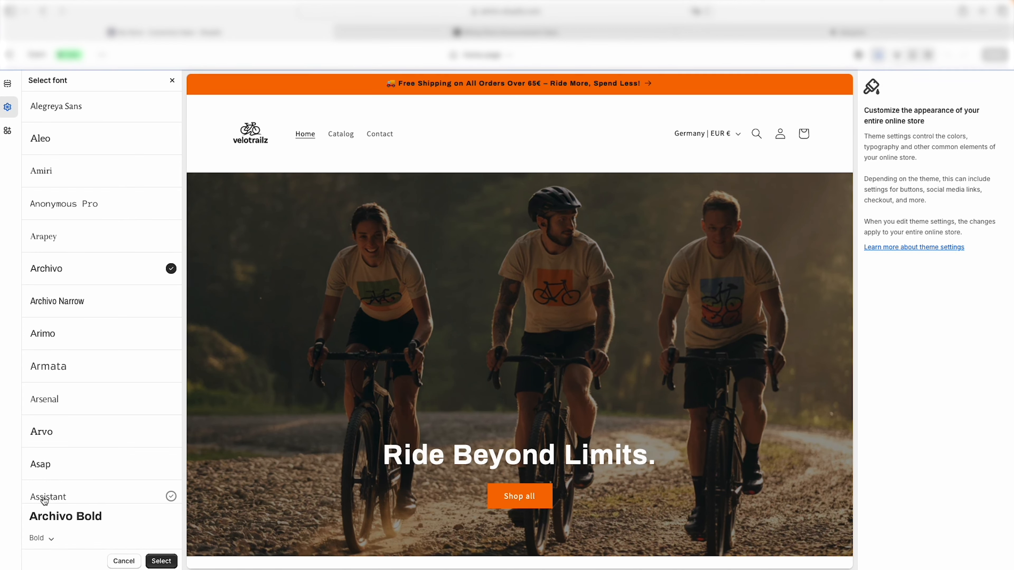
click(161, 561)
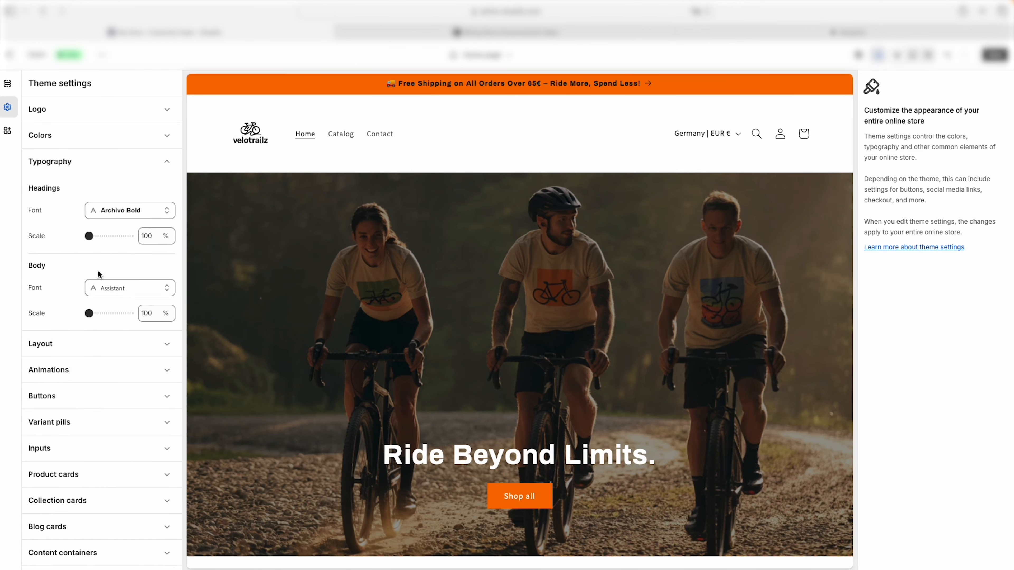
Set the theme's Body font to Archivo Regular and check the fonts across the home page.
click(117, 290)
scroll(80, 379, down, 3)
click(55, 475)
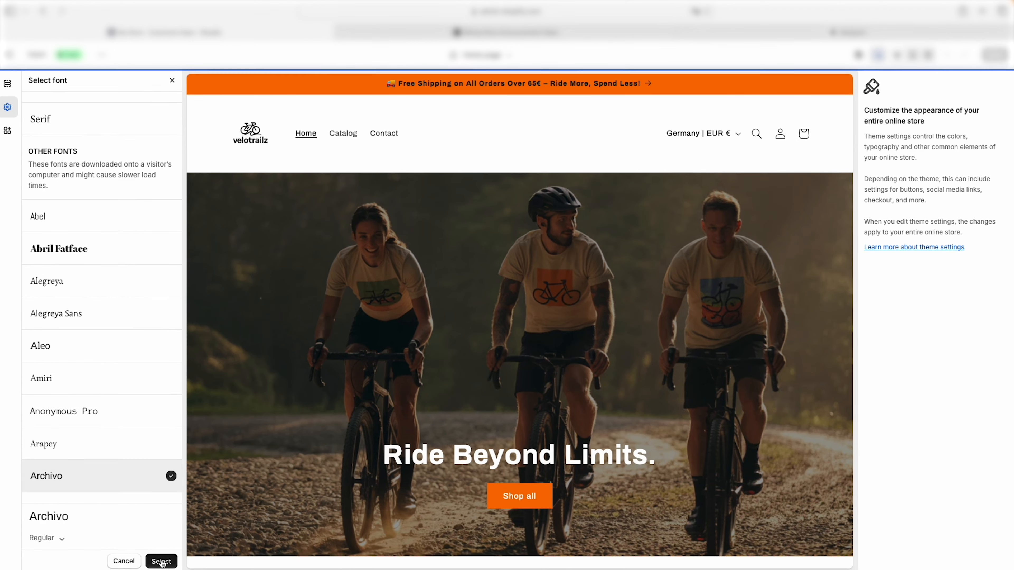
click(169, 561)
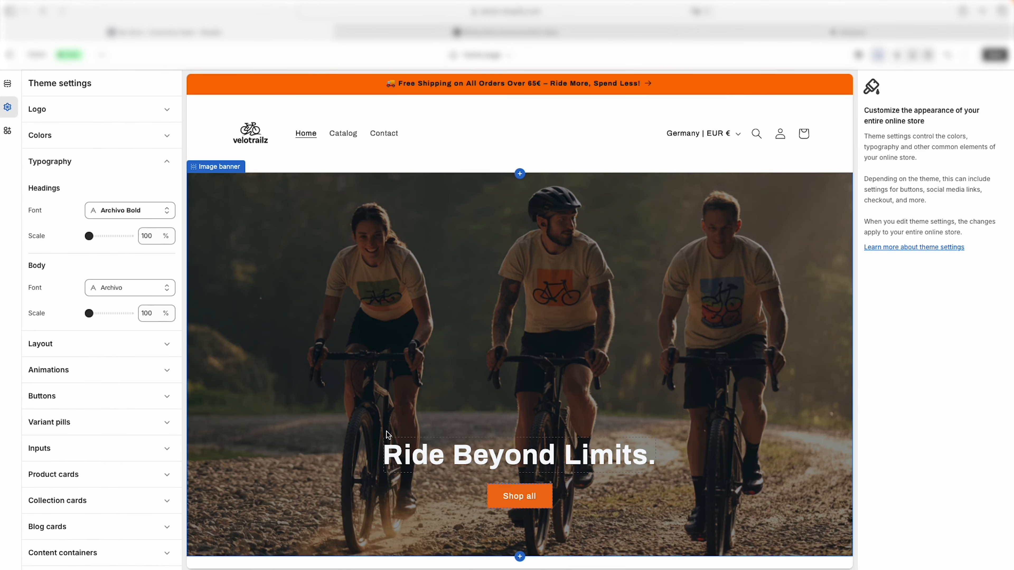
scroll(379, 340, down, 10)
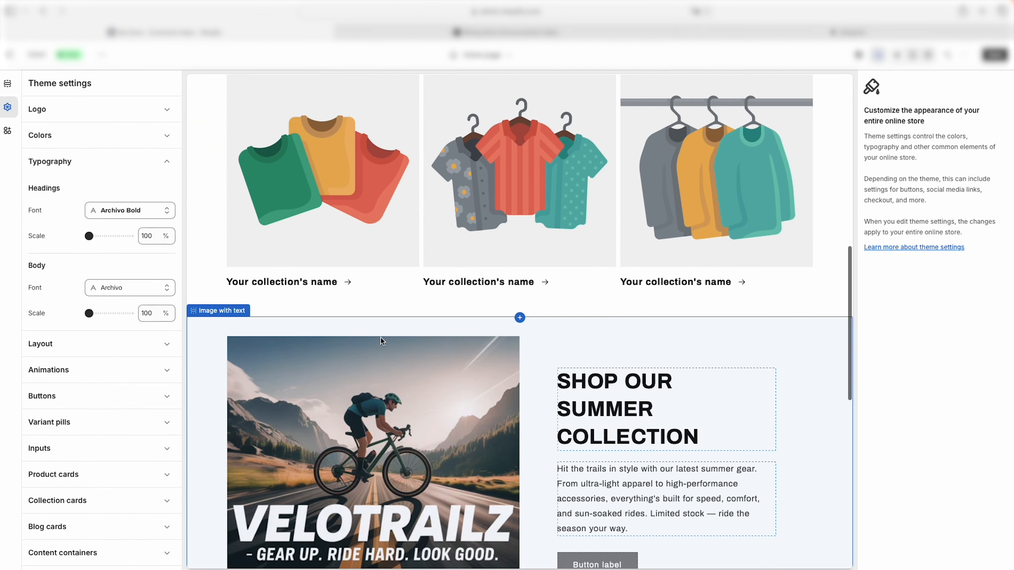
scroll(472, 257, down, 10)
scroll(473, 257, up, 1)
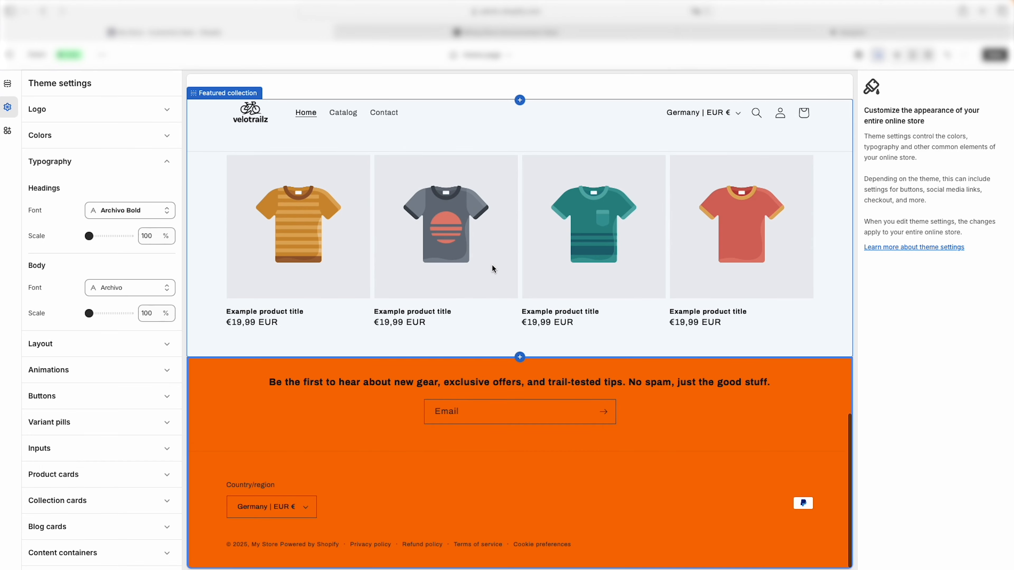
Try the Semi Bold Italic style for the theme's Archivo Headings font and set the style back to Bold.
scroll(495, 266, up, 20)
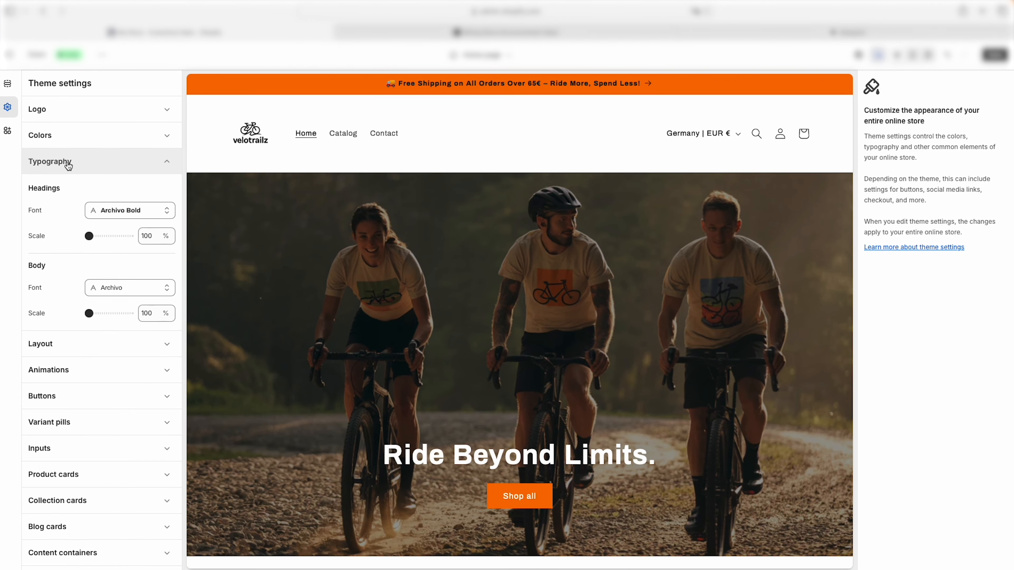
click(133, 211)
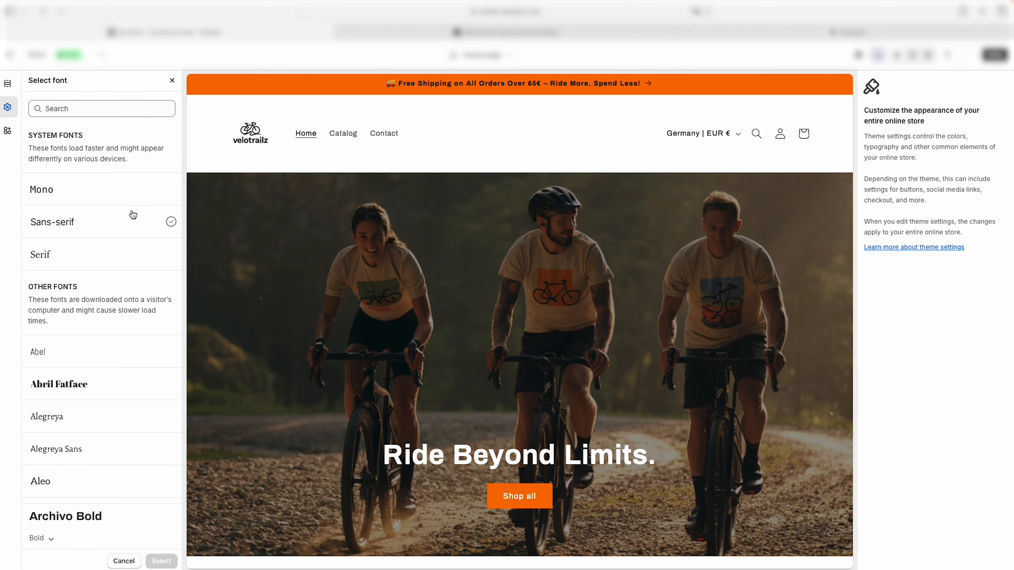
click(44, 540)
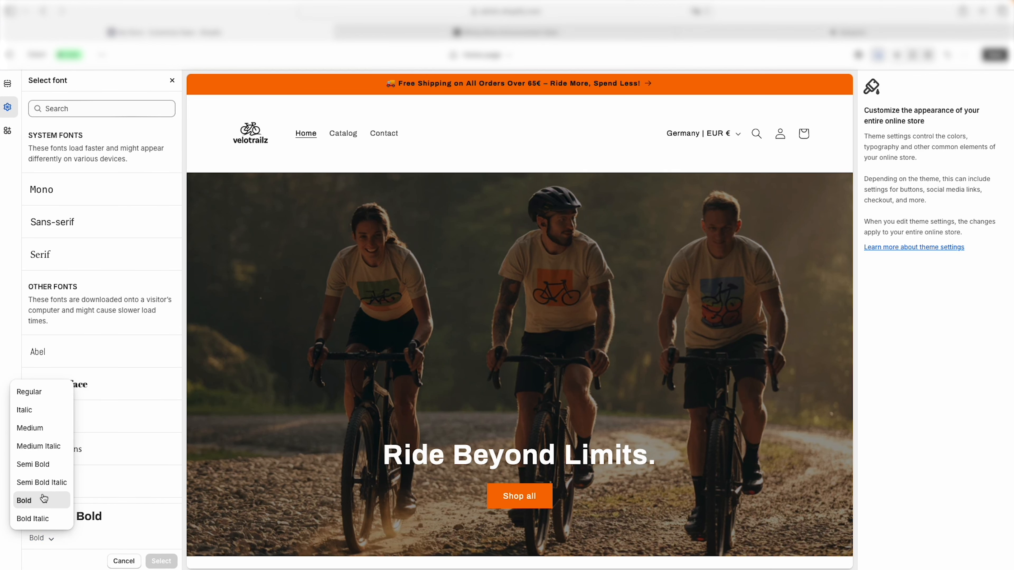
click(48, 483)
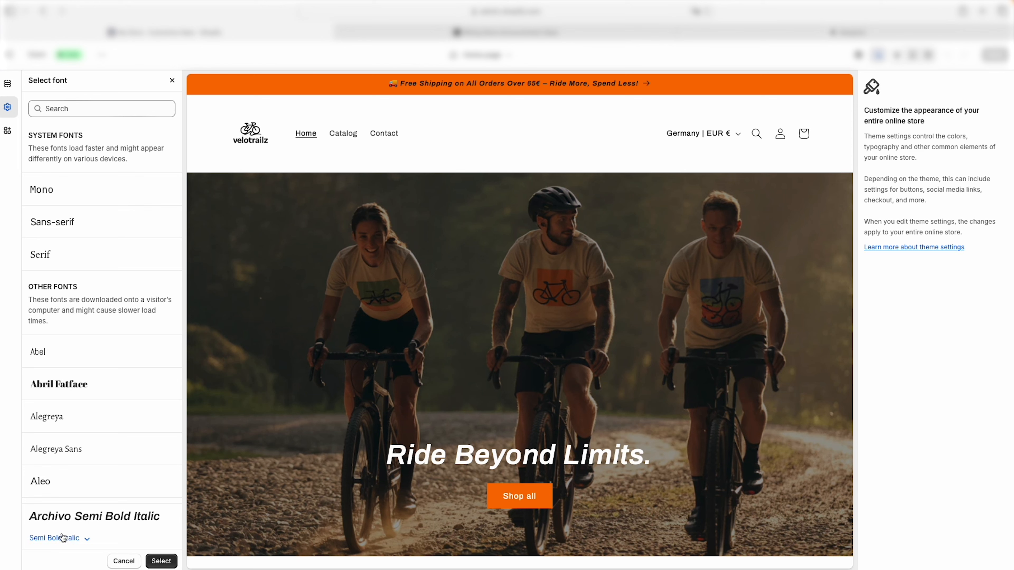
click(63, 538)
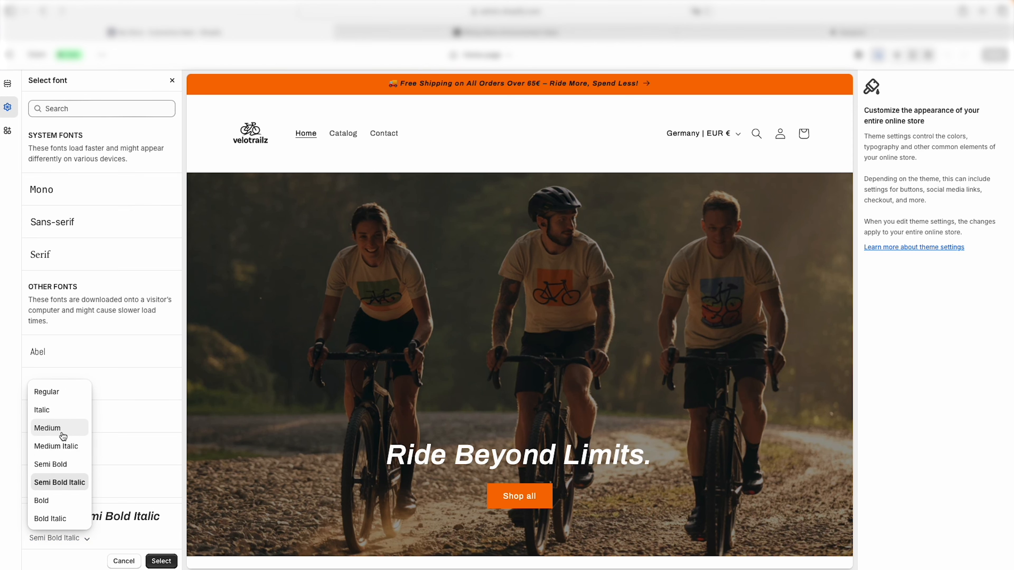
click(53, 501)
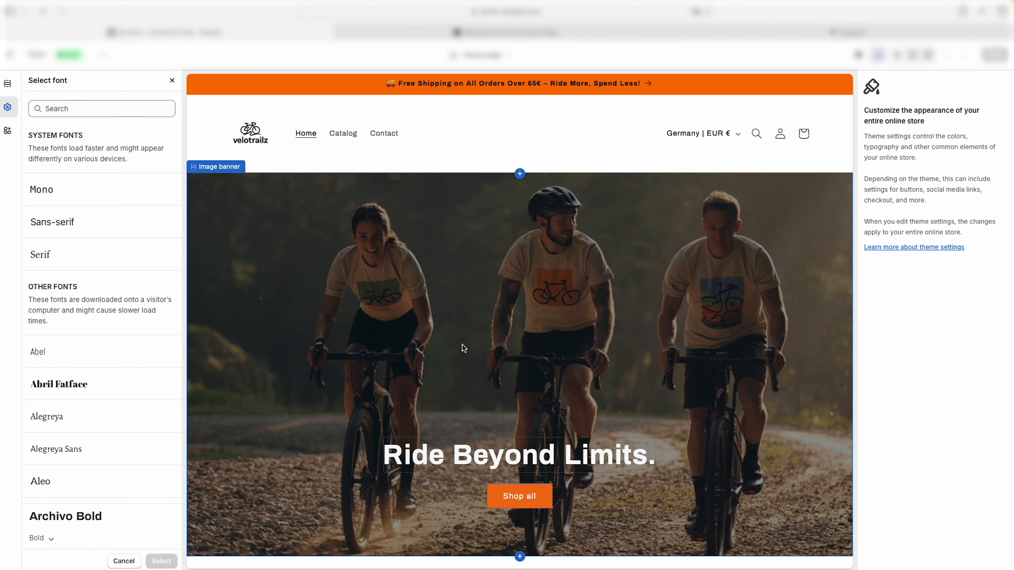
scroll(463, 345, down, 10)
scroll(487, 236, up, 10)
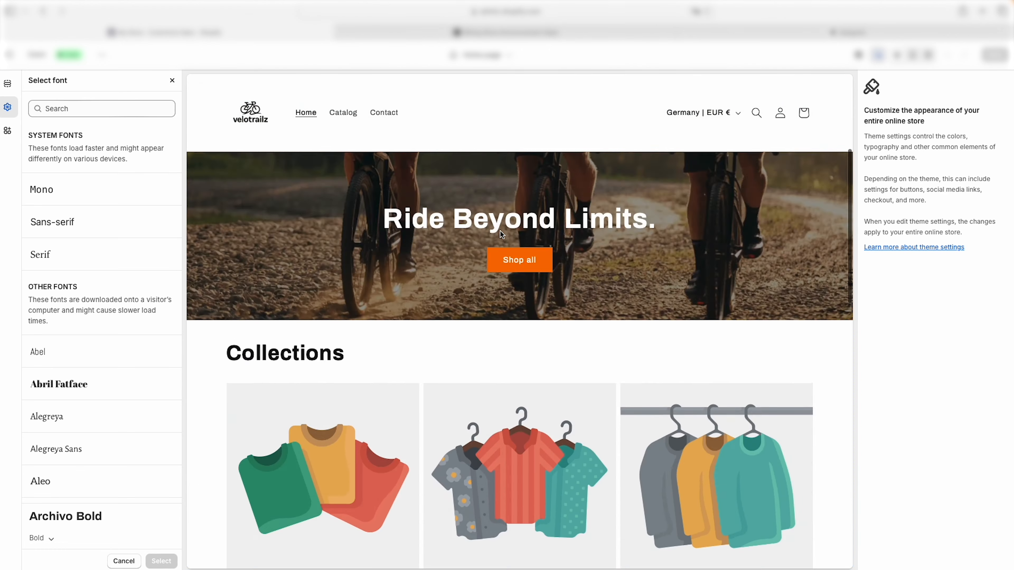
Look at the product templates in the theme editor's list of store pages and return to the home page.
click(497, 56)
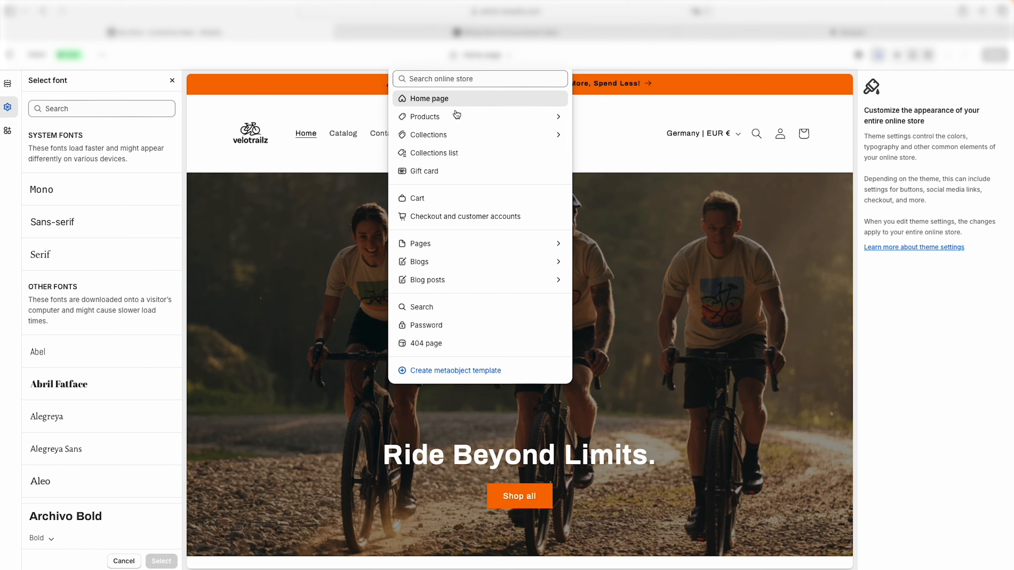
click(445, 119)
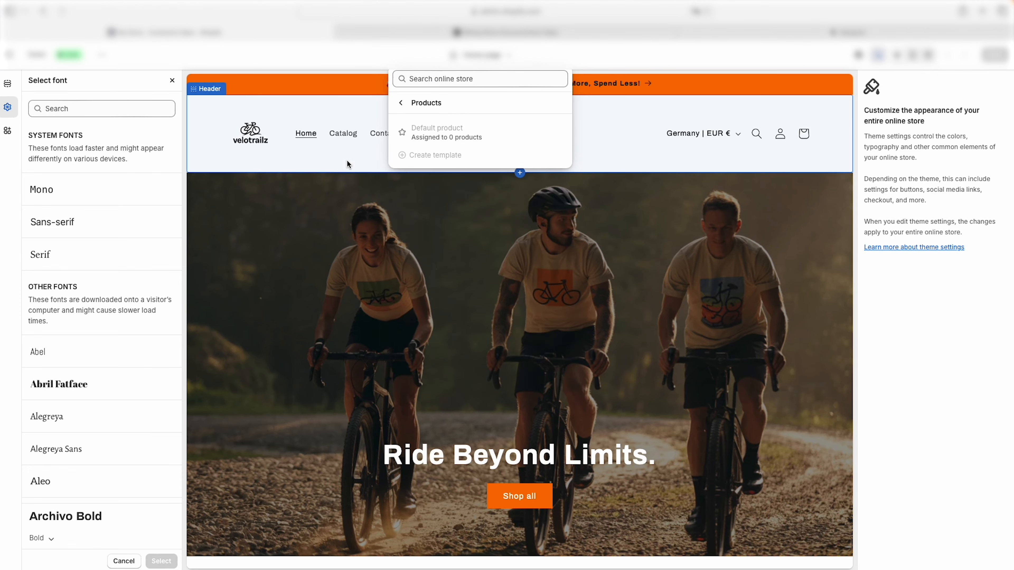
click(395, 167)
Label the Image with text section's button "SHOP NOW" and link it to All collections.
scroll(511, 233, down, 5)
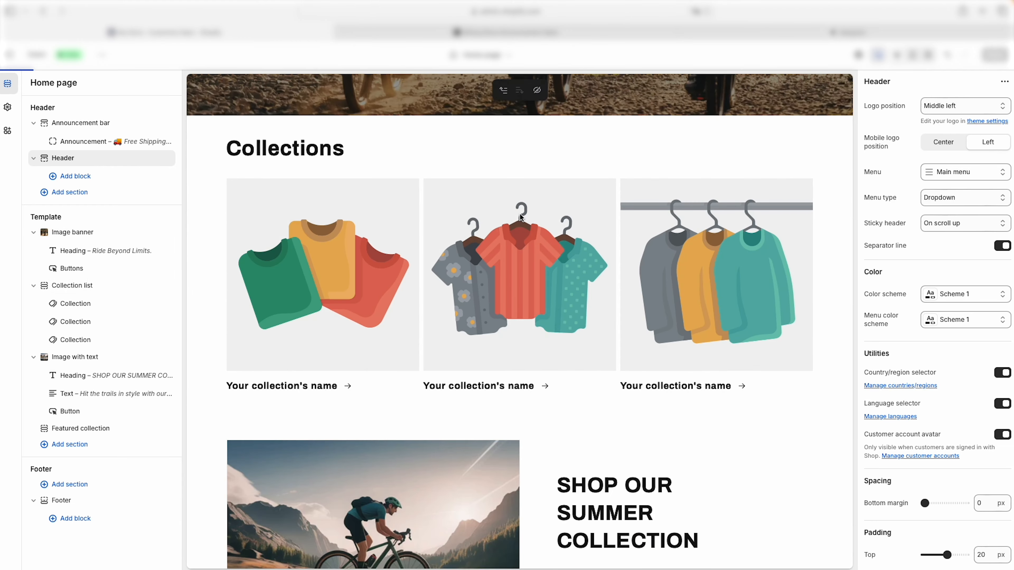
scroll(539, 212, down, 10)
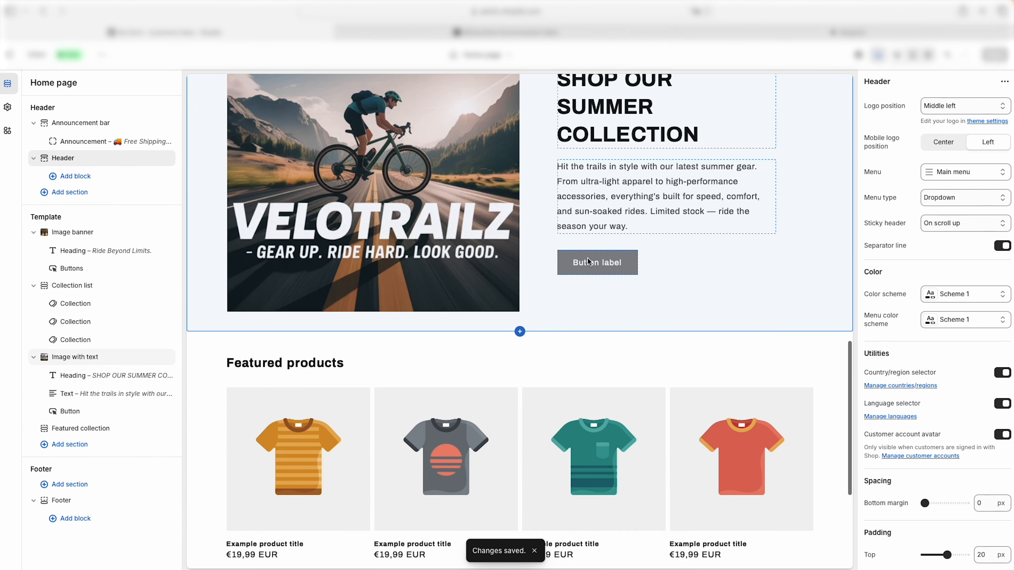
click(591, 262)
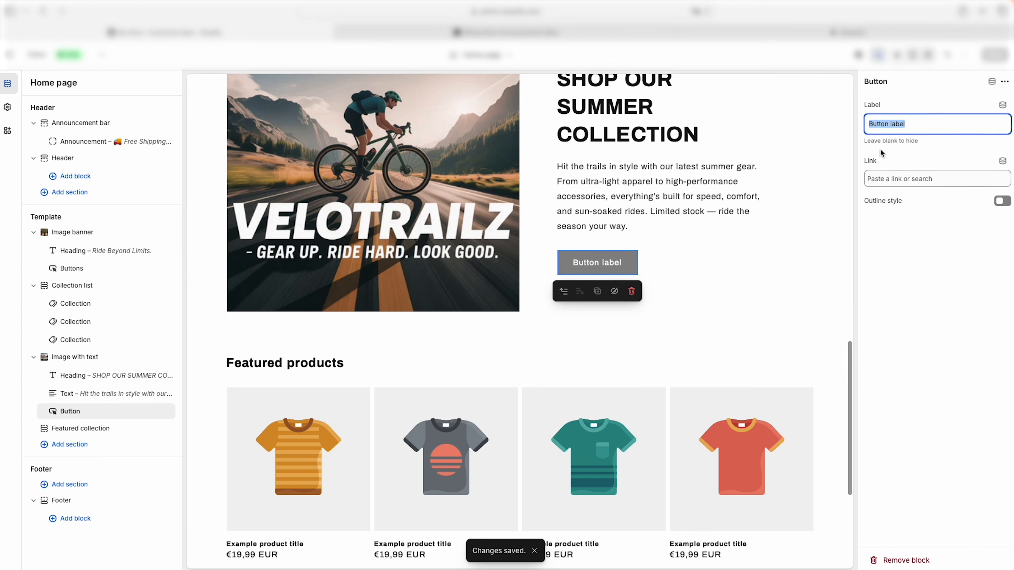
text(SHOP NOW)
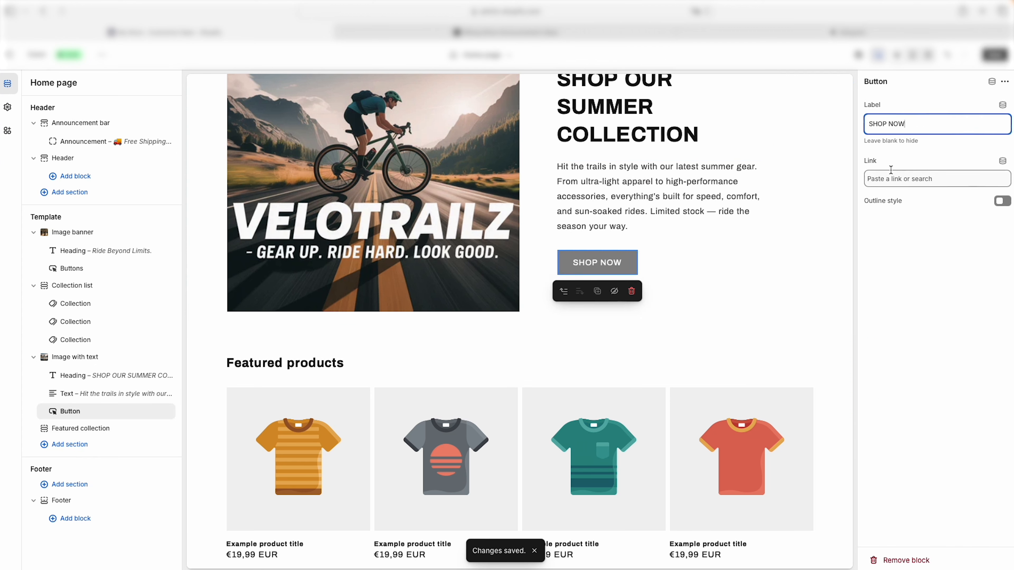
click(894, 179)
click(894, 199)
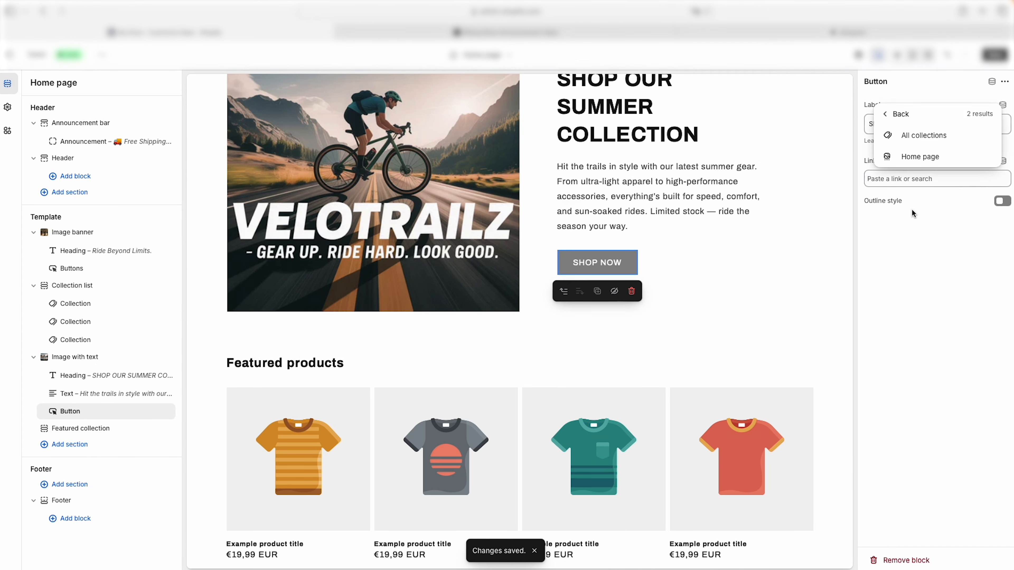
click(927, 135)
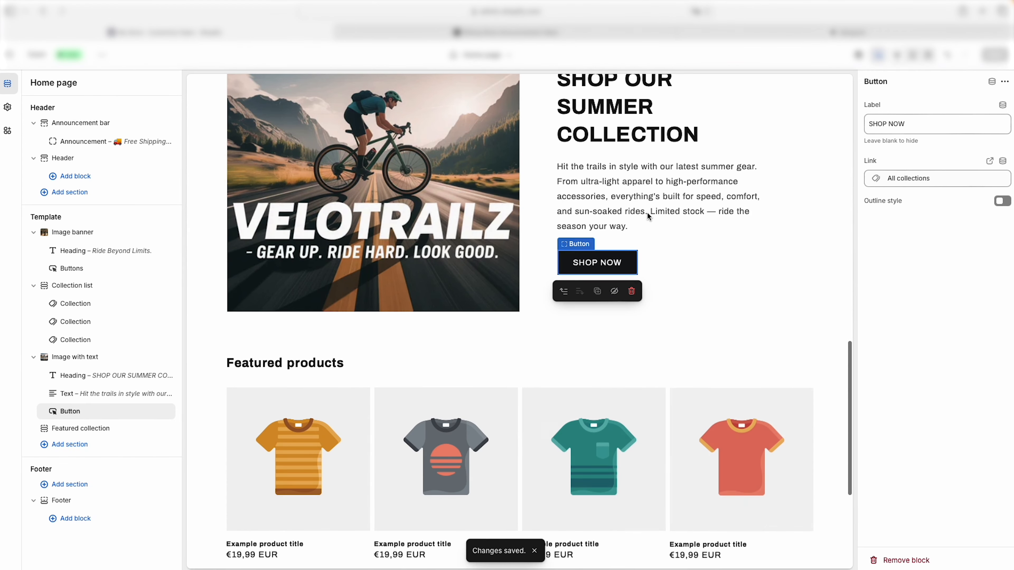
Review the whole home page in the desktop preview, from the announcement bar down to the footer.
scroll(598, 199, down, 5)
scroll(480, 160, up, 20)
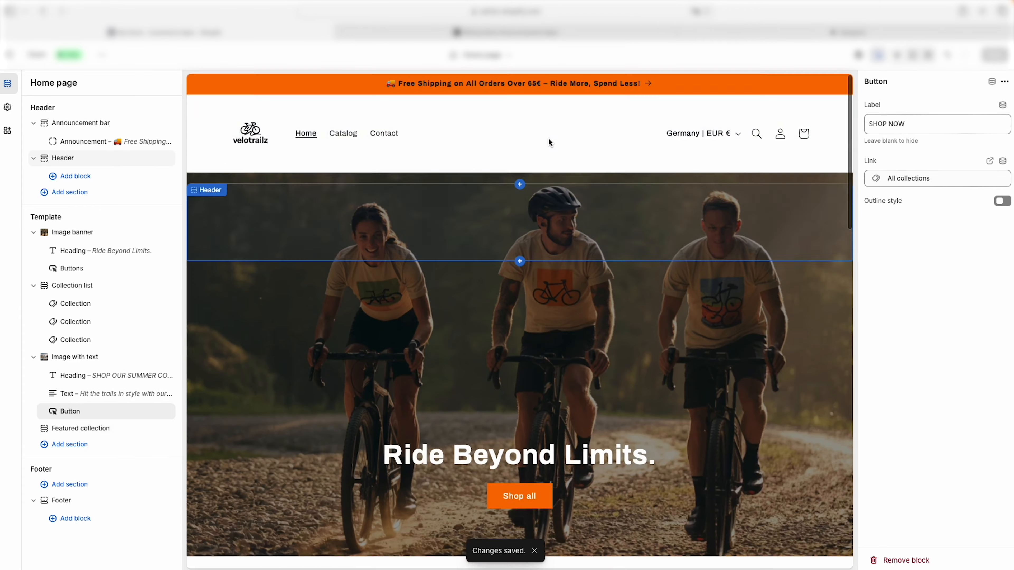
scroll(555, 152, down, 7)
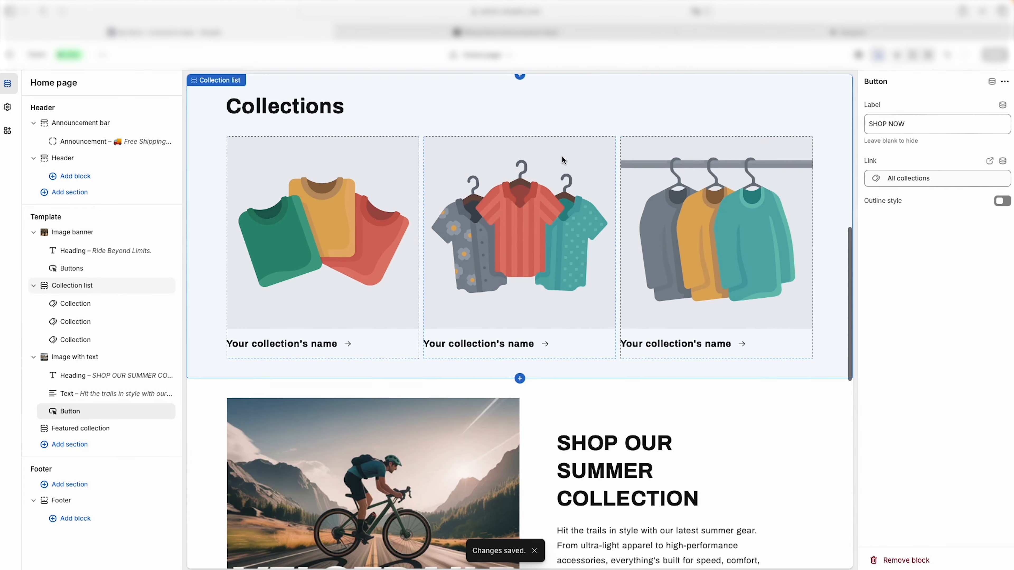
scroll(563, 157, down, 10)
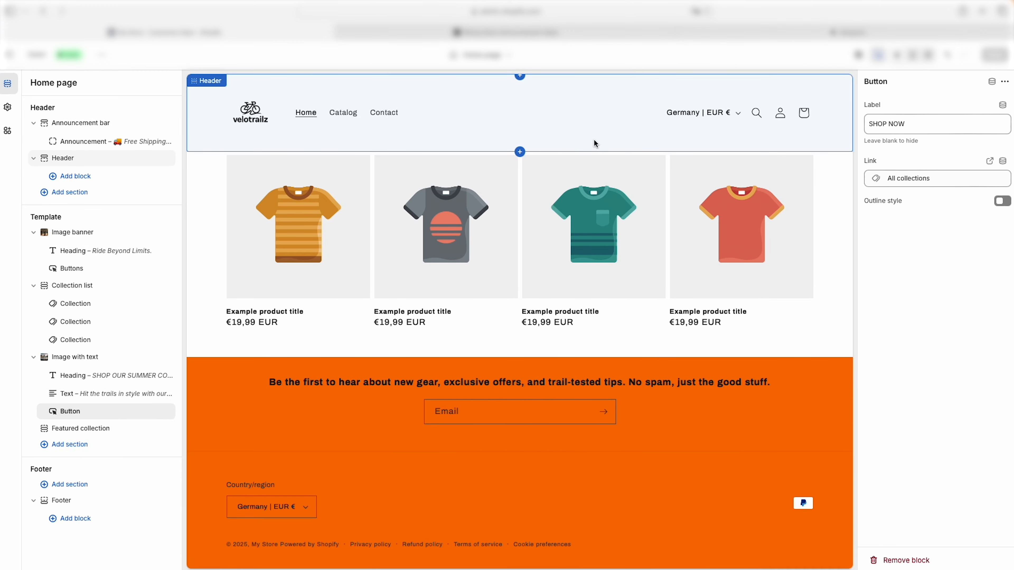
scroll(366, 103, up, 15)
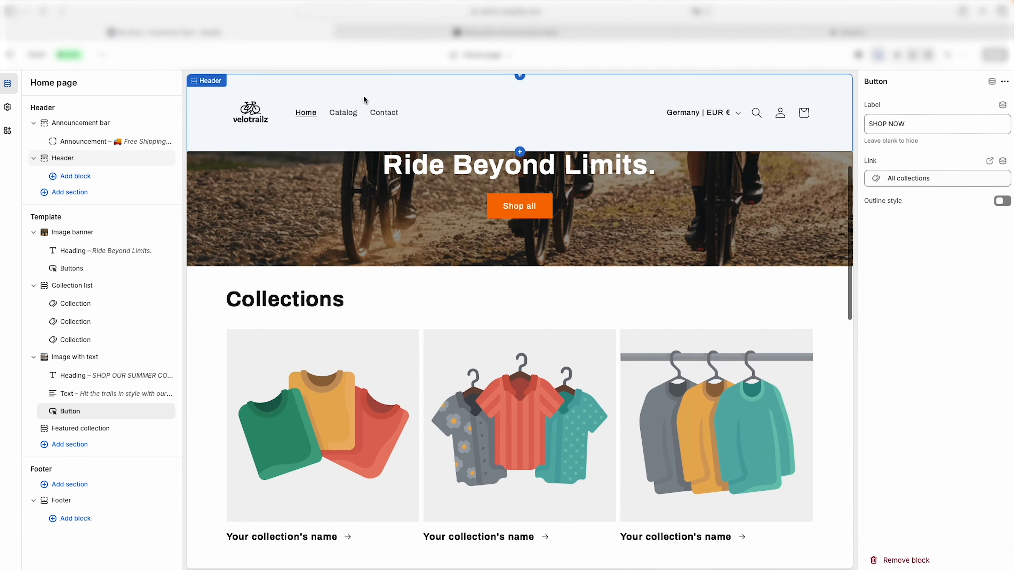
scroll(412, 218, up, 5)
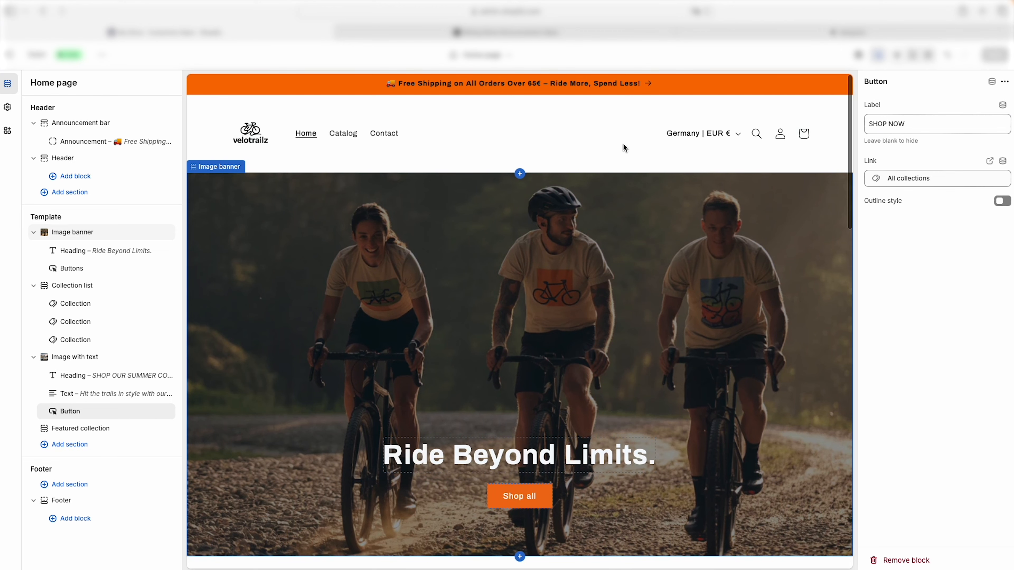
Preview the home page on mobile and set the header's mobile logo position to Center, keeping the Logo position at Middle left.
click(915, 56)
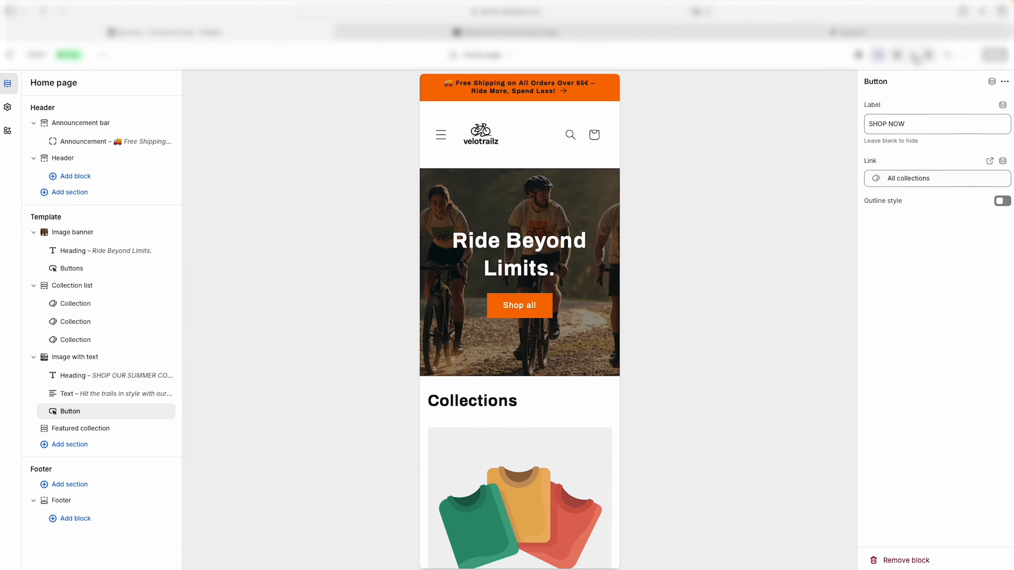
scroll(549, 242, down, 3)
scroll(549, 241, up, 3)
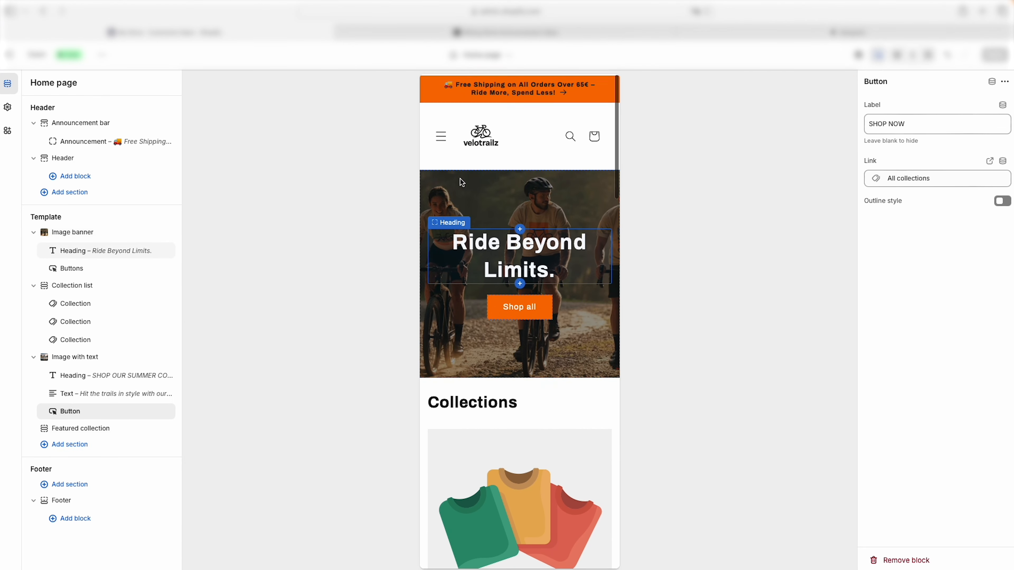
click(489, 142)
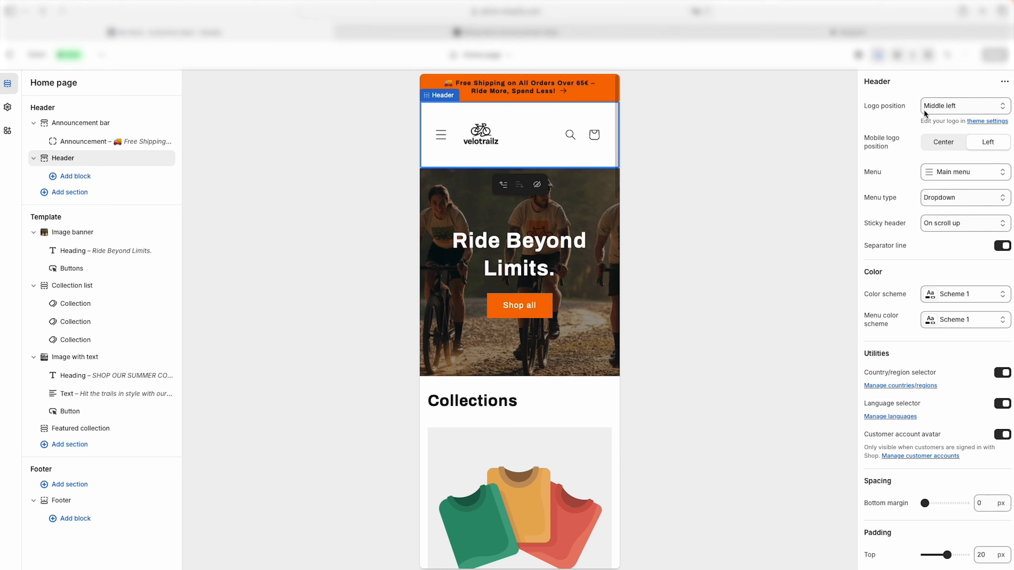
click(957, 107)
click(954, 93)
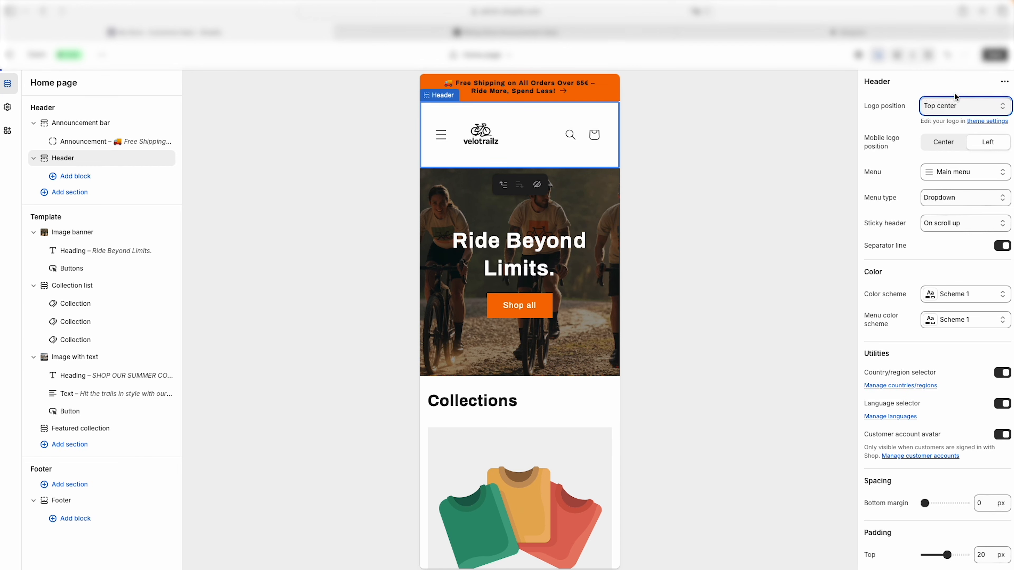
click(951, 145)
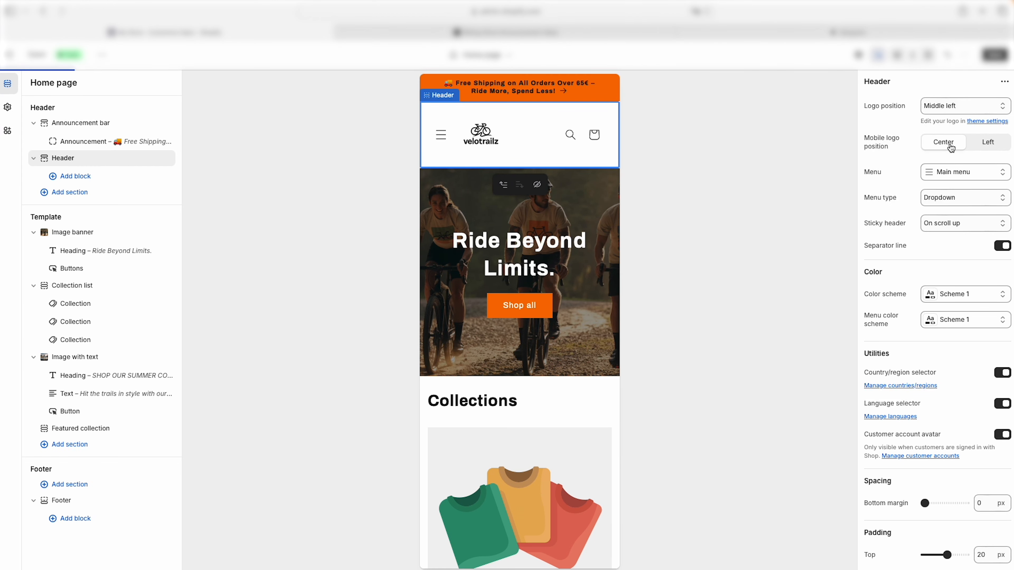
Compare the header in the mobile and desktop previews, then save the theme changes and exit the theme editor.
scroll(552, 212, down, 15)
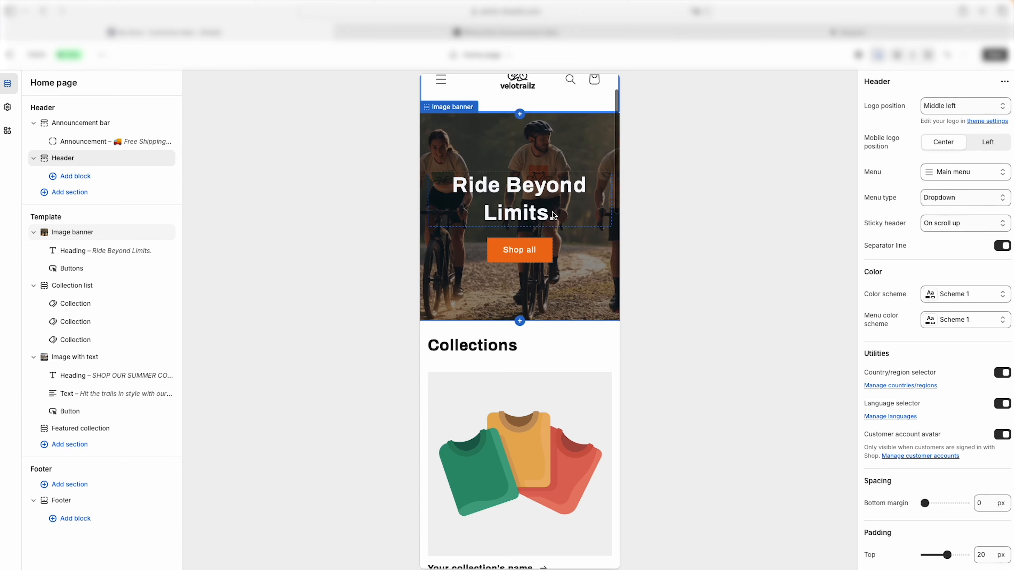
scroll(548, 200, up, 15)
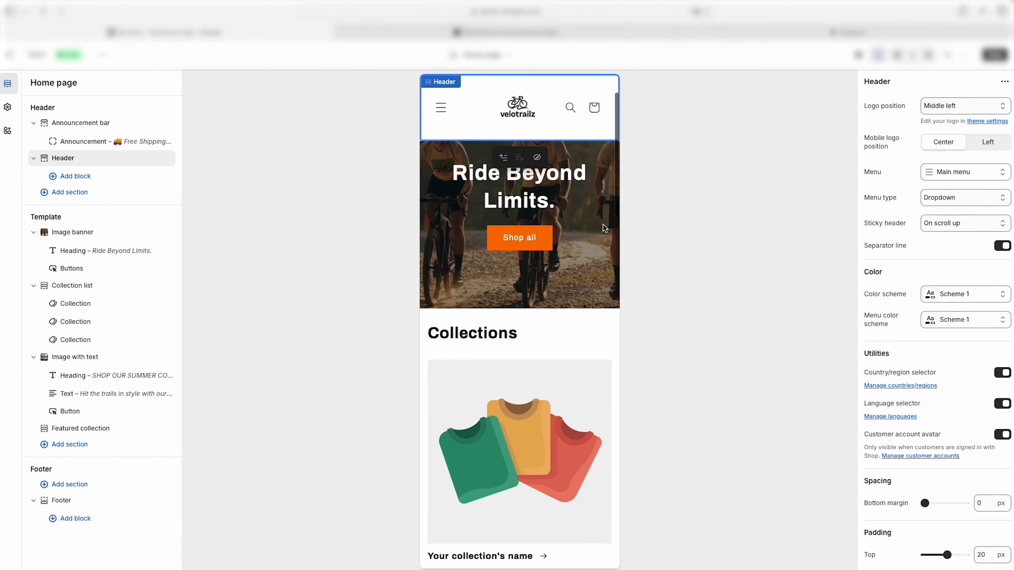
scroll(591, 180, up, 2)
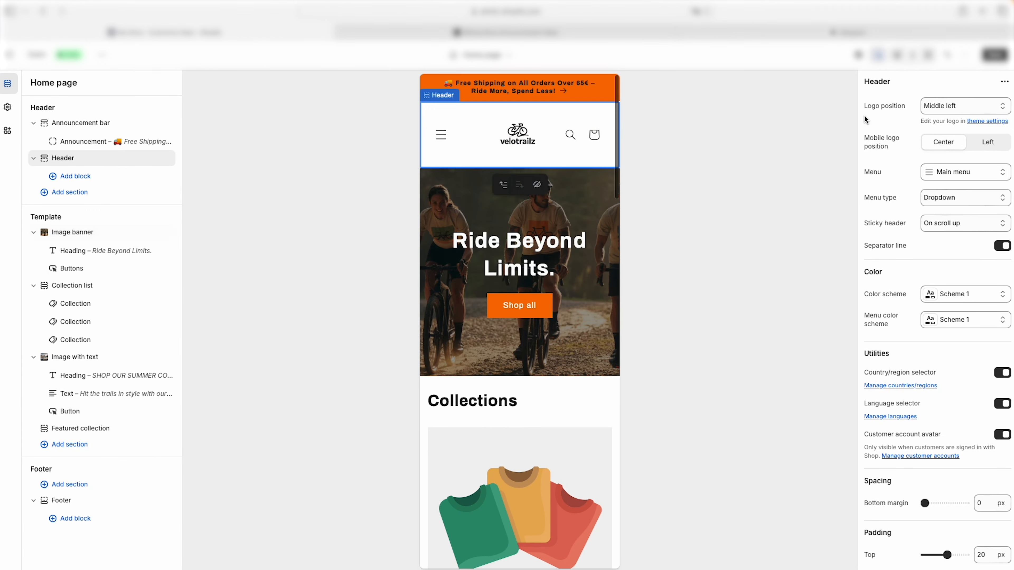
click(899, 56)
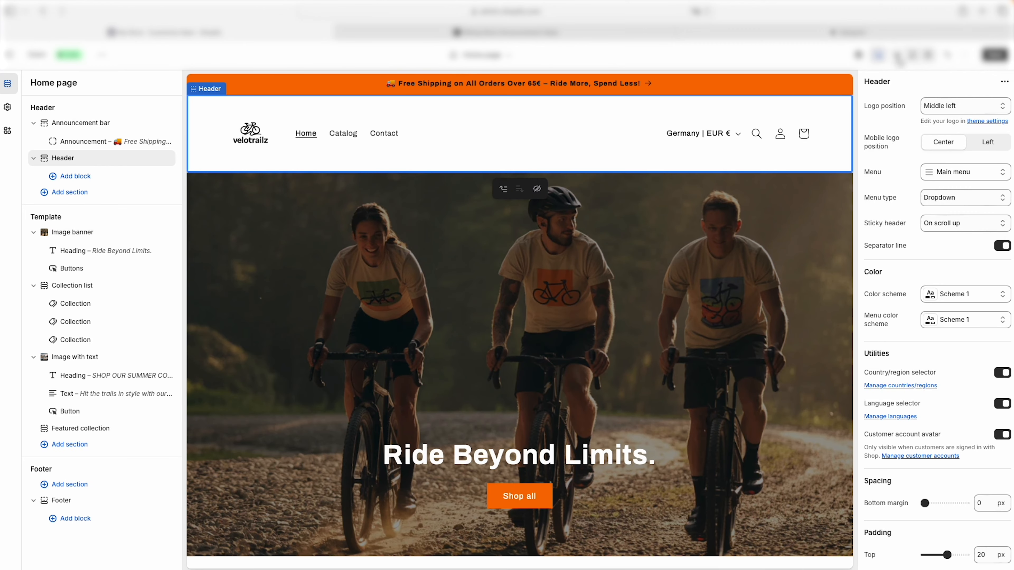
click(912, 56)
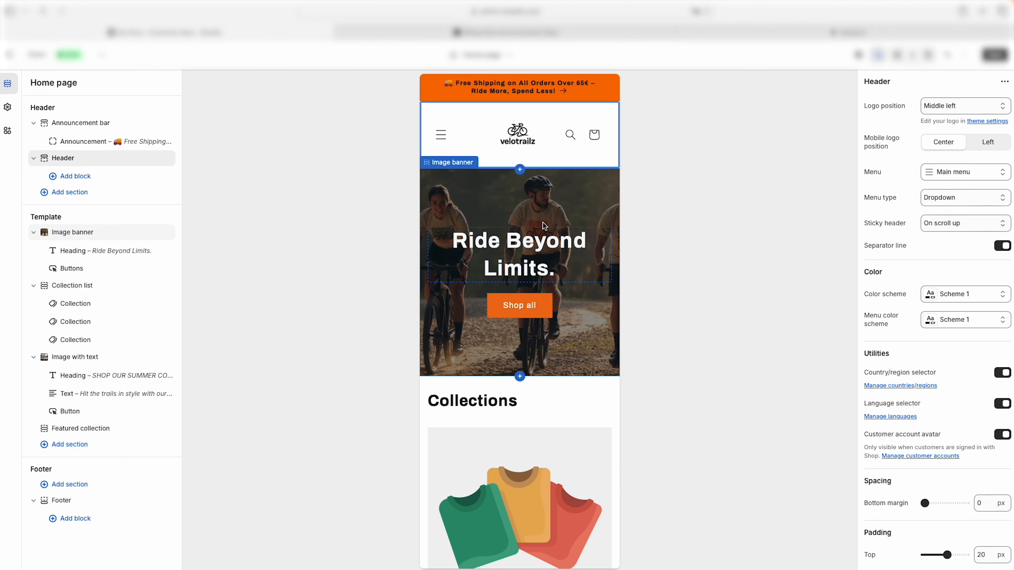
click(996, 55)
click(9, 55)
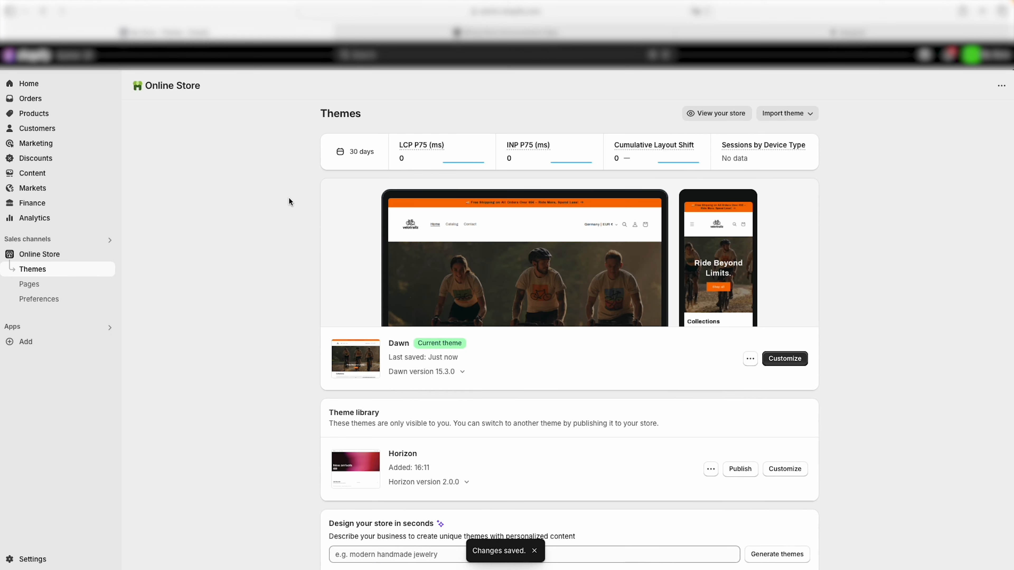
Search the store admin for "marketprint" and open the MarketPrint: Print On Demand listing in the Shopify App Store.
click(391, 59)
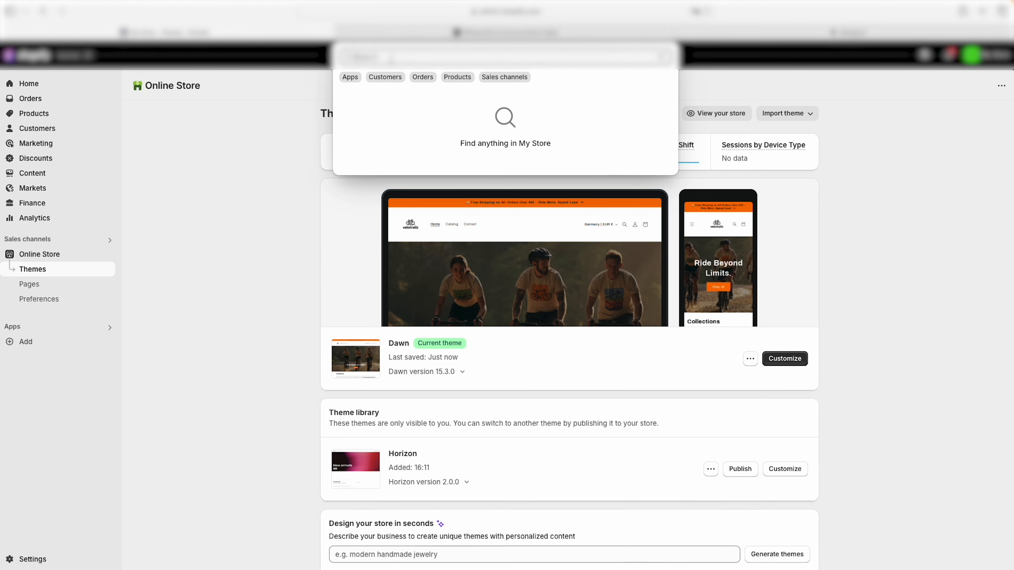
text(marketprin)
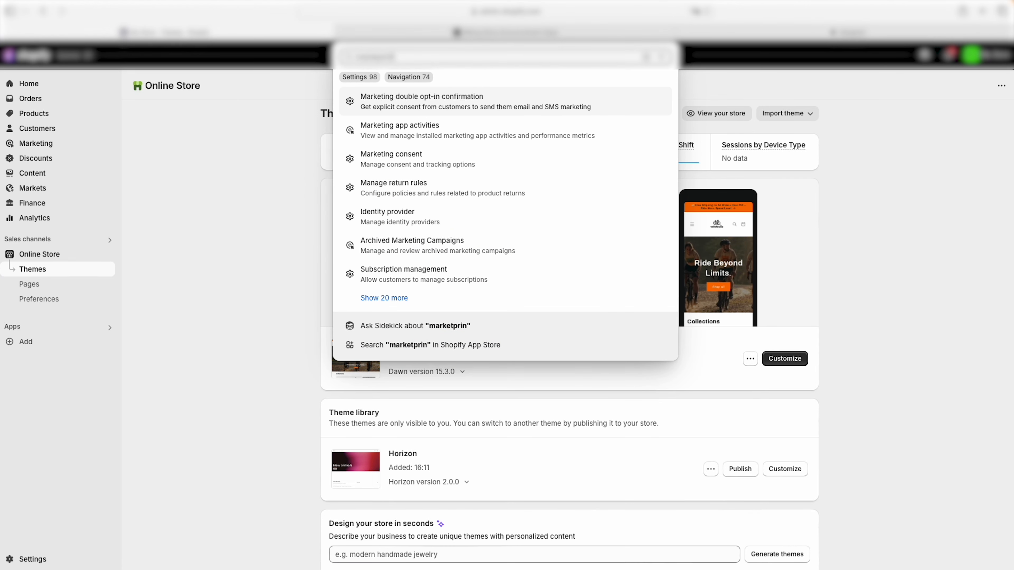
text(t)
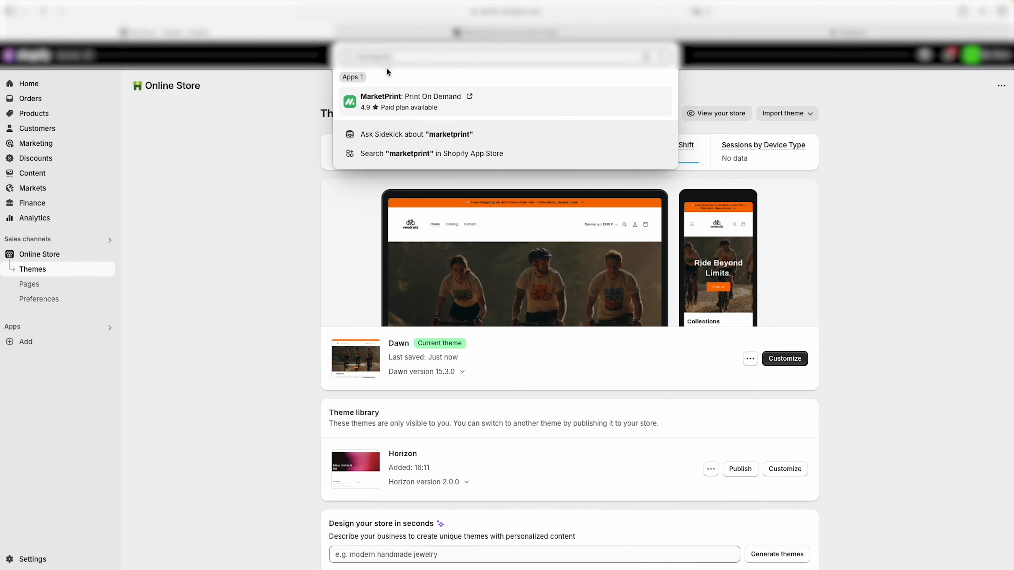
click(472, 99)
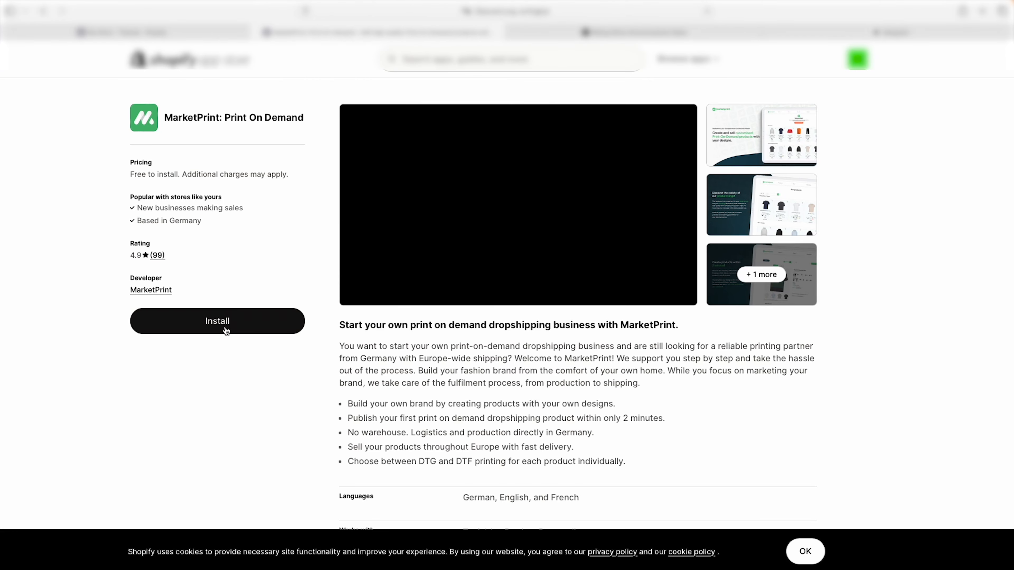
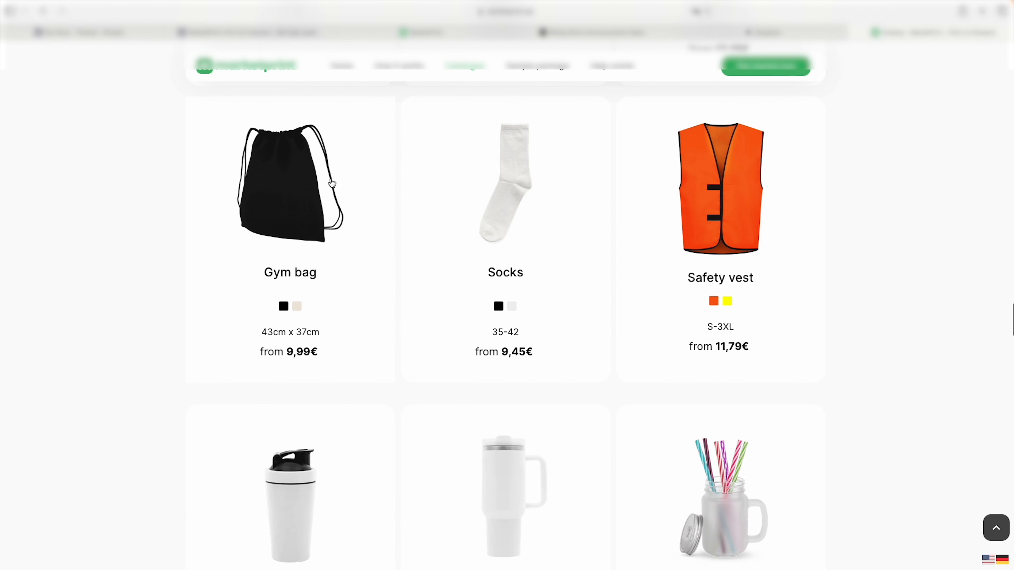
Look through the accessories and home products in the MarketPrint catalogue, including drinkware and mugs, and return to its beginning.
scroll(699, 189, down, 5)
scroll(699, 188, down, 12)
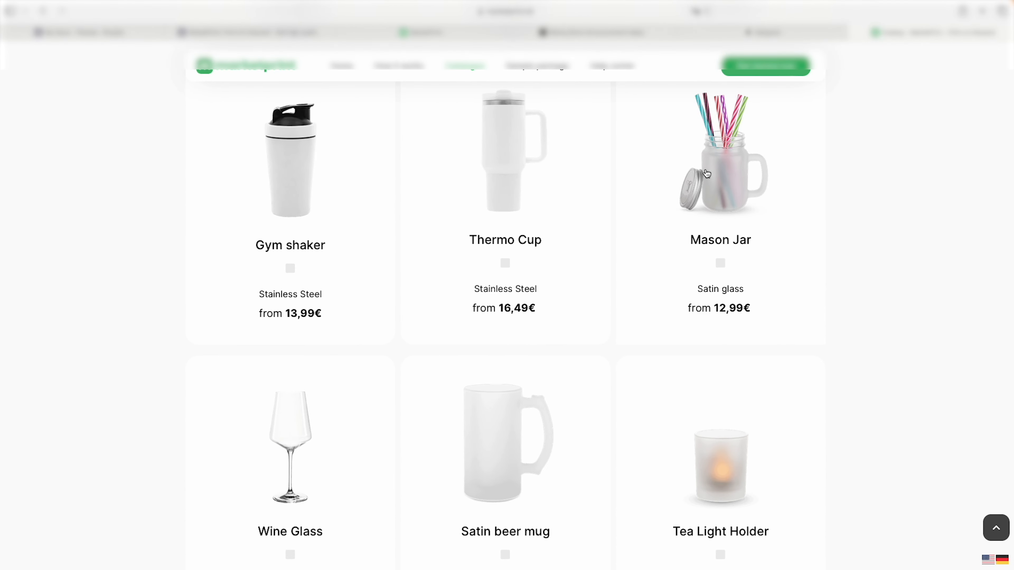
scroll(566, 261, down, 20)
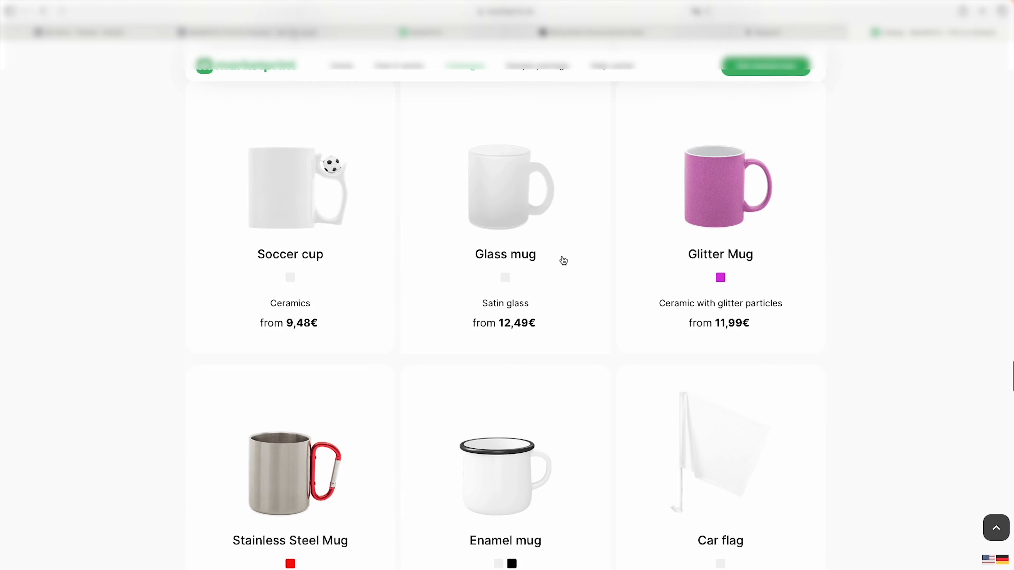
scroll(459, 209, down, 8)
scroll(409, 196, down, 6)
scroll(448, 180, up, 20)
scroll(451, 179, up, 20)
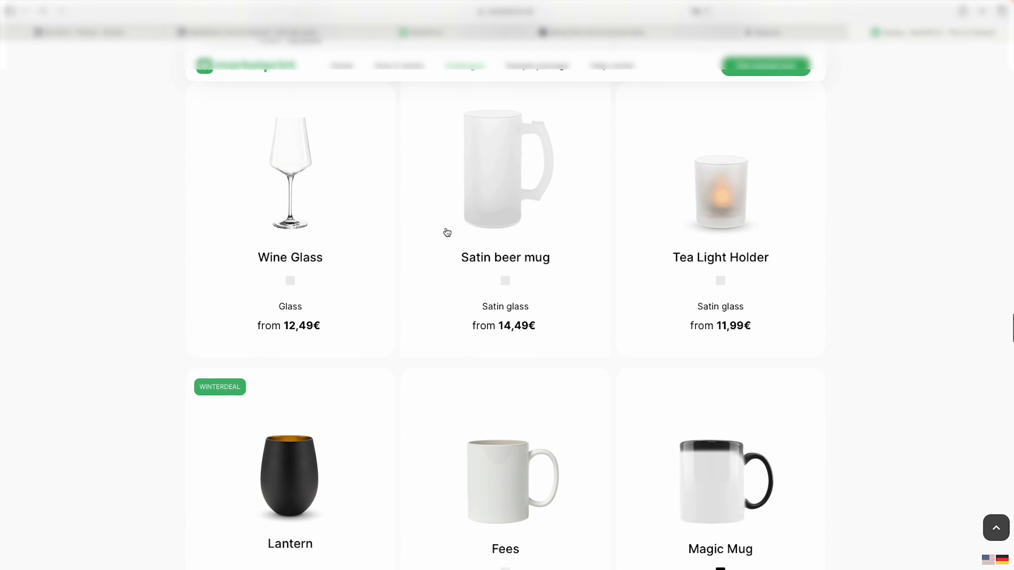
scroll(454, 241, up, 20)
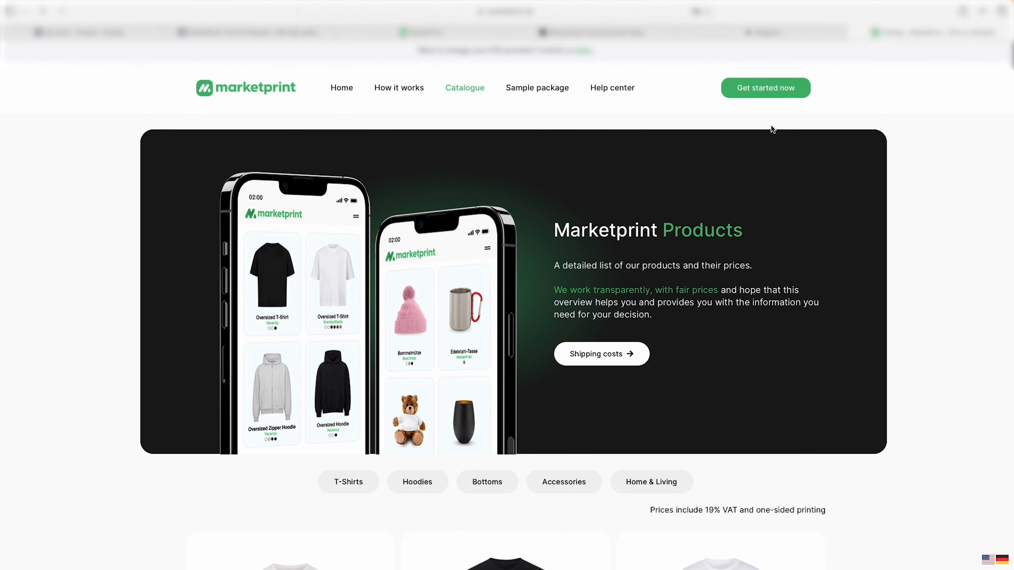
Switch back to the MarketPrint app and browse its full product range, from T-shirts and hoodies to trousers and underwear.
click(763, 36)
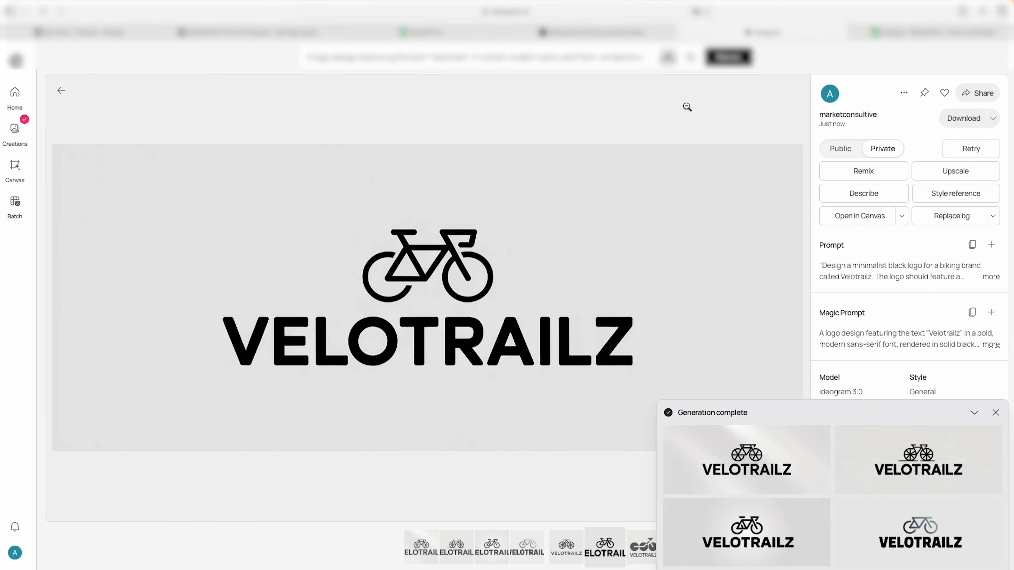
click(623, 33)
click(758, 32)
click(407, 33)
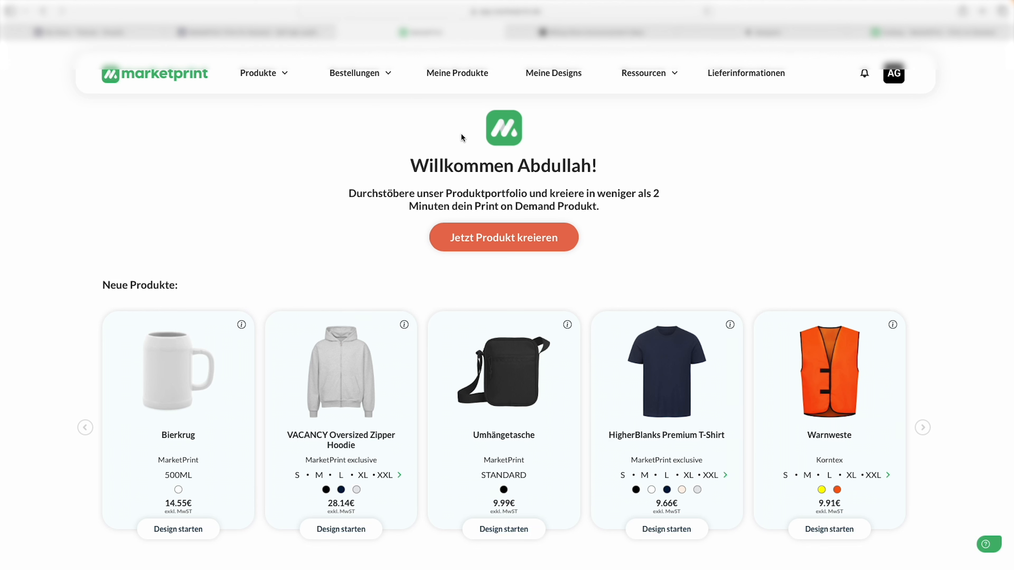
click(267, 74)
click(262, 102)
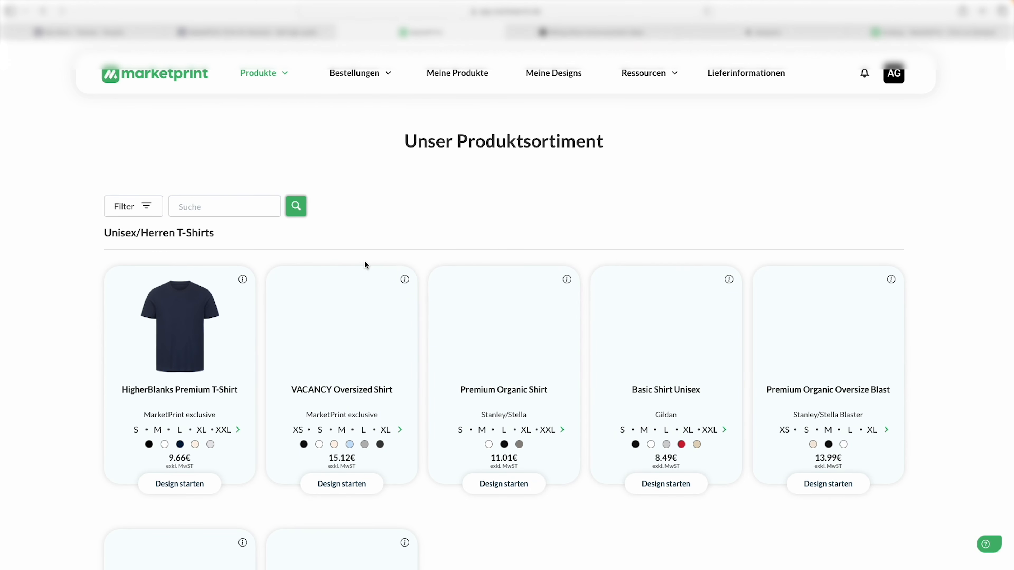
scroll(436, 256, down, 15)
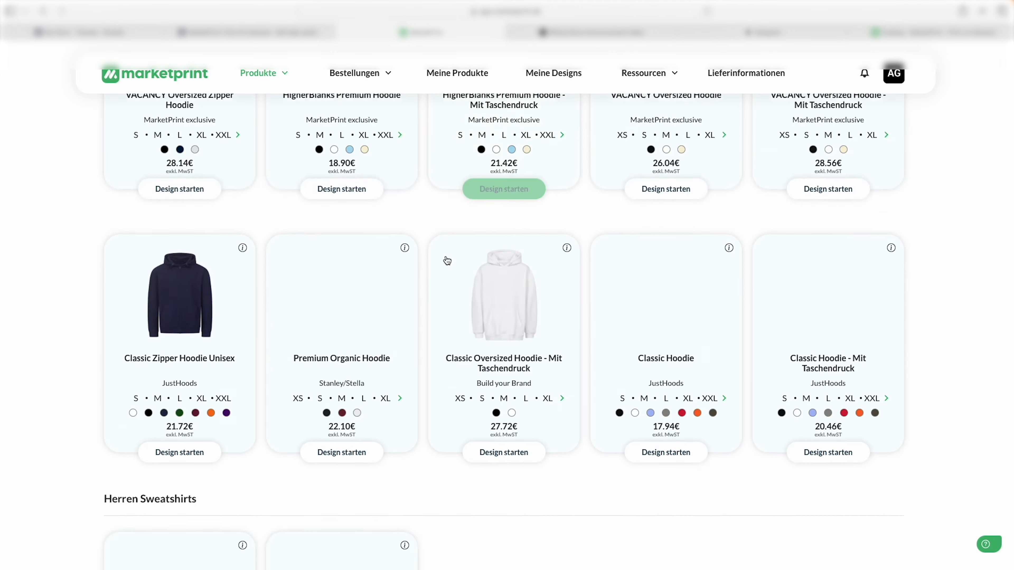
scroll(437, 271, down, 15)
scroll(433, 270, up, 10)
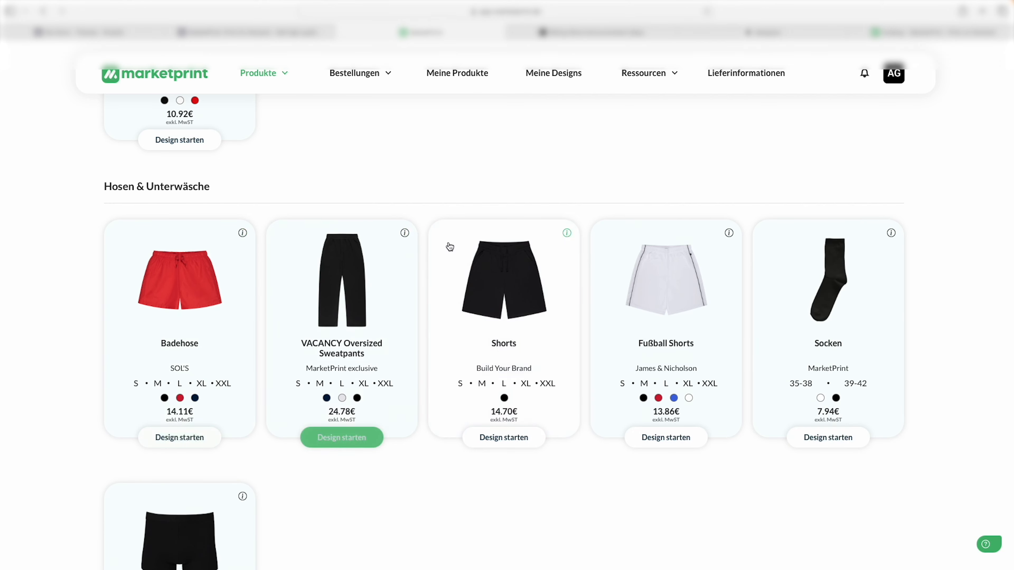
scroll(447, 242, up, 20)
scroll(314, 200, down, 1)
Open the MarketPrint profile settings and set the language to English.
click(893, 73)
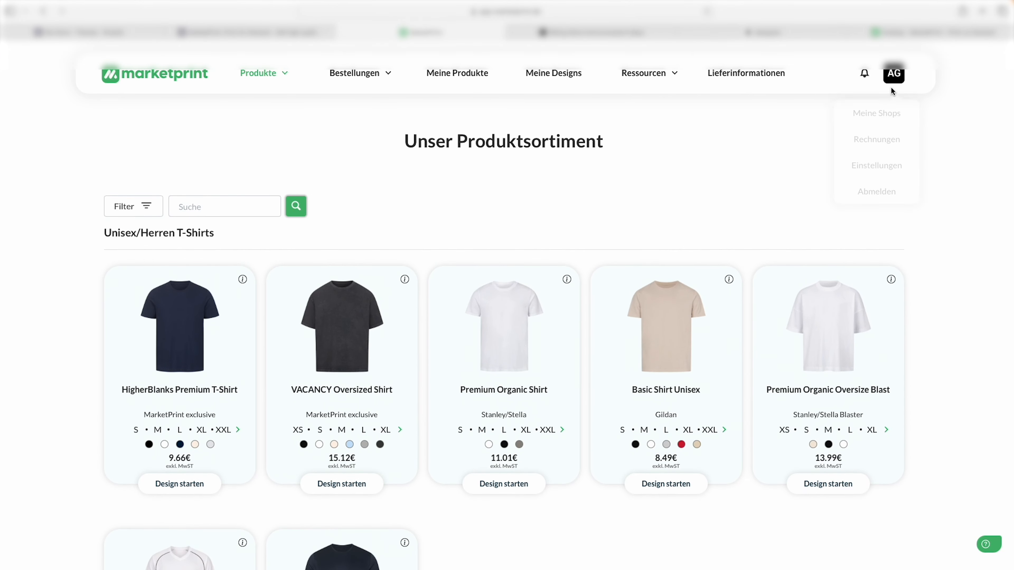
click(878, 166)
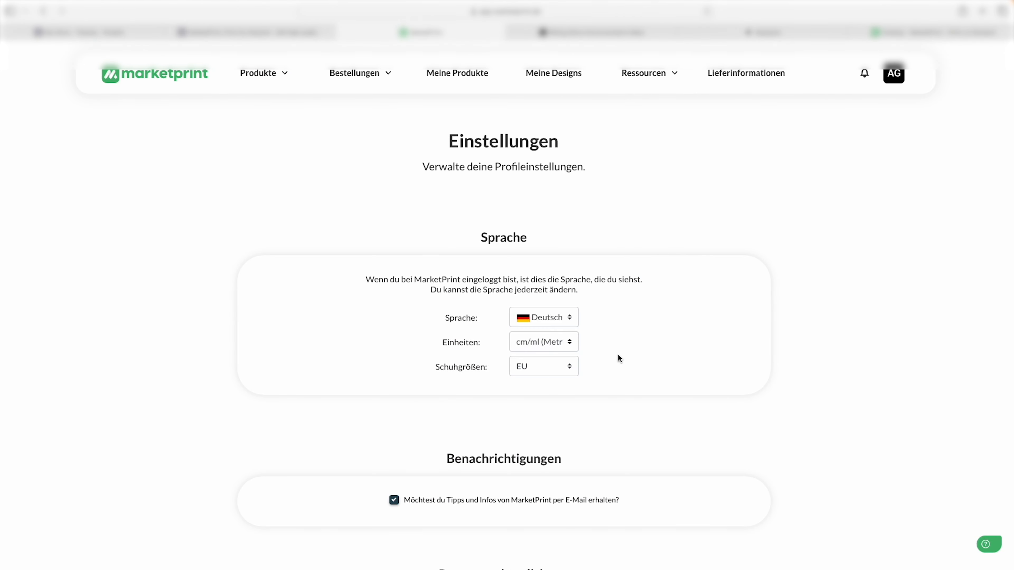
click(546, 319)
click(545, 358)
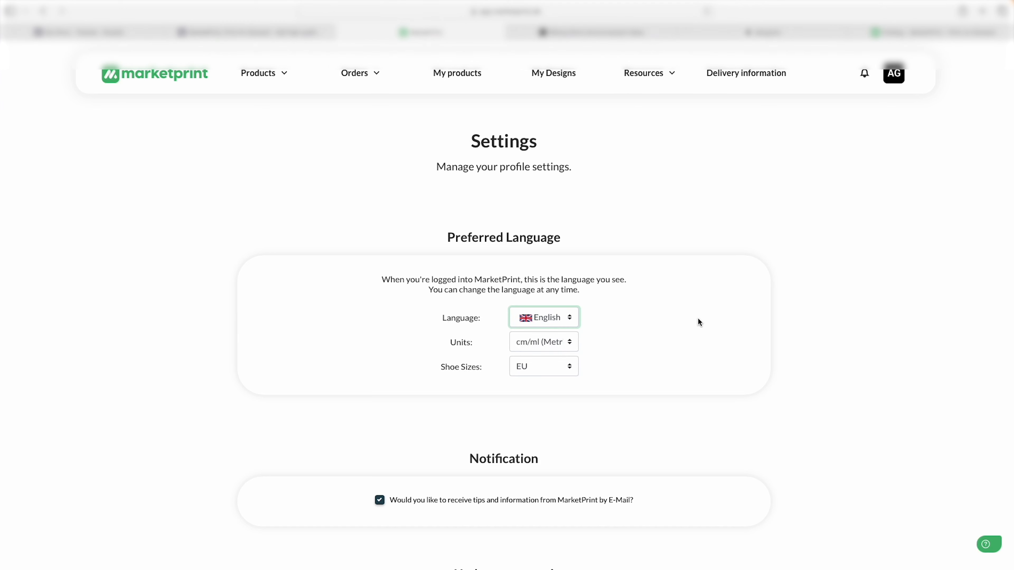
Show all MarketPrint products and choose the VACANCY Oversized Shirt for a new design.
click(260, 73)
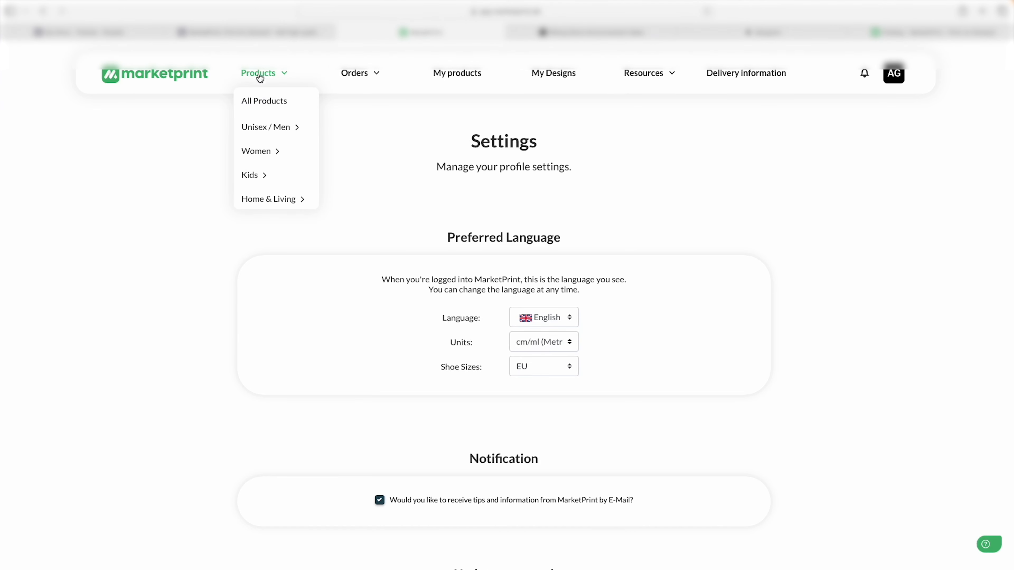
click(269, 100)
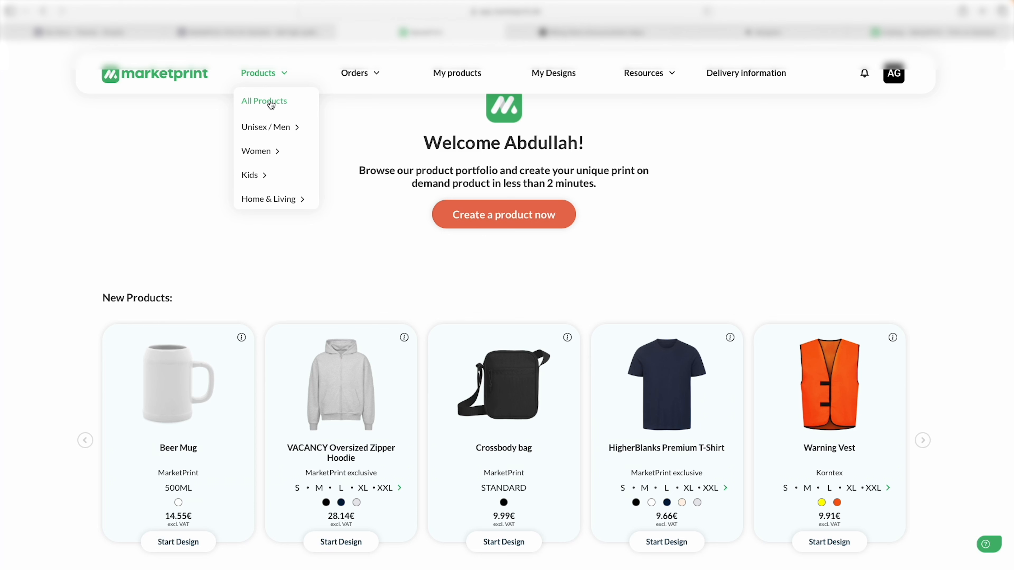
click(271, 105)
scroll(337, 261, down, 3)
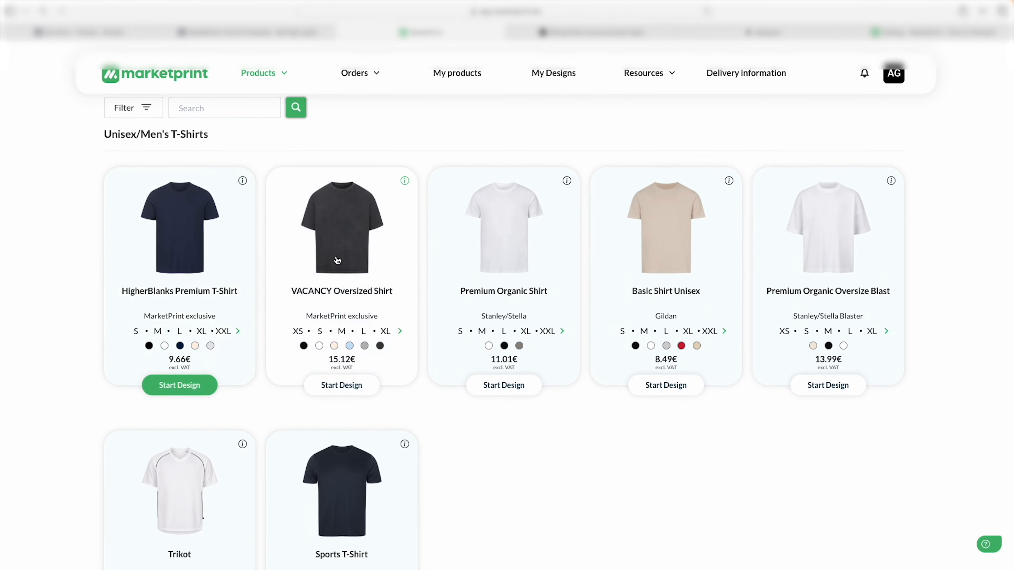
click(333, 220)
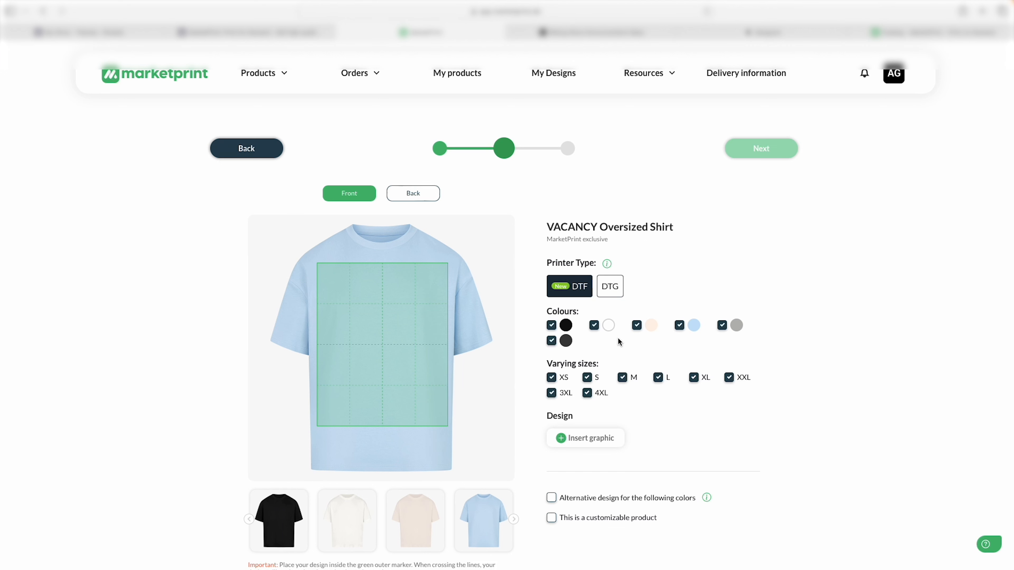
Upload the bicycle graphic Design 1.png from the computer to the design library.
click(604, 439)
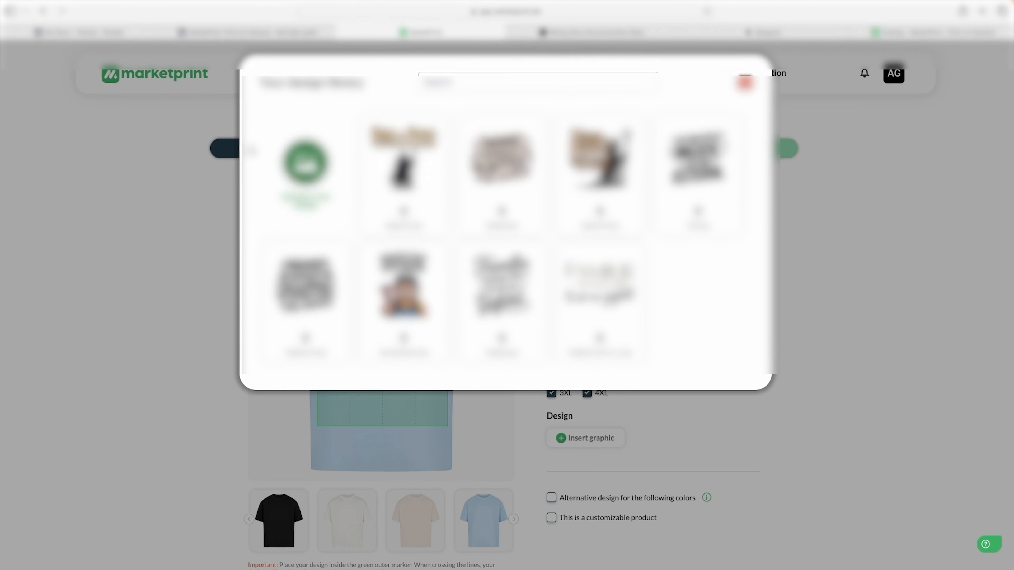
click(325, 186)
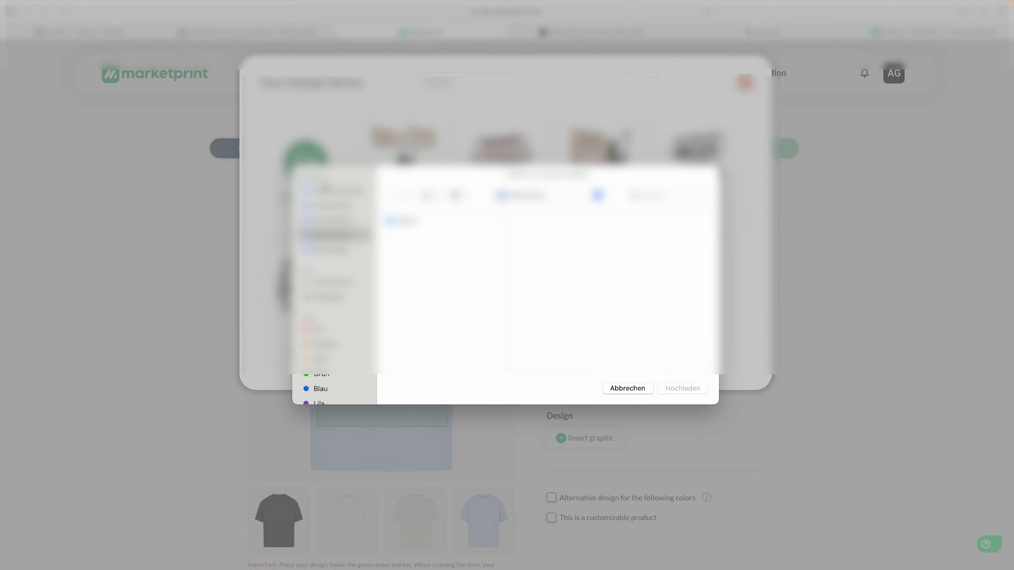
click(345, 222)
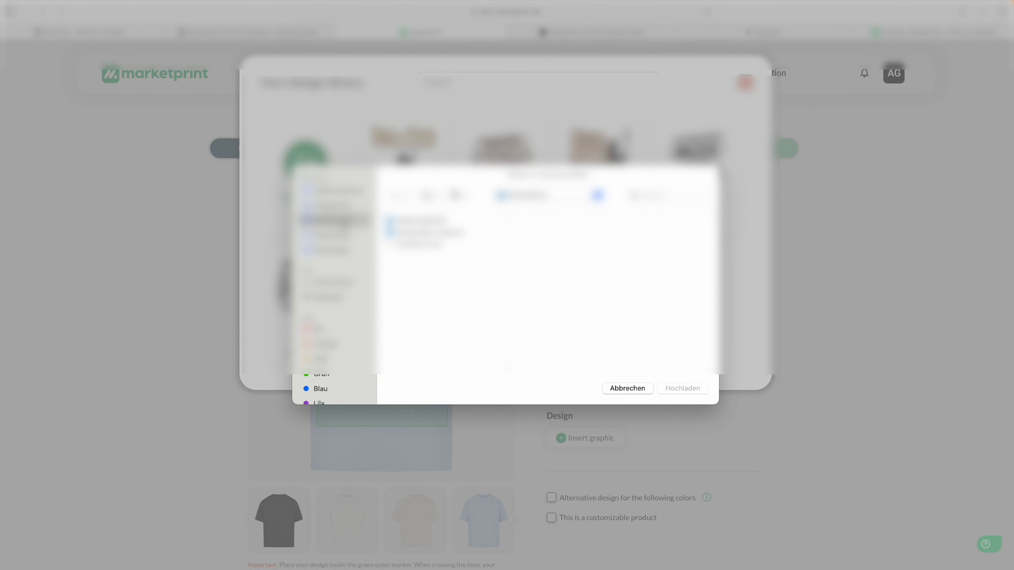
click(429, 246)
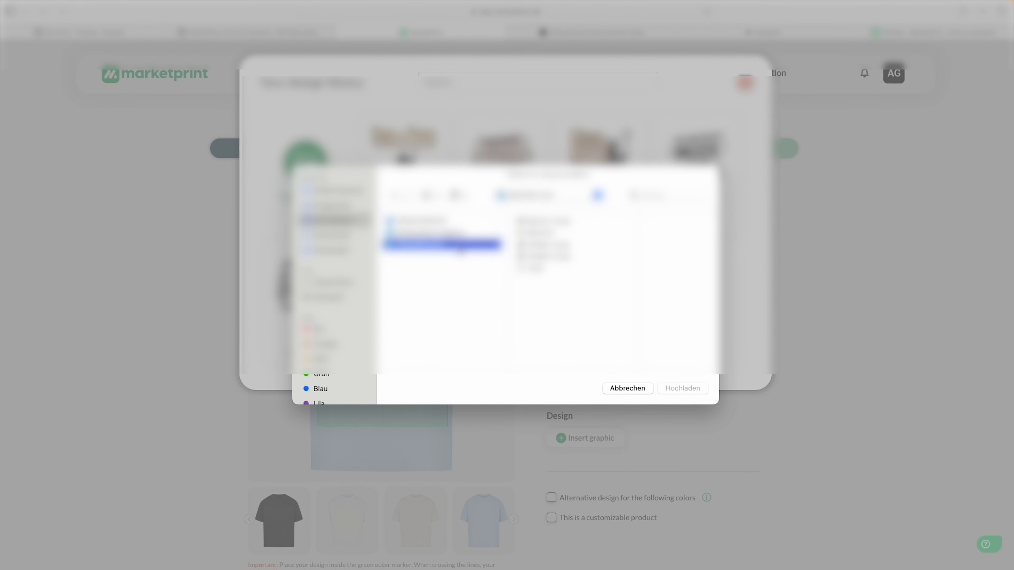
click(549, 245)
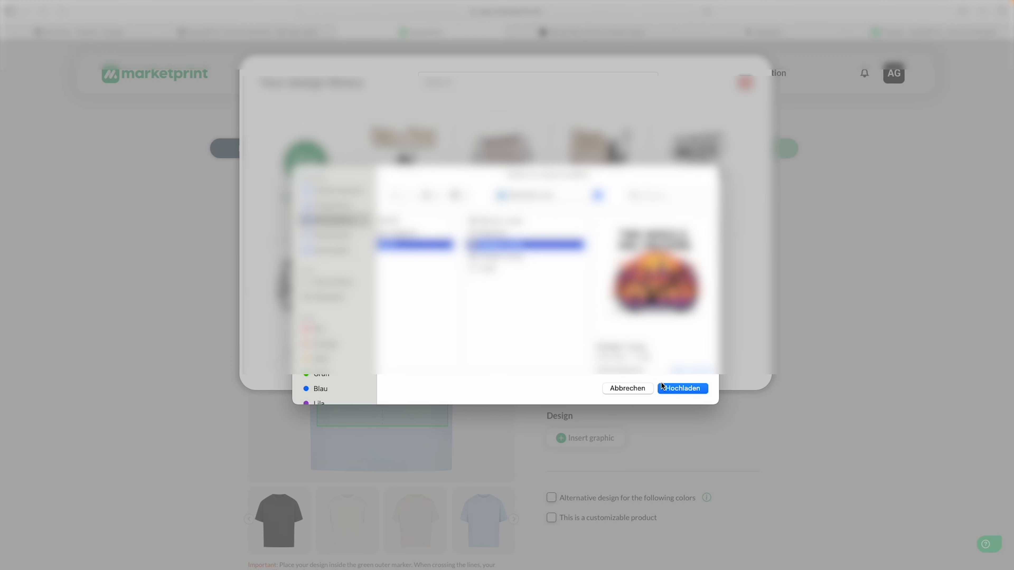
click(675, 392)
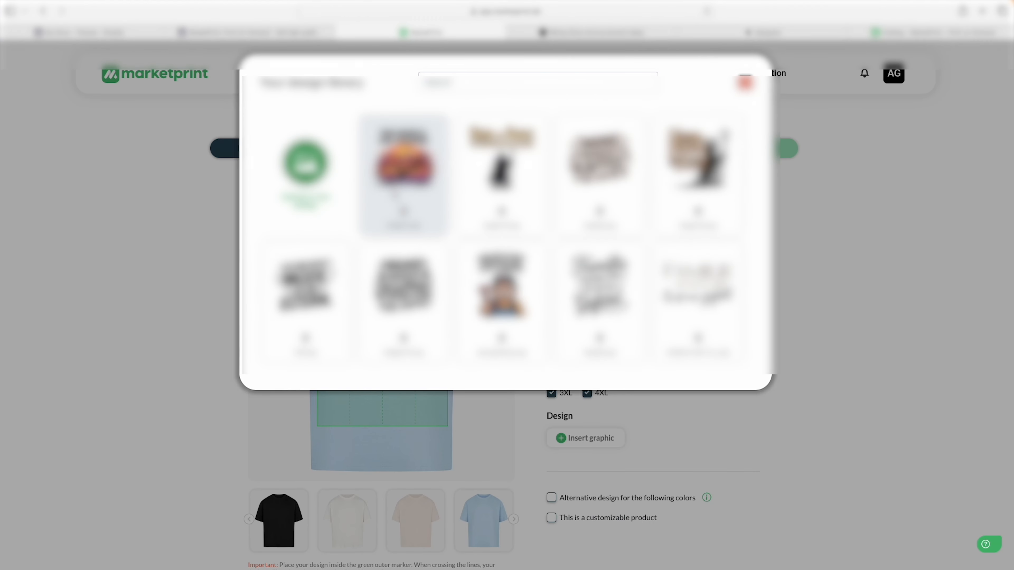
Insert the uploaded "Two Wheels. One Freedom." graphic on the shirt front, enlarge it to nearly fill the print area, and shift it slightly upward.
click(404, 163)
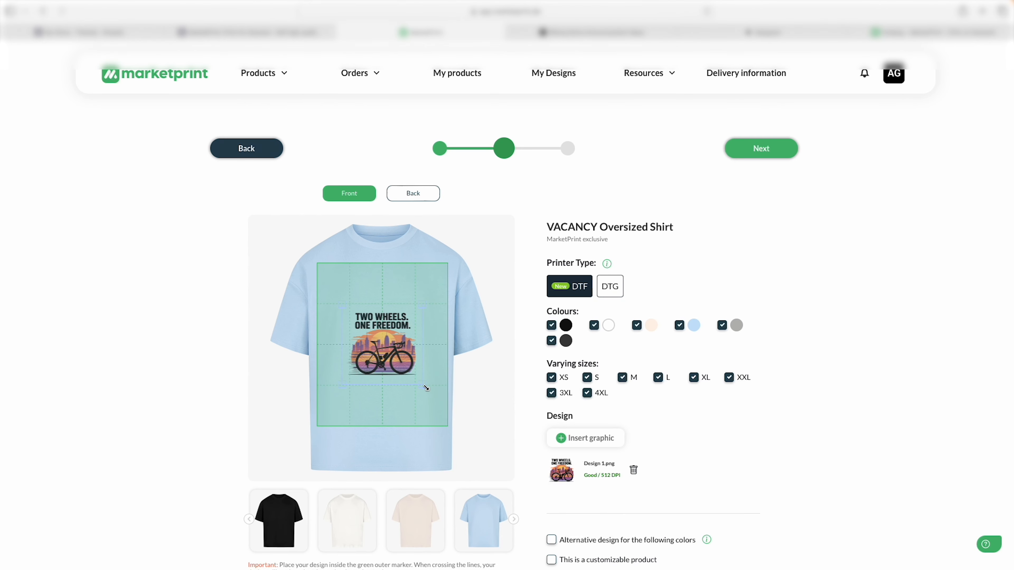
drag(422, 385, 457, 416)
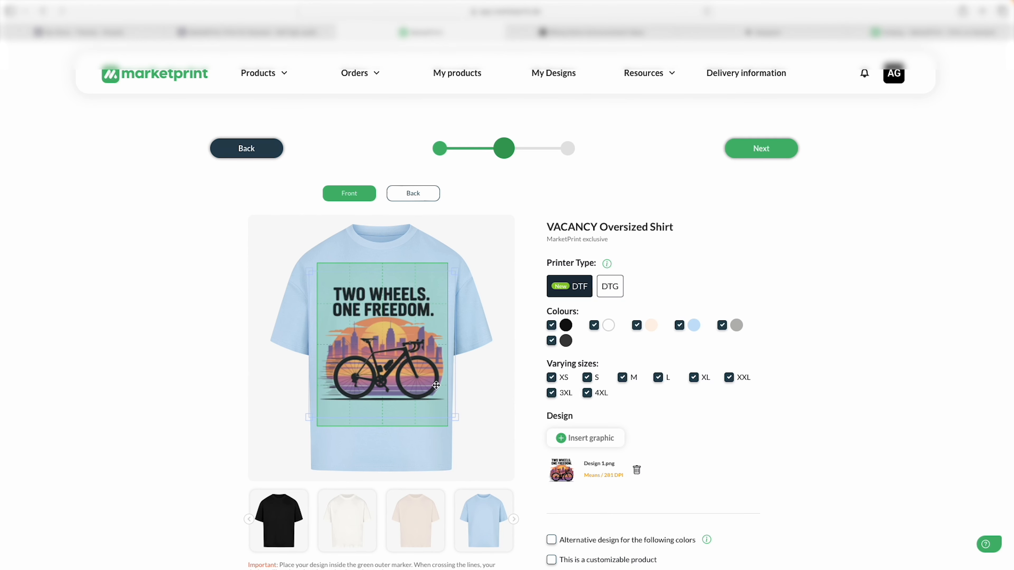
drag(425, 372, 425, 361)
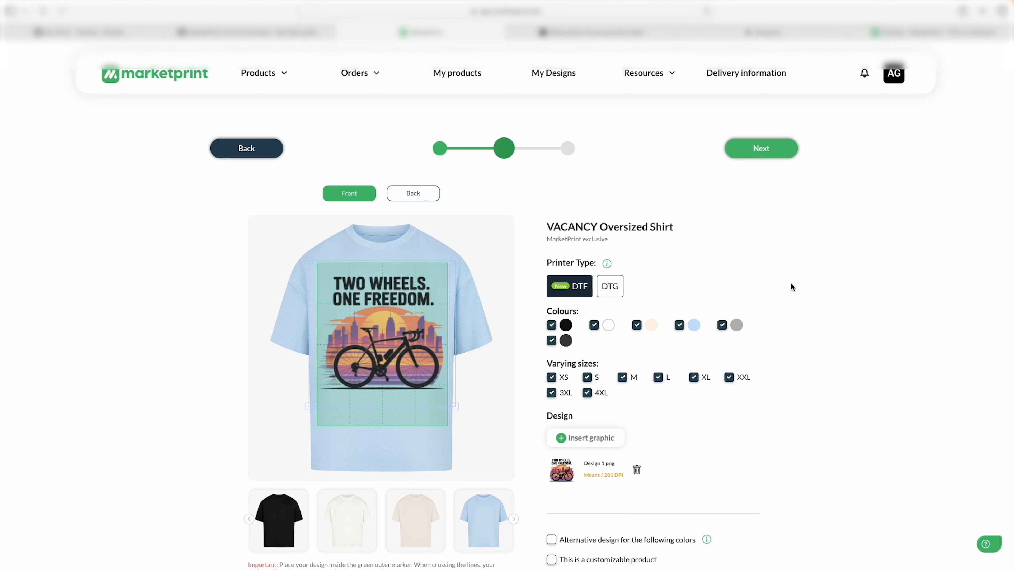
Exclude the black and dark grey shirt colours, preview the design on the lighter grey shirt, and continue to the product details.
click(552, 325)
click(552, 342)
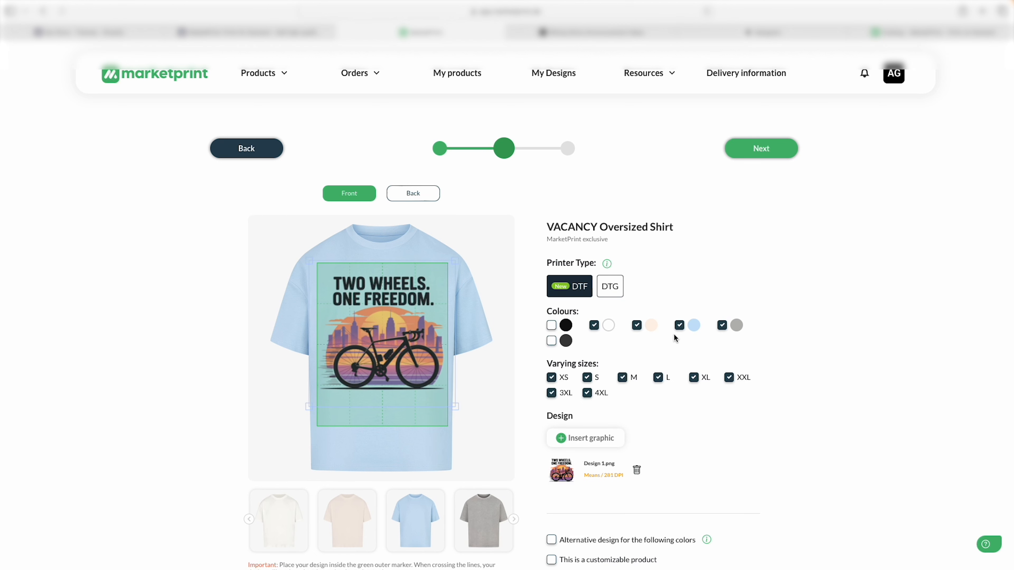
click(722, 326)
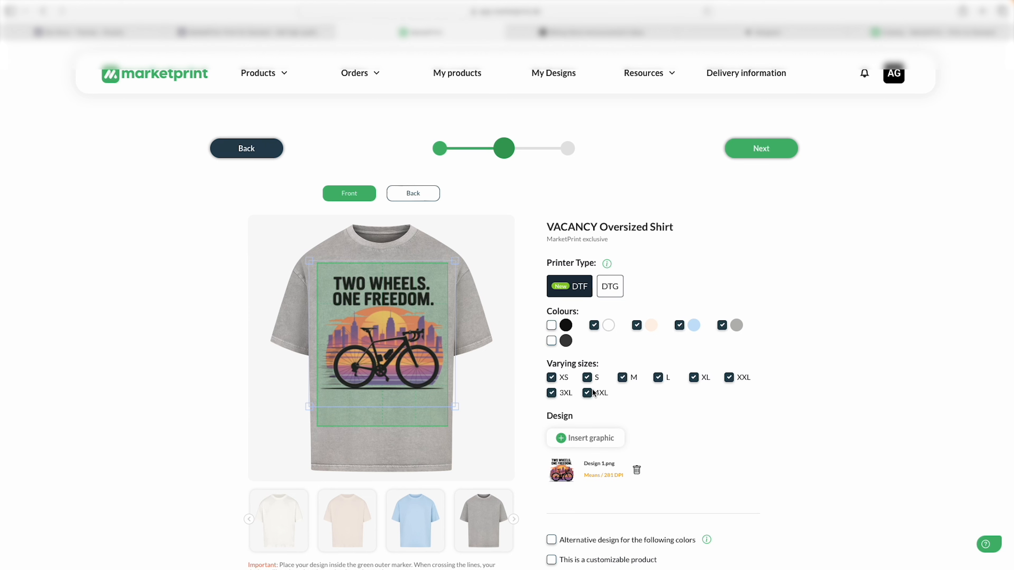
click(762, 148)
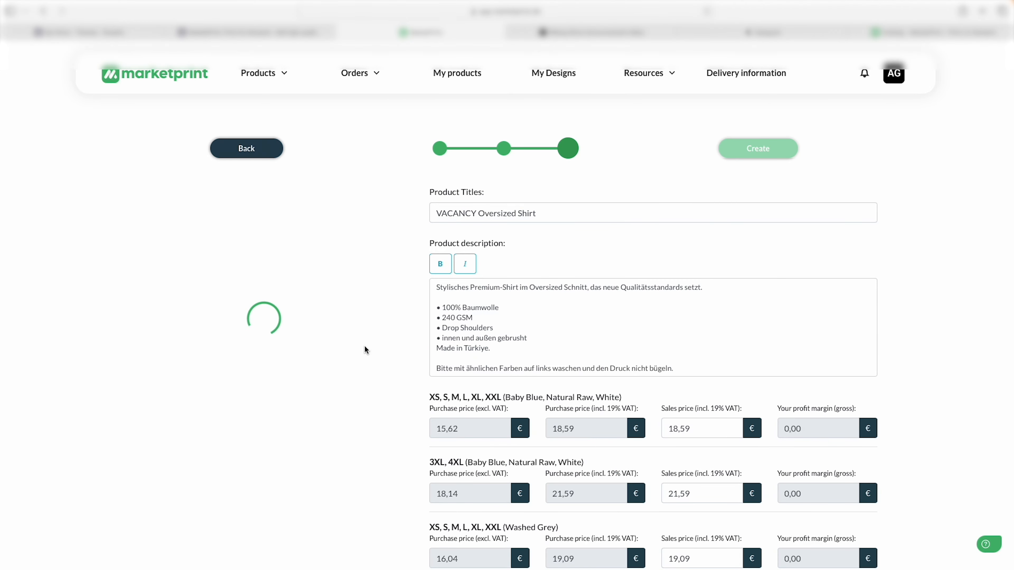
Review the pricing and shop options, then exclude the shop v0nk9e-3f.myshopify.com from the product upload.
scroll(389, 336, down, 9)
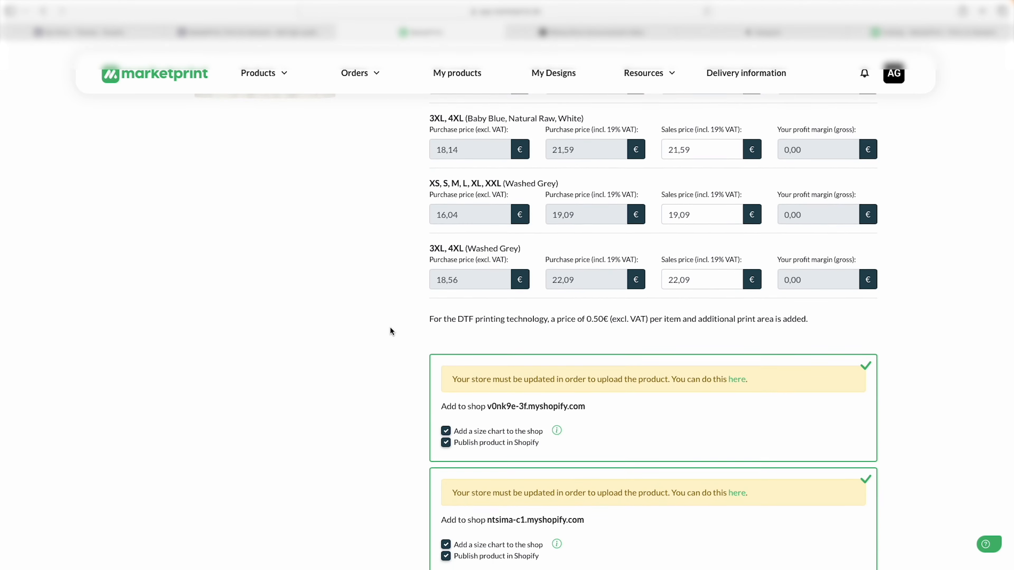
scroll(391, 333, up, 10)
scroll(498, 341, down, 10)
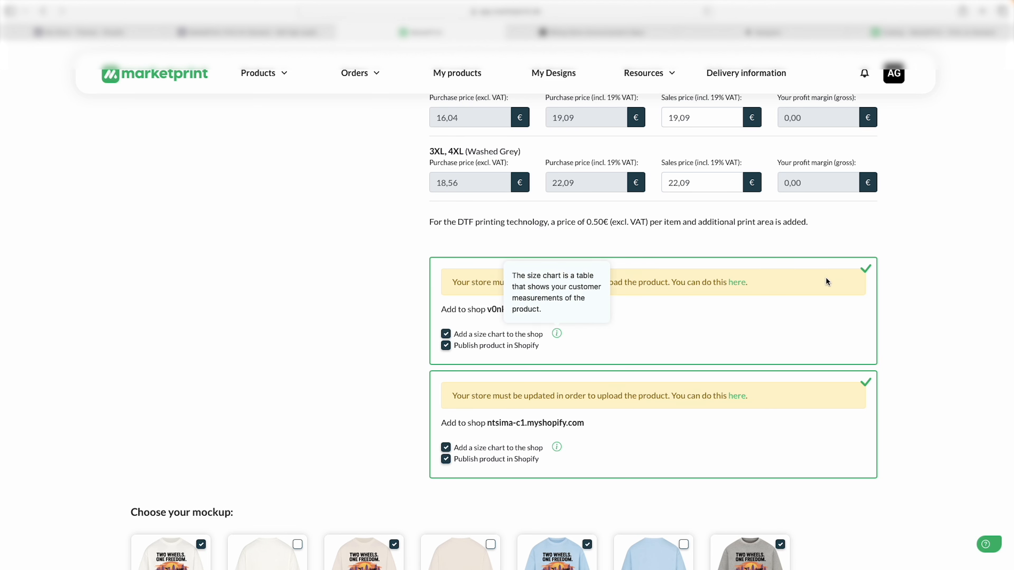
click(867, 270)
Set the sales price for sizes XS to XXL in Baby Blue, Natural Raw and White to 34,99 €, and copy that price.
scroll(799, 280, up, 10)
scroll(751, 269, down, 5)
click(736, 214)
text(34,99)
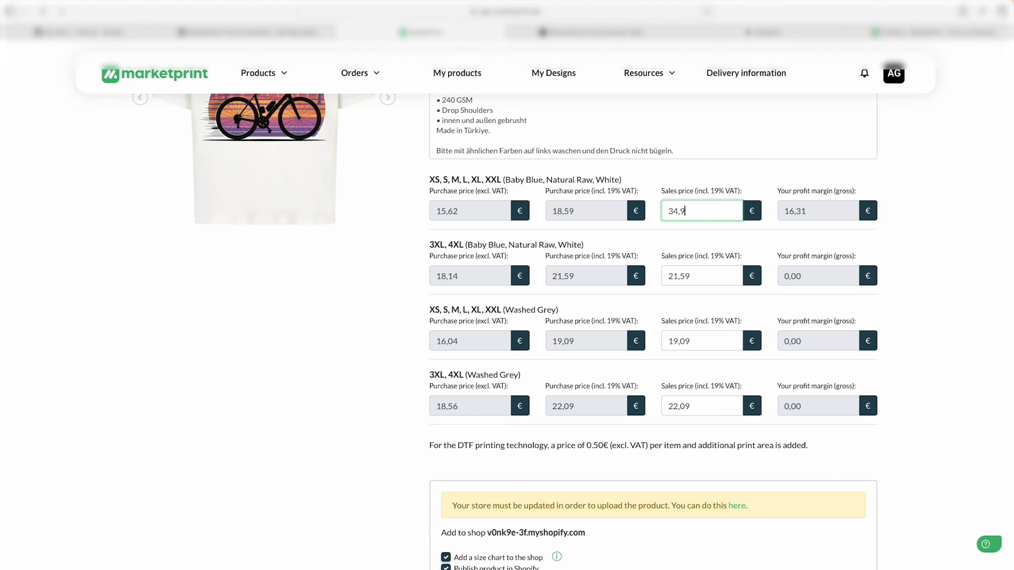
key(ctrl+a)
key(ctrl+c)
Apply the copied 34,99 € sales price to the other three size and colour groups.
click(739, 276)
key(ctrl+a)
key(ctrl+v)
click(702, 340)
key(ctrl+a)
key(ctrl+v)
click(685, 404)
key(ctrl+a)
key(ctrl+v)
click(420, 375)
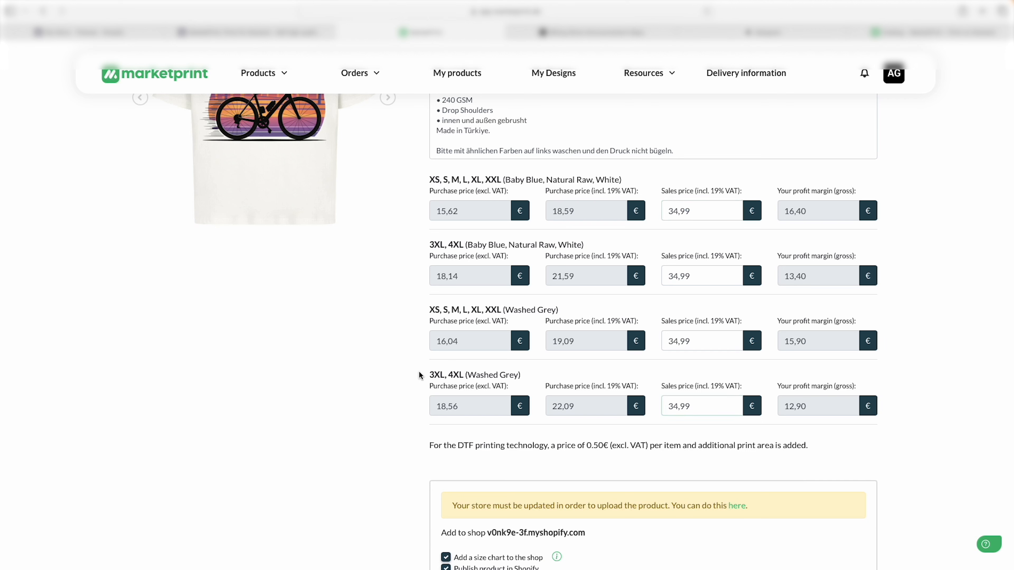
drag(504, 312, 557, 313)
click(558, 314)
scroll(450, 303, up, 2)
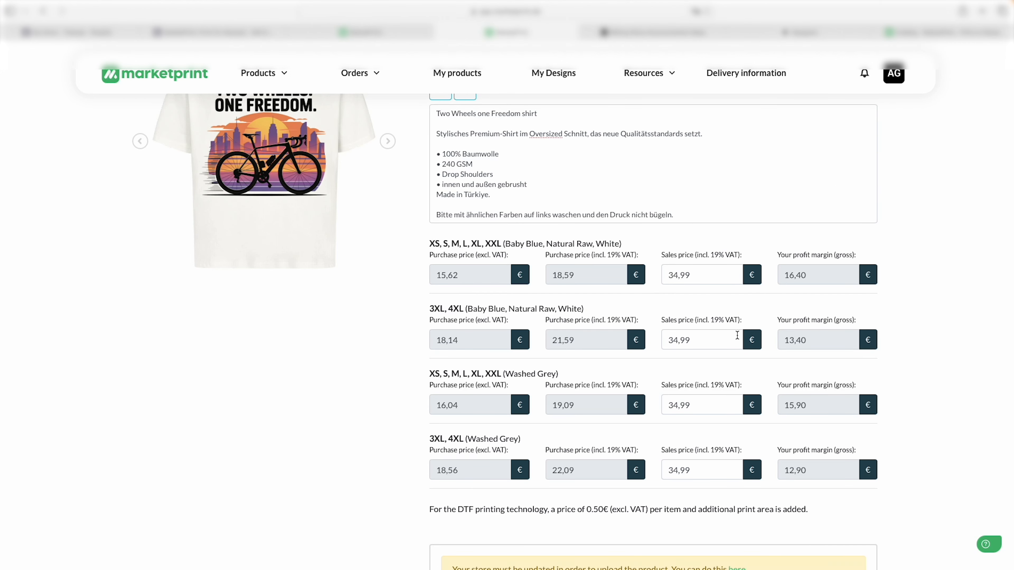
Set the sales price for 3XL and 4XL in Baby Blue, Natural Raw and White to 36,99 €, and go over the Washed Grey prices.
click(679, 339)
key(BackSpace)
text(6)
click(679, 404)
click(678, 470)
click(840, 357)
drag(428, 441, 536, 442)
click(535, 443)
scroll(730, 406, up, 5)
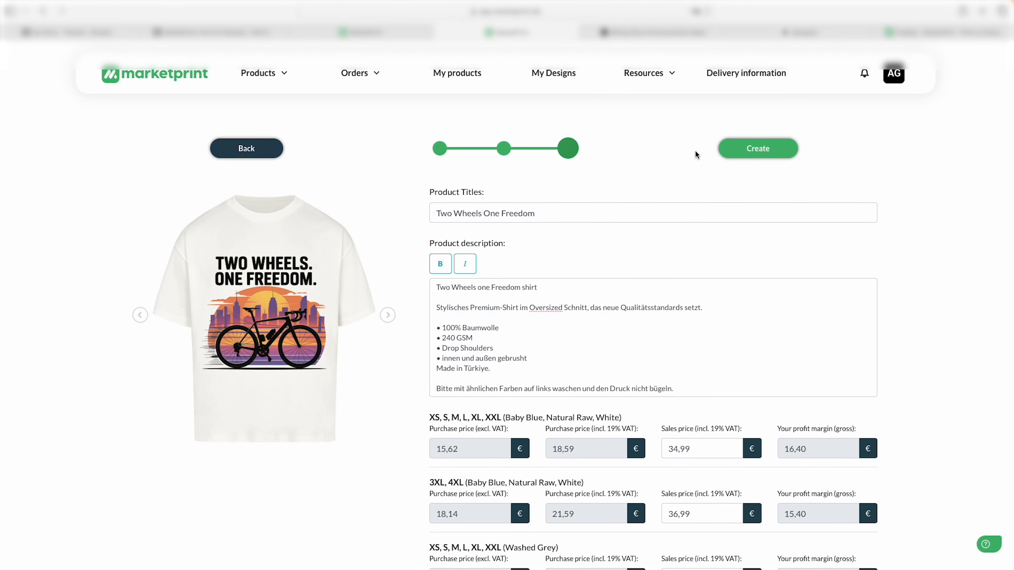
Create the Two Wheels One Freedom product in MarketPrint, switch to the Shopify admin, and open the product there.
click(772, 149)
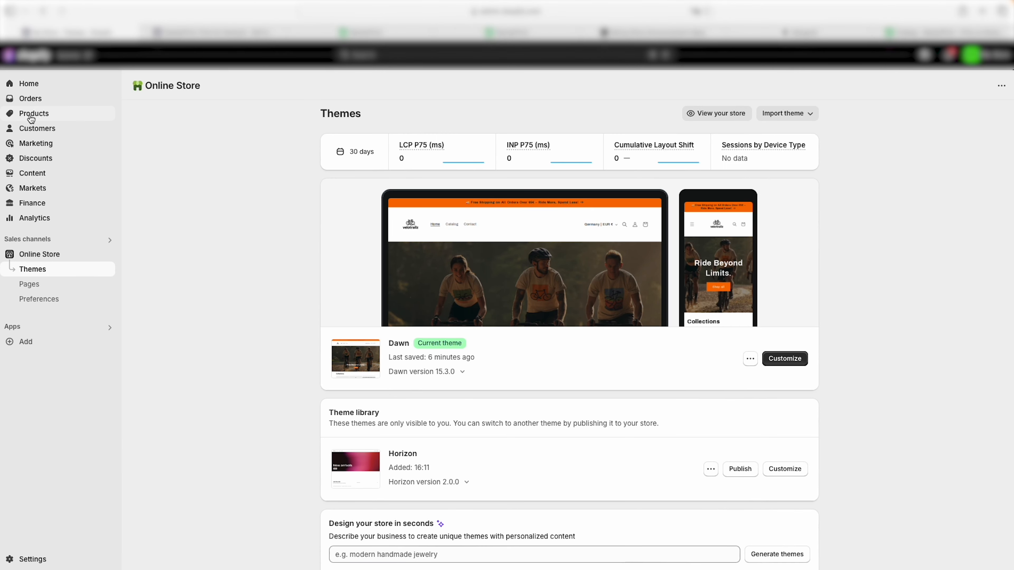
click(331, 34)
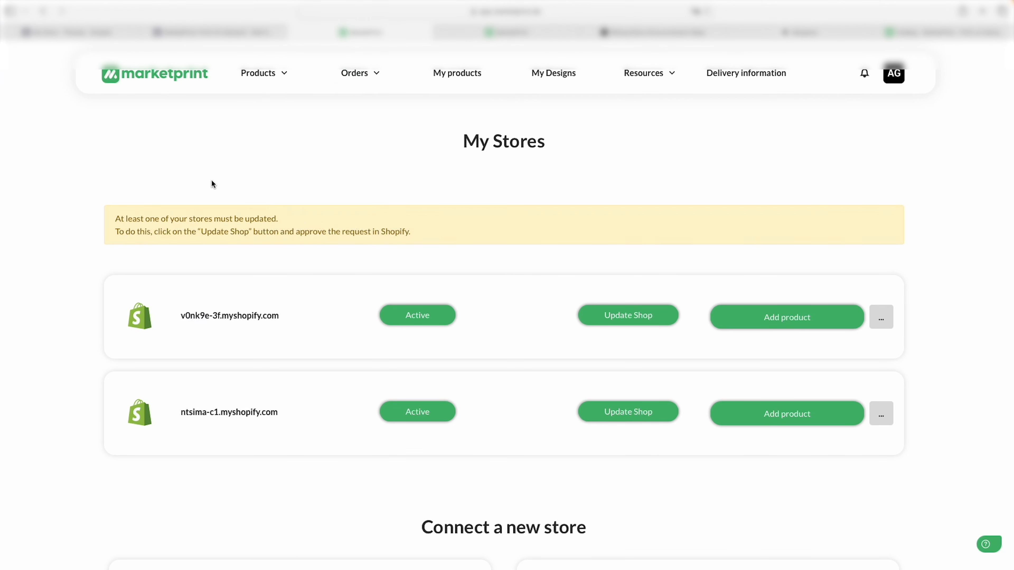
click(468, 35)
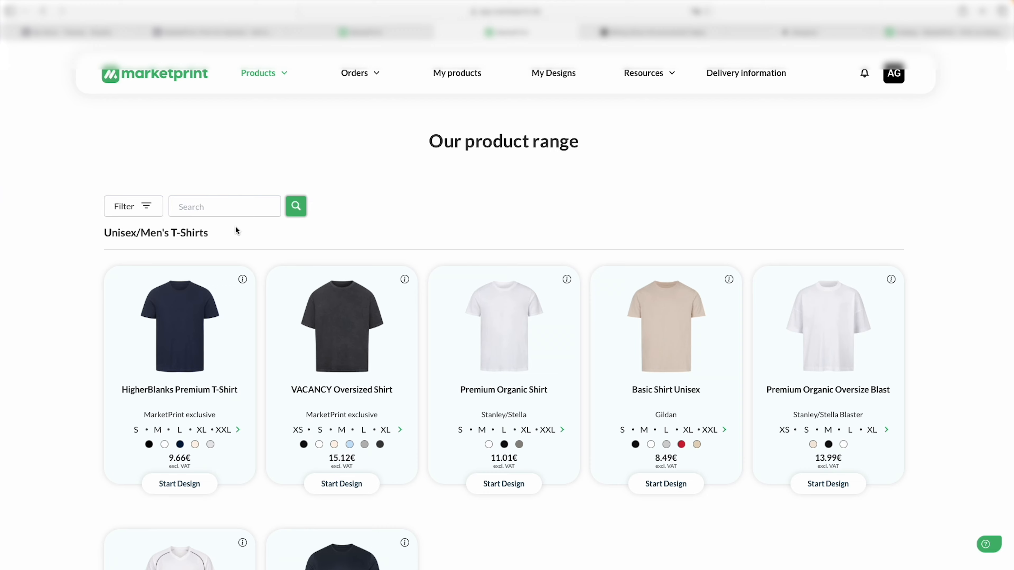
click(68, 33)
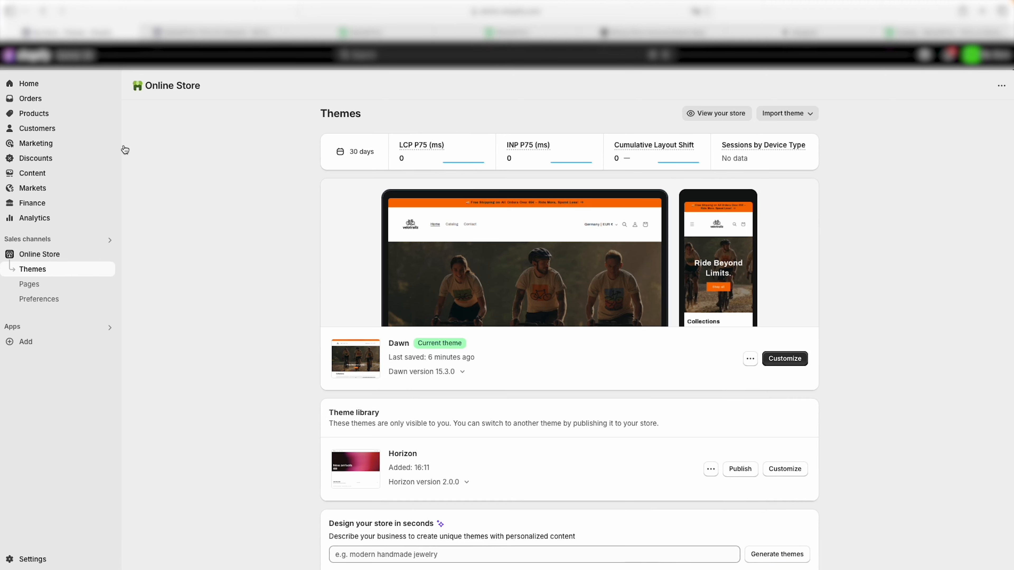
click(28, 110)
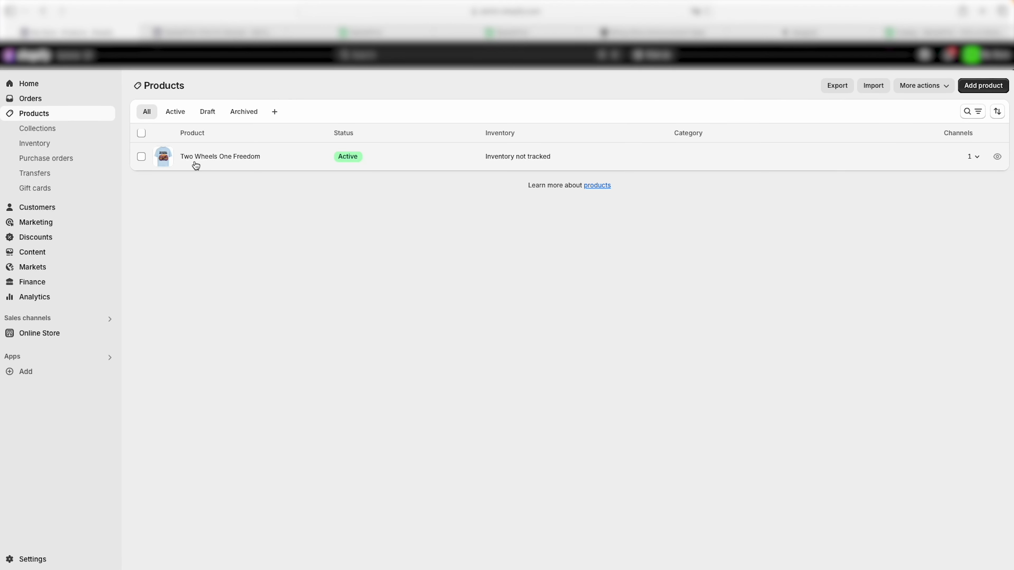
click(205, 156)
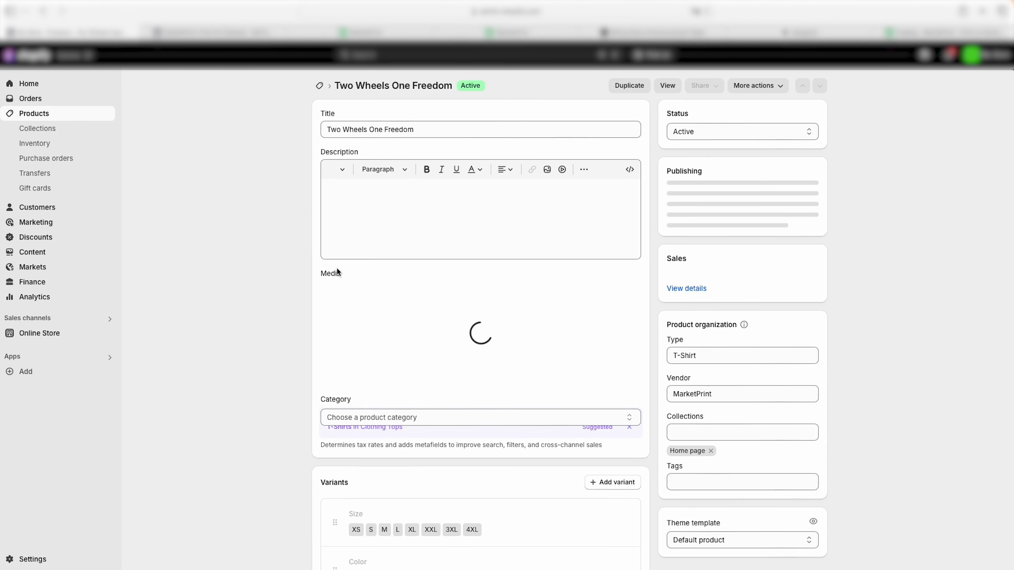
View the Two Wheels One Freedom page in the online store, look it over, and return to the product in the admin.
click(678, 86)
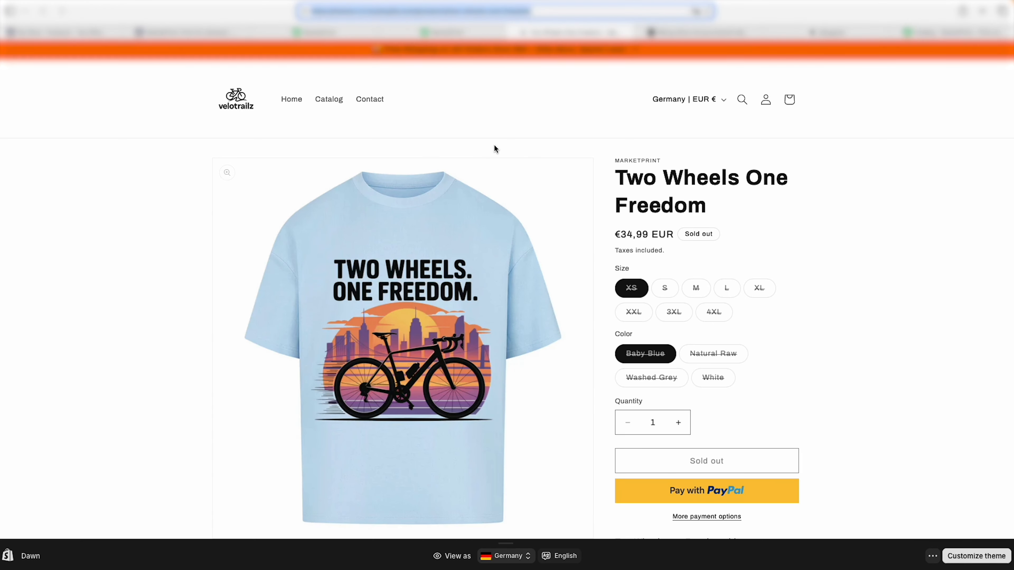
scroll(538, 175, down, 15)
scroll(515, 138, up, 15)
click(81, 34)
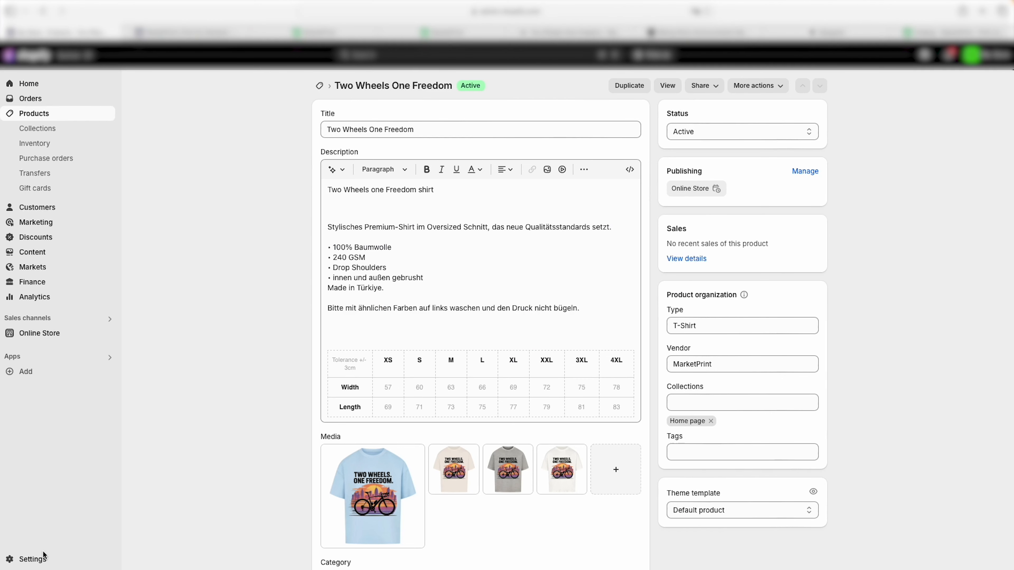
In the general shipping profile, give the MarketPrint location the same rates as the existing store location, and save the profile.
click(33, 559)
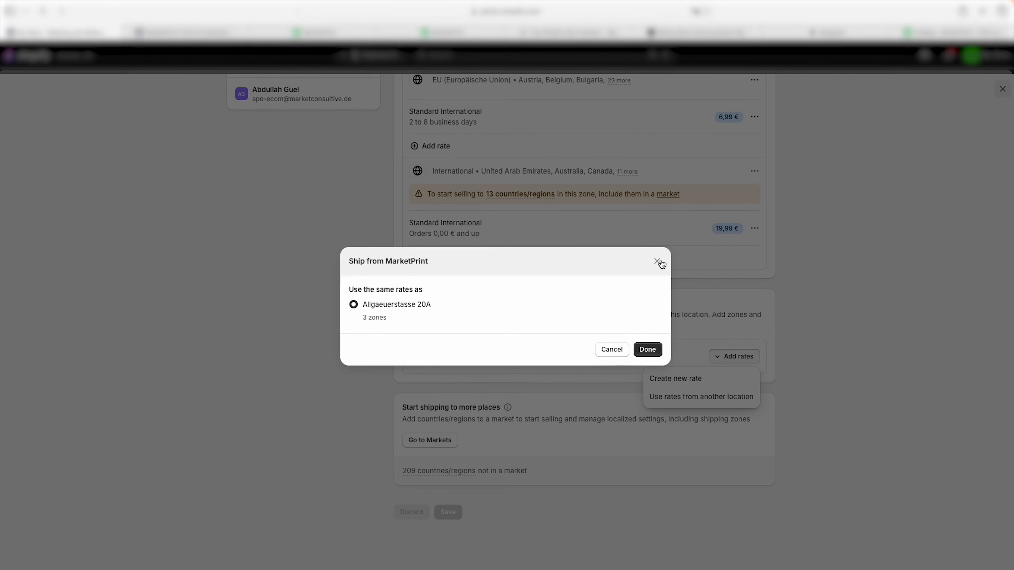
click(658, 262)
click(658, 351)
scroll(849, 275, up, 8)
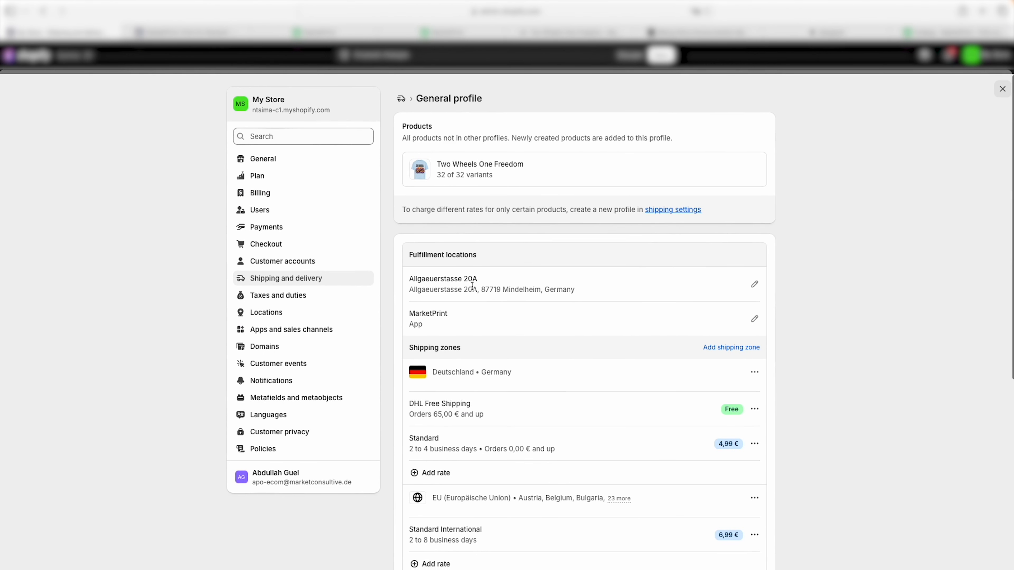
drag(422, 324, 408, 312)
click(456, 321)
click(662, 55)
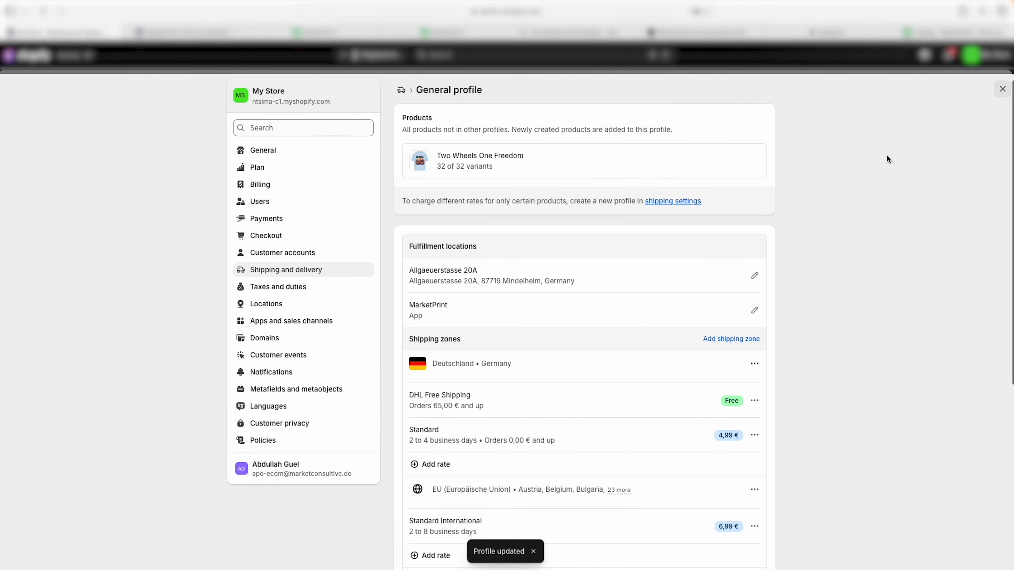
click(1002, 89)
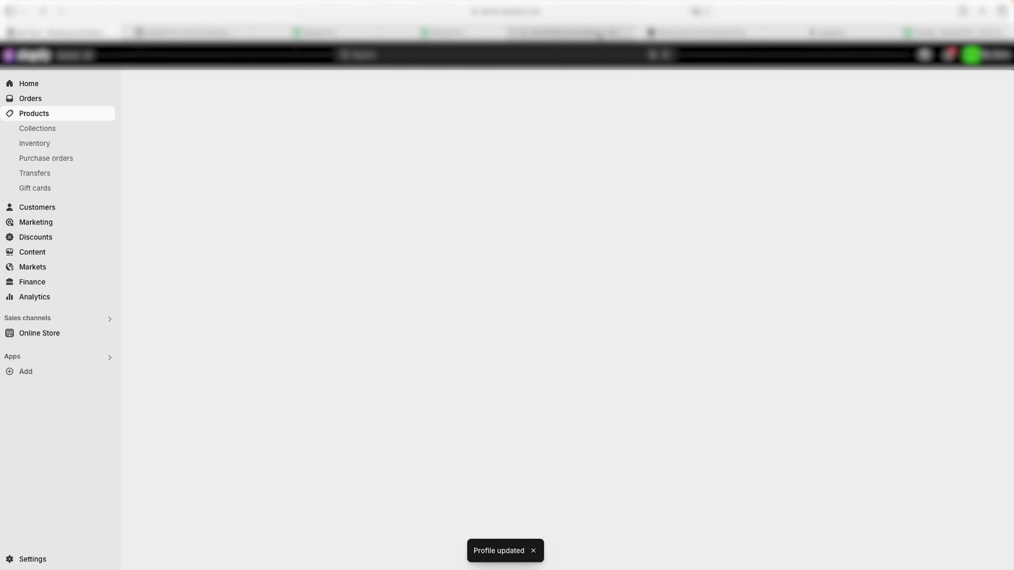
Reload the shirt's store page and check the availability of several sizes, then return to the Shopify admin.
click(599, 33)
click(595, 15)
key(Return)
click(666, 289)
click(735, 292)
click(756, 290)
click(634, 315)
scroll(715, 308, down, 3)
scroll(831, 244, up, 3)
click(80, 33)
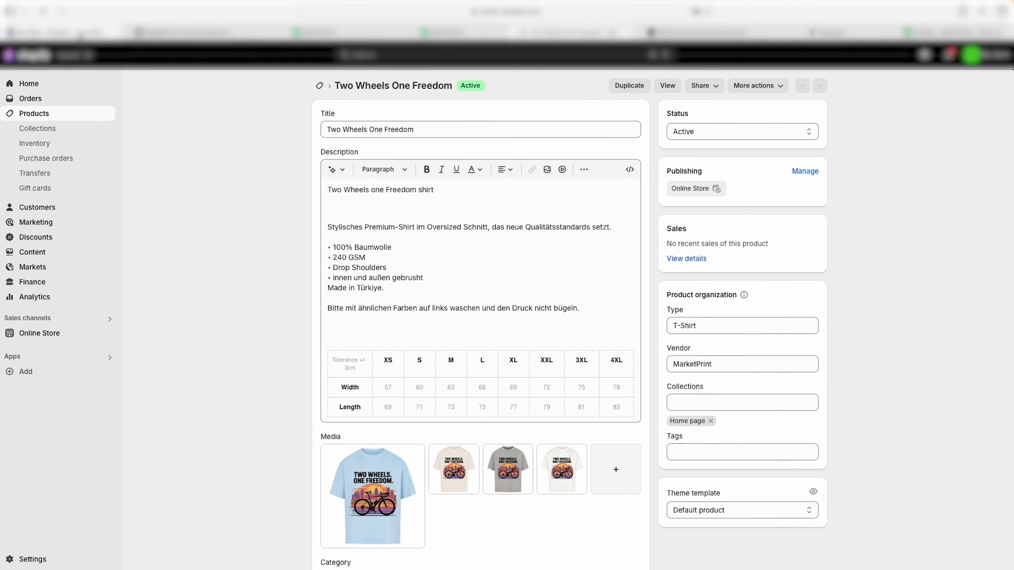
Open the Dawn theme for customization and switch to the Default product template.
click(54, 336)
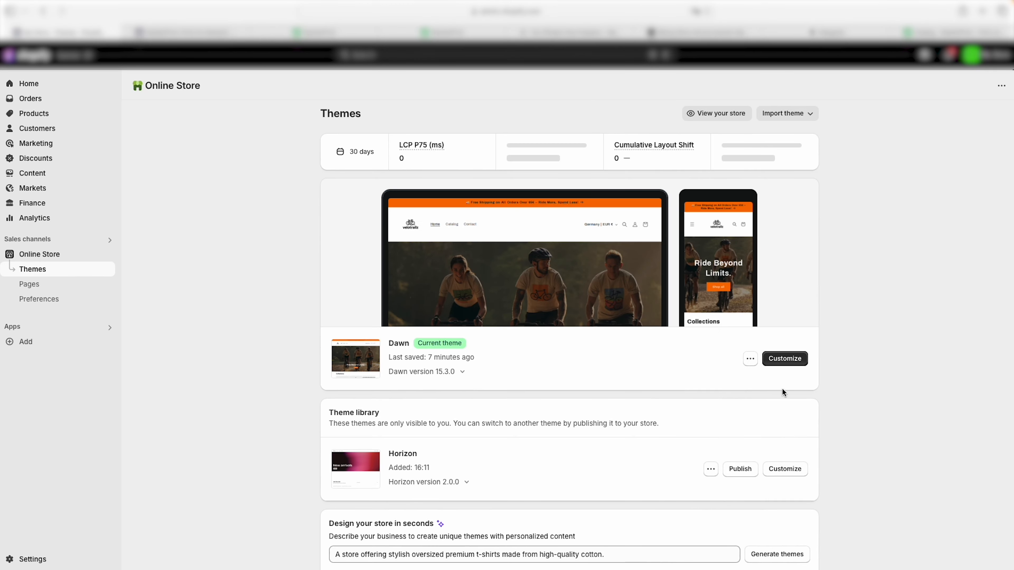
click(790, 363)
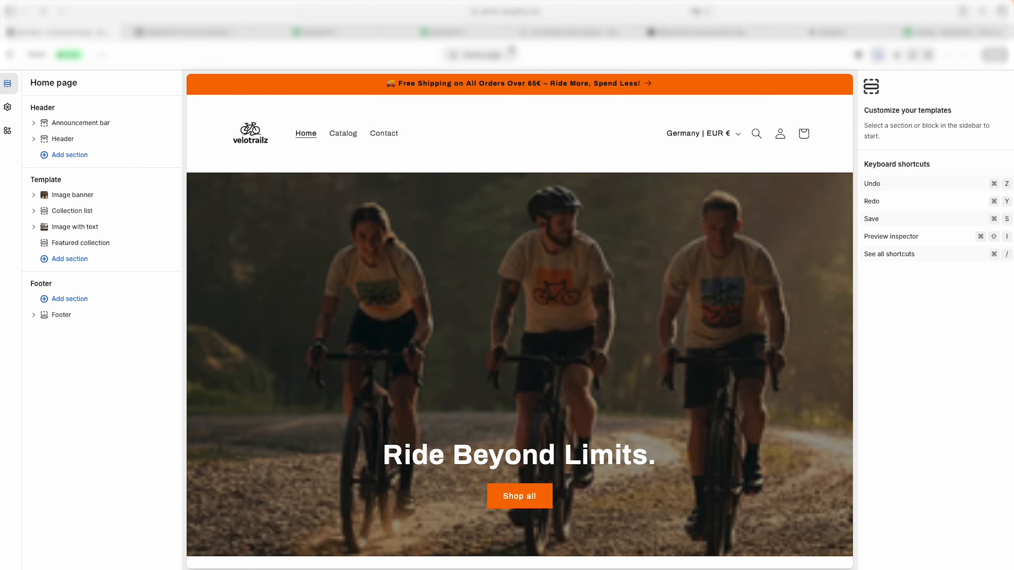
click(481, 55)
click(433, 118)
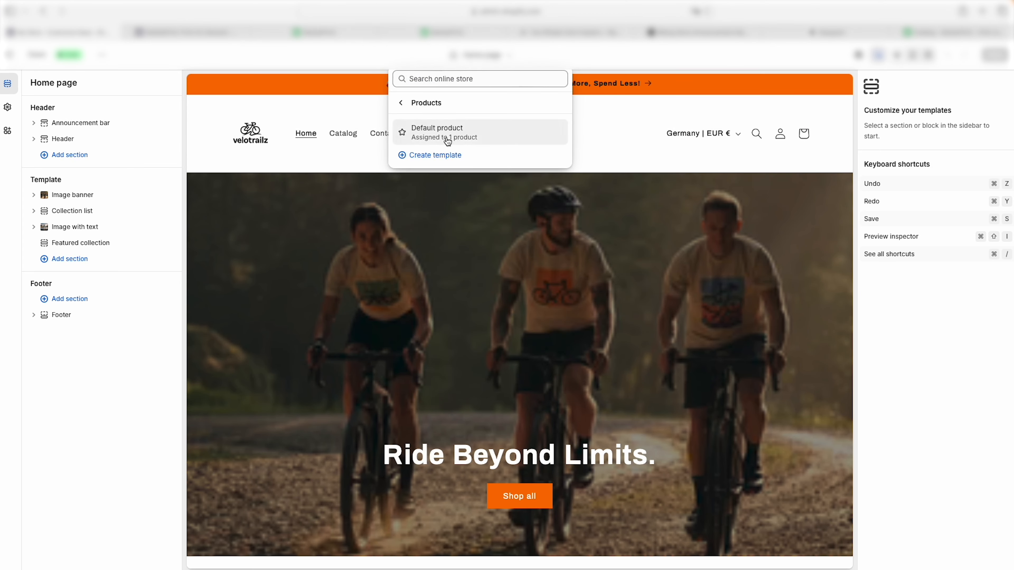
click(449, 132)
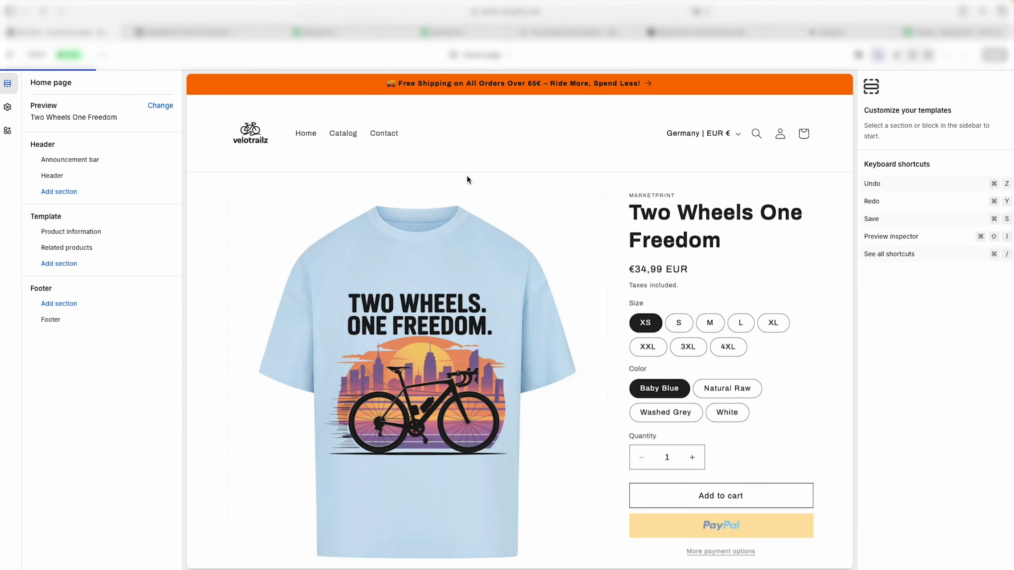
Turn off the dynamic checkout buttons in the Buy buttons block and save the template.
click(739, 501)
scroll(831, 307, down, 5)
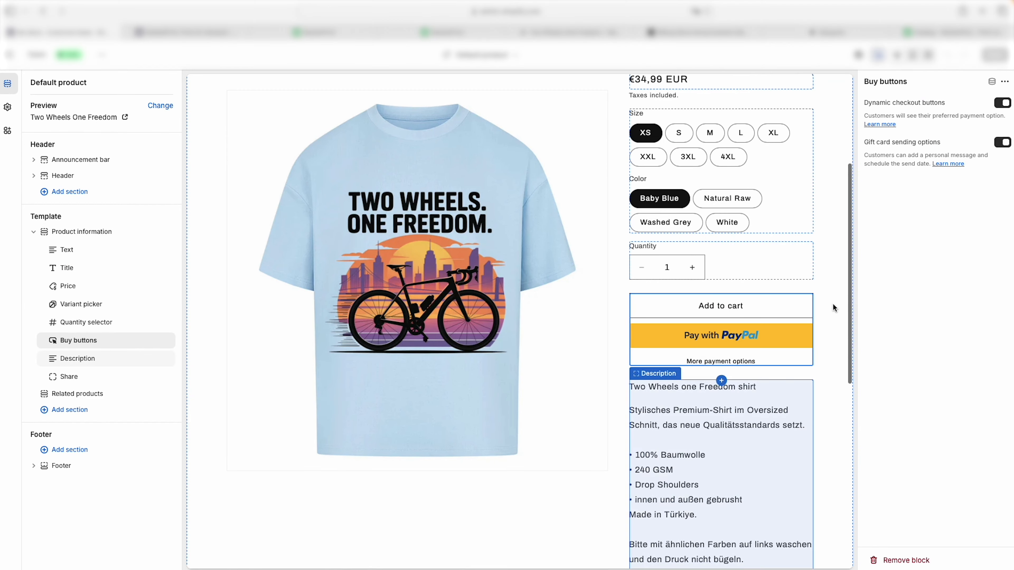
click(1002, 103)
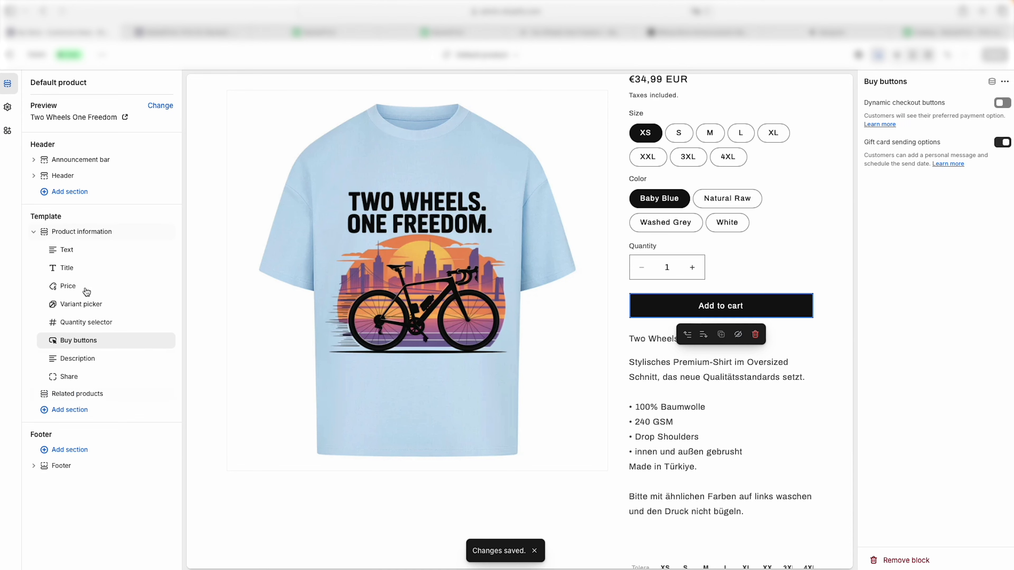
Try the Dropdown style for the variant picker and set it back to Pills.
scroll(572, 244, up, 5)
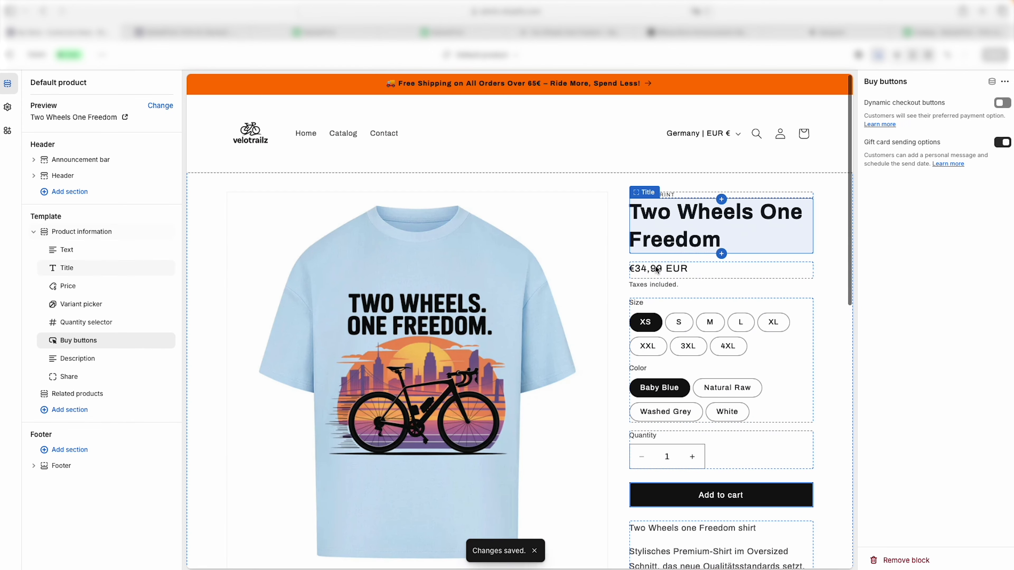
click(780, 344)
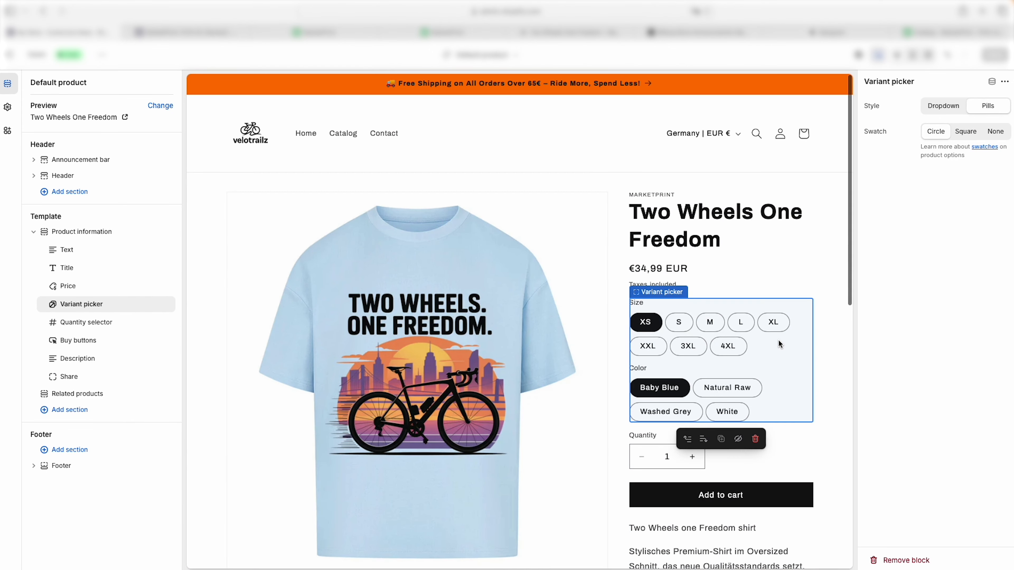
click(954, 107)
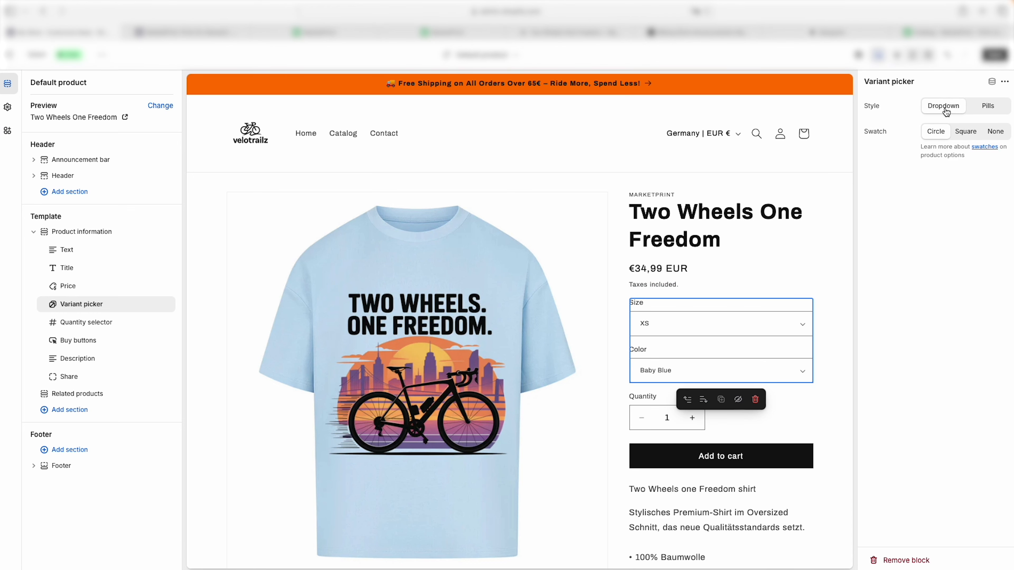
click(988, 109)
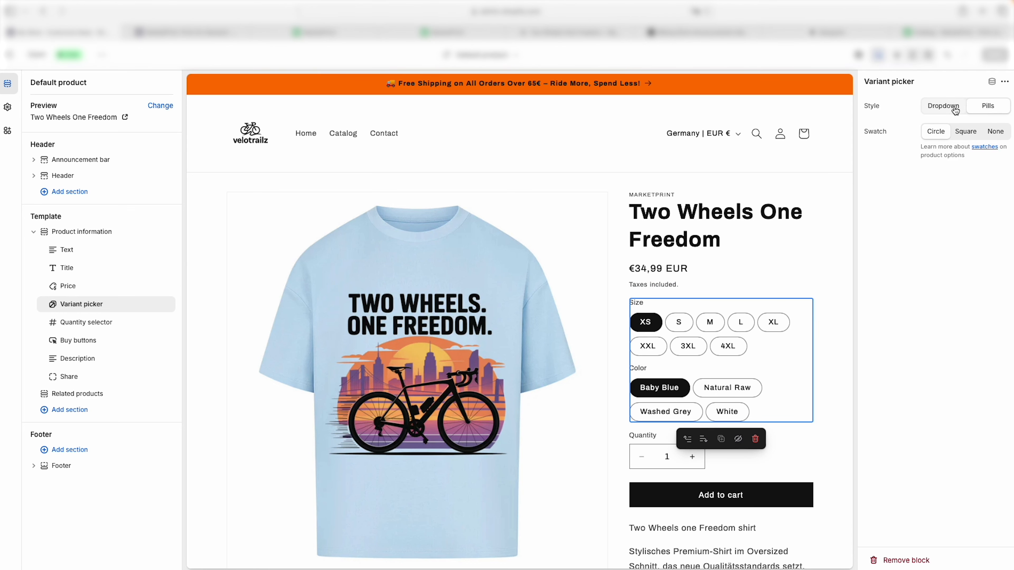
click(1005, 82)
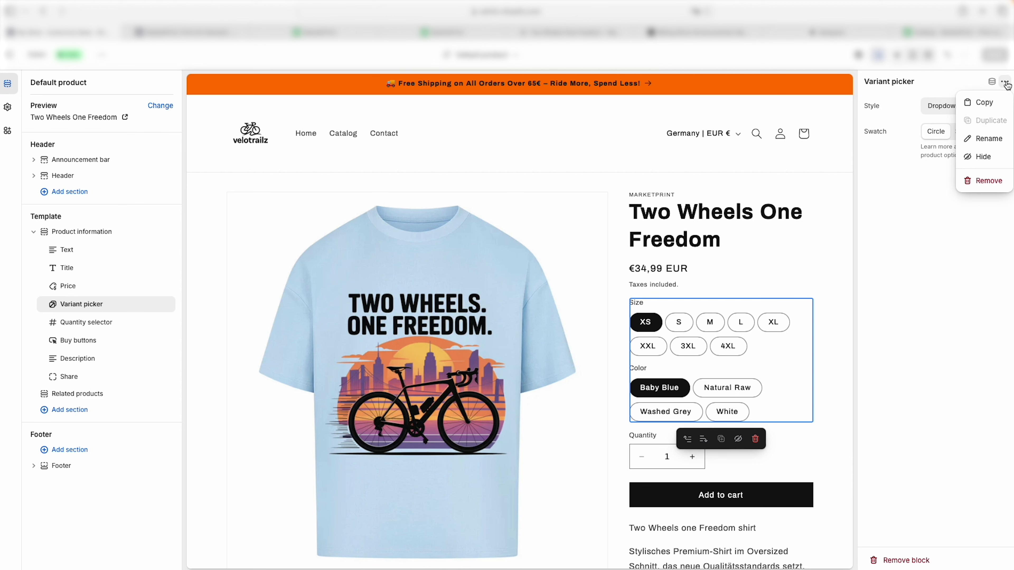
click(1007, 85)
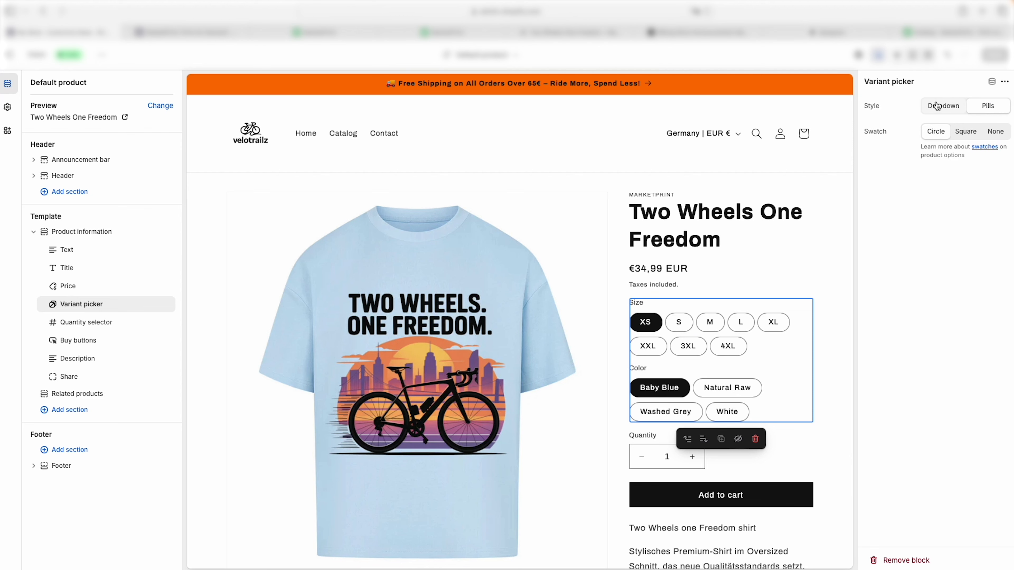
Delete the Vendor dynamic source from the Text block above the product title and save the template.
click(112, 254)
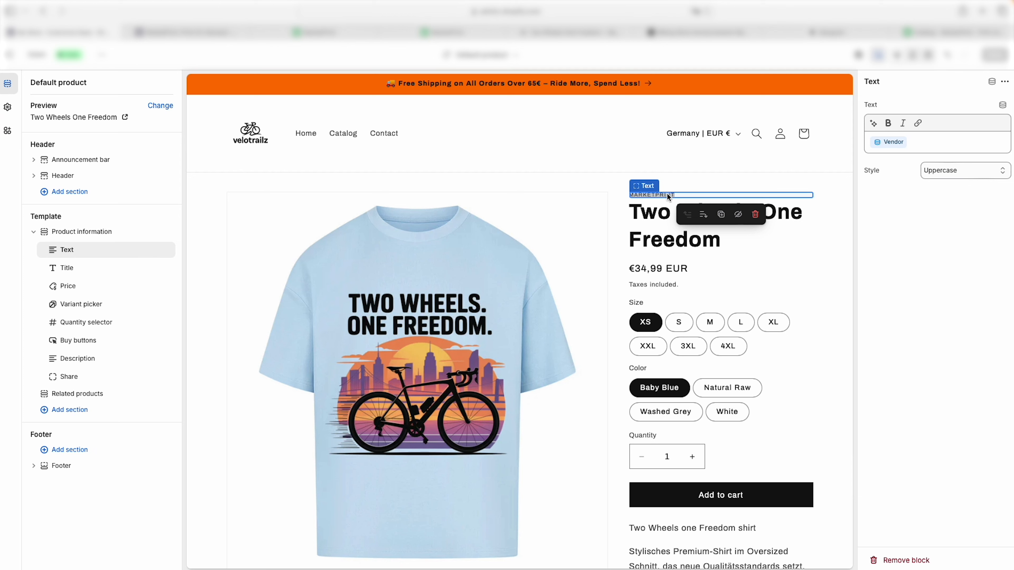
click(886, 145)
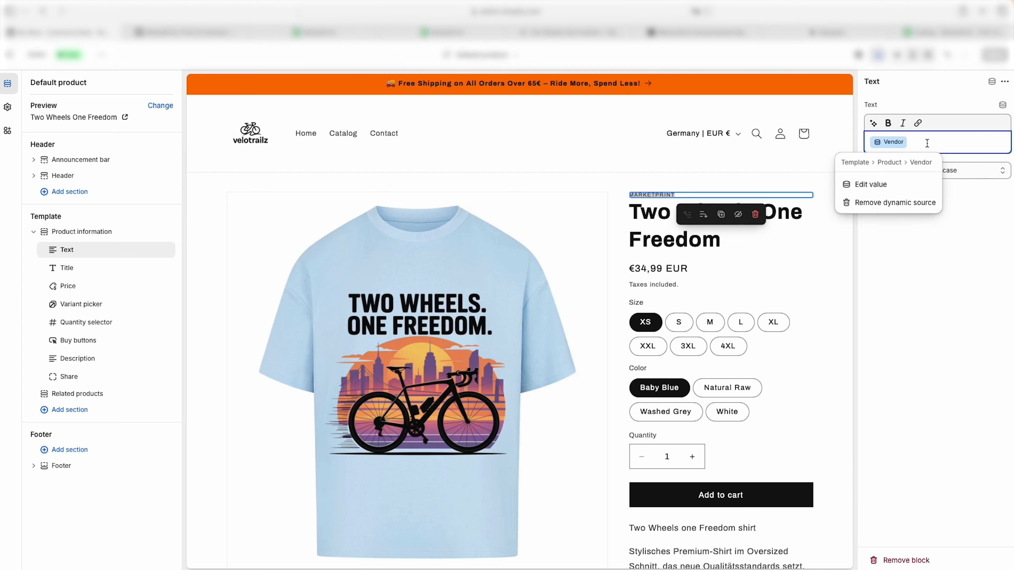
click(931, 143)
key(BackSpace)
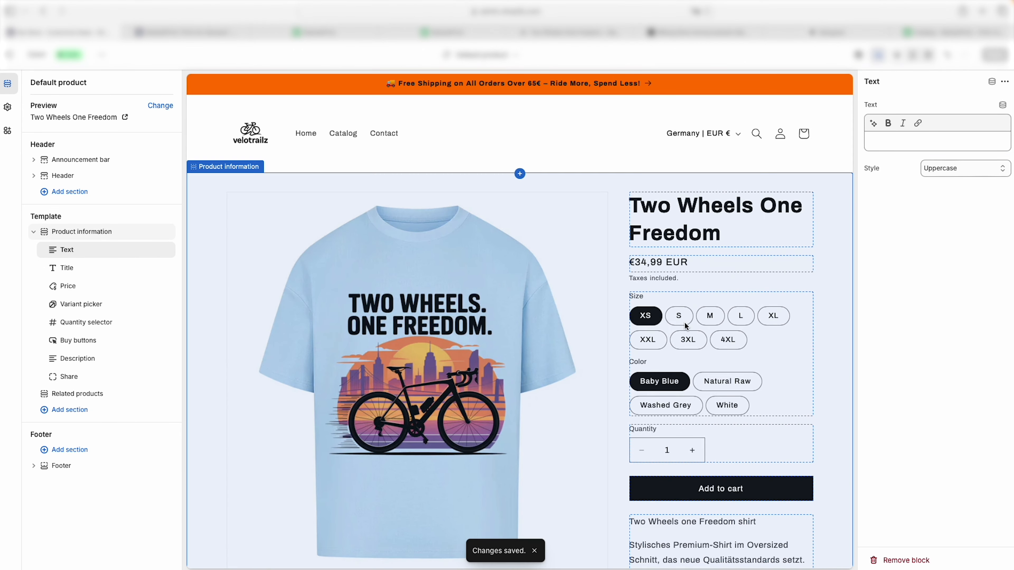
Go over the quantity selector and description, then remove the Share block from the Product information section and save the template.
scroll(669, 384, down, 3)
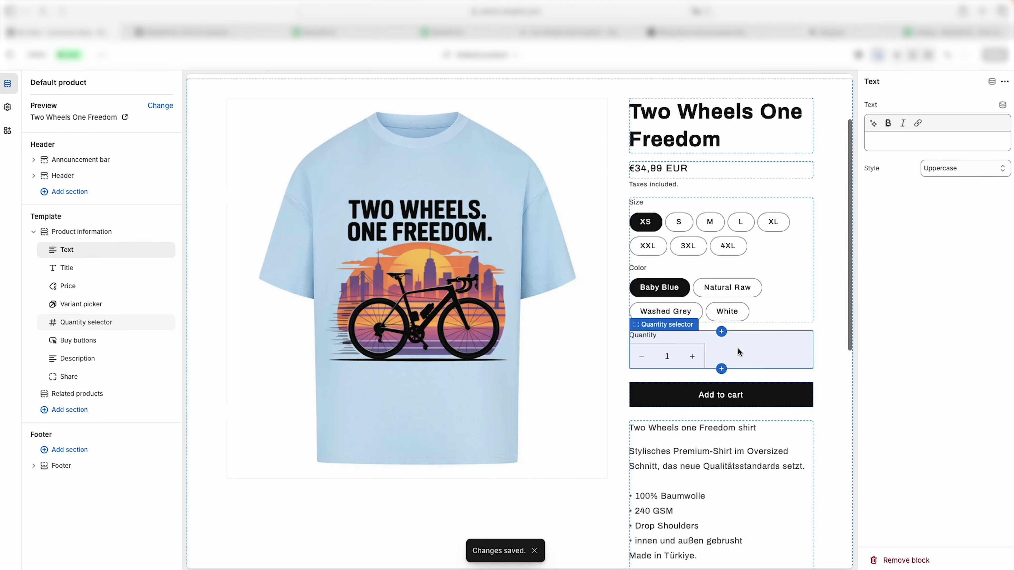
click(652, 340)
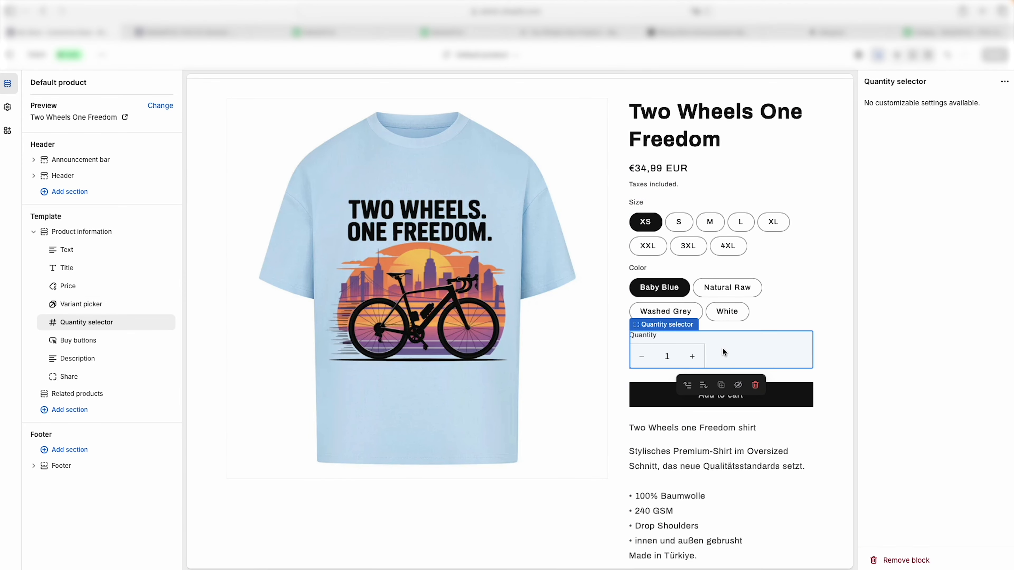
scroll(614, 340, down, 8)
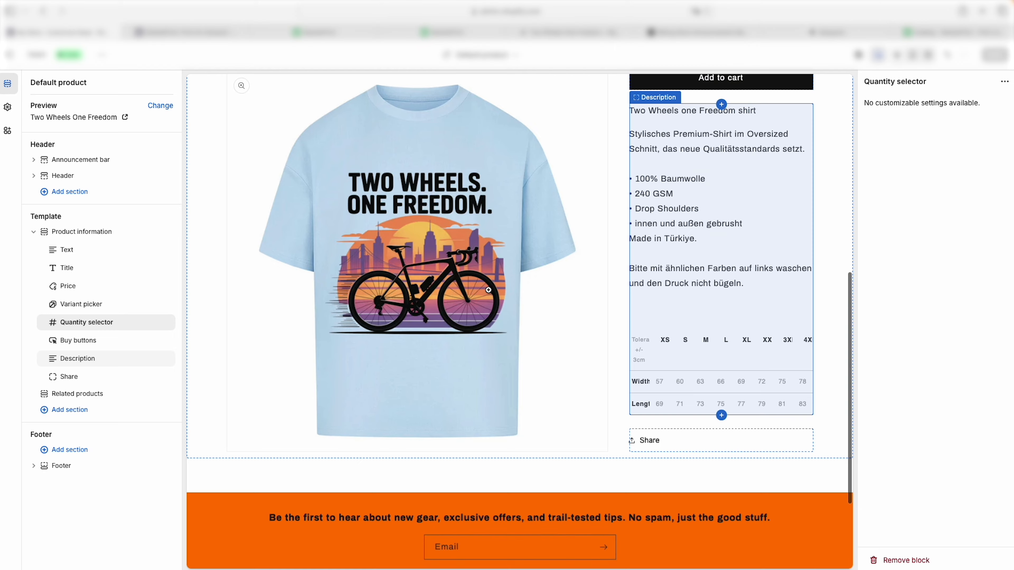
scroll(444, 301, down, 3)
scroll(444, 302, up, 12)
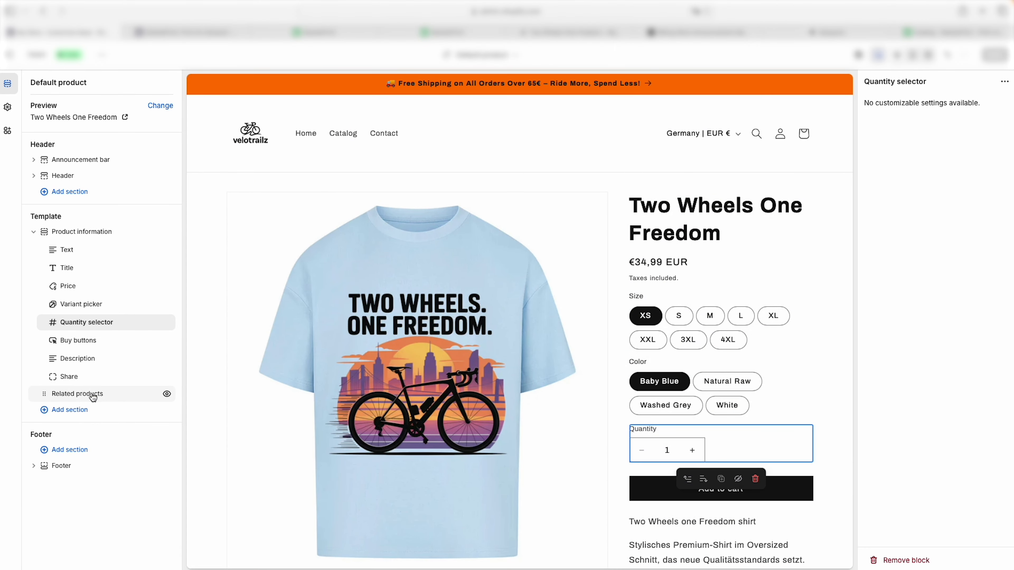
click(93, 395)
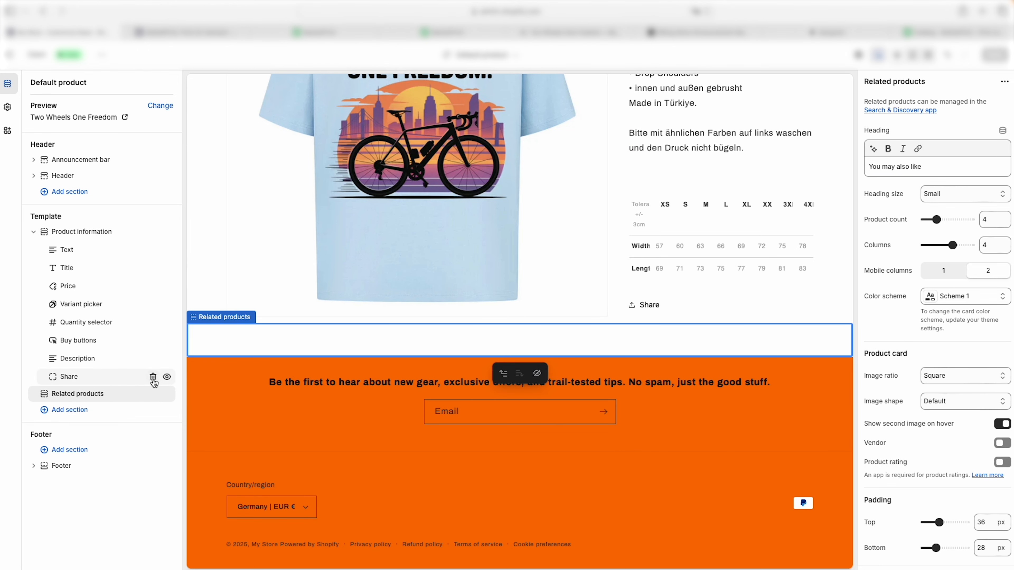
click(153, 378)
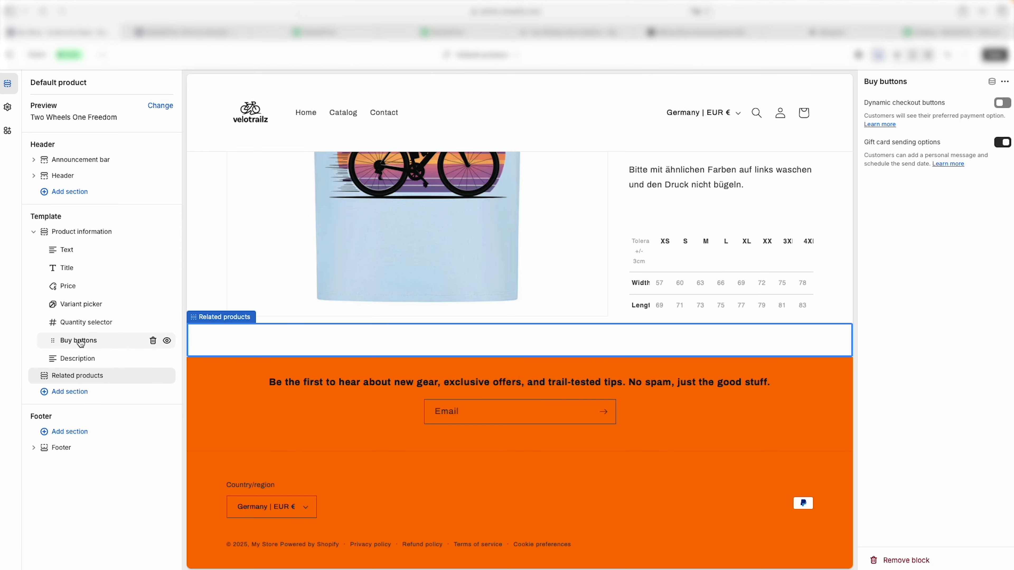
click(80, 340)
click(732, 395)
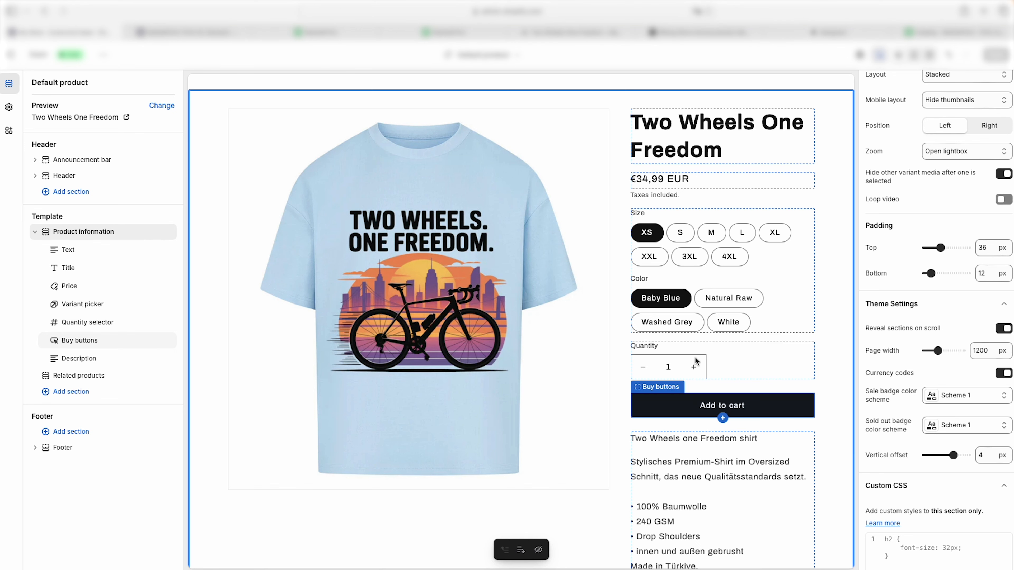
Look over the rest of the product template down to the footer and open the Related products section's settings.
scroll(572, 285, down, 10)
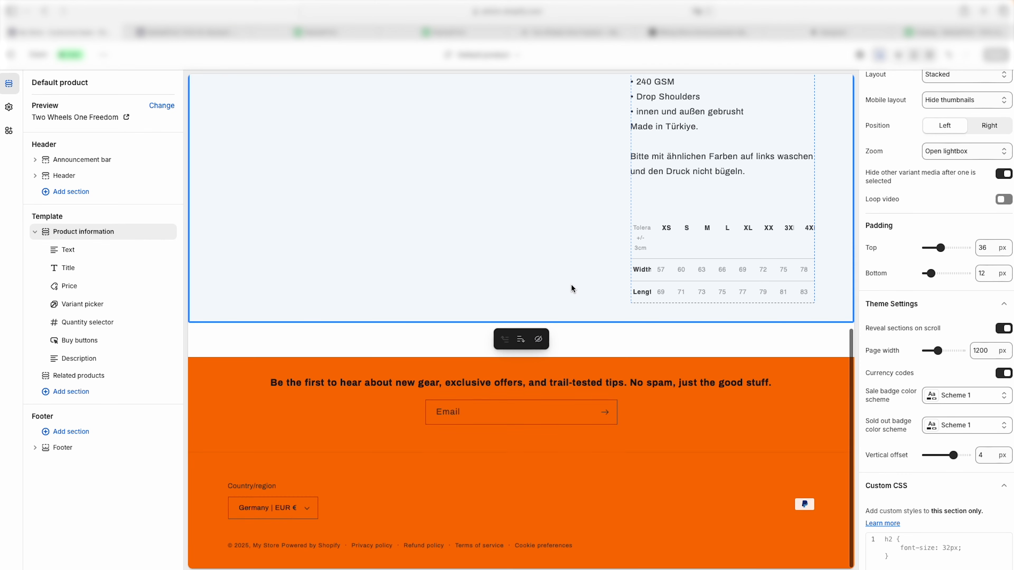
click(419, 332)
scroll(502, 279, up, 6)
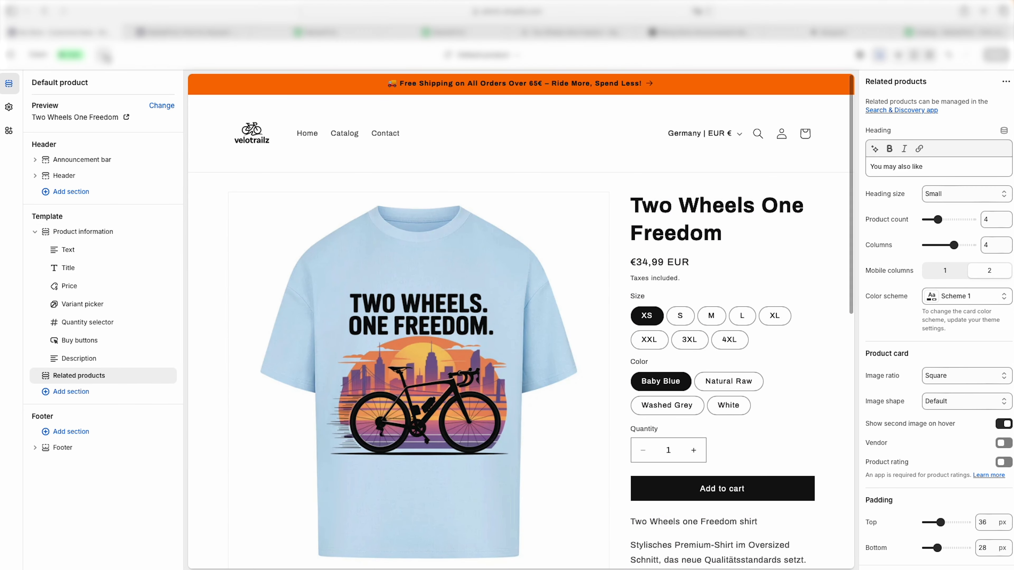
View the online store and go through the home page from the banner to the featured products, and return to the theme editor.
click(104, 54)
click(44, 157)
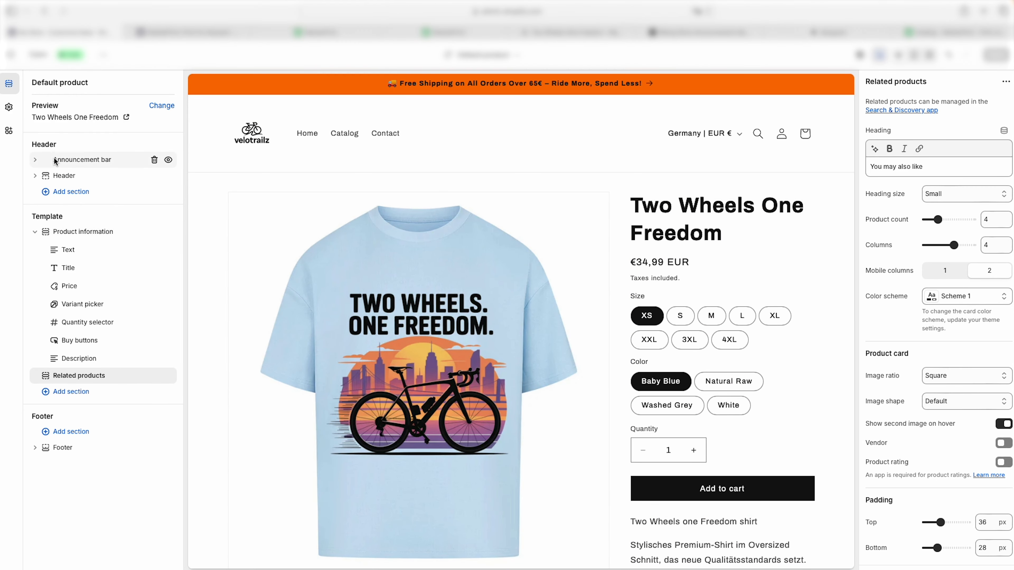
scroll(474, 263, down, 2)
scroll(474, 262, up, 3)
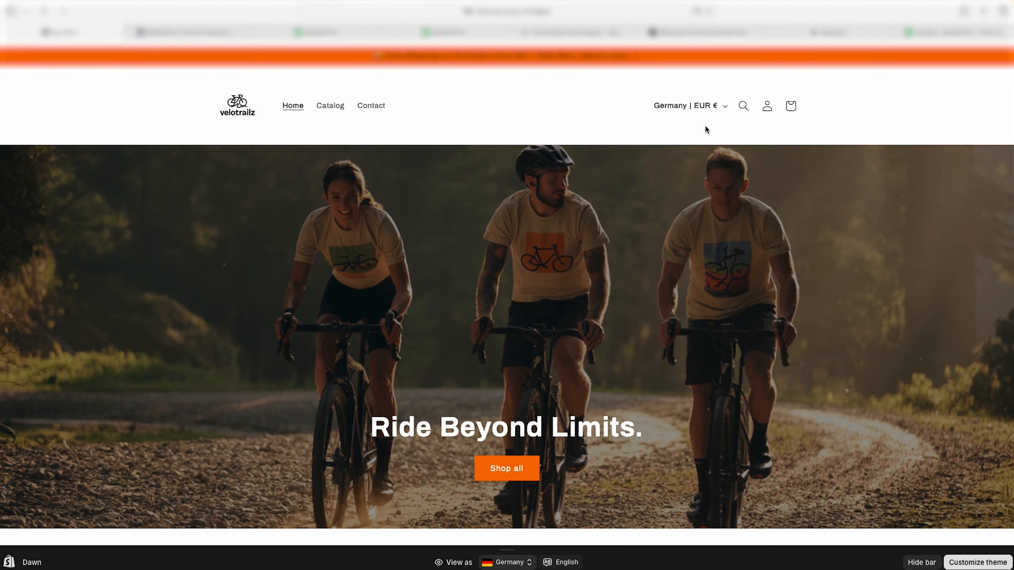
scroll(424, 305, down, 10)
scroll(424, 305, down, 3)
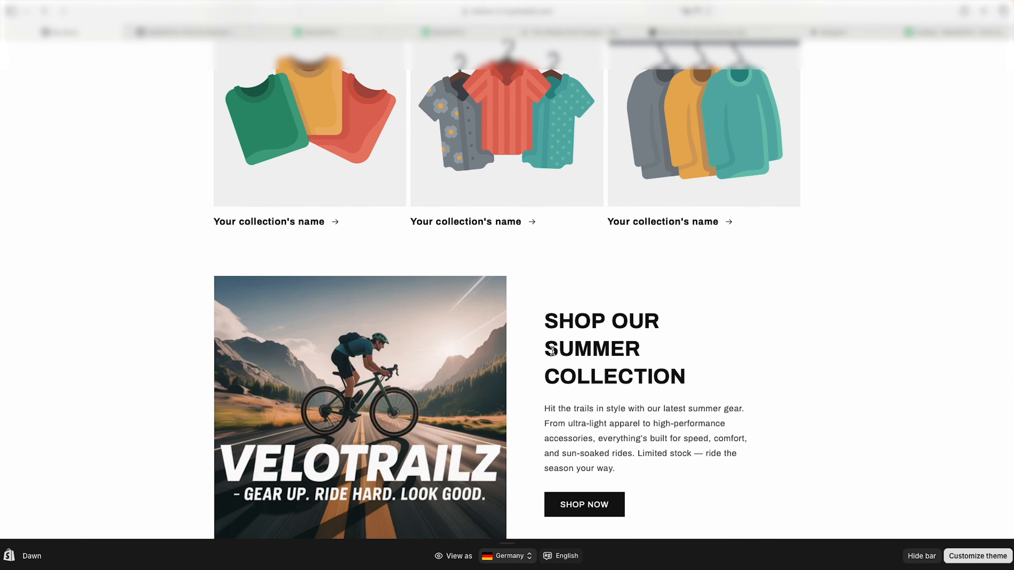
scroll(552, 350, down, 8)
scroll(795, 208, up, 1)
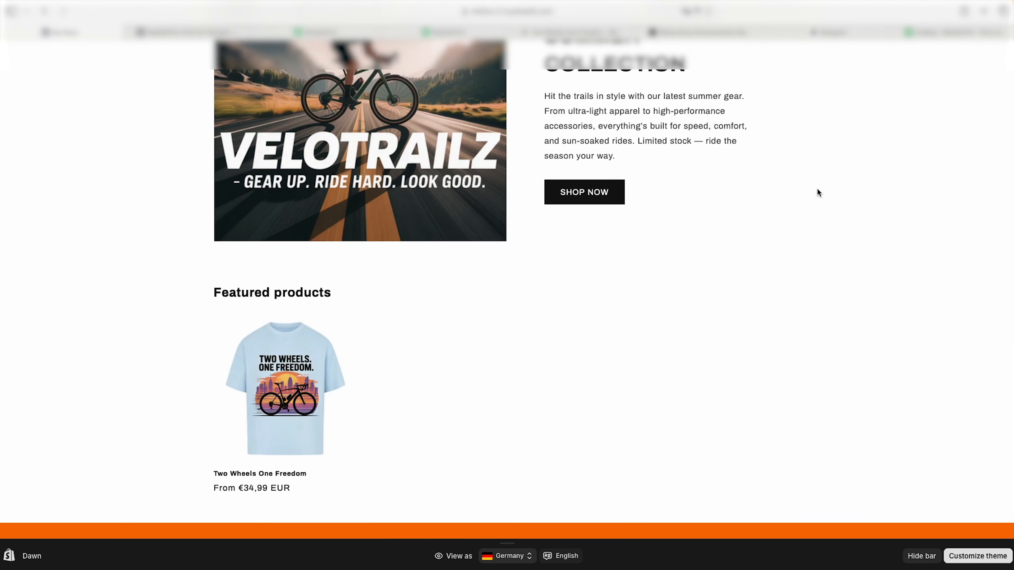
scroll(795, 194, up, 15)
scroll(342, 336, down, 1)
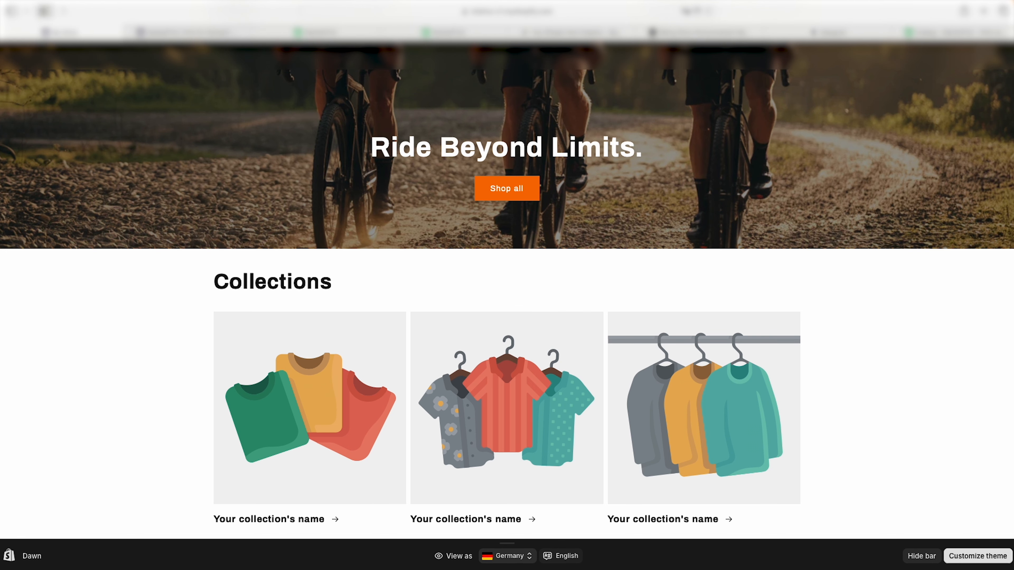
click(46, 12)
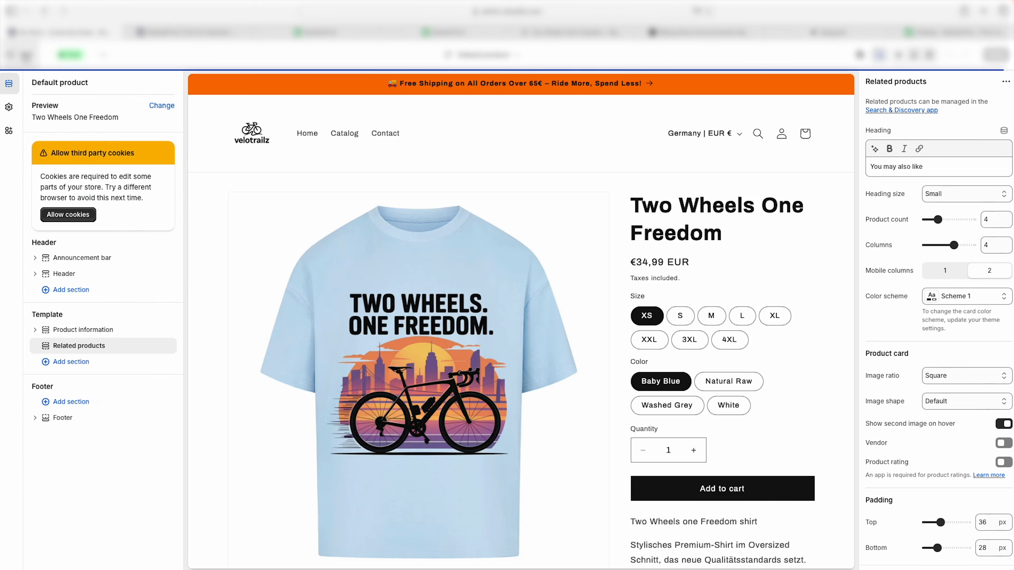
Create and save a manual collection titled Oversized Shirts containing the Two Wheels One Freedom product, without a collection image.
click(11, 55)
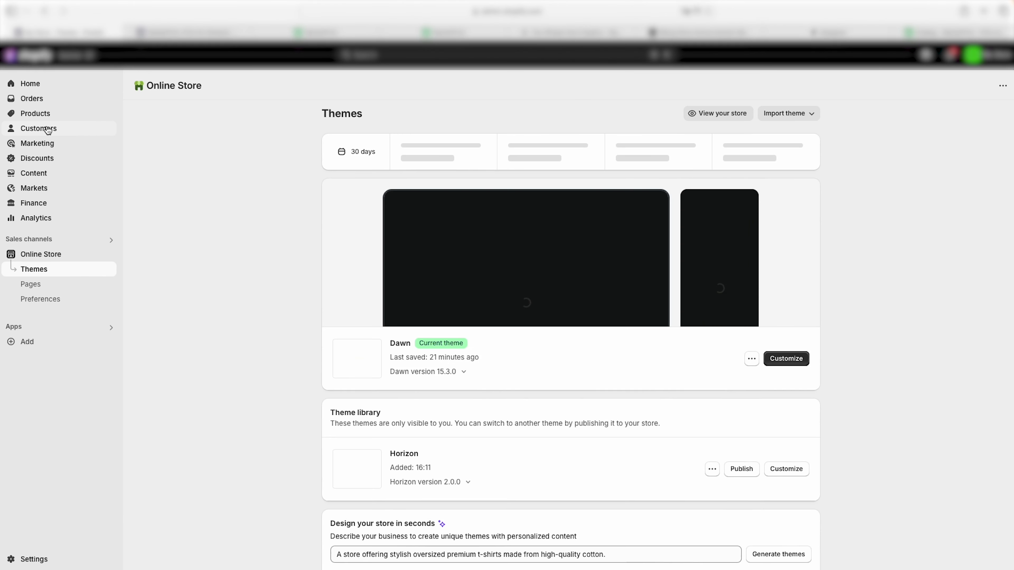
click(47, 116)
click(59, 132)
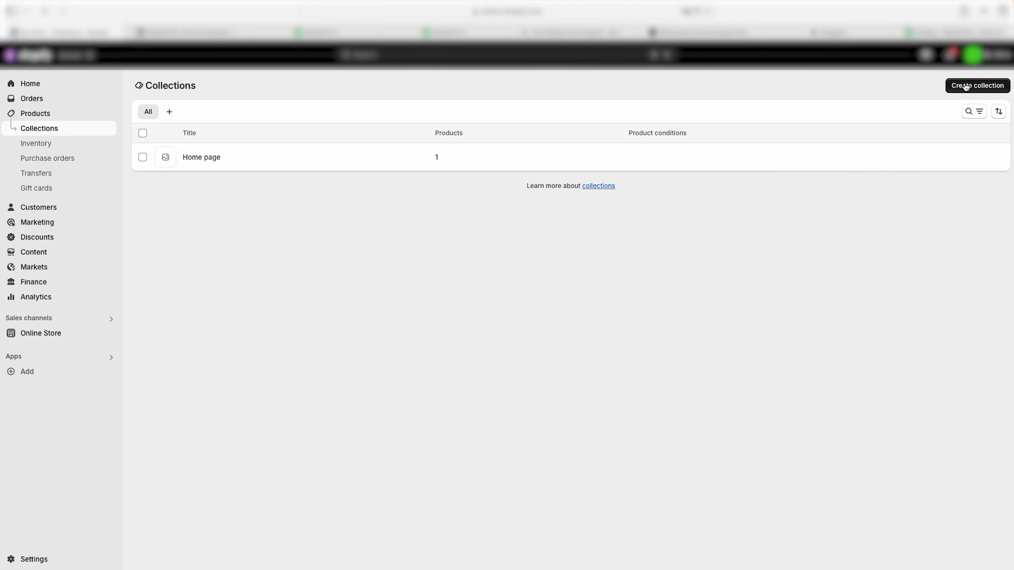
click(977, 86)
click(419, 130)
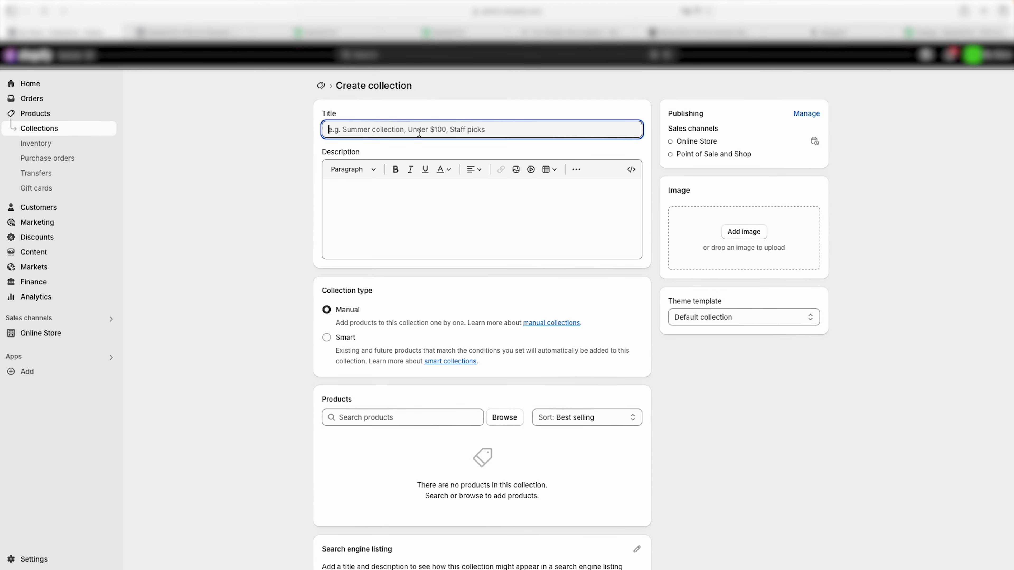
text(Shirts)
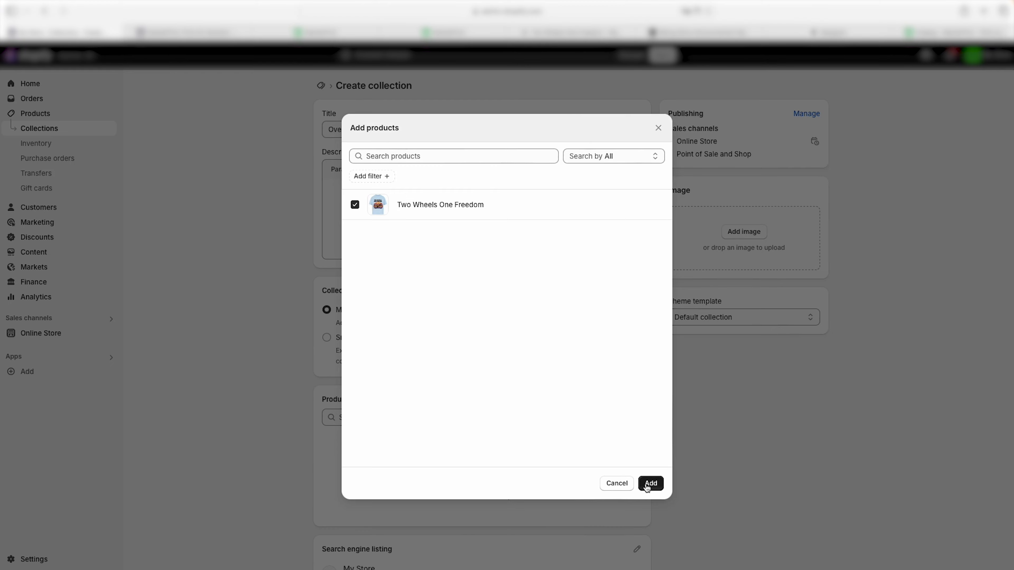
click(649, 484)
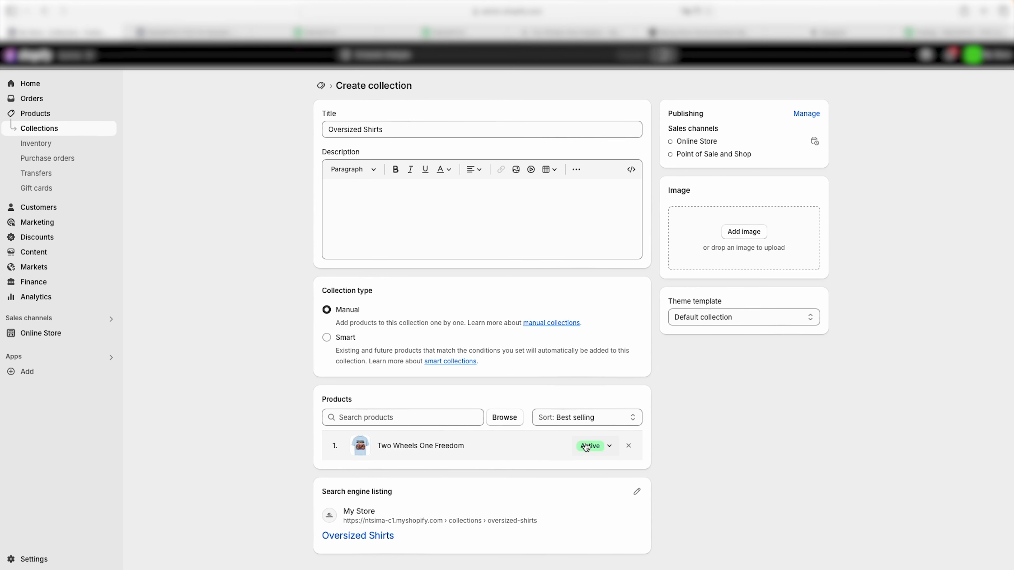
click(739, 337)
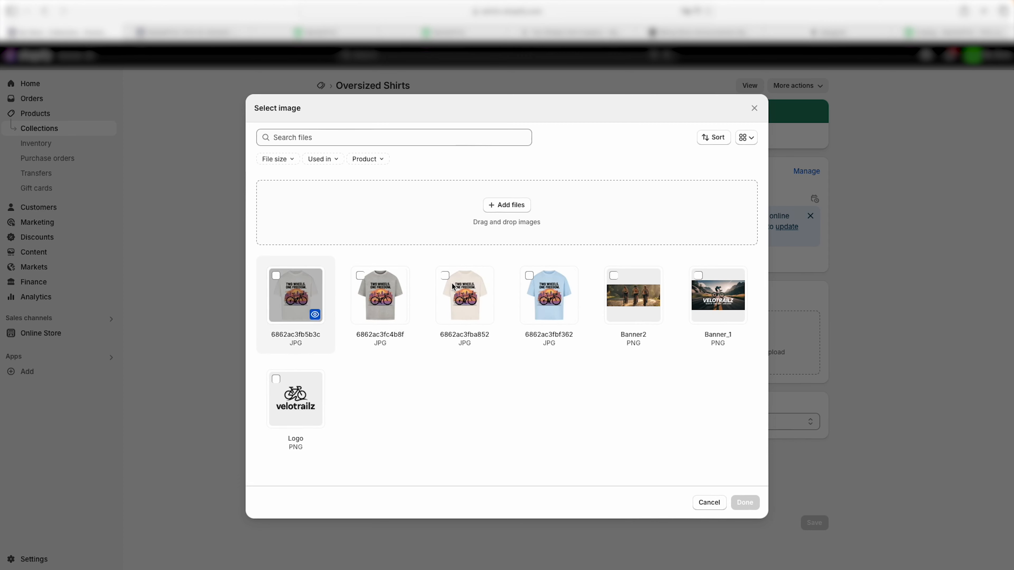
click(755, 108)
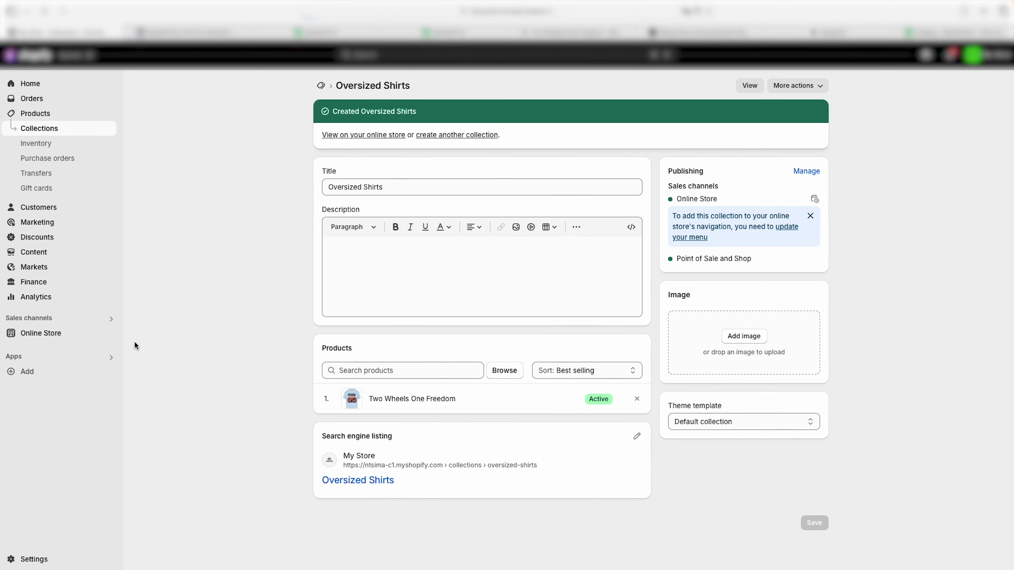
Open the Dawn theme for customizing and assign the Oversized Shirts collection to the first card of the home page's Collection list.
click(50, 334)
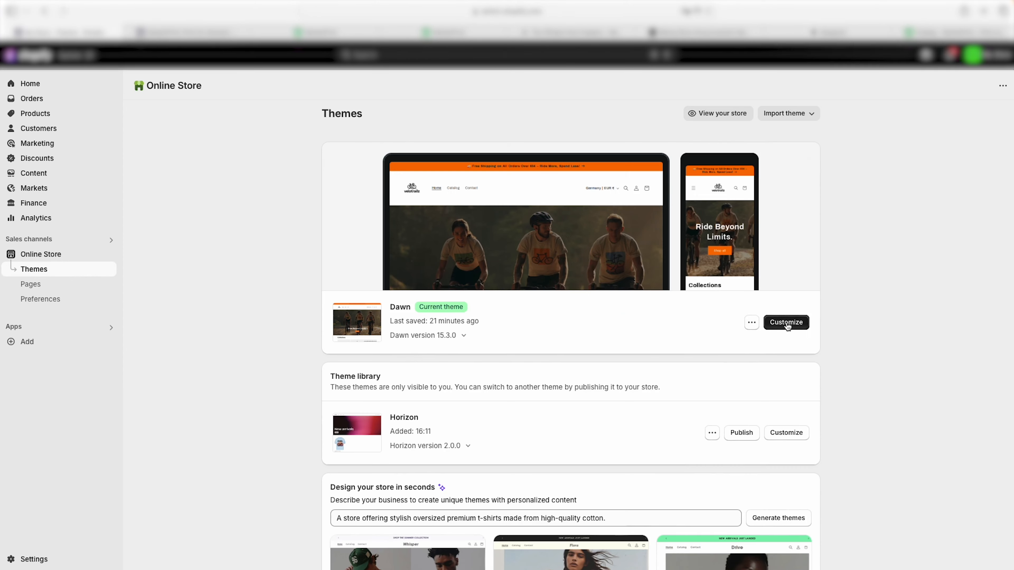
click(793, 358)
click(358, 395)
click(983, 106)
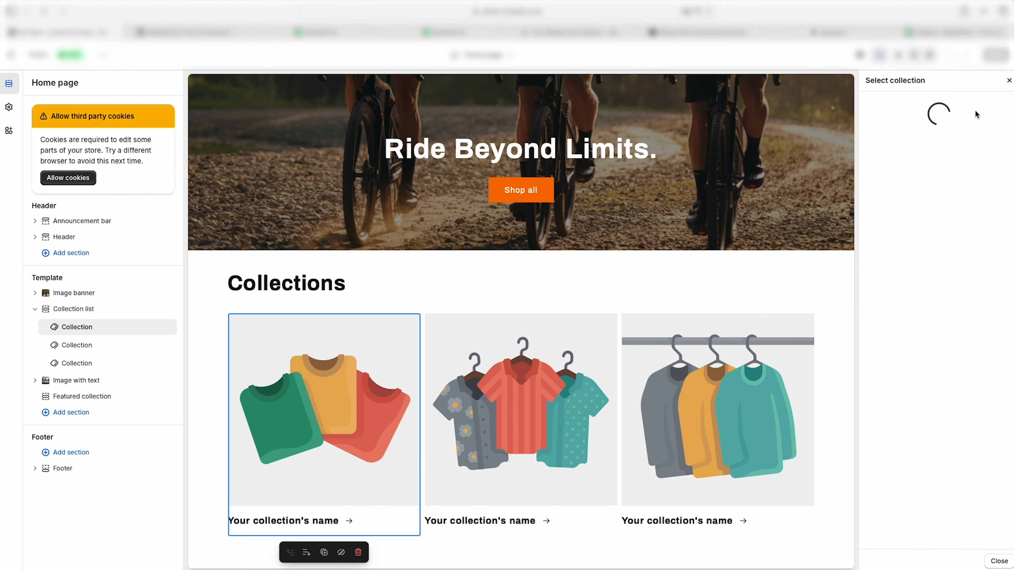
click(947, 198)
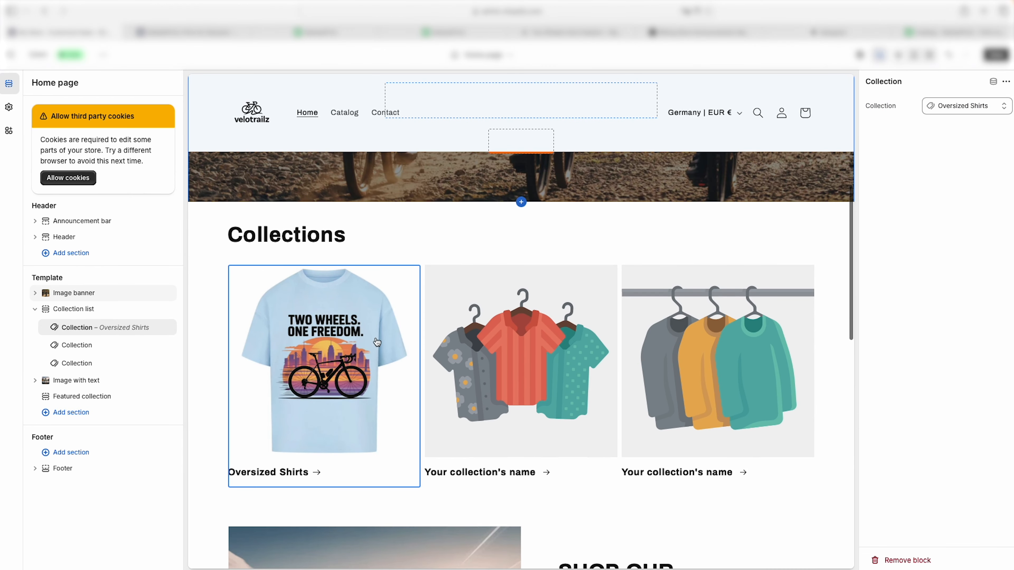
Assign the Oversized Shirts collection to the second and third cards of the Collection list and save the home page.
click(511, 367)
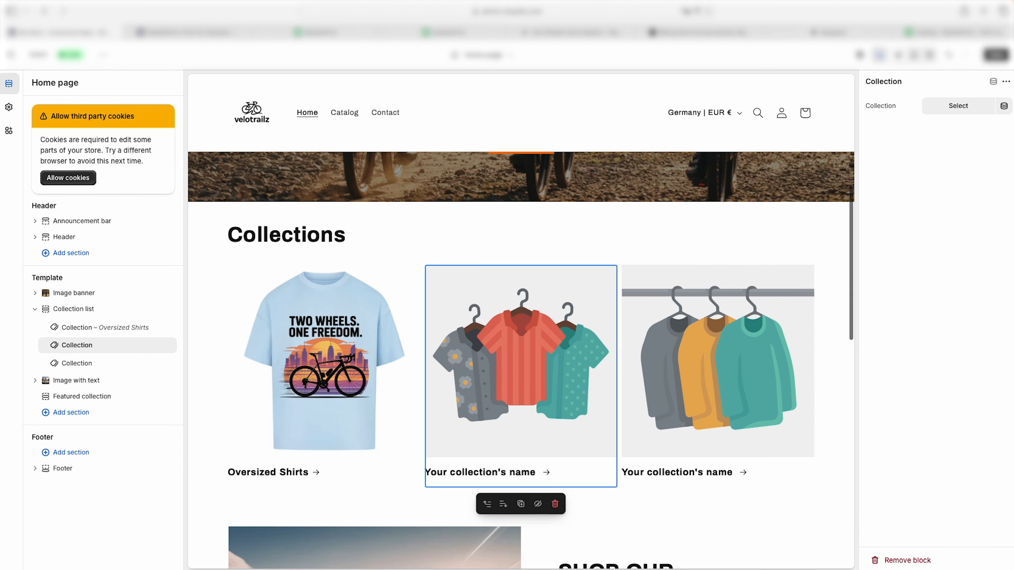
click(984, 106)
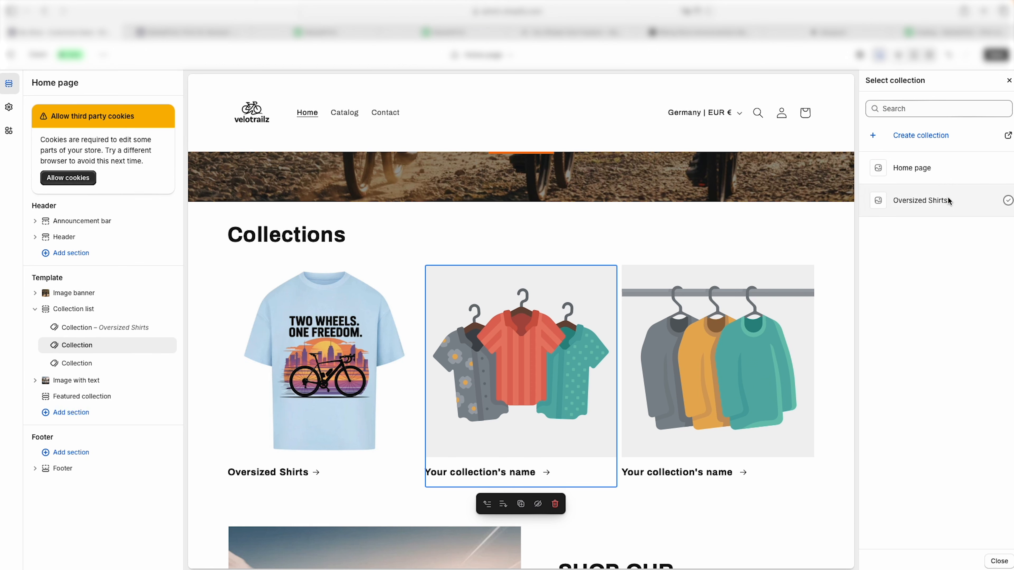
click(942, 201)
click(732, 362)
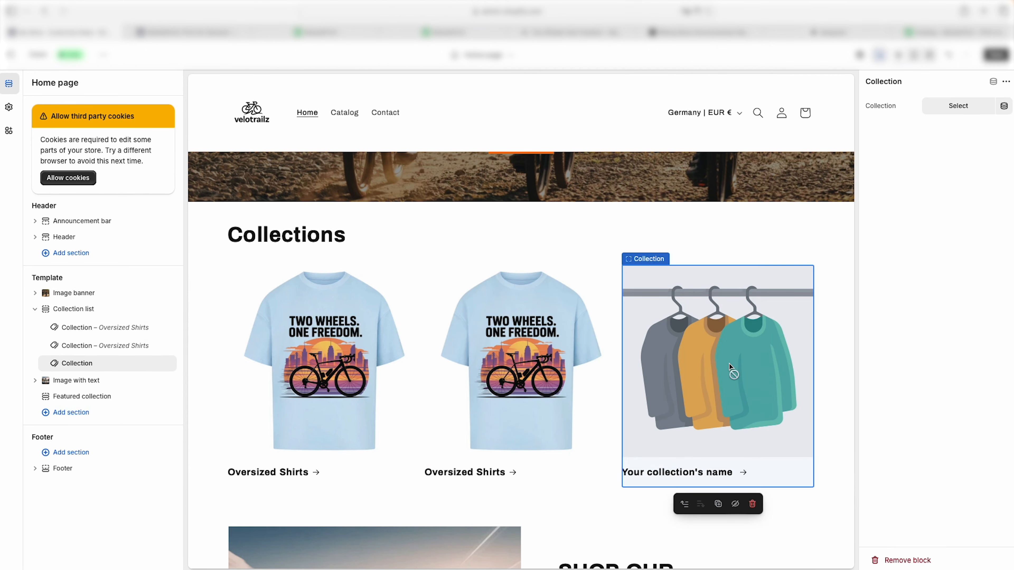
click(962, 106)
click(932, 201)
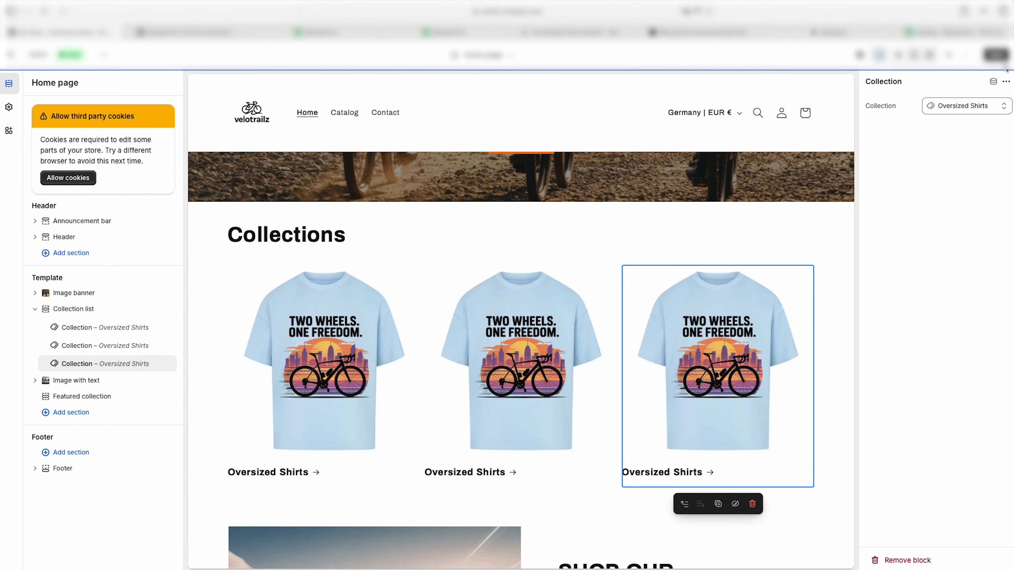
View the online store to examine the home page with its three collection cards, and go back to the admin.
click(103, 55)
click(155, 160)
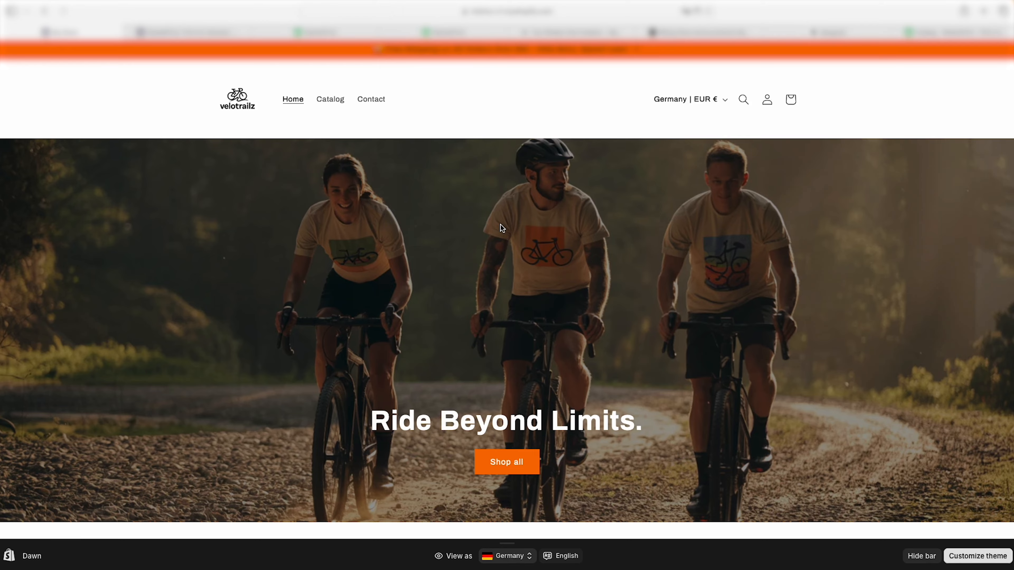
scroll(519, 240, down, 15)
scroll(720, 224, up, 15)
scroll(719, 222, up, 2)
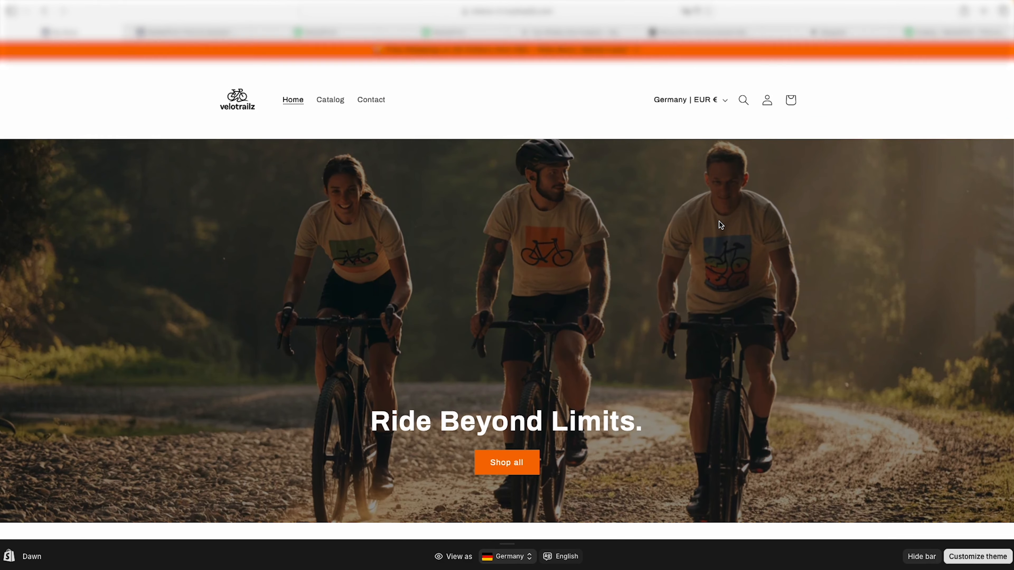
scroll(592, 251, down, 5)
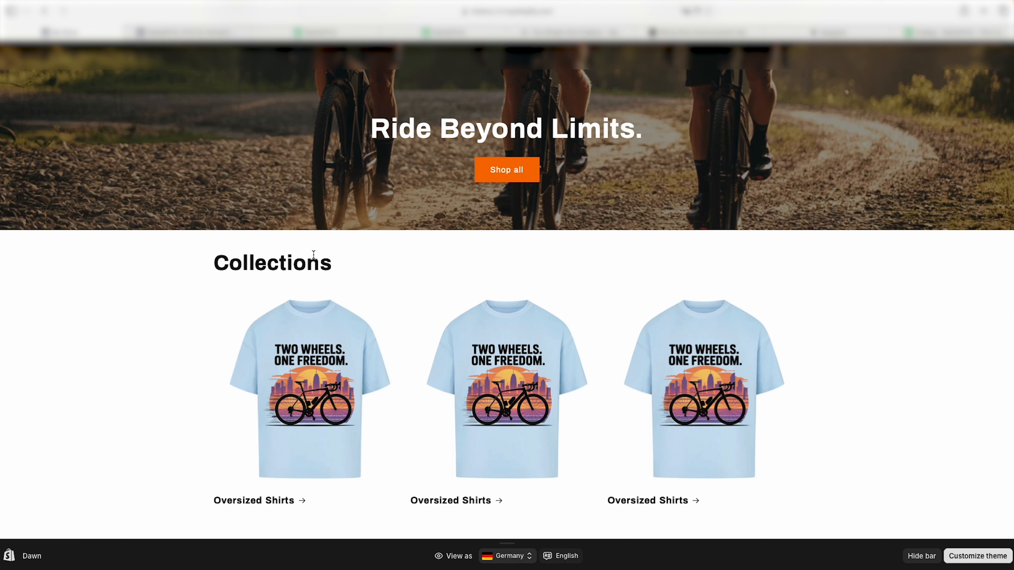
scroll(415, 246, down, 10)
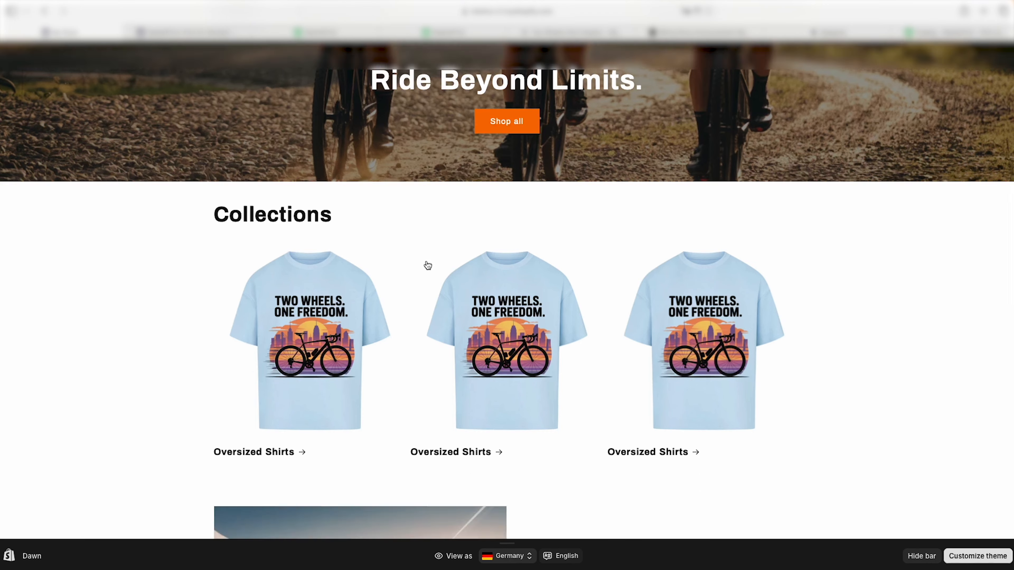
scroll(426, 261, up, 6)
scroll(481, 222, up, 8)
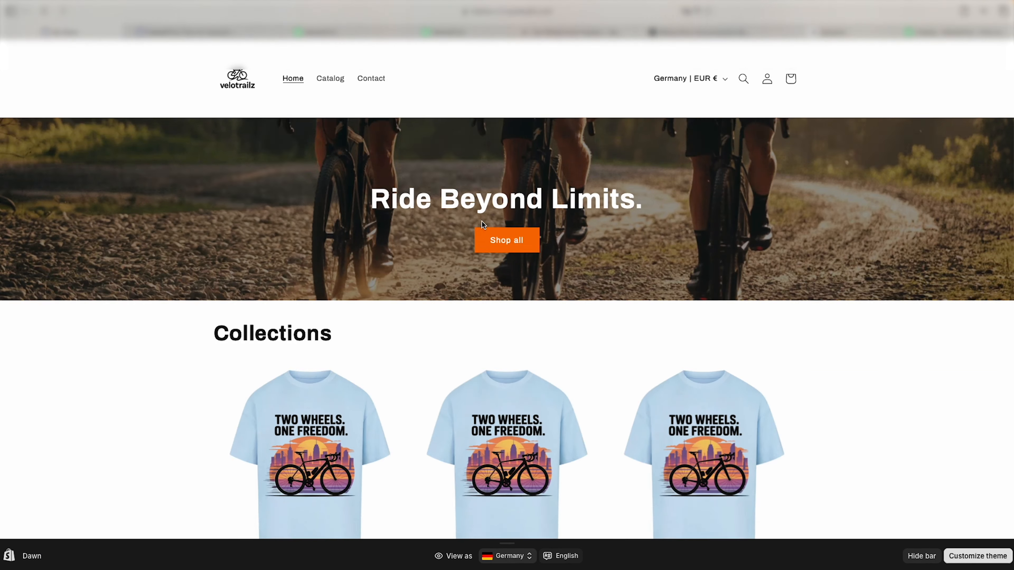
scroll(490, 225, down, 12)
scroll(496, 237, up, 10)
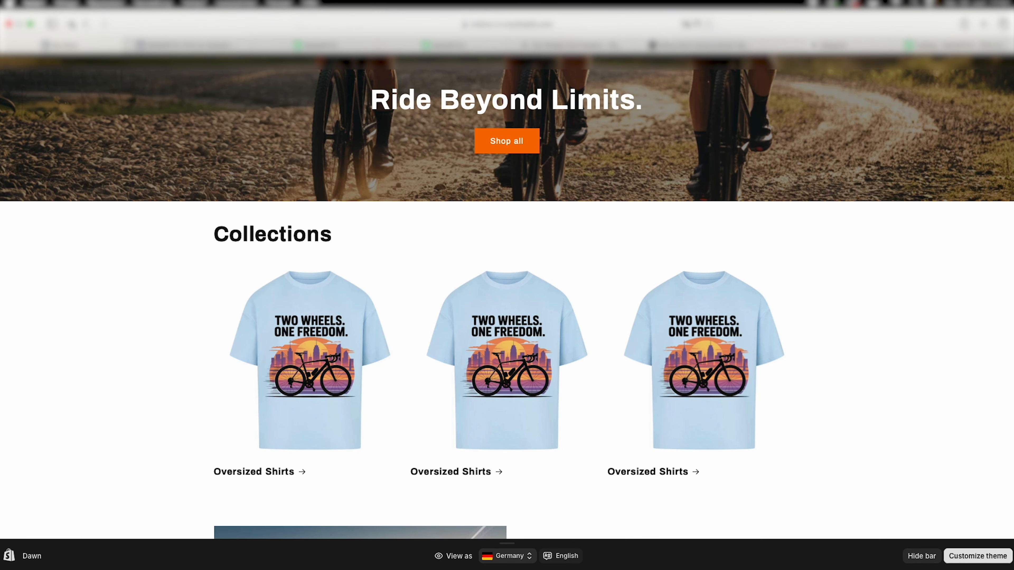
click(84, 25)
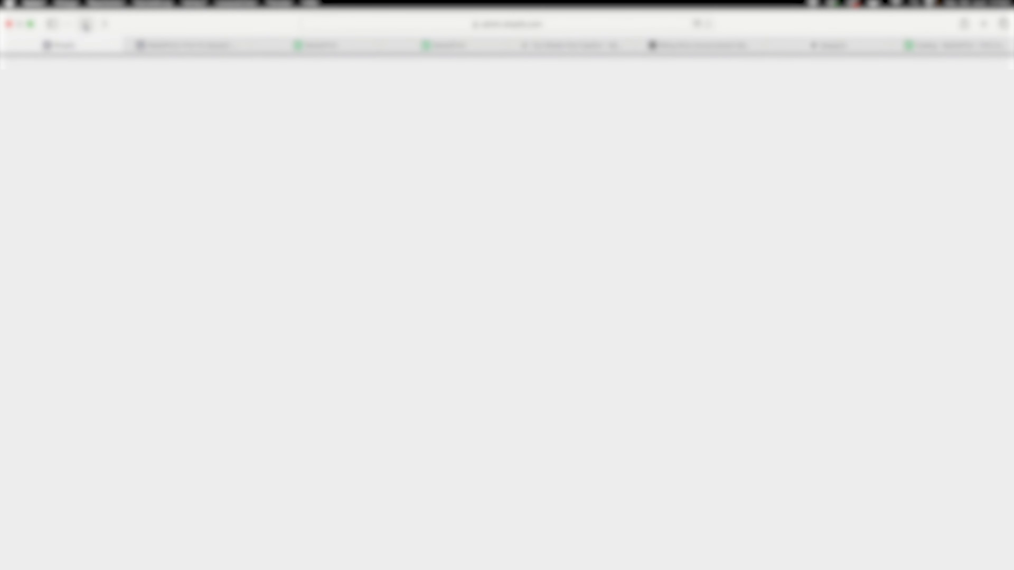